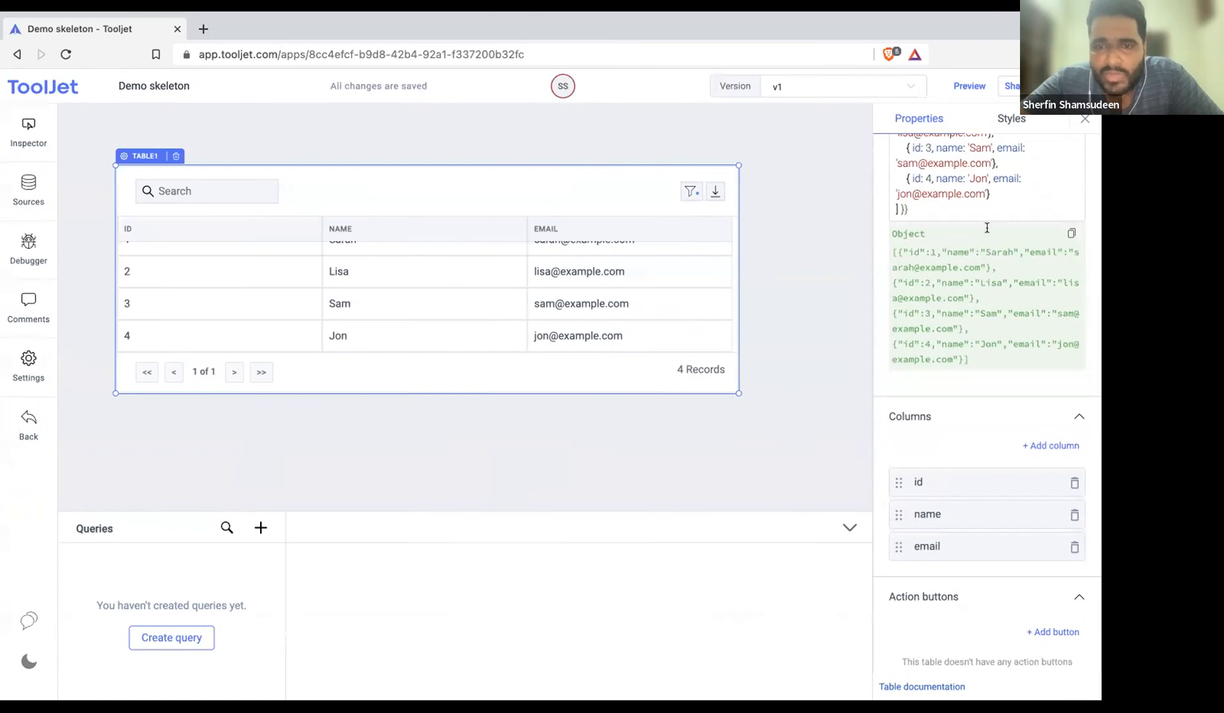
Reorder the table's columns by moving id after name, and move it back to first place
{"action": "scroll", "coordinate": [614, 306], "scroll_direction": "up", "scroll_amount": 1}
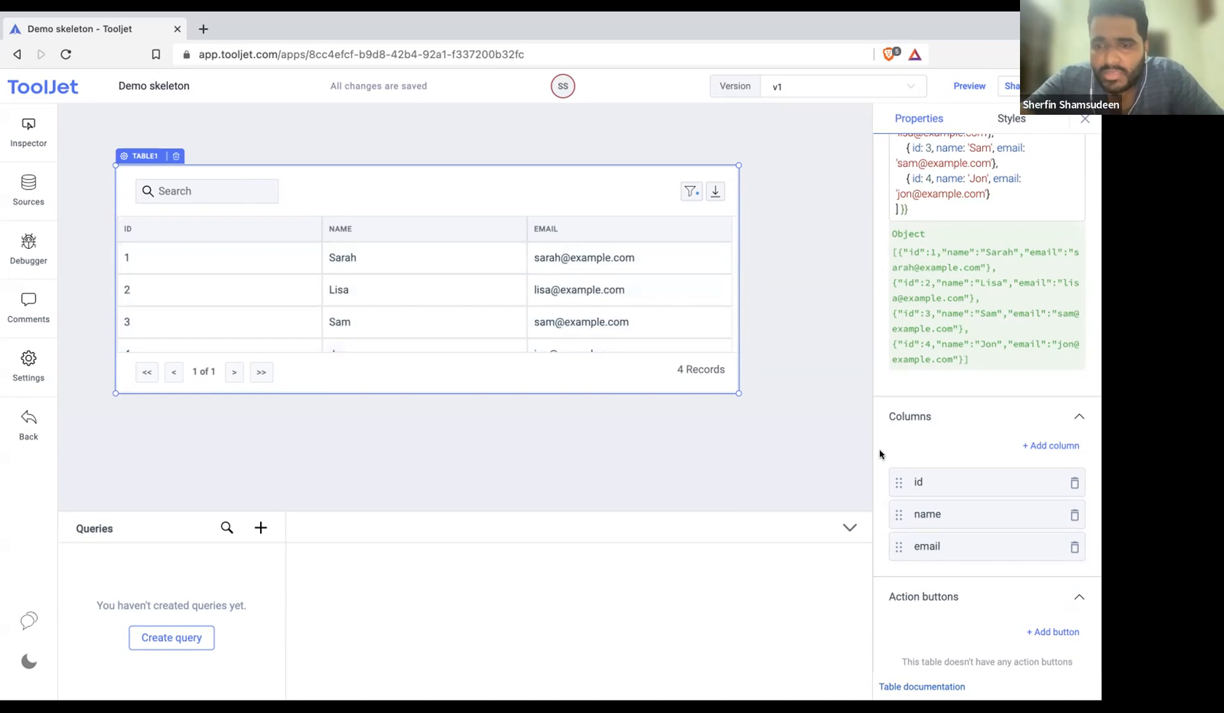
{"action": "scroll", "coordinate": [1011, 515], "scroll_direction": "down", "scroll_amount": 2}
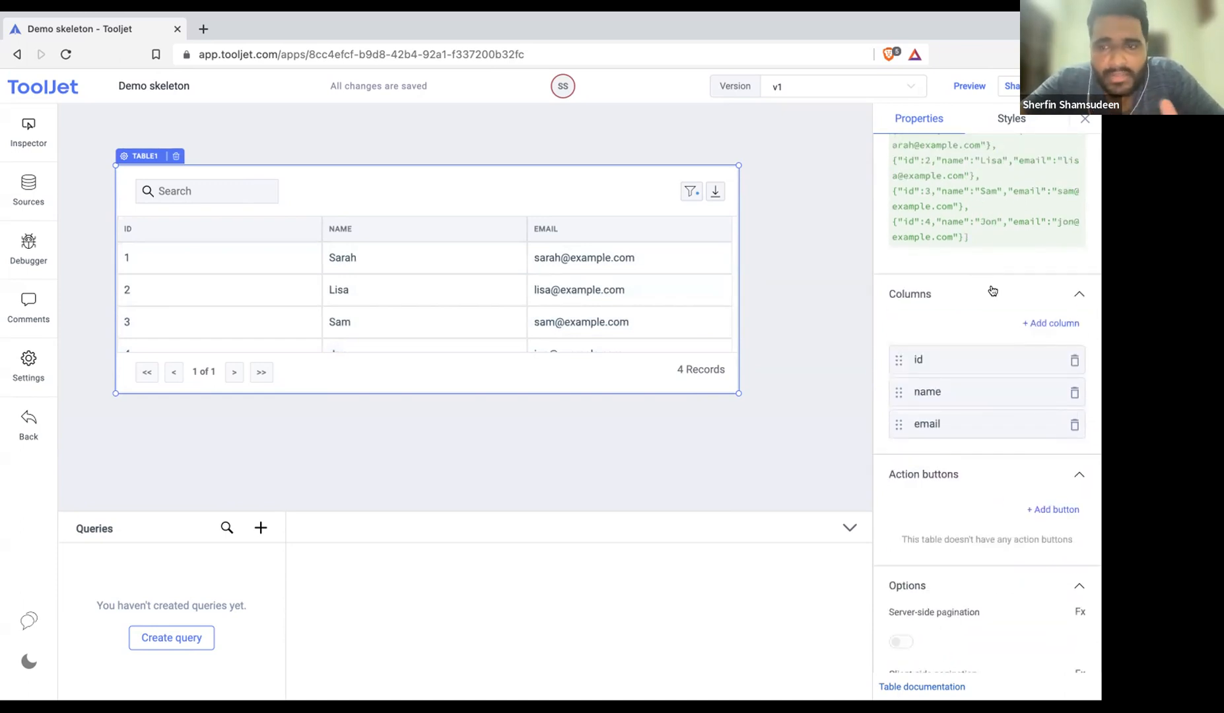
{"action": "scroll", "coordinate": [894, 360], "scroll_direction": "down", "scroll_amount": 2}
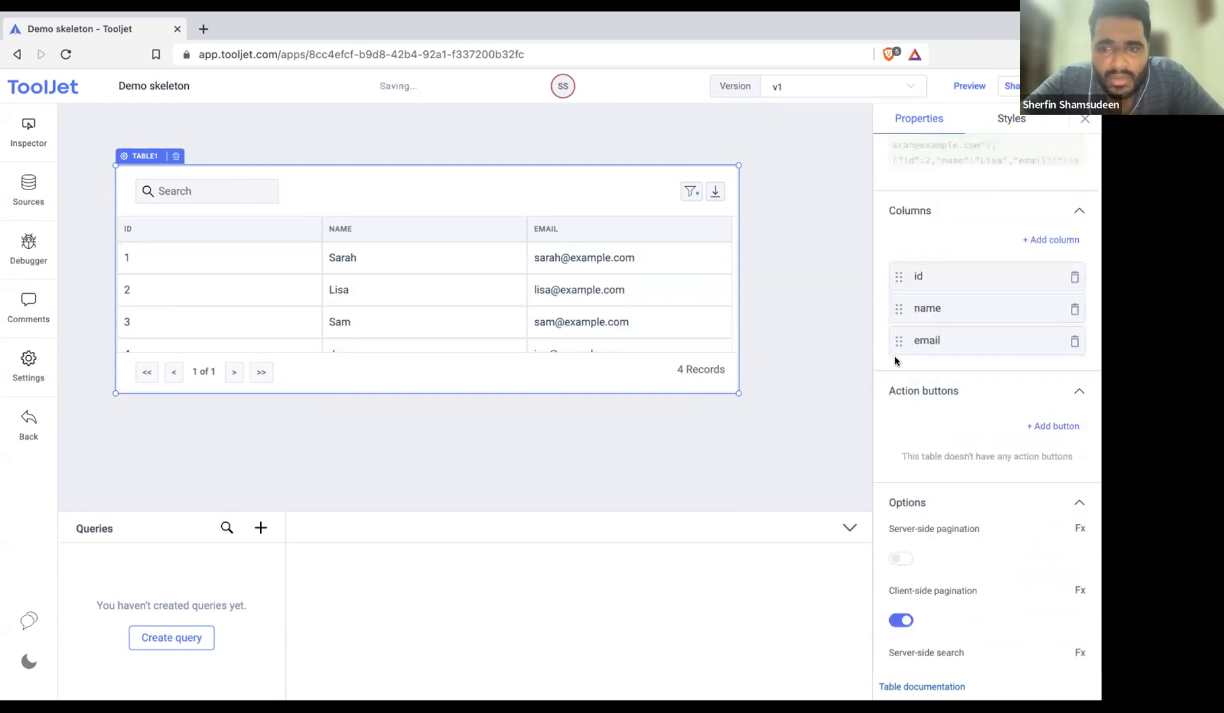
{"action": "left_click_drag", "start_coordinate": [897, 232], "coordinate": [894, 246]}
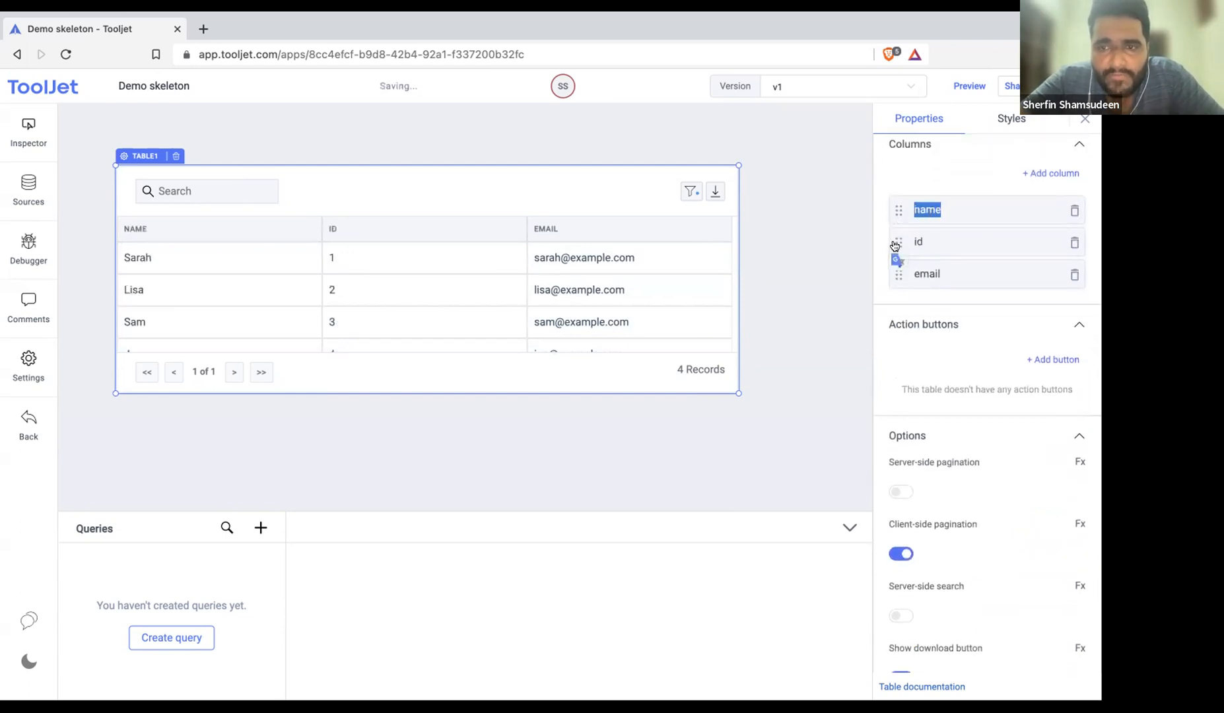
{"action": "left_click", "coordinate": [886, 182]}
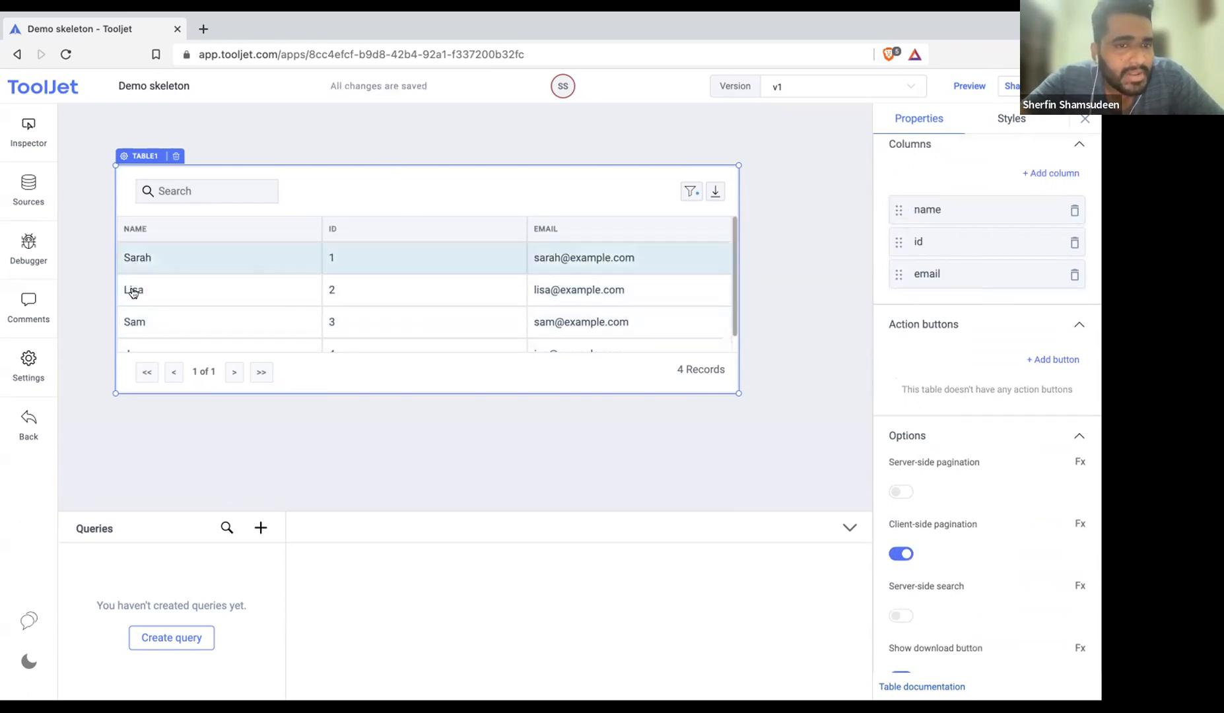
{"action": "left_click_drag", "start_coordinate": [899, 241], "coordinate": [896, 210]}
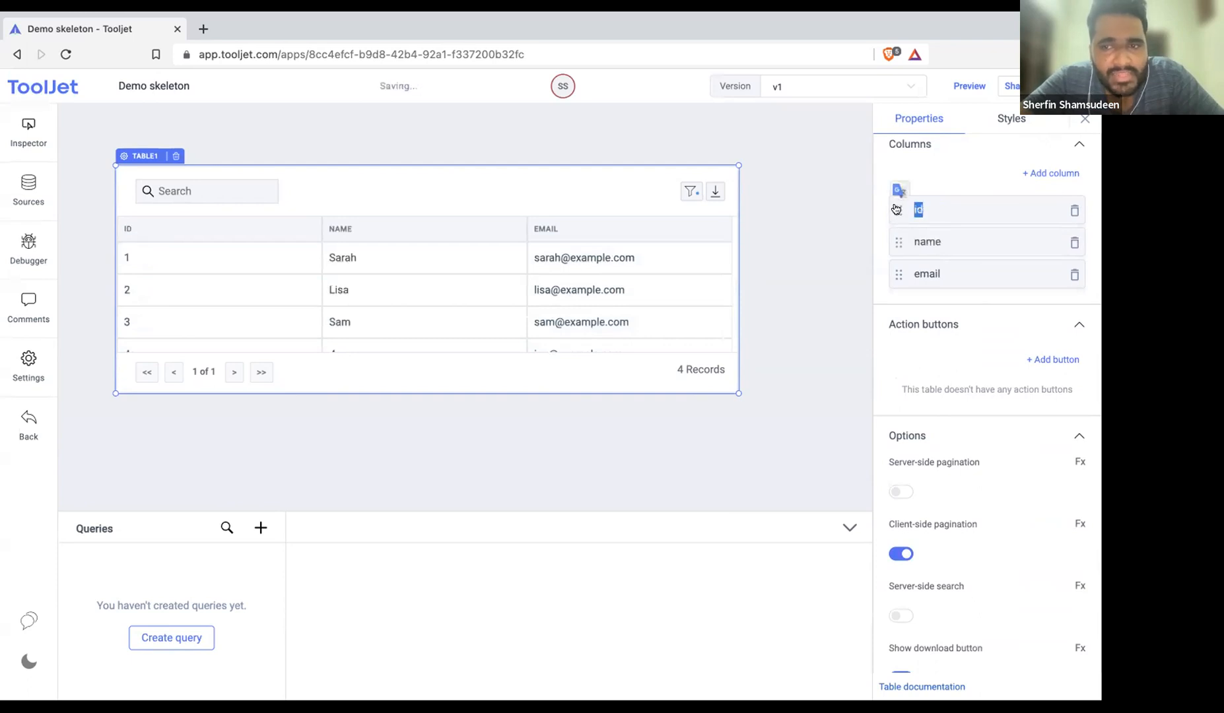
Rename the table's id column to identity
{"action": "left_click", "coordinate": [951, 209]}
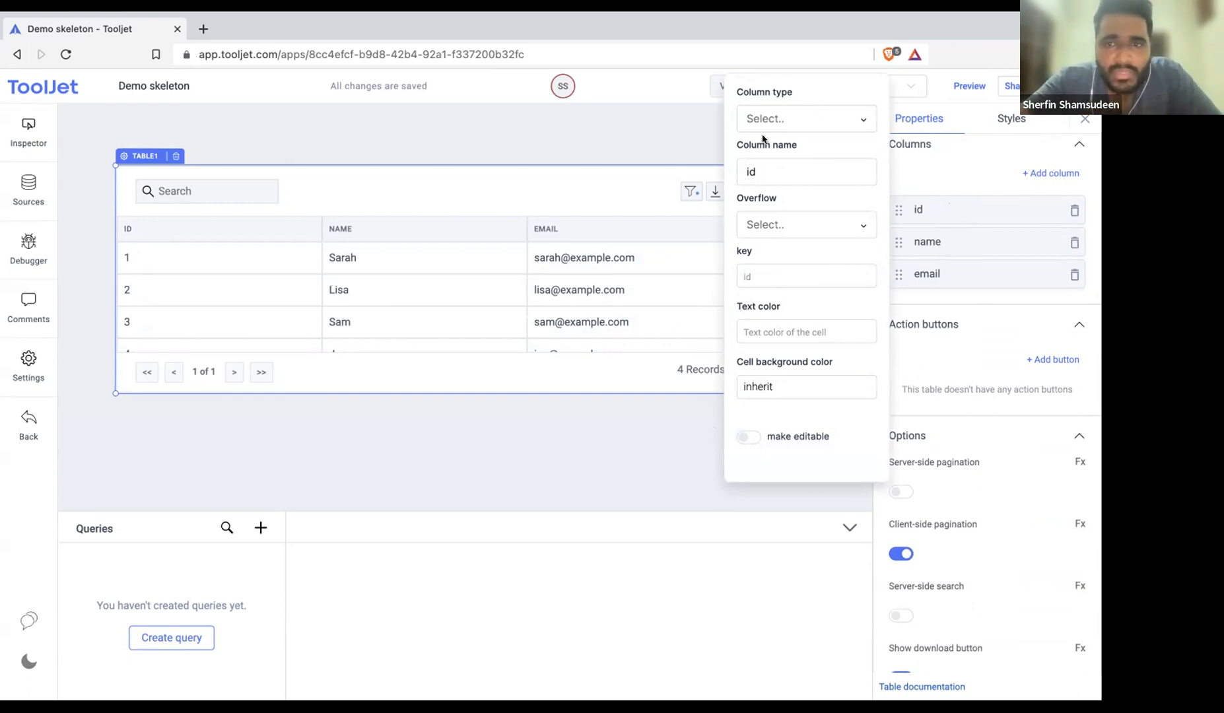
{"action": "left_click", "coordinate": [763, 172]}
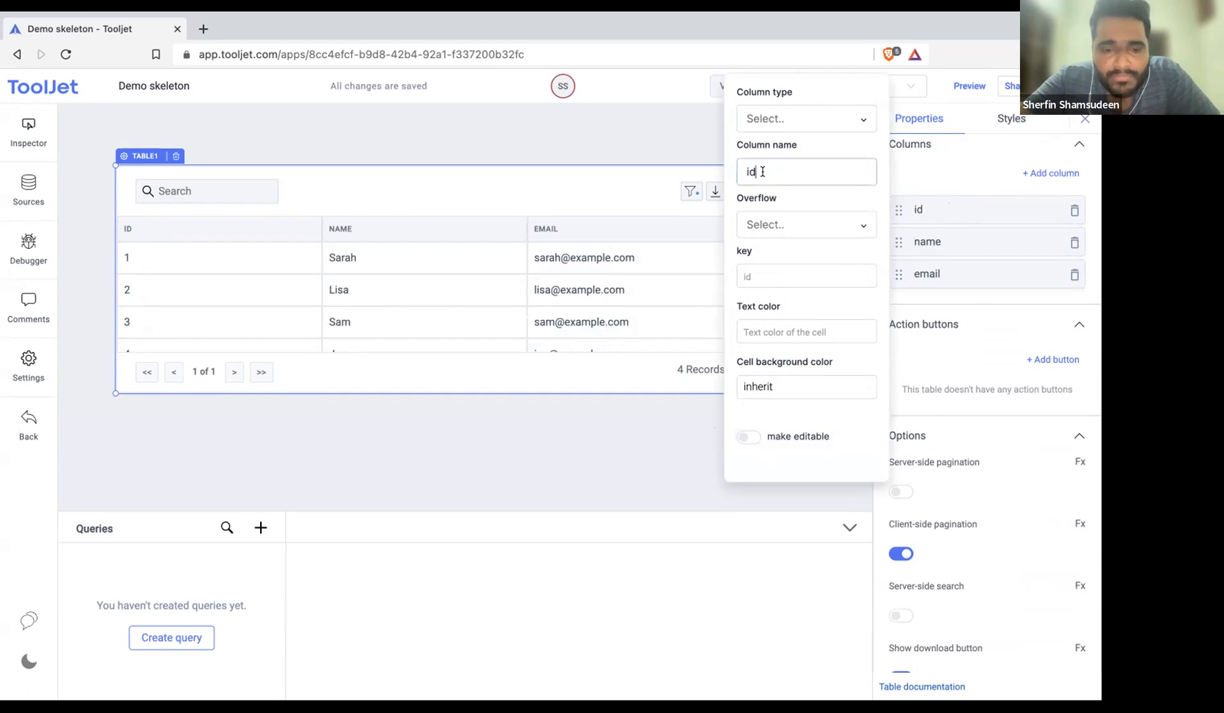
{"action": "type", "text": "entity"}
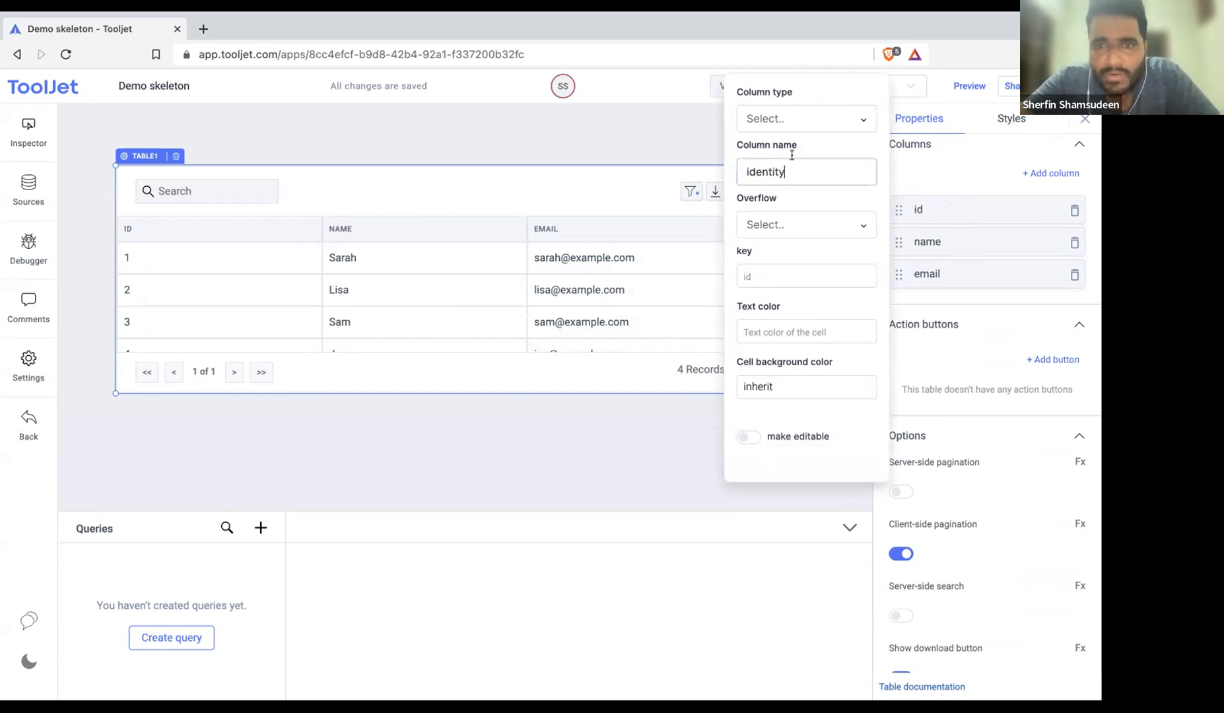
{"action": "left_click", "coordinate": [825, 142]}
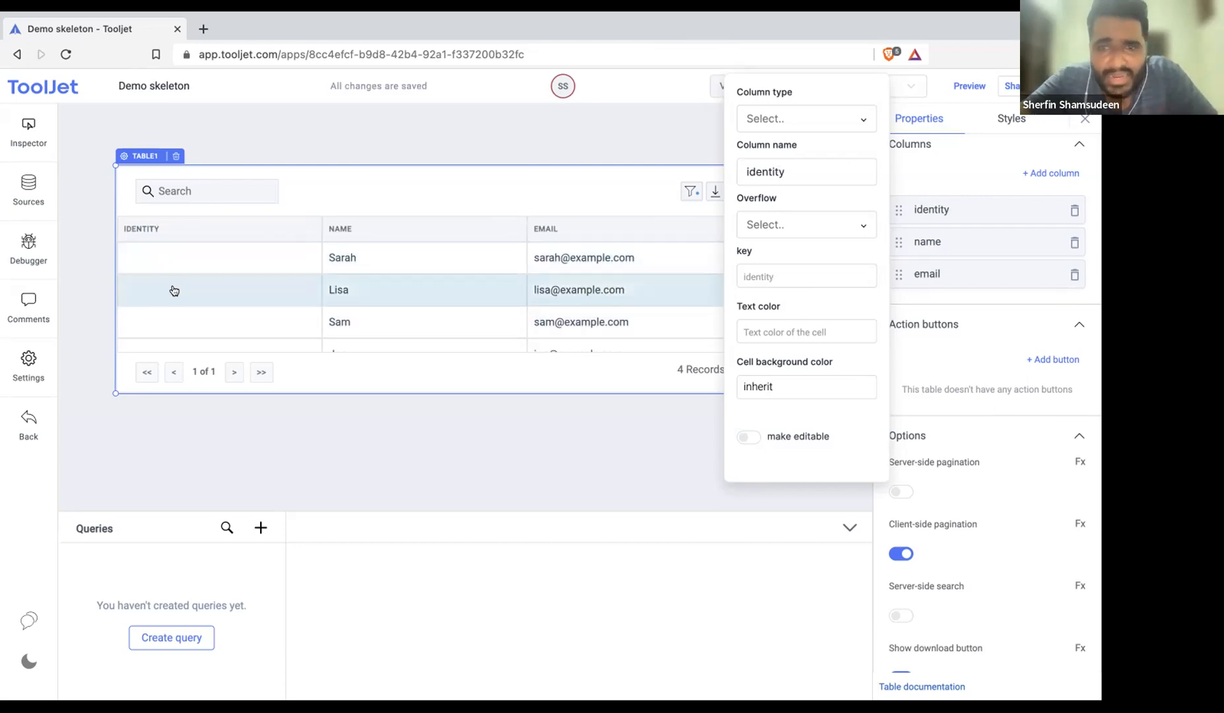
Set the identity column's key to id so it reads from the matching field in the table data
{"action": "left_click", "coordinate": [746, 281]}
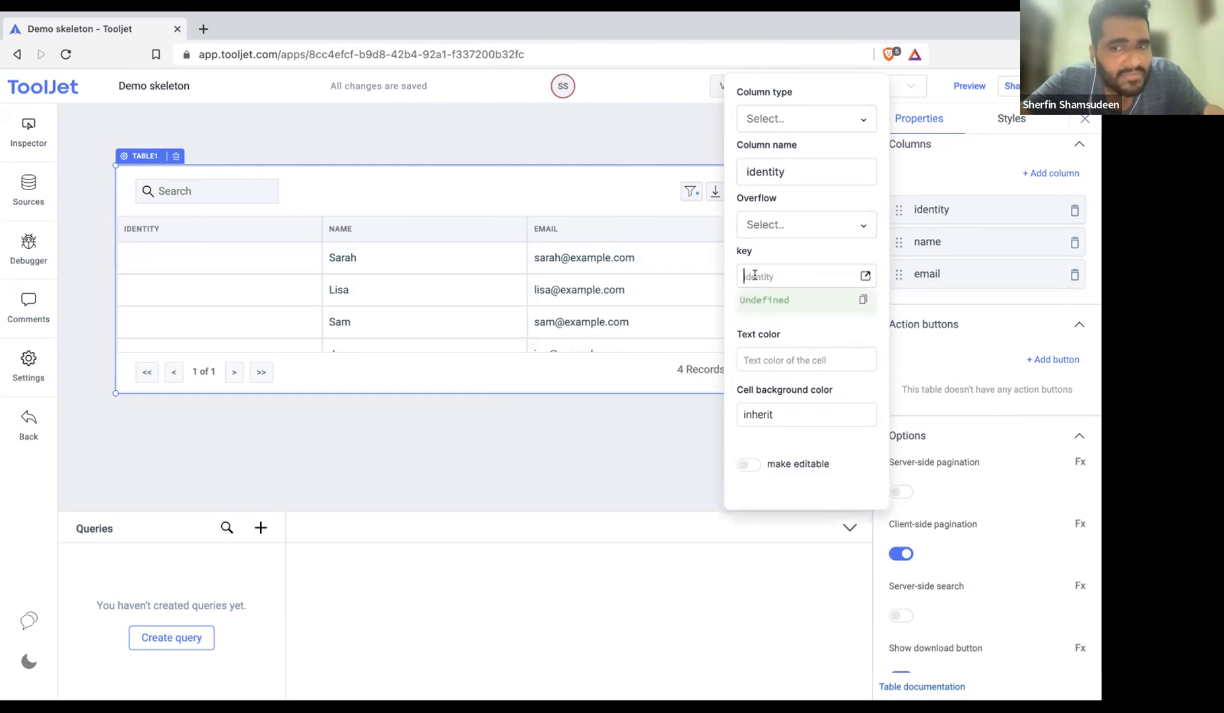
{"action": "scroll", "coordinate": [914, 261], "scroll_direction": "up", "scroll_amount": 3}
{"action": "scroll", "coordinate": [915, 261], "scroll_direction": "up", "scroll_amount": 2}
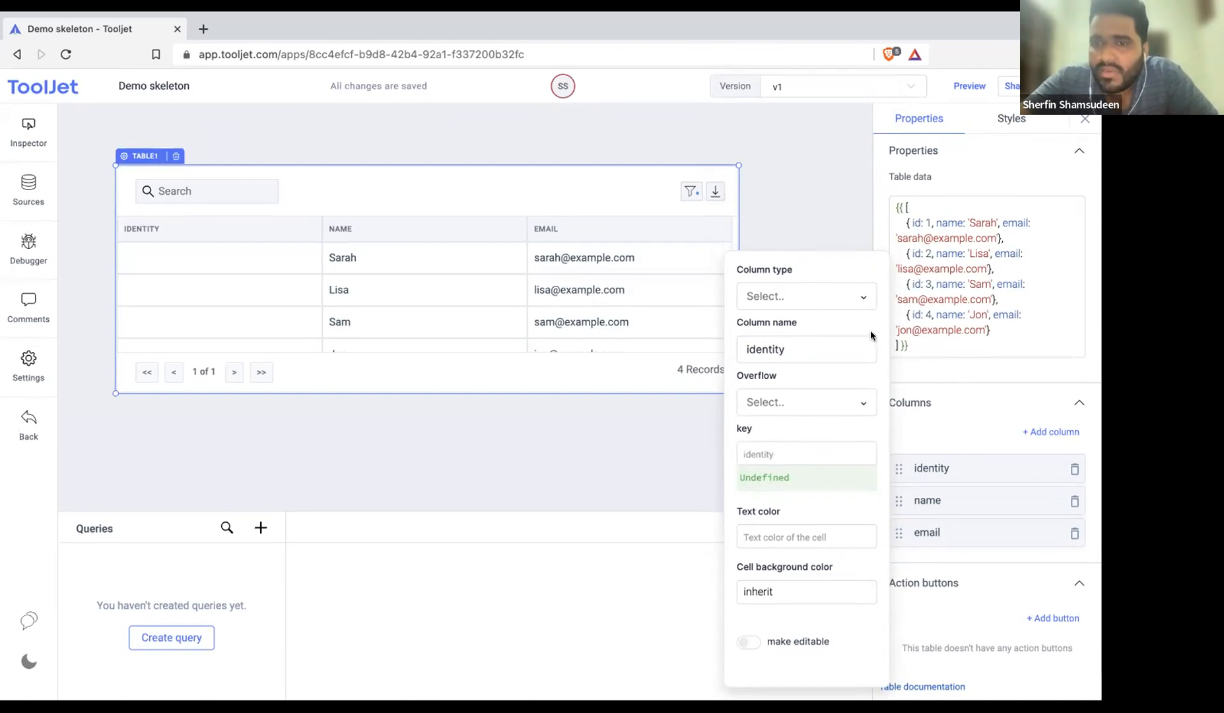
{"action": "type", "text": "id"}
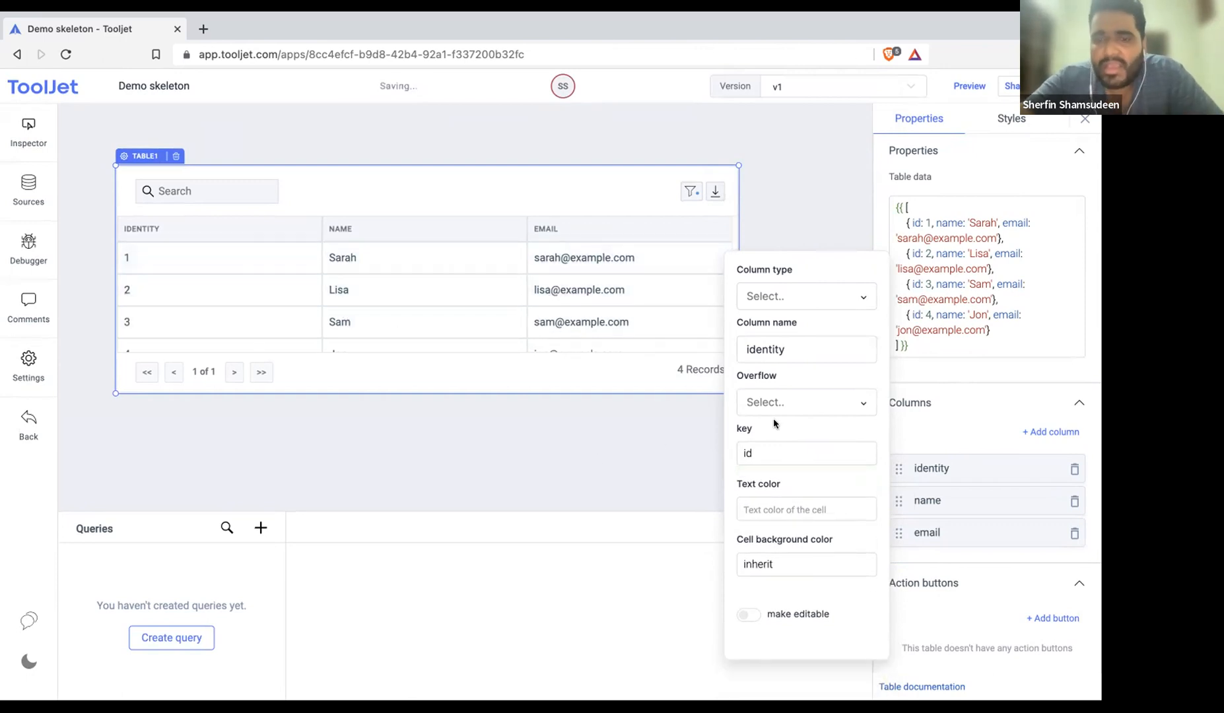
Set the identity column's type to Text and try out the first row's identity cell
{"action": "left_click", "coordinate": [843, 297]}
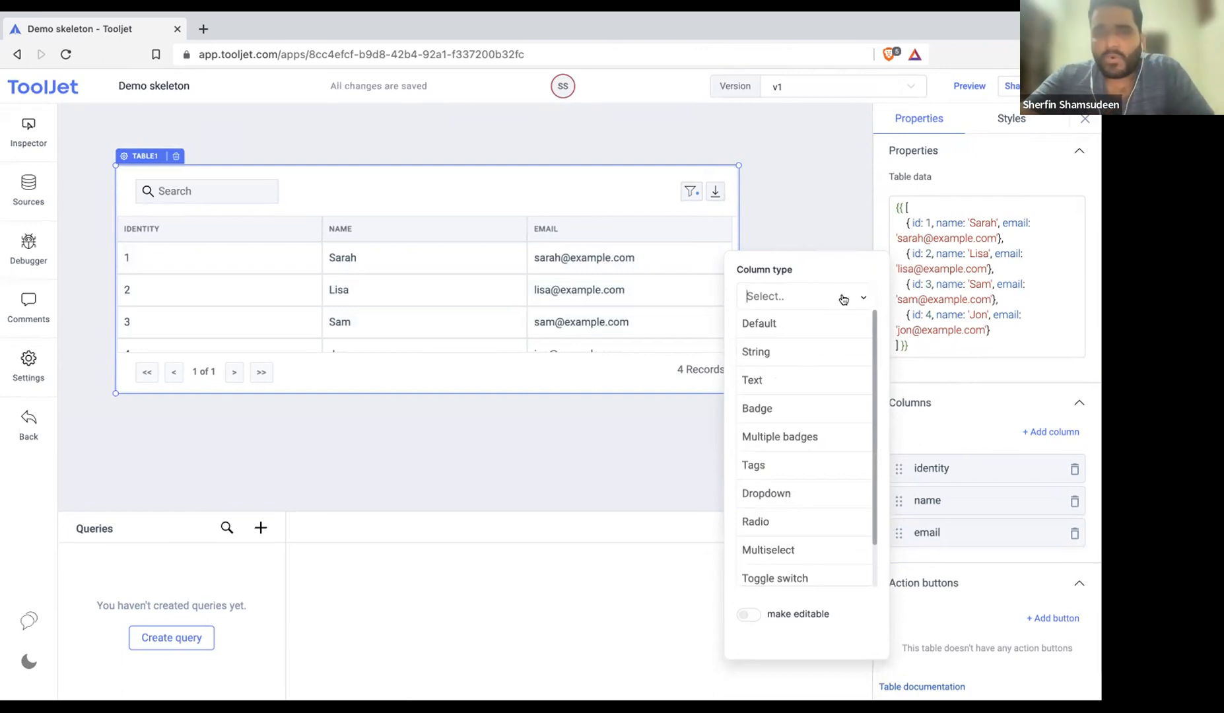
{"action": "scroll", "coordinate": [806, 376], "scroll_direction": "down", "scroll_amount": 2}
{"action": "scroll", "coordinate": [806, 376], "scroll_direction": "up", "scroll_amount": 2}
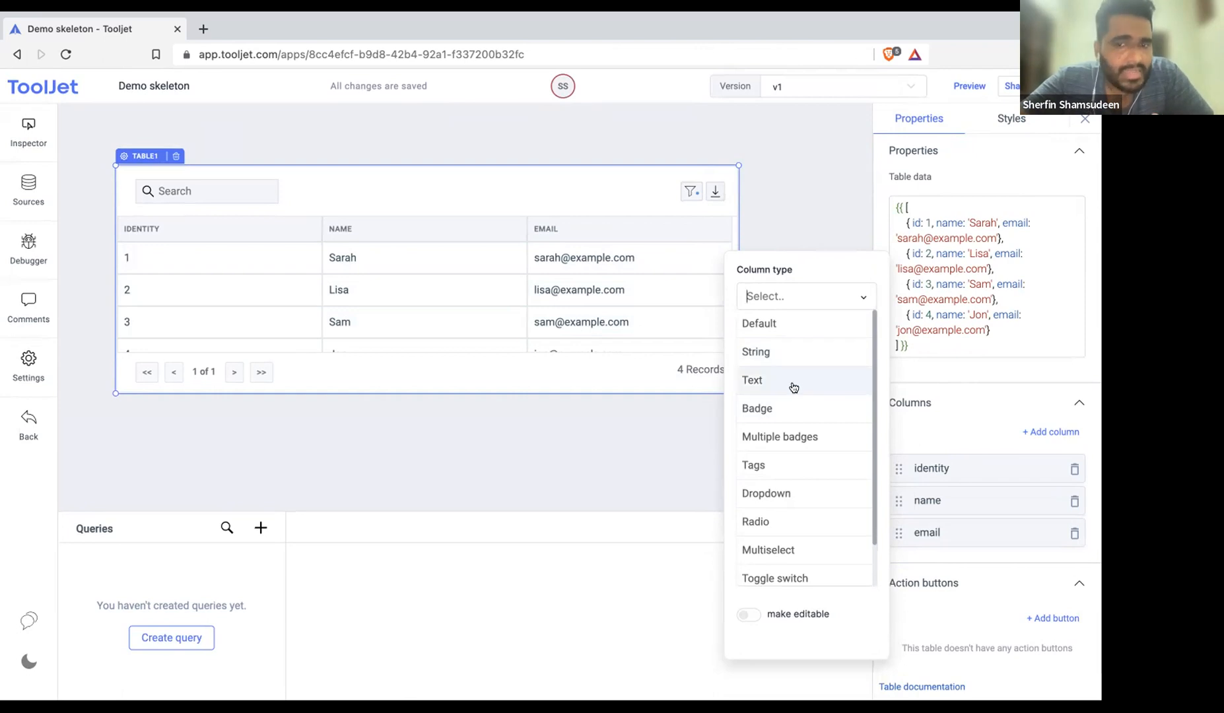
{"action": "scroll", "coordinate": [792, 383], "scroll_direction": "down", "scroll_amount": 1}
{"action": "left_click", "coordinate": [779, 353]}
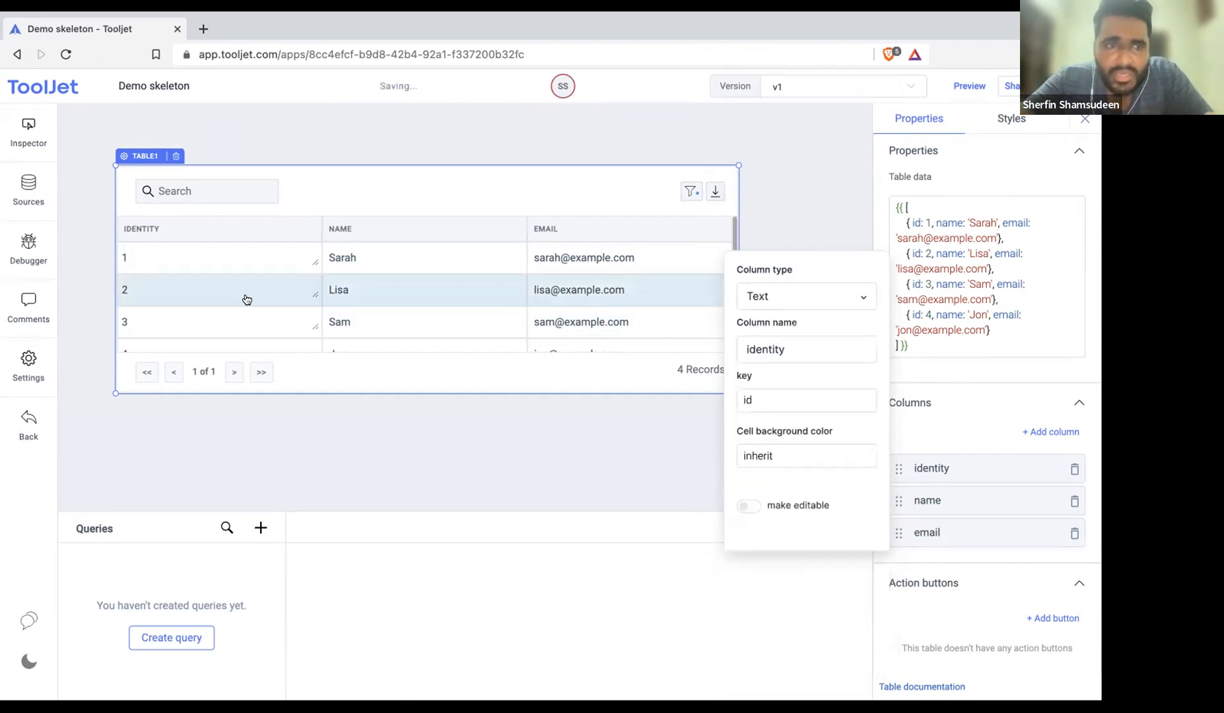
{"action": "left_click", "coordinate": [234, 258]}
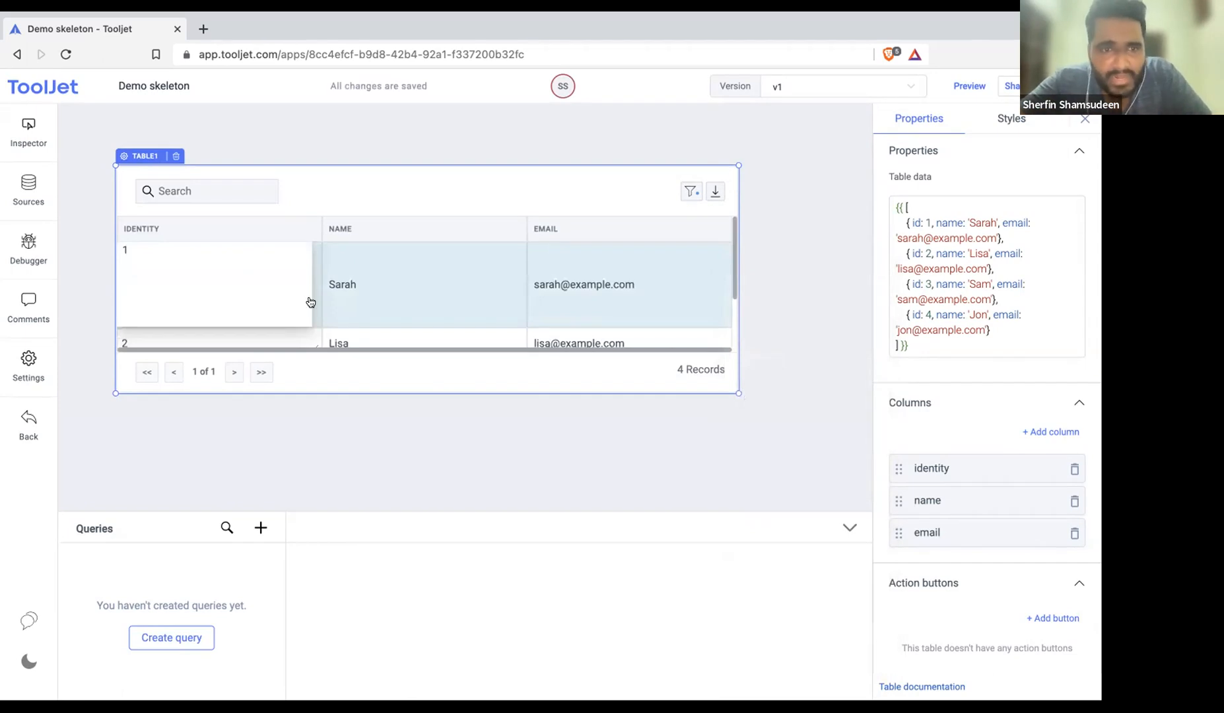
{"action": "left_click", "coordinate": [361, 194]}
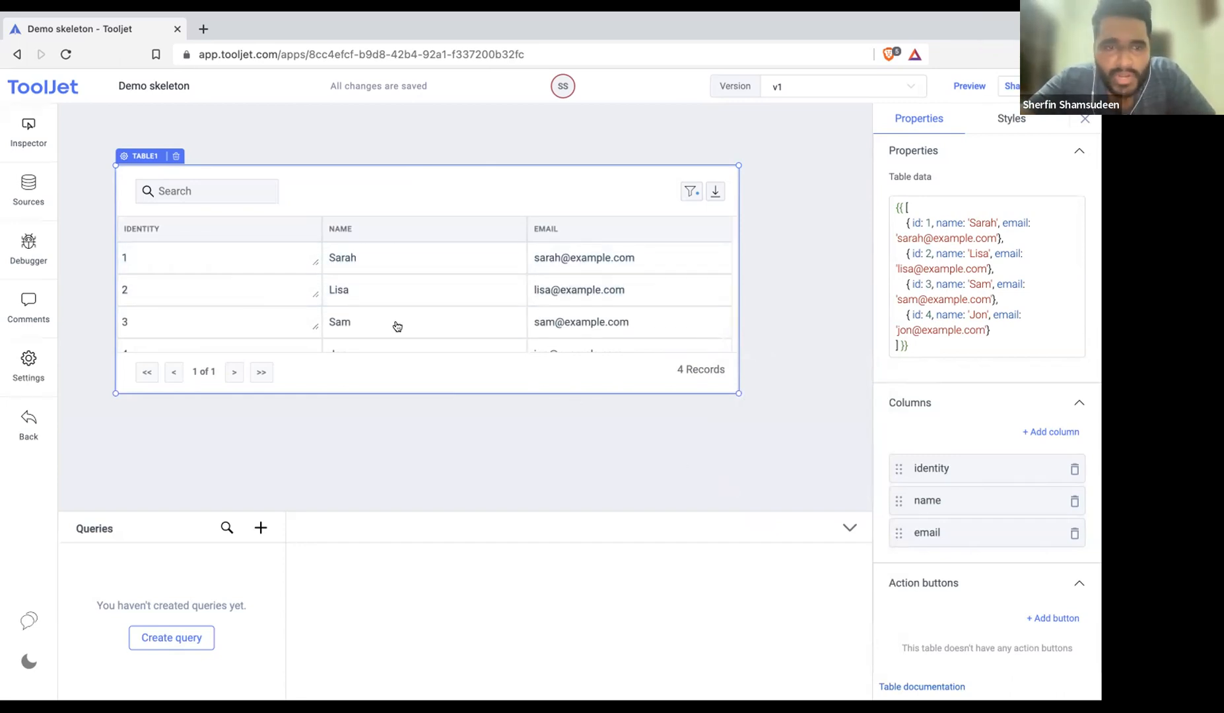
{"action": "left_click", "coordinate": [951, 470]}
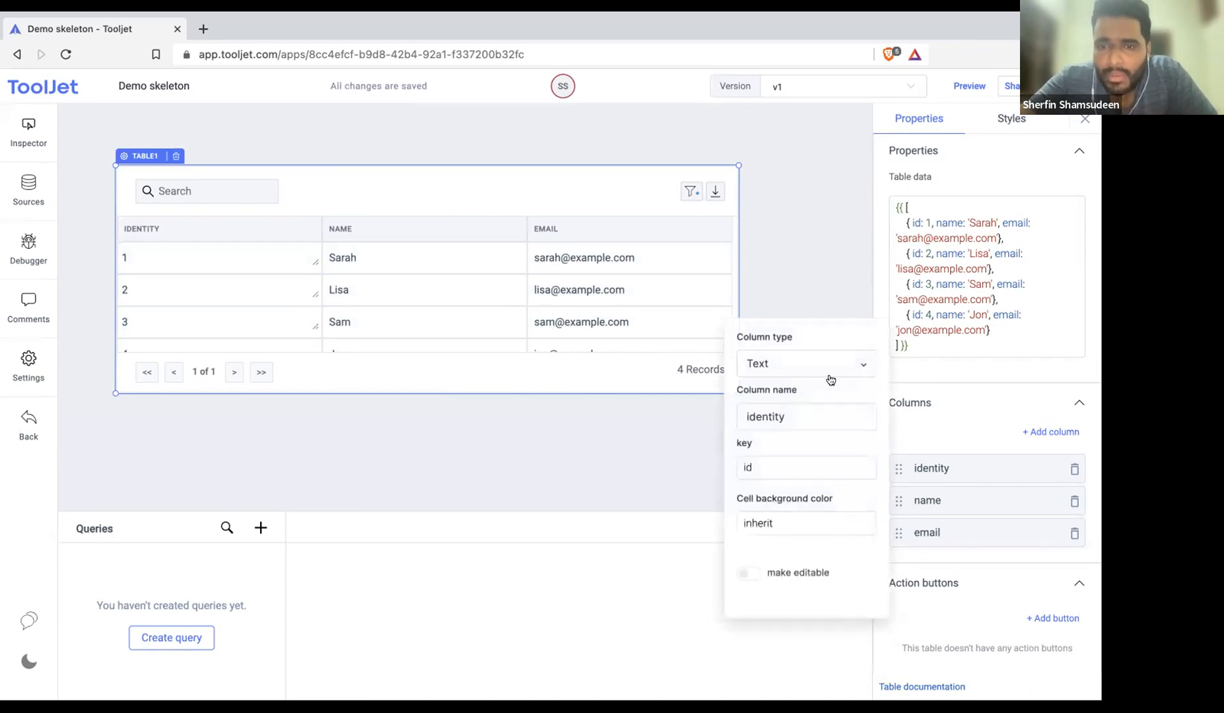
{"action": "left_click", "coordinate": [810, 367]}
{"action": "scroll", "coordinate": [800, 477], "scroll_direction": "down", "scroll_amount": 2}
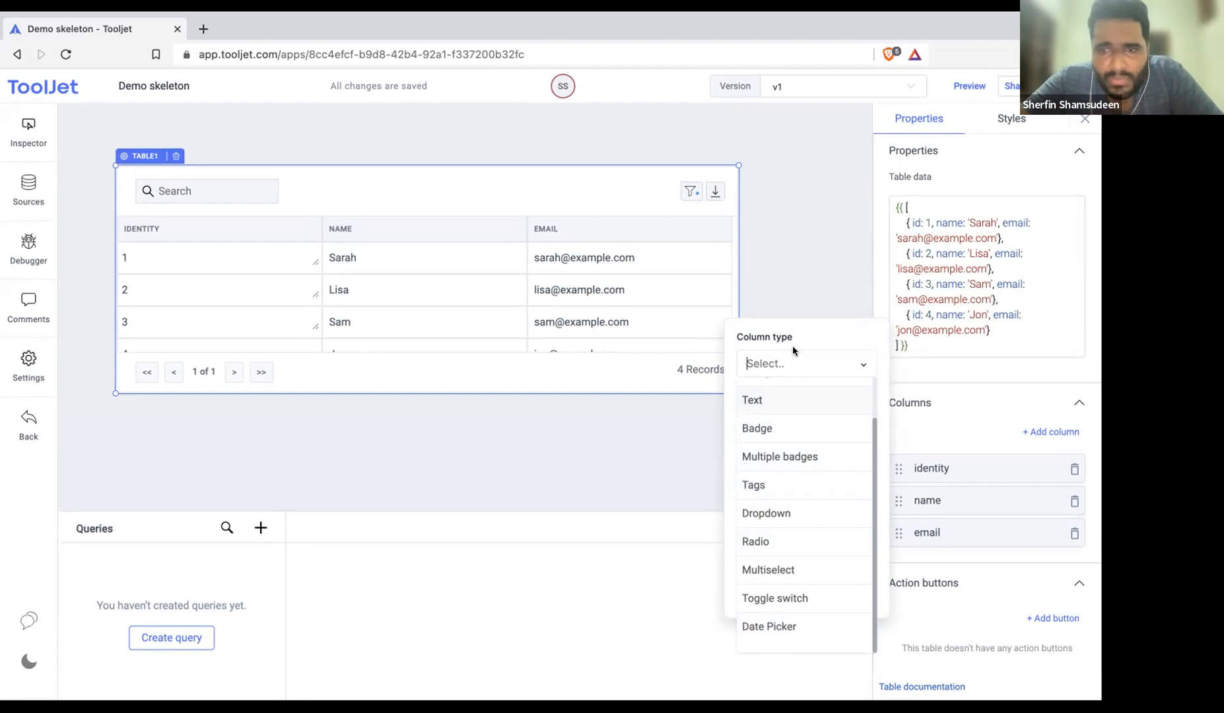
{"action": "left_click", "coordinate": [797, 299]}
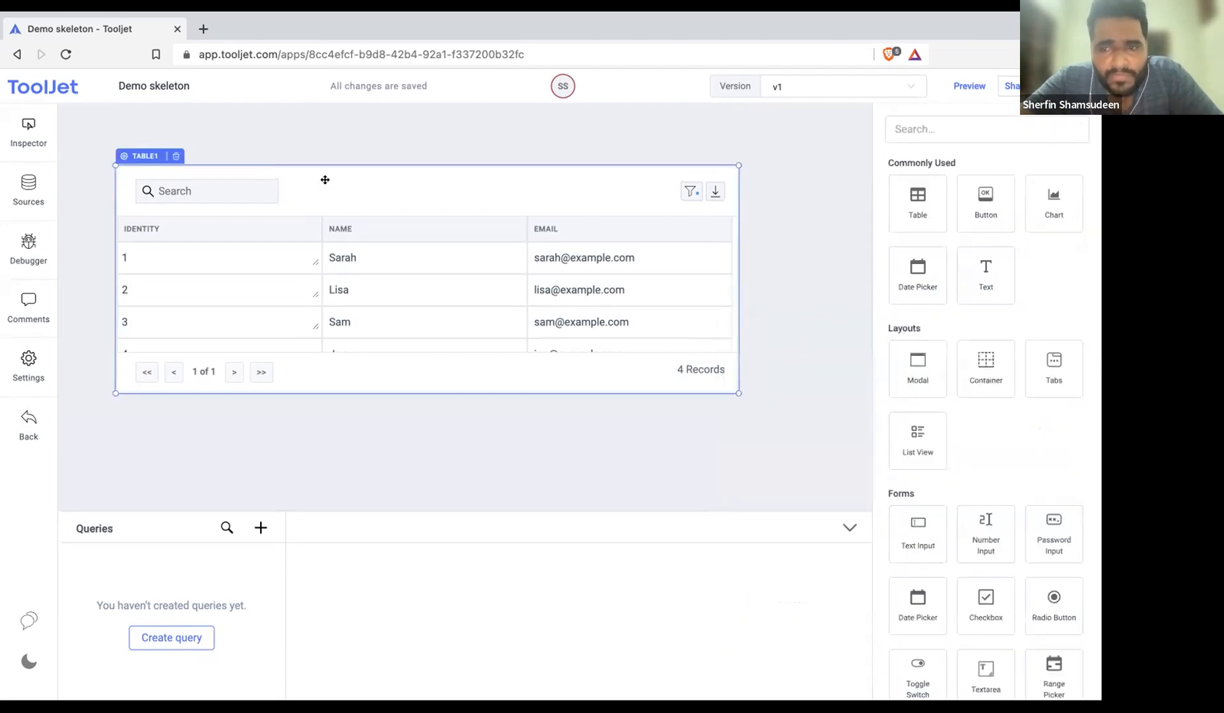
Add two action buttons to the table and bring its Actions column into view
{"action": "left_click", "coordinate": [325, 180]}
{"action": "scroll", "coordinate": [869, 405], "scroll_direction": "down", "scroll_amount": 1}
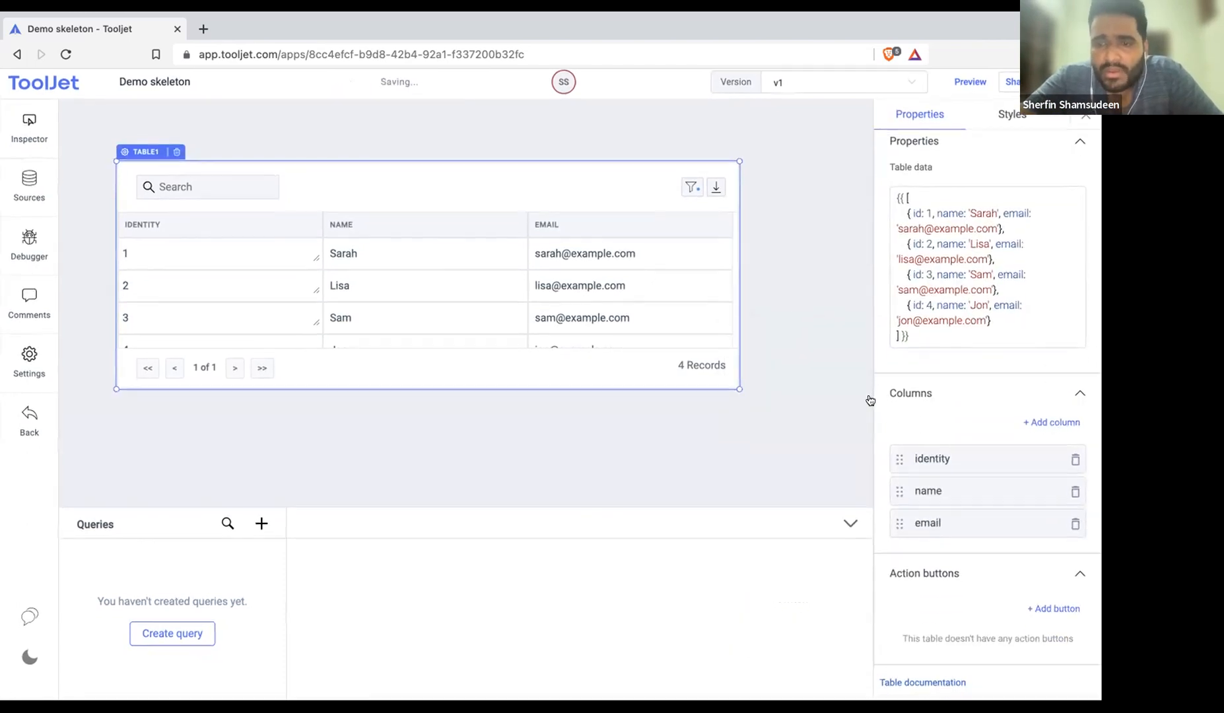
{"action": "scroll", "coordinate": [947, 431], "scroll_direction": "down", "scroll_amount": 3}
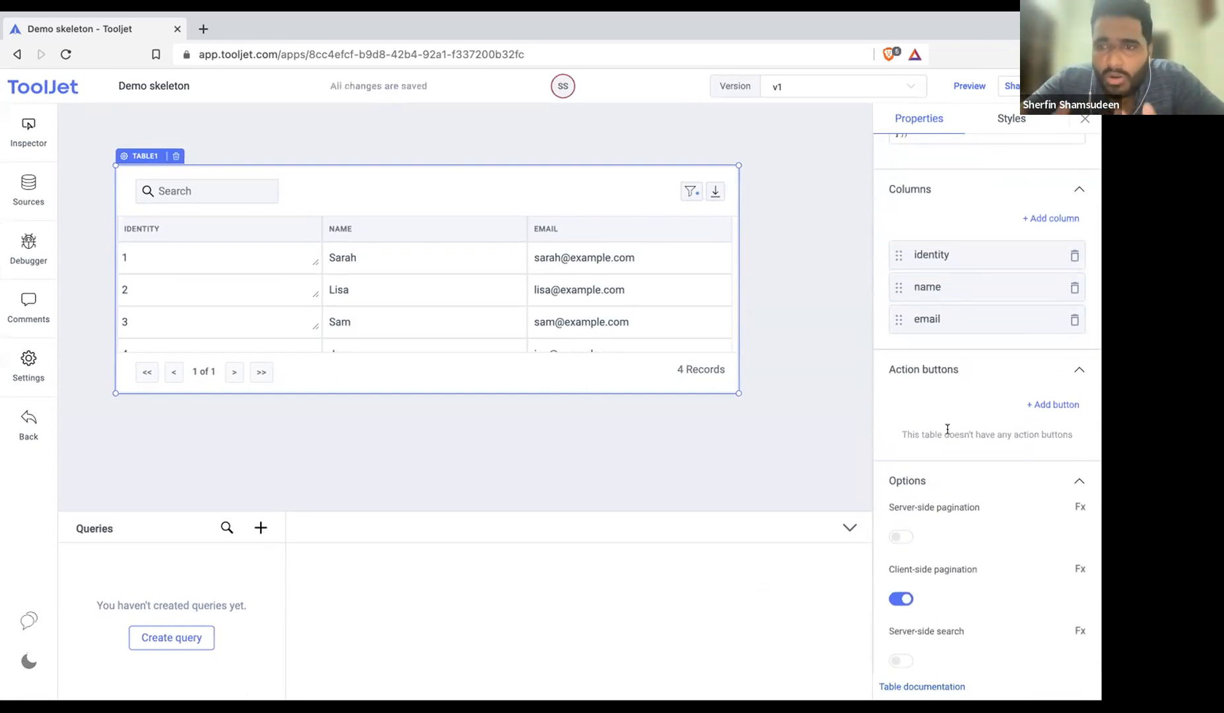
{"action": "scroll", "coordinate": [946, 429], "scroll_direction": "down", "scroll_amount": 1}
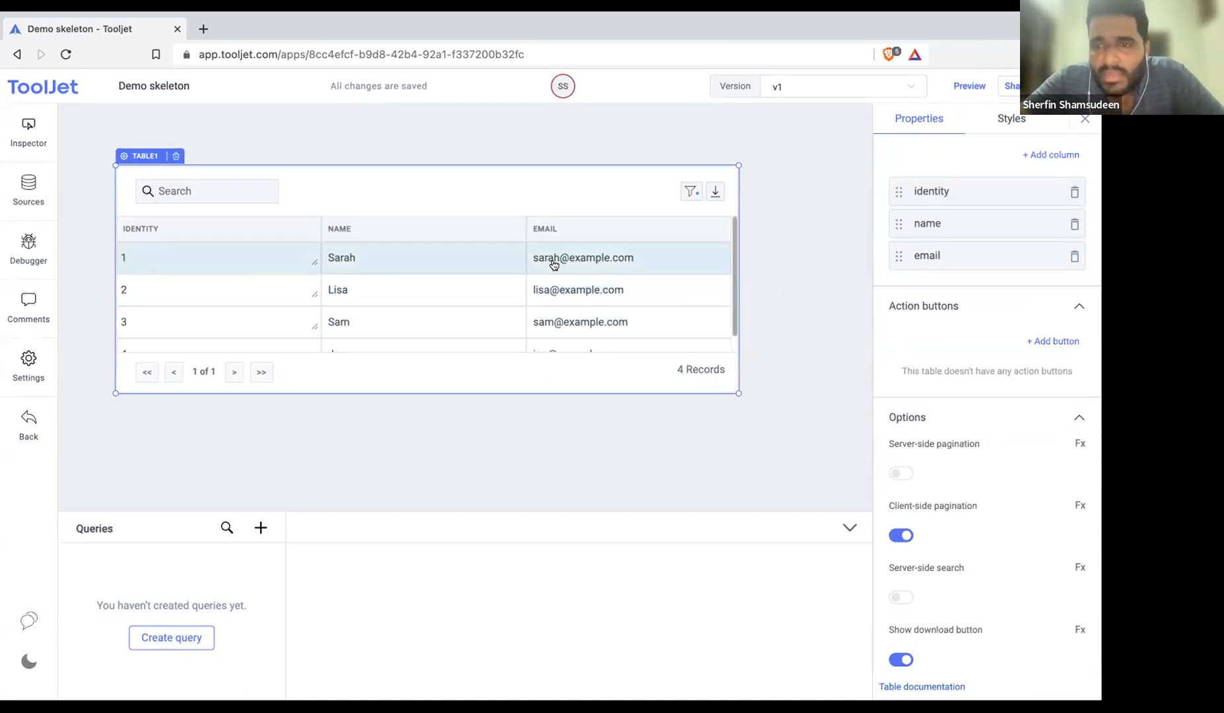
{"action": "left_click", "coordinate": [1044, 346]}
{"action": "left_click", "coordinate": [1045, 346]}
{"action": "scroll", "coordinate": [568, 320], "scroll_direction": "right", "scroll_amount": 4}
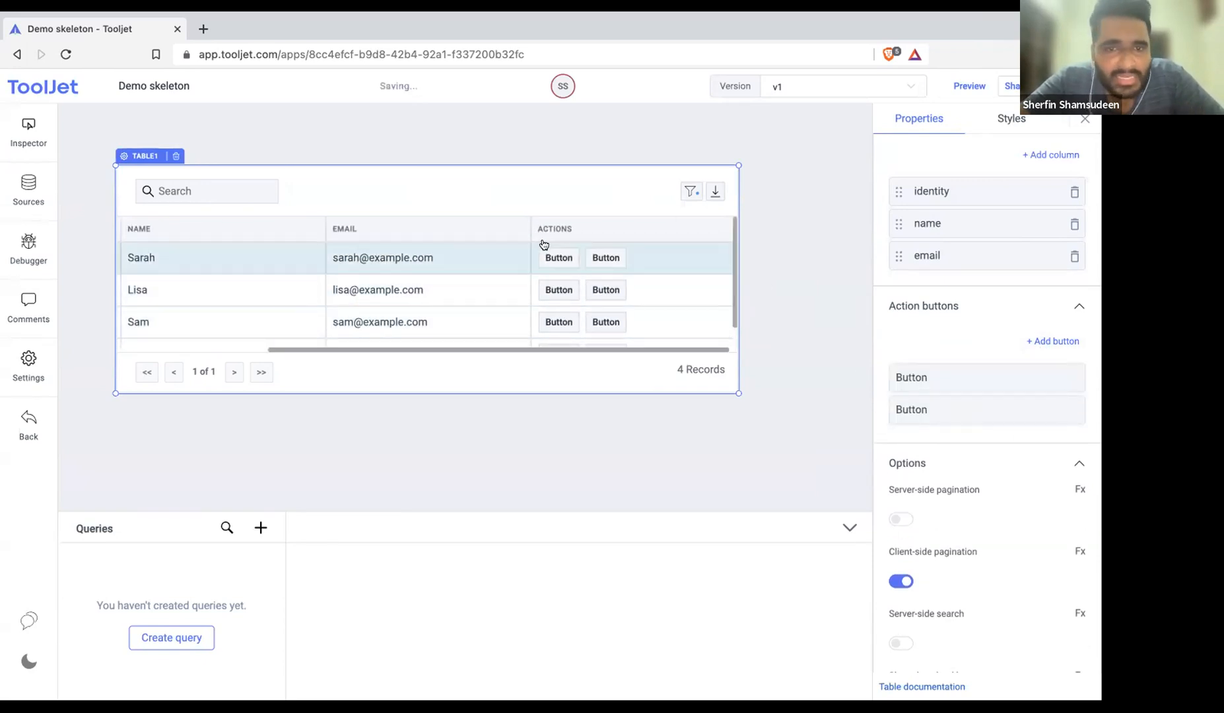
Add an On click event handler with the Show Alert action to the first action button and open its settings
{"action": "left_click", "coordinate": [915, 380]}
{"action": "left_click", "coordinate": [831, 464]}
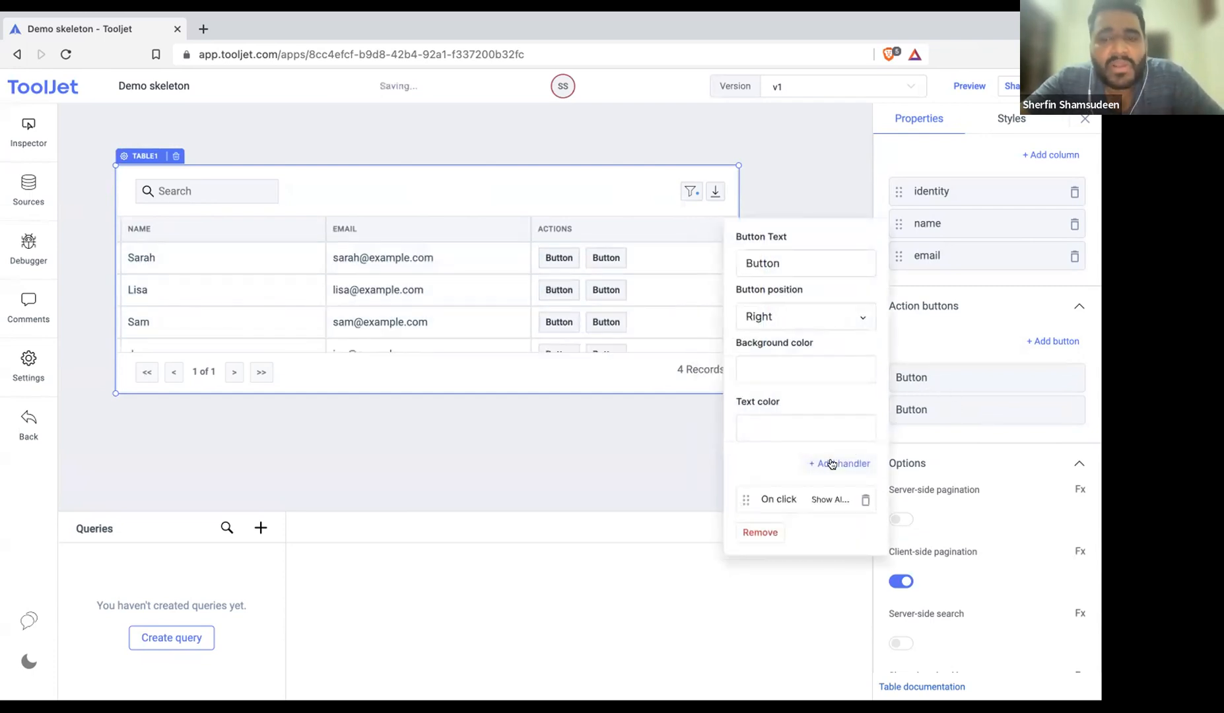
{"action": "left_click", "coordinate": [811, 502]}
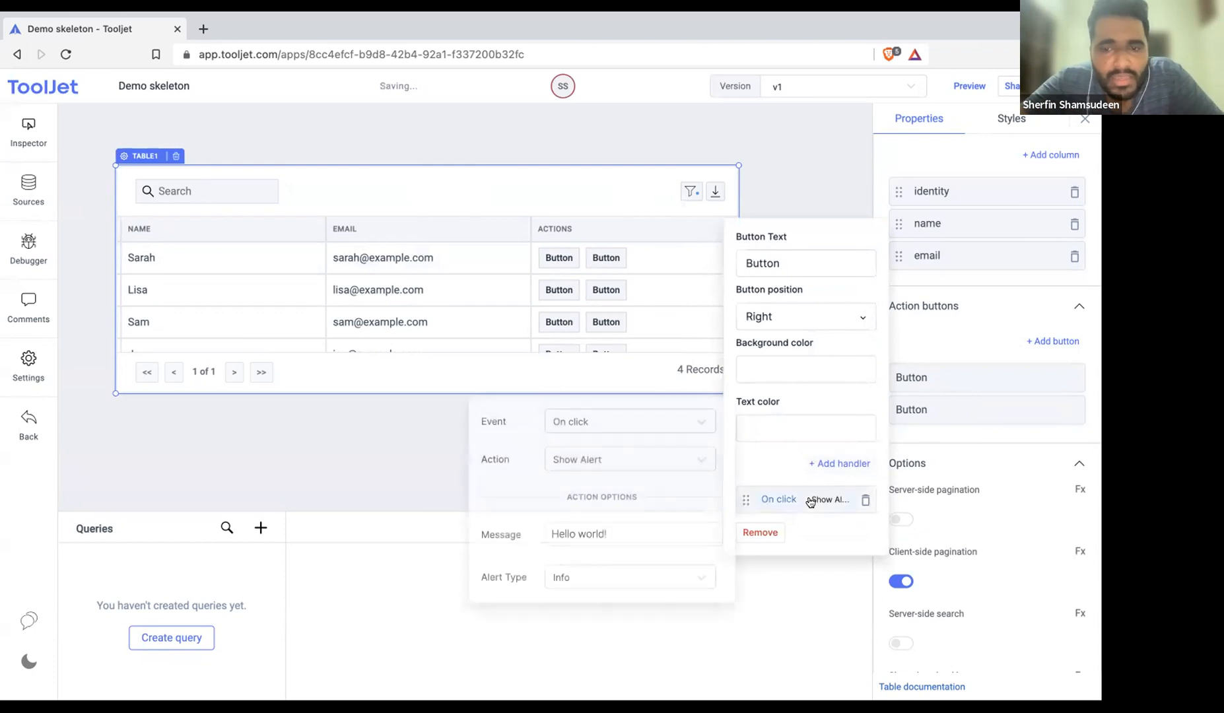
Replace the alert message with {{components.table1.selectedRow.email}} and close the handler settings
{"action": "left_click", "coordinate": [621, 537]}
{"action": "key", "text": "super+a"}
{"action": "key", "text": "BackSpace"}
{"action": "type", "text": "{{}}"}
{"action": "key", "text": "Left"}
{"action": "key", "text": "Left"}
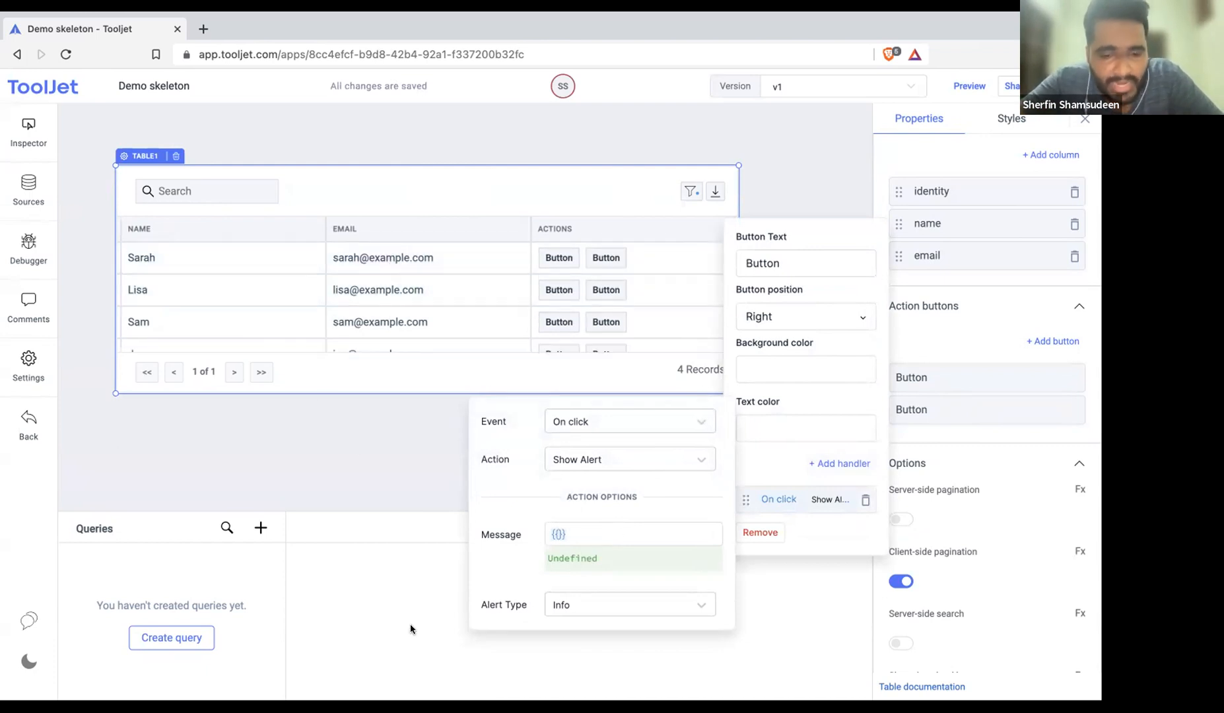
{"action": "type", "text": "components.table1.sele"}
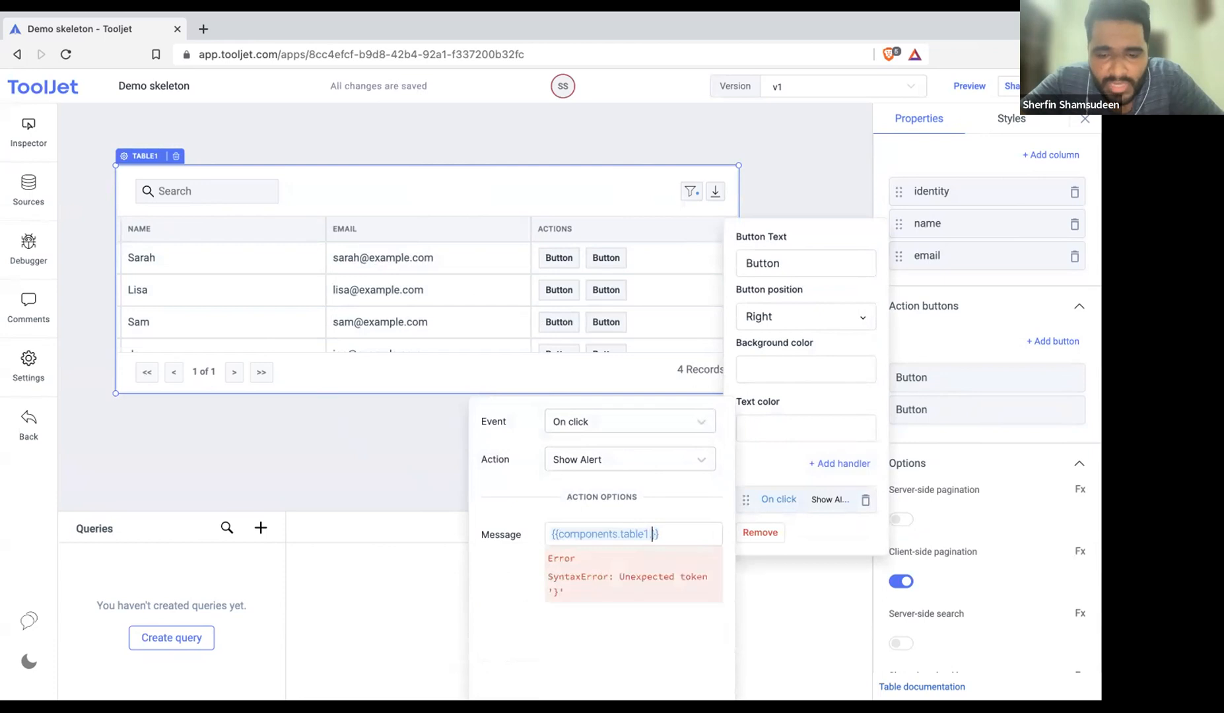
{"action": "key", "text": "Return"}
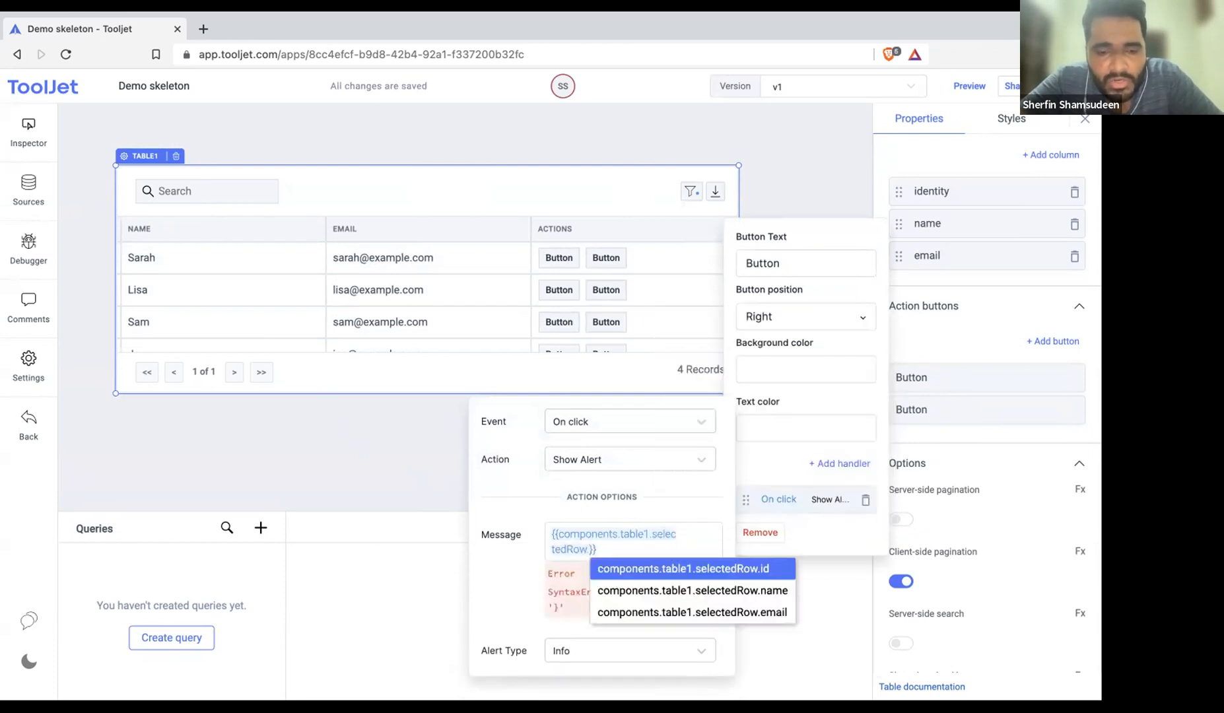
{"action": "type", "text": ".e"}
{"action": "key", "text": "Return"}
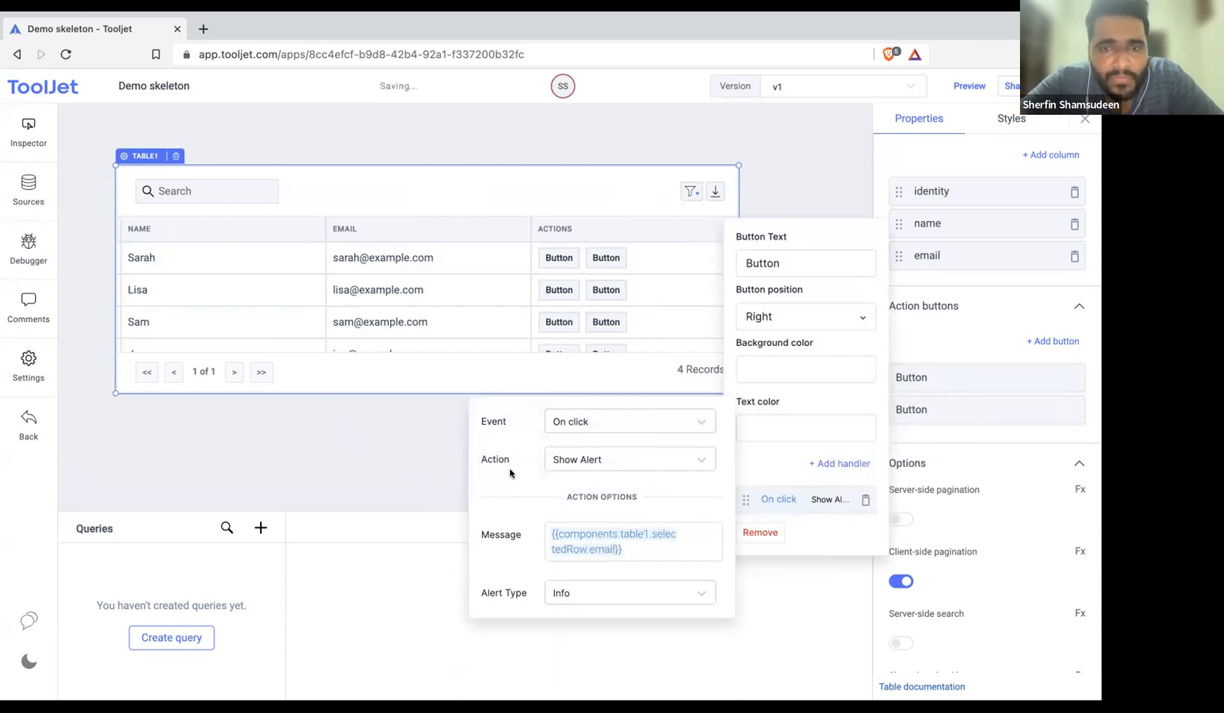
{"action": "left_click", "coordinate": [447, 427]}
Test the action buttons in several table rows, comparing each alert with the row's email
{"action": "left_click", "coordinate": [604, 258]}
{"action": "left_click", "coordinate": [560, 259]}
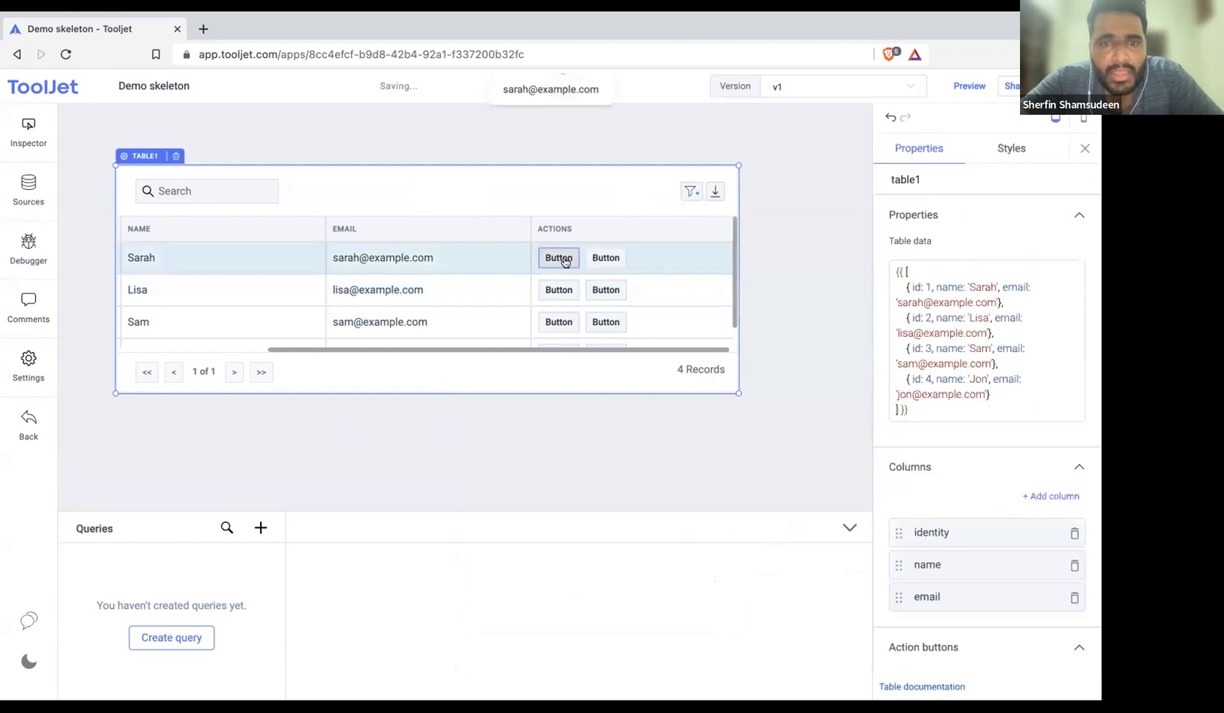
{"action": "left_click", "coordinate": [559, 290]}
{"action": "scroll", "coordinate": [560, 274], "scroll_direction": "down", "scroll_amount": 1}
{"action": "left_click", "coordinate": [559, 299]}
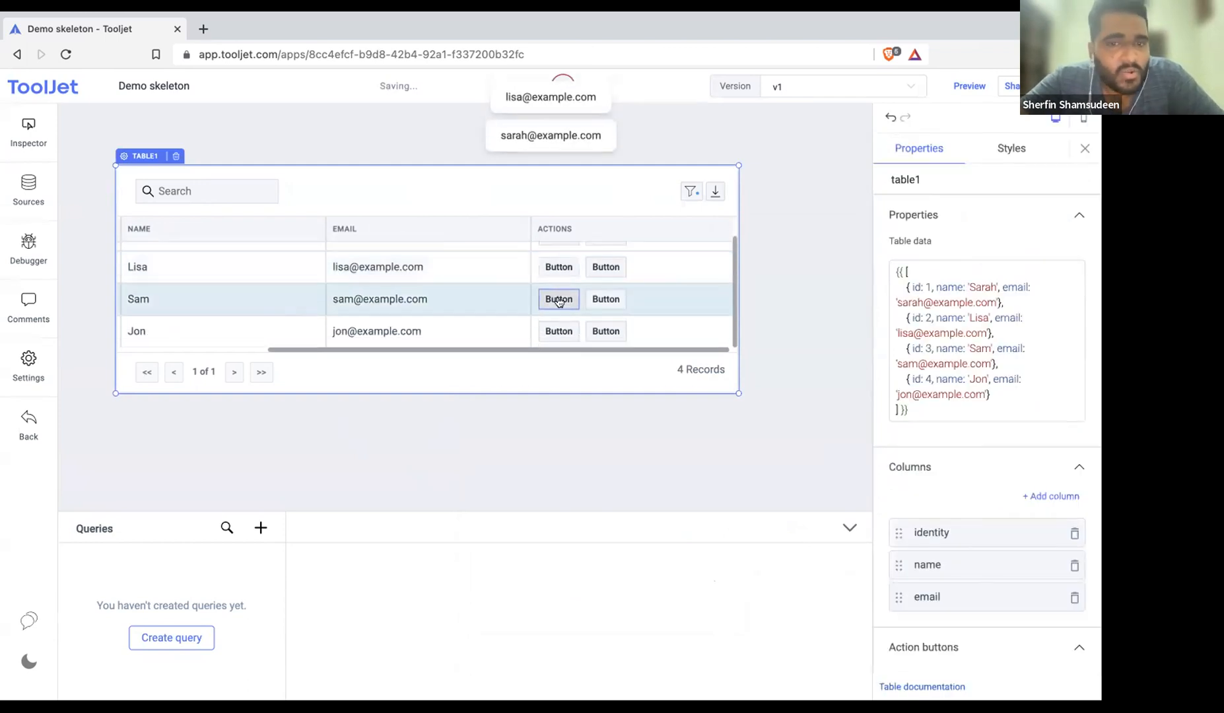
{"action": "scroll", "coordinate": [559, 290], "scroll_direction": "up", "scroll_amount": 1}
{"action": "left_click", "coordinate": [559, 257]}
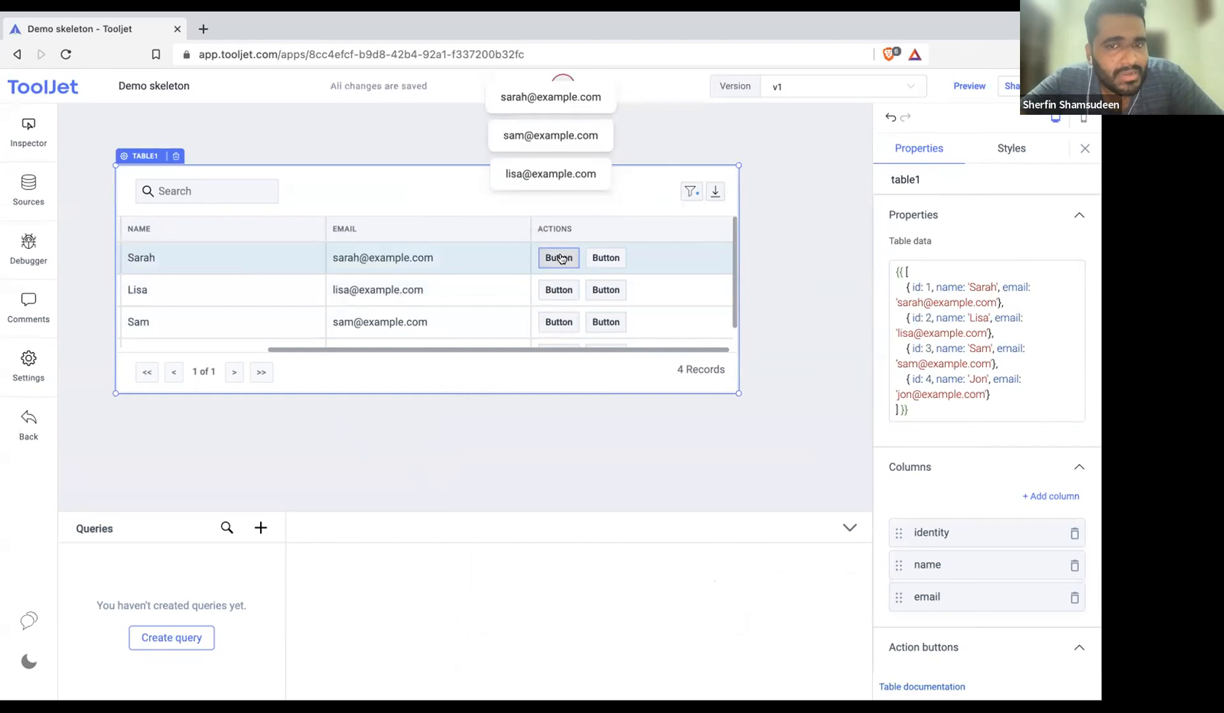
{"action": "left_click", "coordinate": [558, 290]}
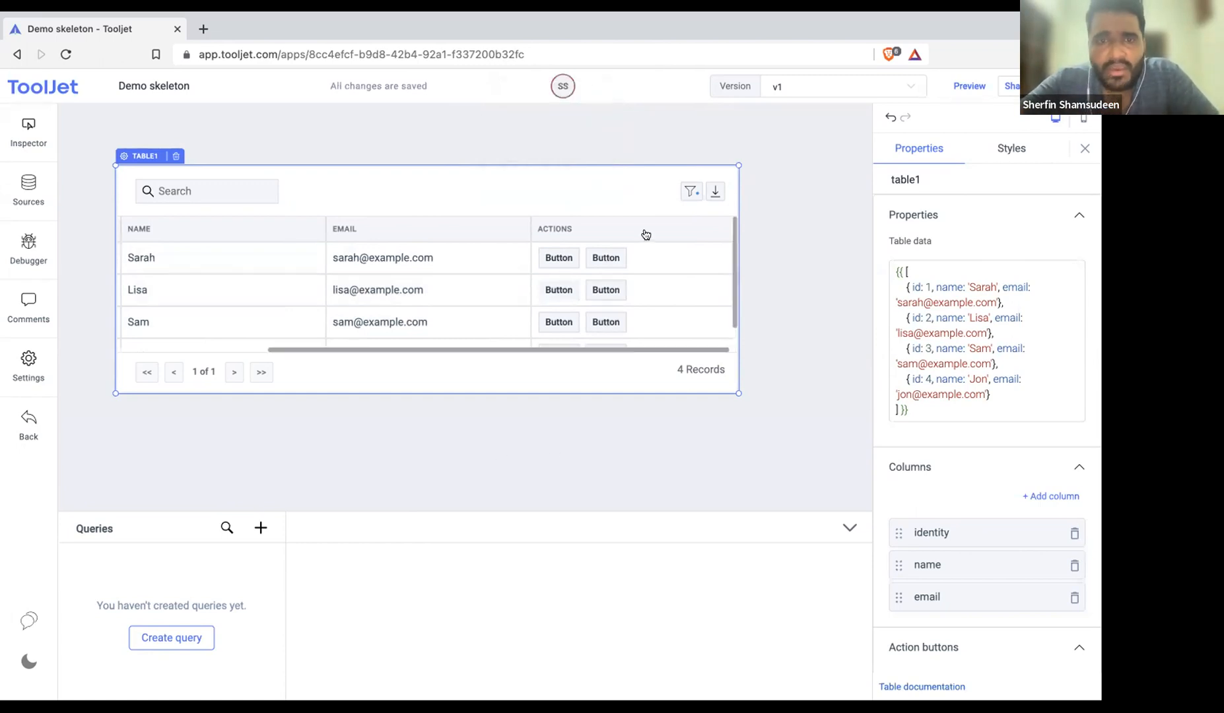
Turn on server-side pagination in the table options to try its paging controls, and turn it off again
{"action": "scroll", "coordinate": [978, 581], "scroll_direction": "down", "scroll_amount": 6}
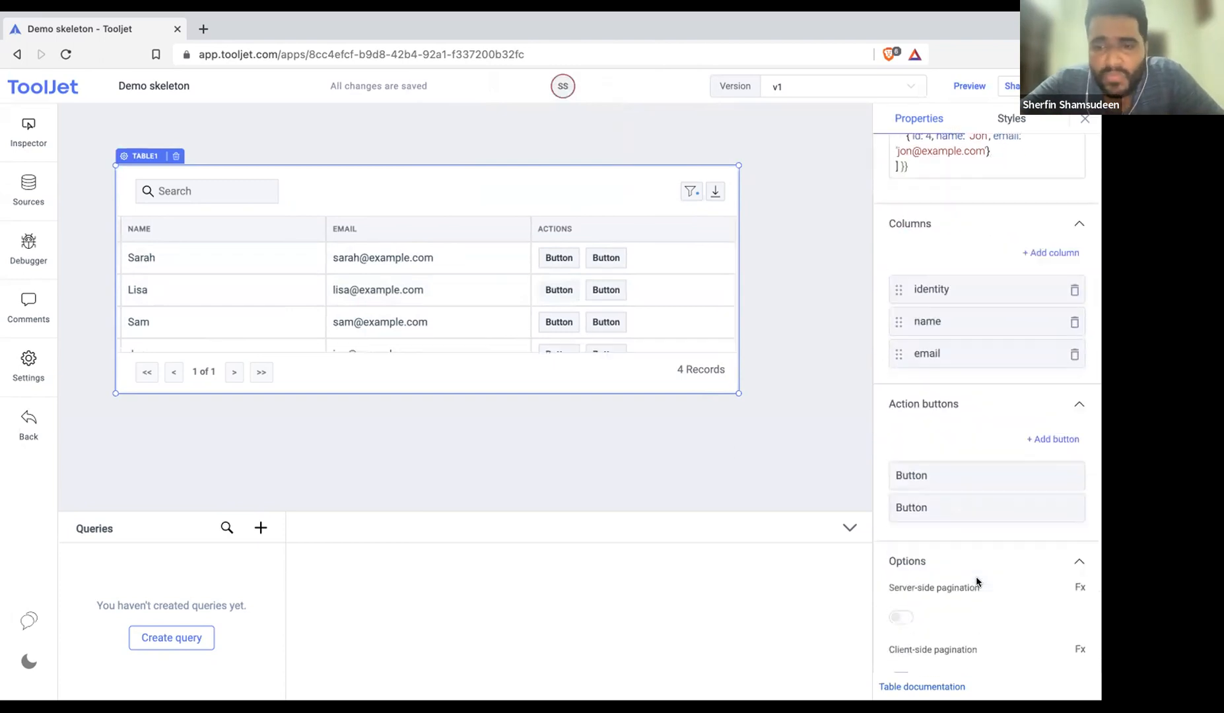
{"action": "scroll", "coordinate": [977, 581], "scroll_direction": "down", "scroll_amount": 3}
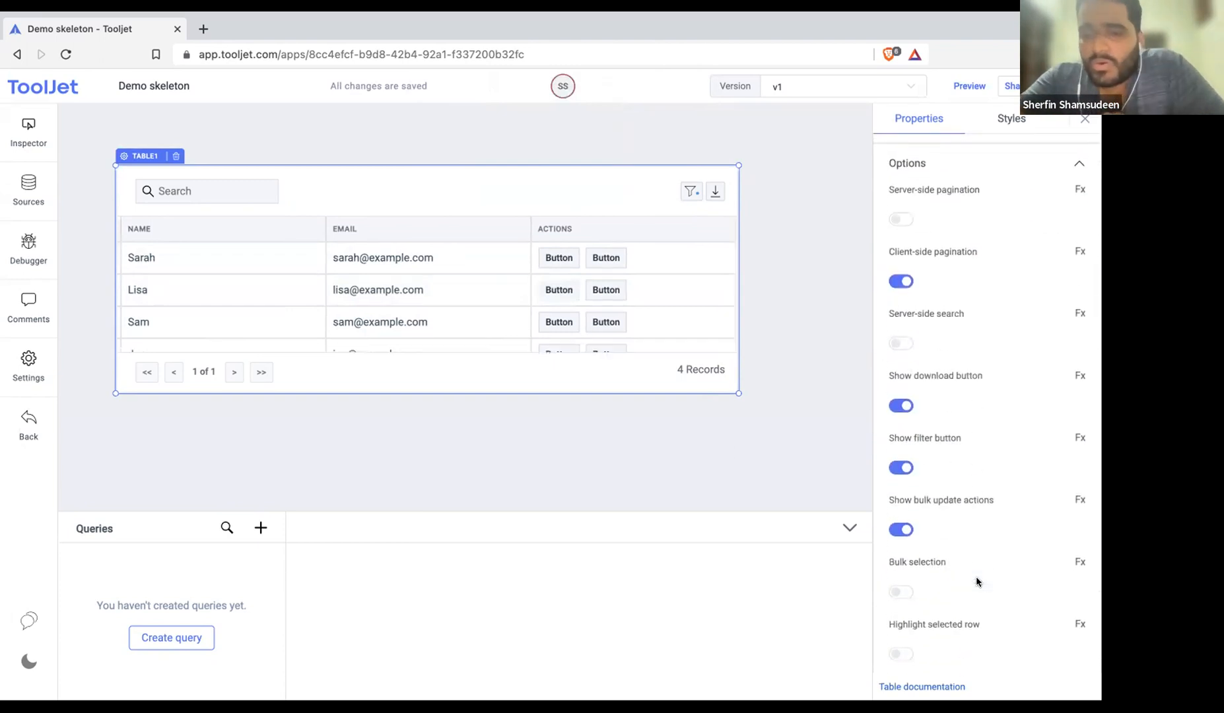
{"action": "scroll", "coordinate": [1008, 264], "scroll_direction": "down", "scroll_amount": 1}
{"action": "scroll", "coordinate": [1008, 264], "scroll_direction": "up", "scroll_amount": 2}
{"action": "scroll", "coordinate": [1008, 264], "scroll_direction": "down", "scroll_amount": 1}
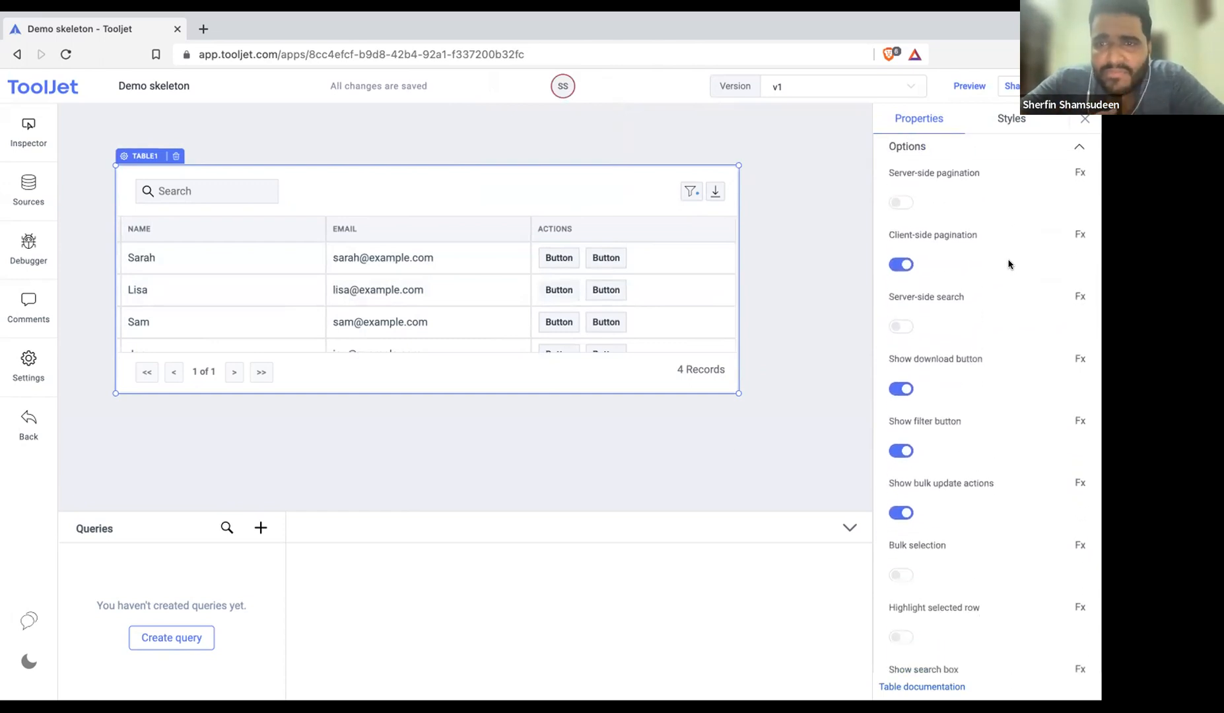
{"action": "left_click", "coordinate": [899, 203]}
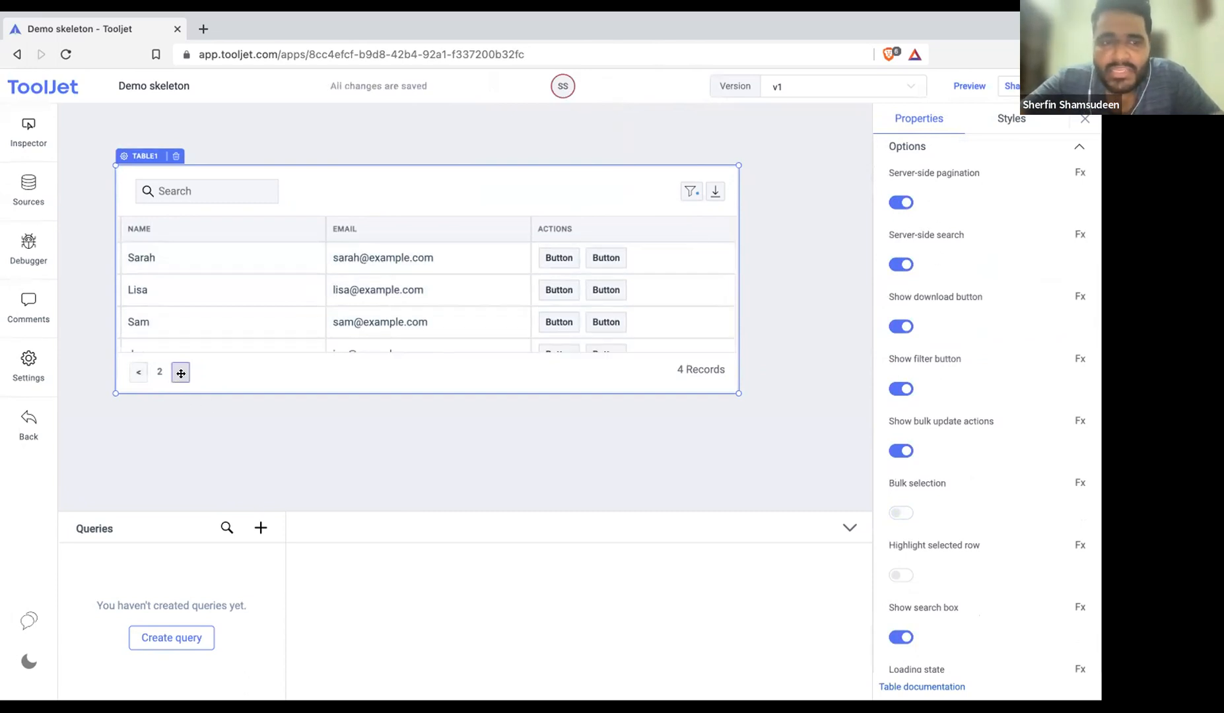
{"action": "left_click", "coordinate": [900, 203]}
Hide the table's download button, filter button and search box in its options
{"action": "scroll", "coordinate": [957, 410], "scroll_direction": "down", "scroll_amount": 1}
{"action": "scroll", "coordinate": [956, 410], "scroll_direction": "down", "scroll_amount": 1}
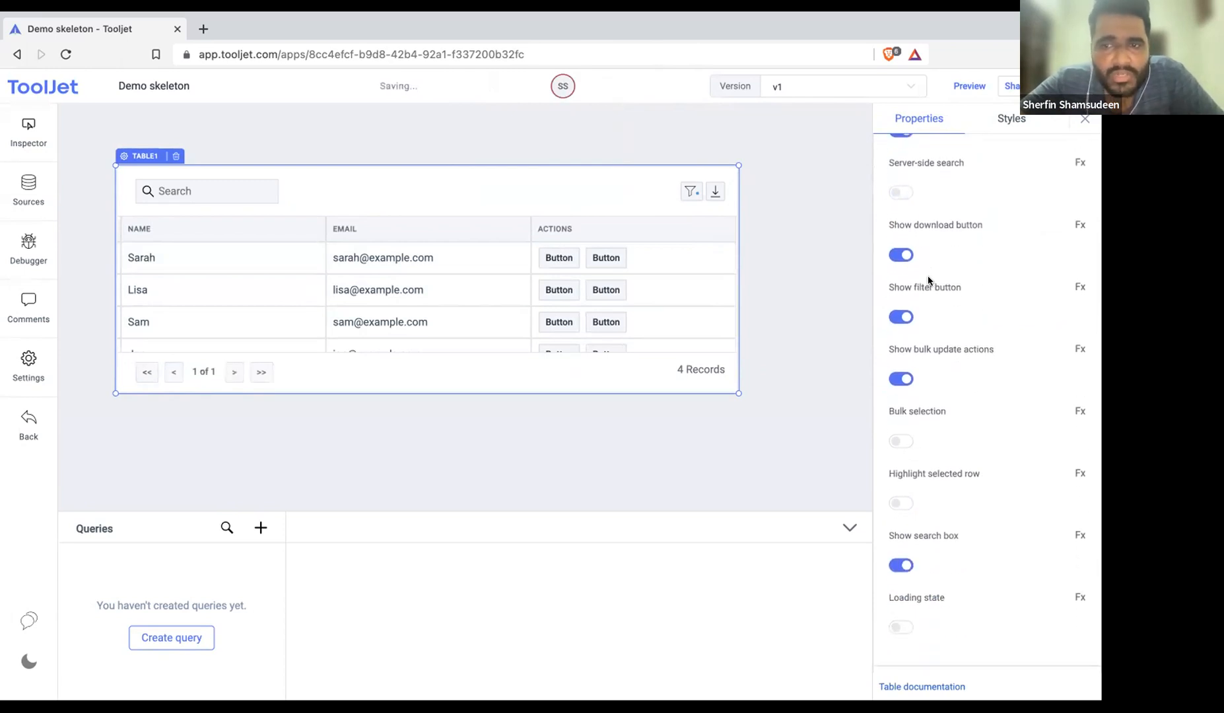
{"action": "left_click", "coordinate": [892, 251]}
{"action": "left_click", "coordinate": [901, 312]}
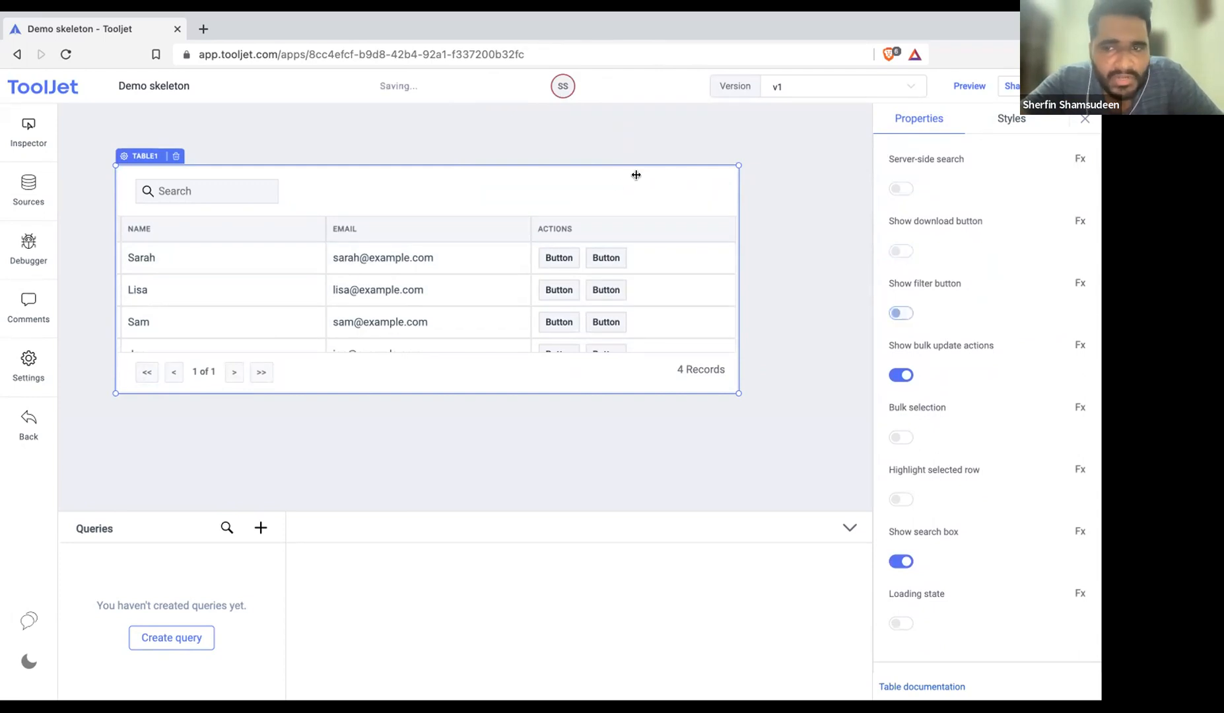
{"action": "scroll", "coordinate": [986, 521], "scroll_direction": "down", "scroll_amount": 1}
{"action": "left_click", "coordinate": [900, 511]}
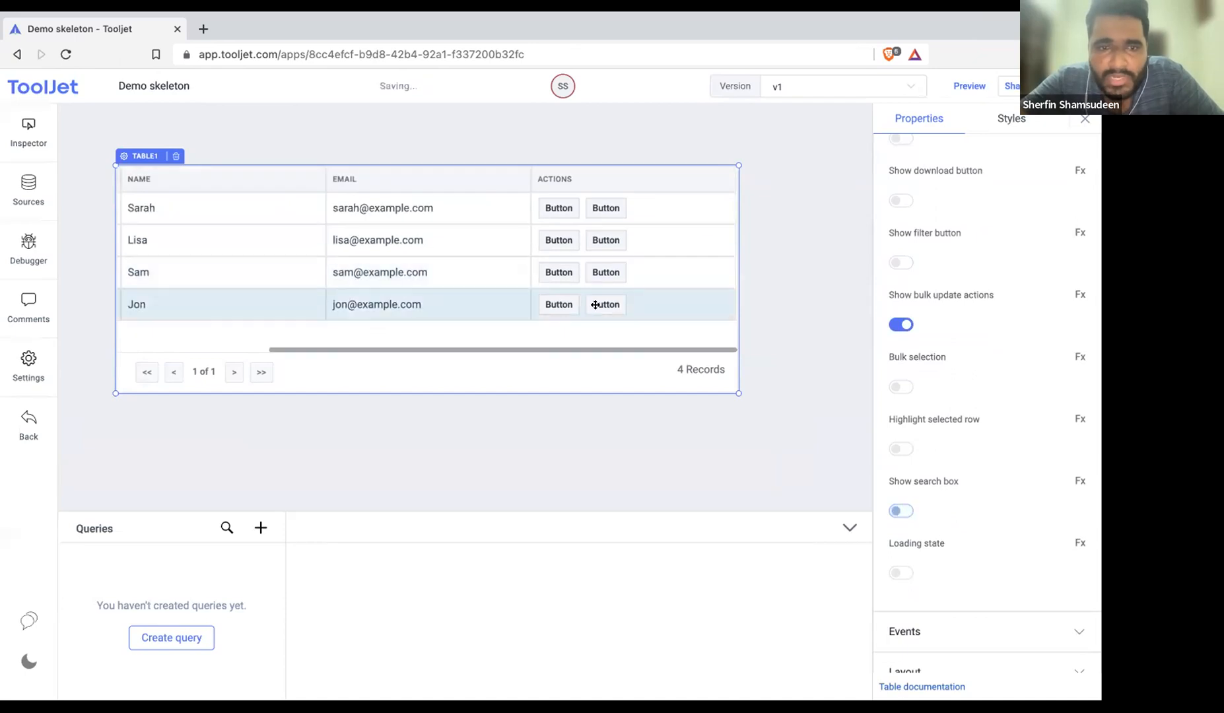
Turn off client-side pagination and shrink the table's height to just fit its four rows
{"action": "scroll", "coordinate": [897, 304], "scroll_direction": "up", "scroll_amount": 3}
{"action": "left_click", "coordinate": [901, 254]}
{"action": "left_click_drag", "start_coordinate": [436, 389], "coordinate": [433, 321]}
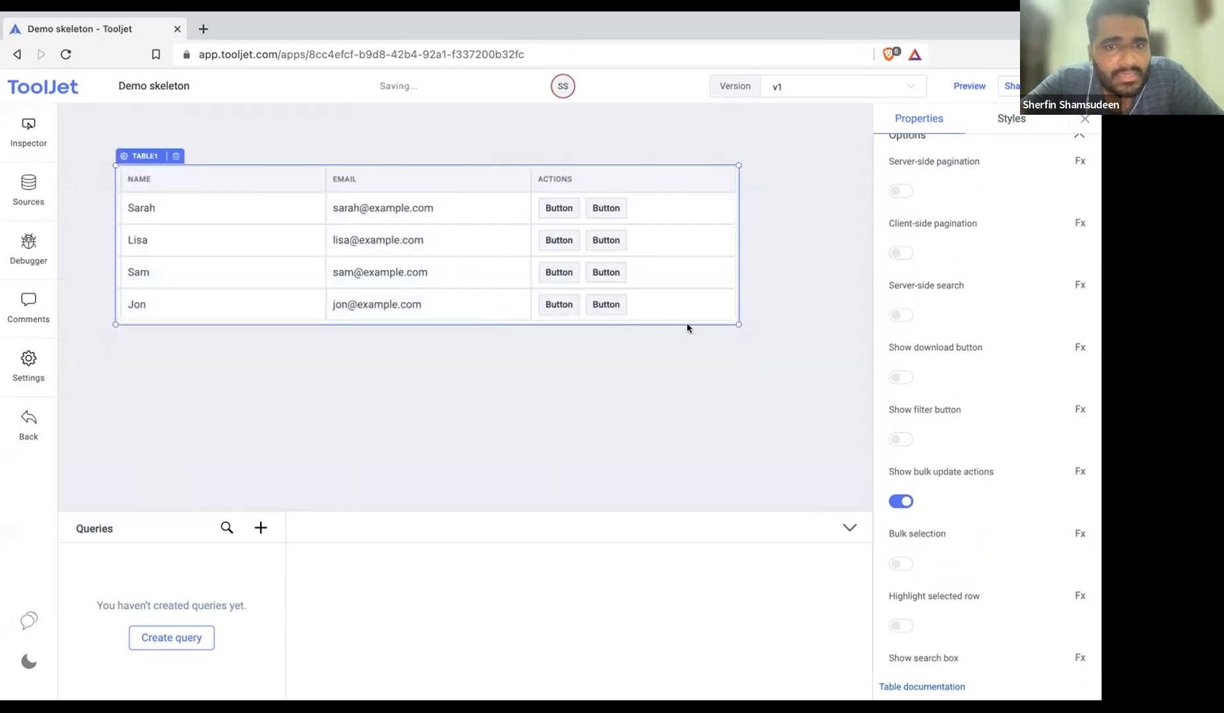
{"action": "left_click", "coordinate": [755, 325]}
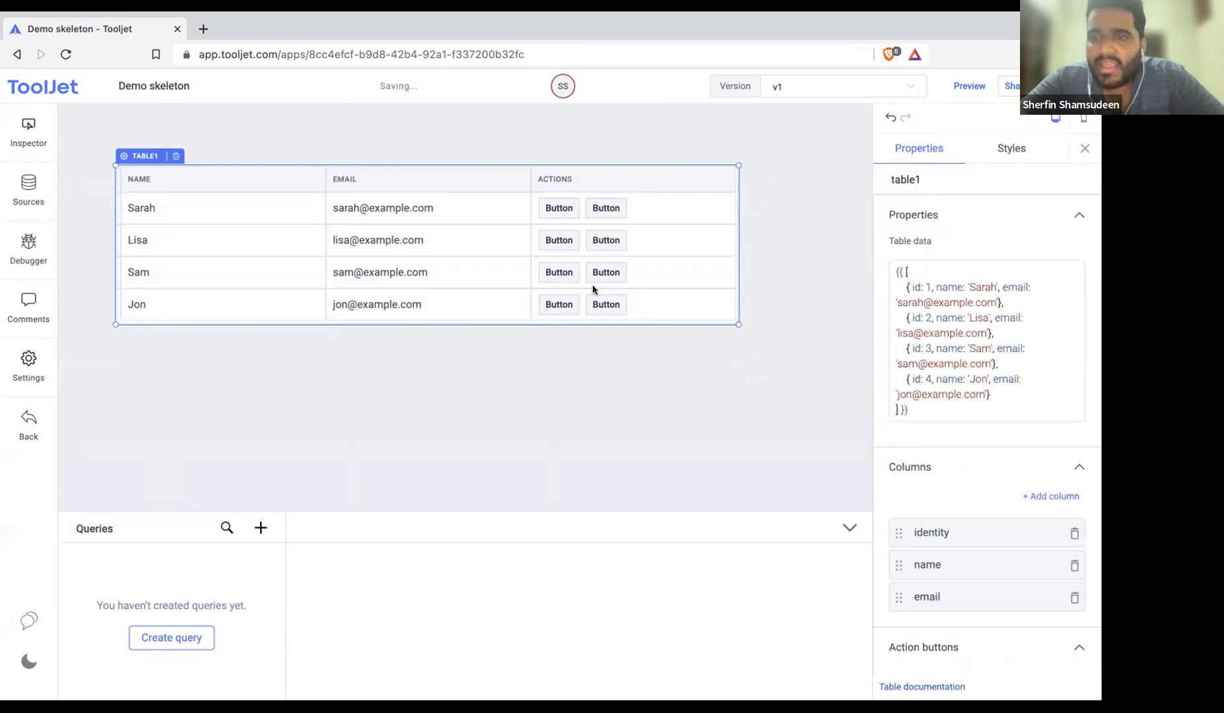
Turn on the table's loading state to preview the spinner, and turn it off again
{"action": "scroll", "coordinate": [913, 455], "scroll_direction": "down", "scroll_amount": 10}
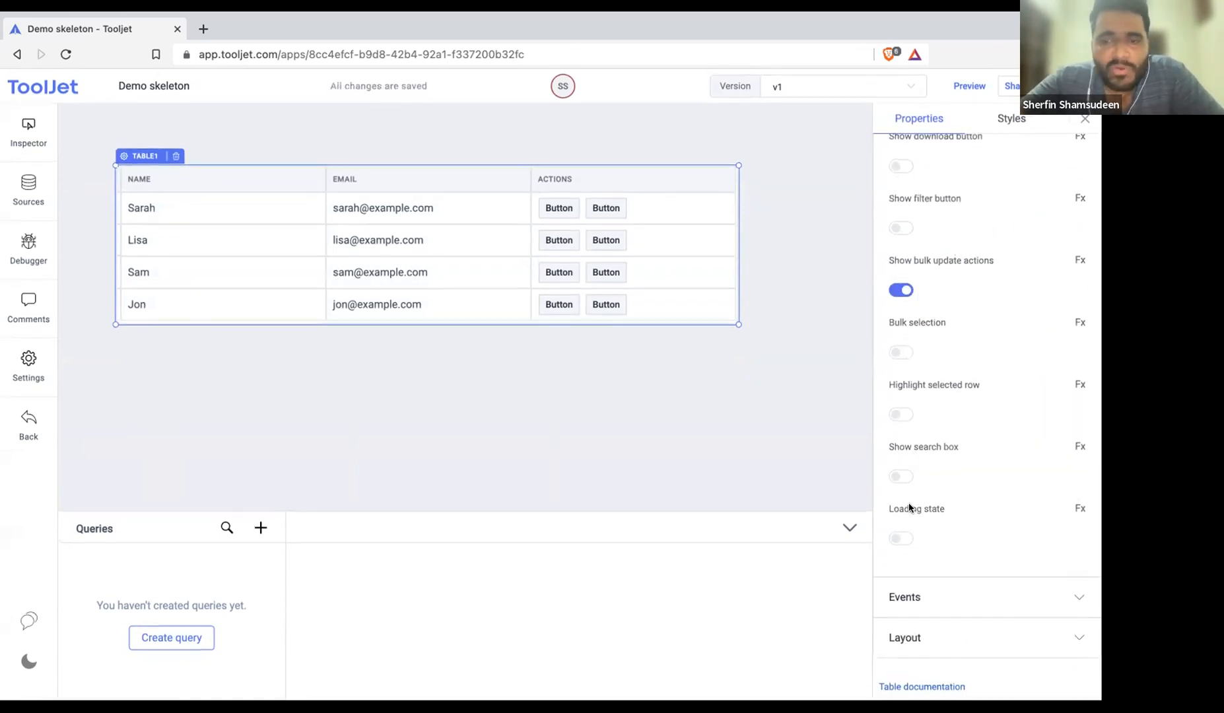
{"action": "left_click", "coordinate": [898, 538]}
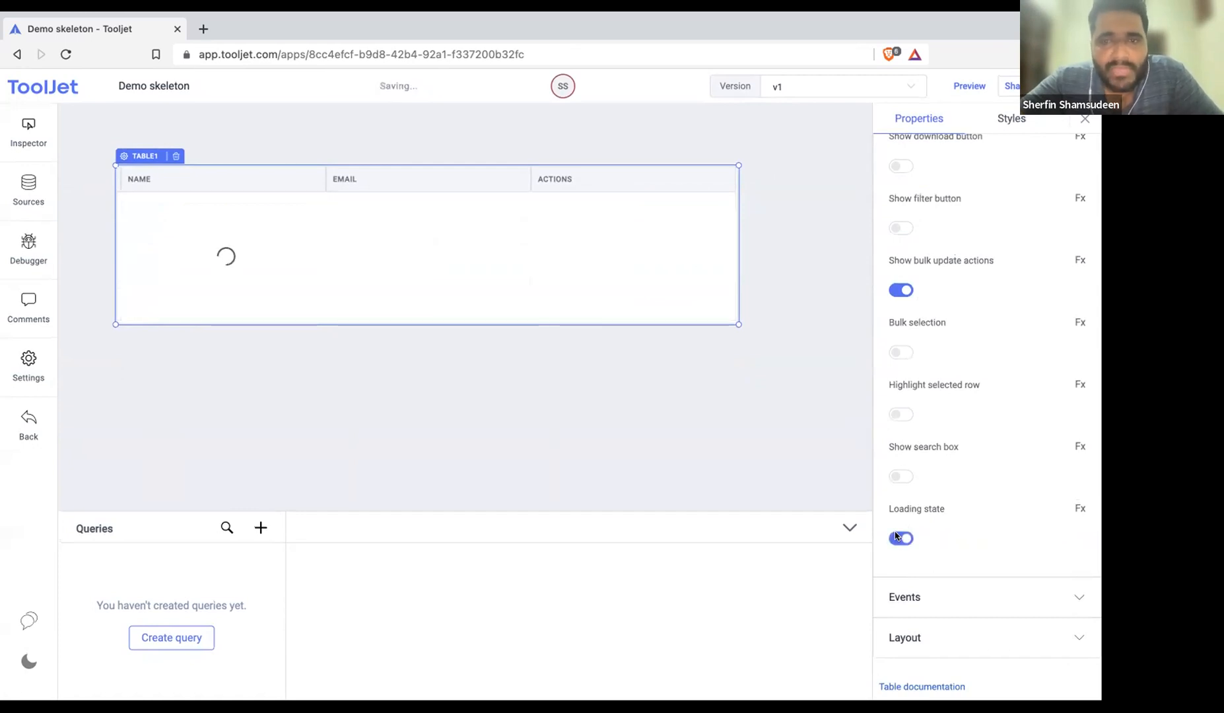
{"action": "left_click", "coordinate": [896, 538]}
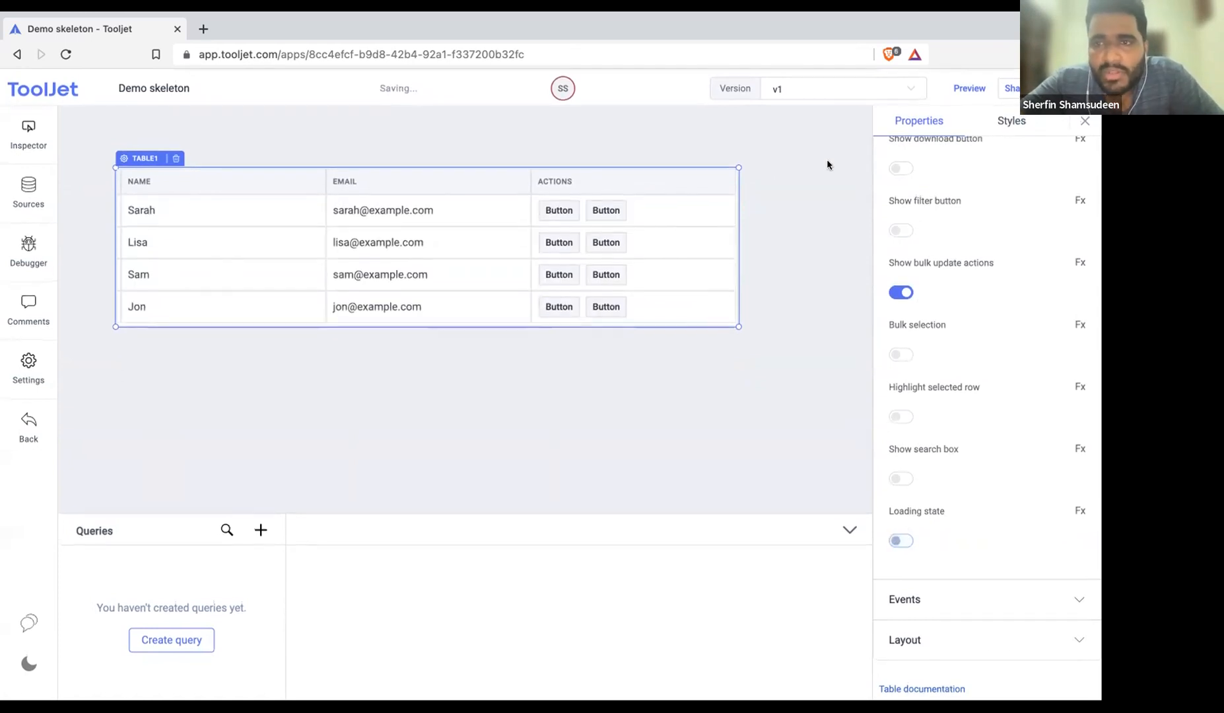
In the table's style settings, set the table type to Striped and the cell size to Spacious
{"action": "left_click", "coordinate": [994, 121]}
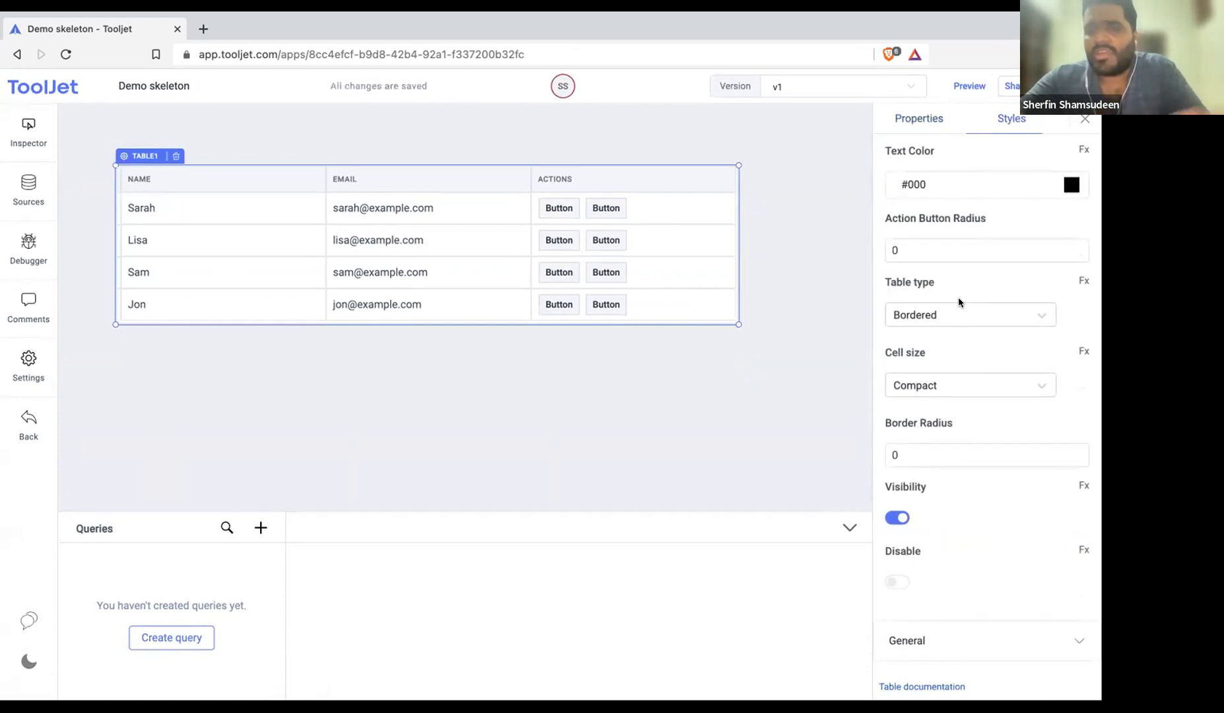
{"action": "left_click", "coordinate": [920, 244]}
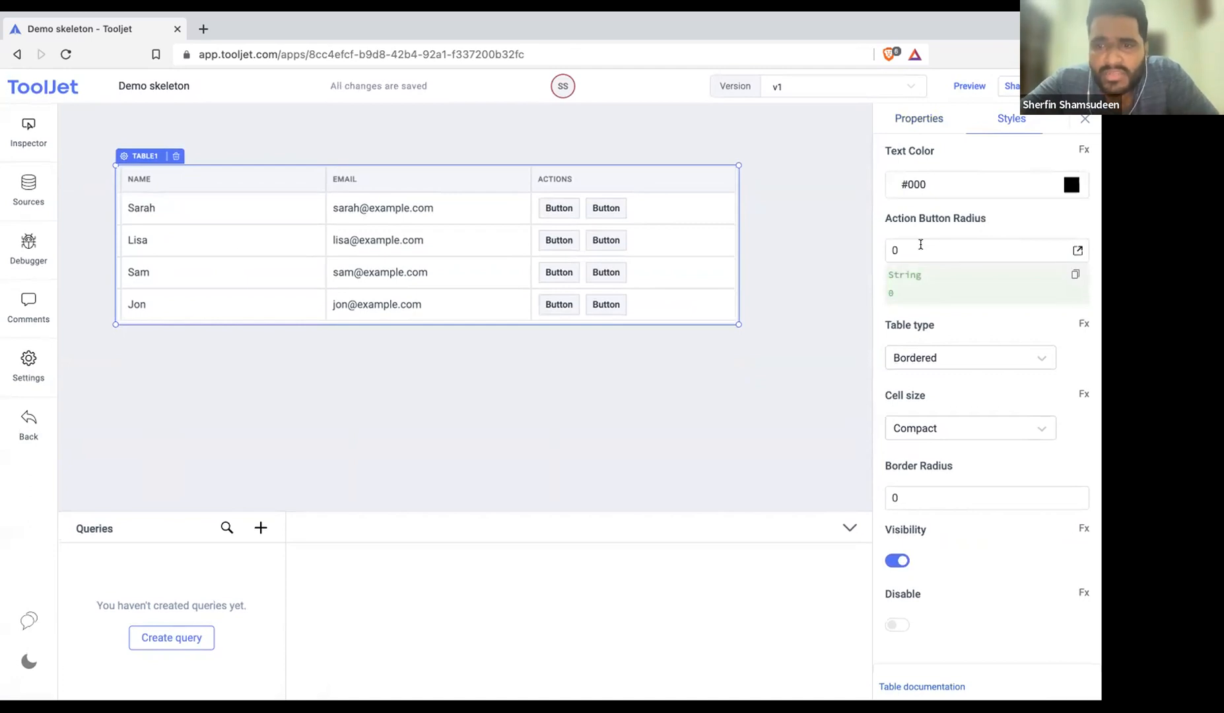
{"action": "left_click", "coordinate": [951, 497]}
{"action": "left_click", "coordinate": [946, 315]}
{"action": "left_click", "coordinate": [948, 436]}
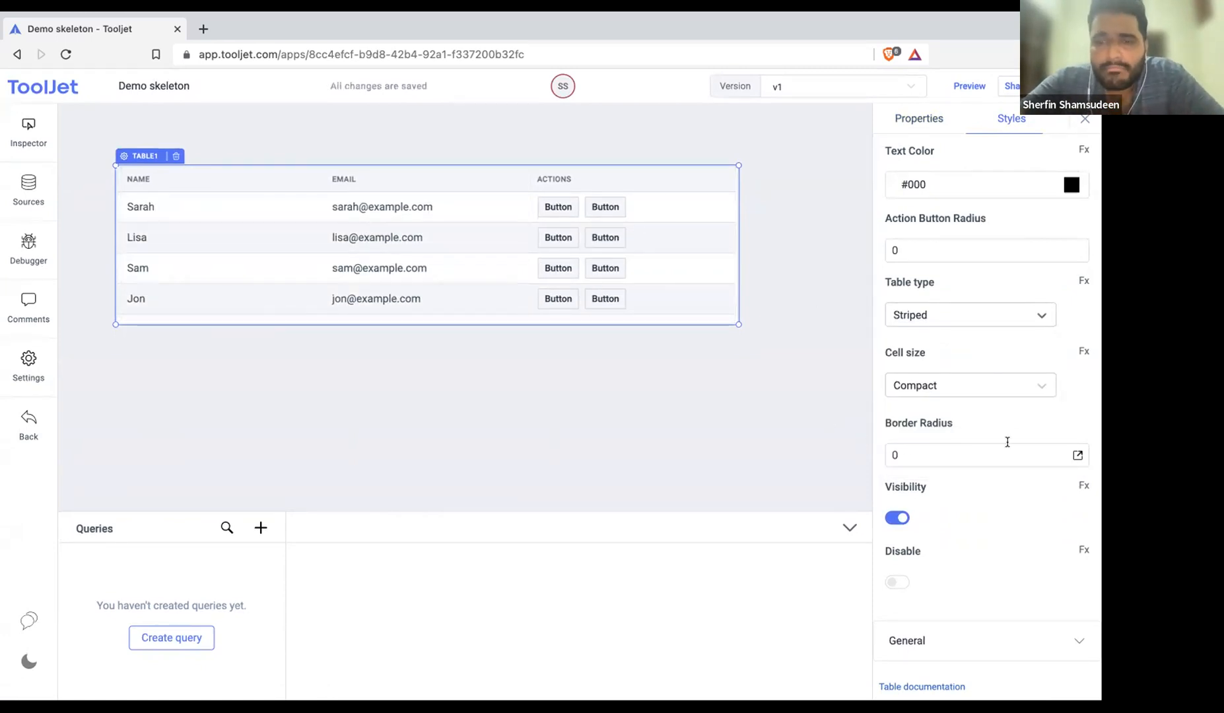
{"action": "left_click", "coordinate": [999, 386]}
{"action": "left_click", "coordinate": [958, 443]}
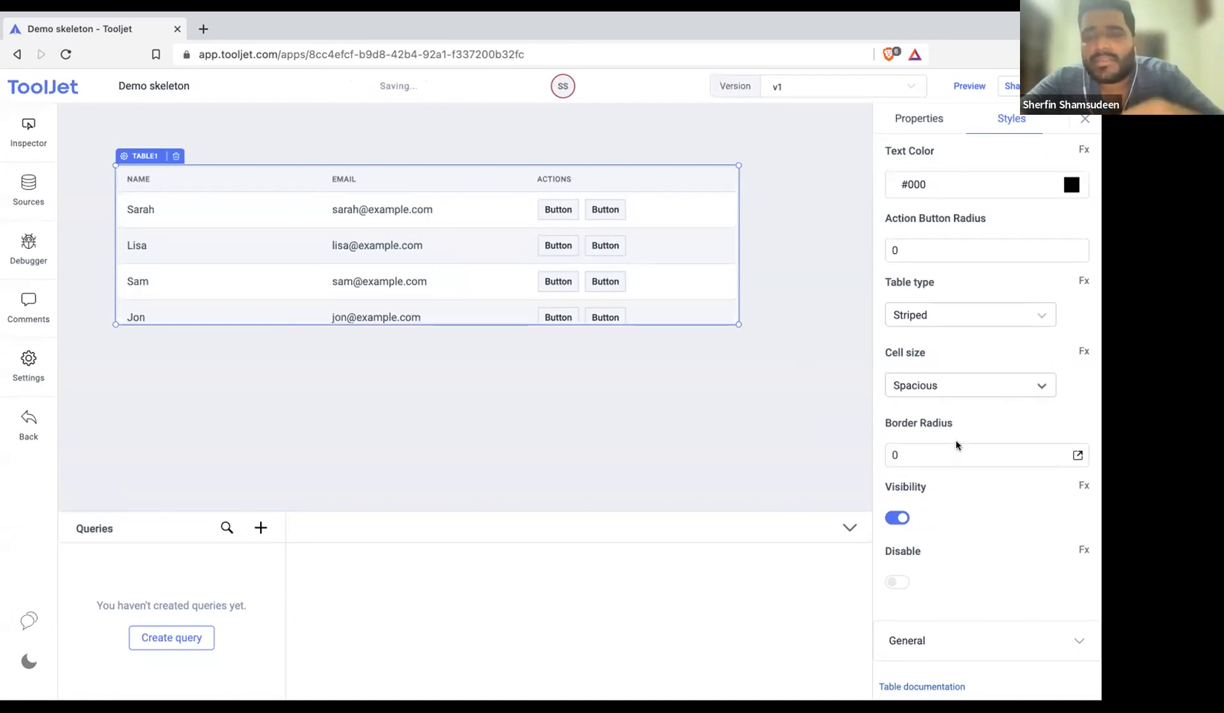
Bring the table's identity column into view and increase the table's height so all four spacious rows fit
{"action": "scroll", "coordinate": [672, 278], "scroll_direction": "down", "scroll_amount": 1}
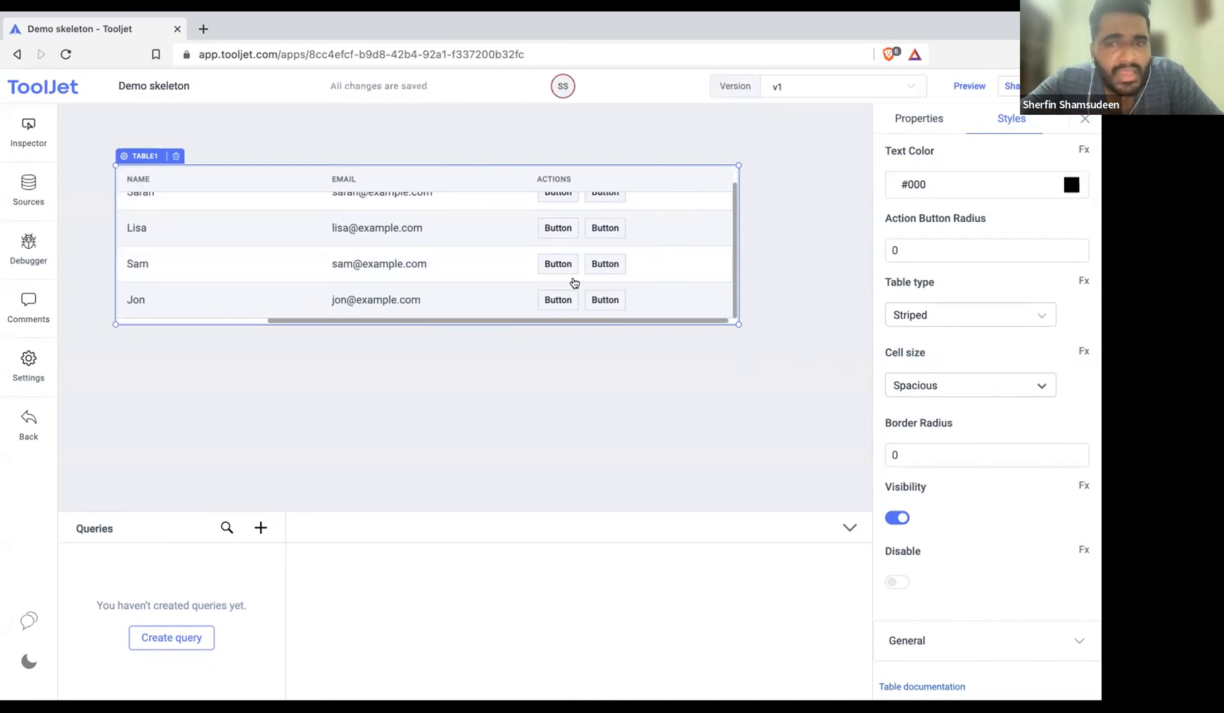
{"action": "scroll", "coordinate": [574, 283], "scroll_direction": "left", "scroll_amount": 3}
{"action": "scroll", "coordinate": [574, 283], "scroll_direction": "up", "scroll_amount": 1}
{"action": "scroll", "coordinate": [575, 283], "scroll_direction": "left", "scroll_amount": 2}
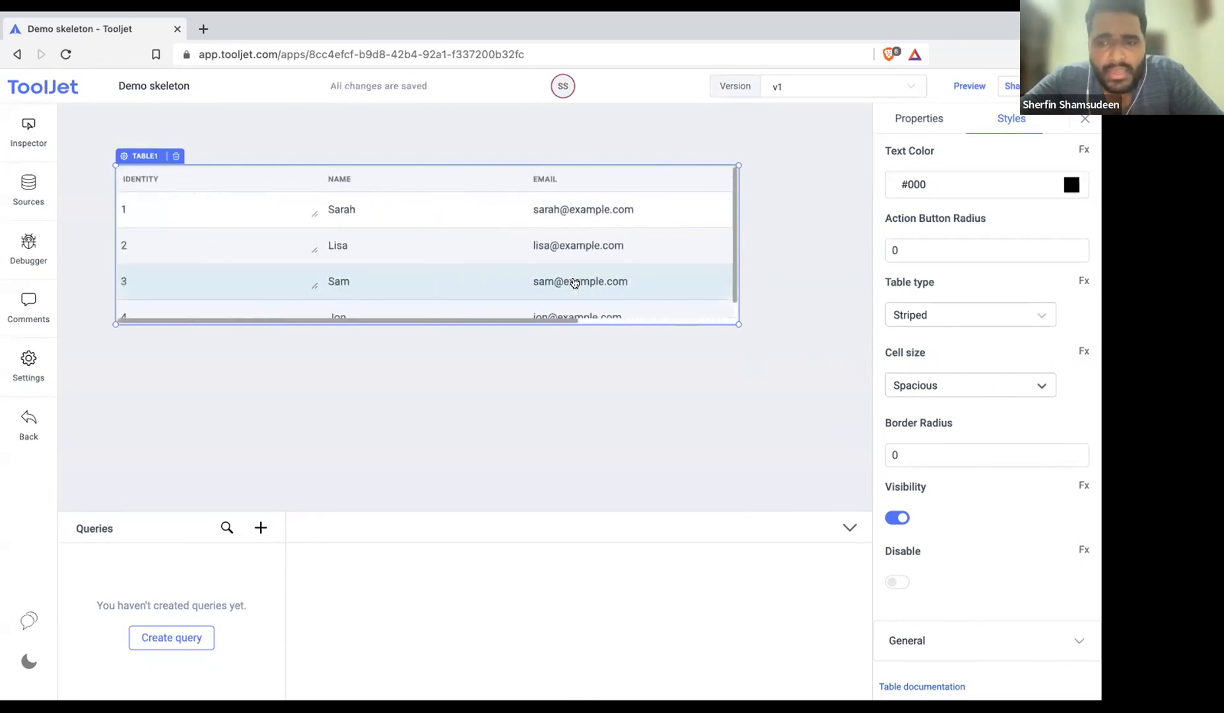
{"action": "scroll", "coordinate": [940, 310], "scroll_direction": "up", "scroll_amount": 1}
{"action": "left_click", "coordinate": [927, 146]}
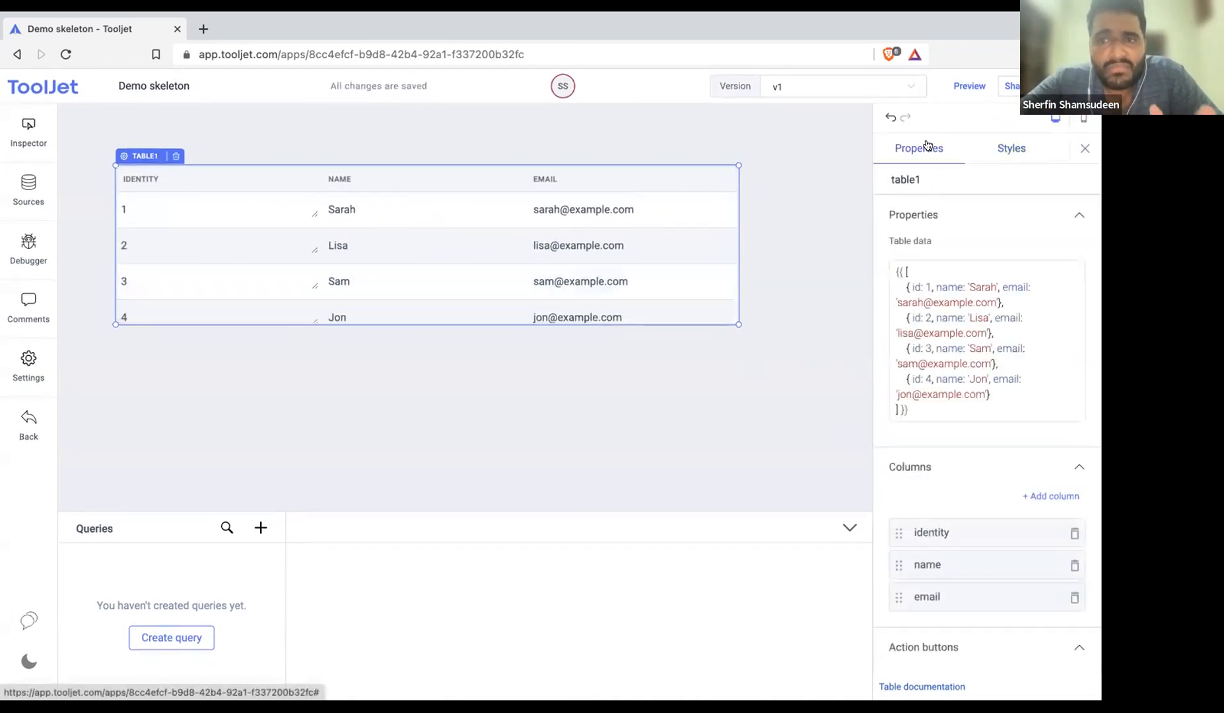
{"action": "left_click", "coordinate": [1008, 146]}
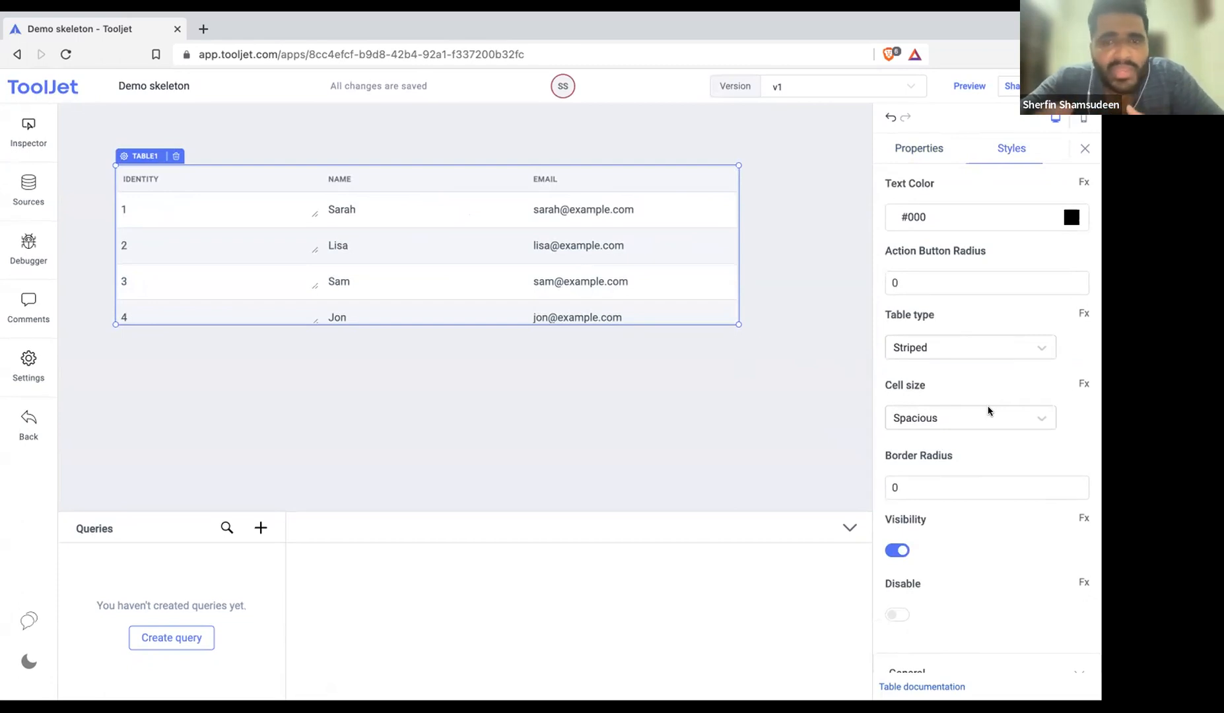
{"action": "left_click_drag", "start_coordinate": [401, 325], "coordinate": [392, 374]}
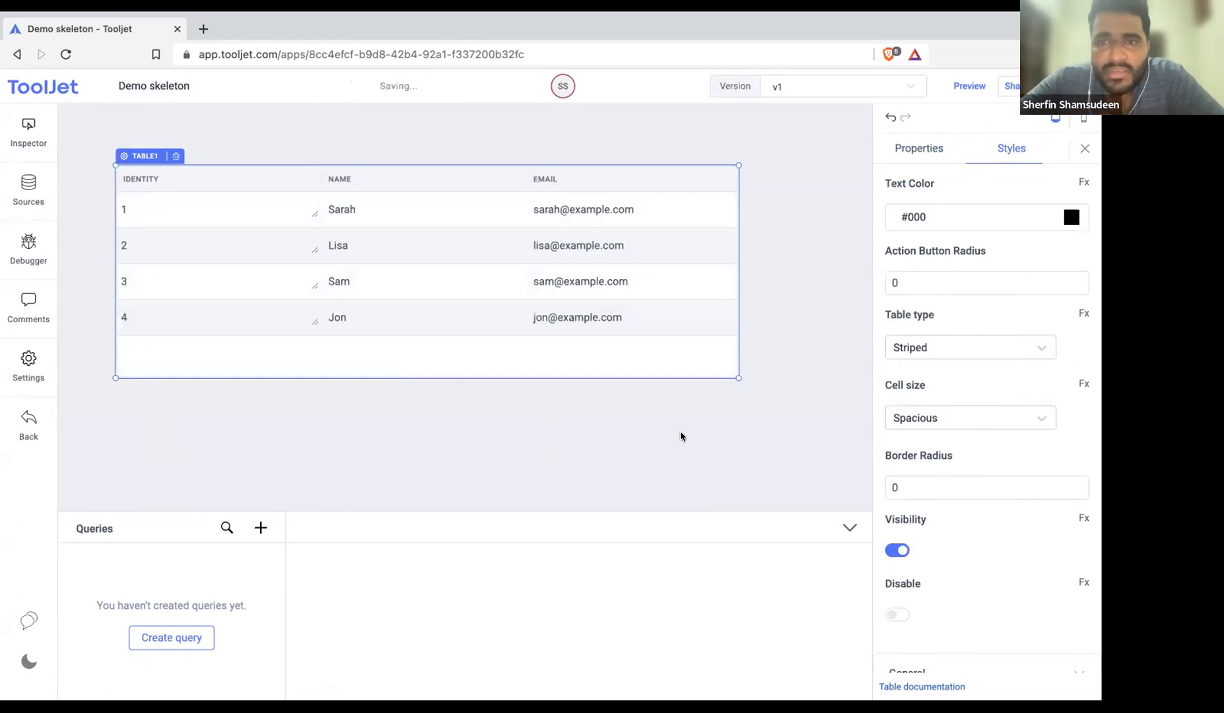
Extend the table's height further between two looks at the Table data slide, and reselect the Spacious cell size
{"action": "key", "text": "ctrl+Right"}
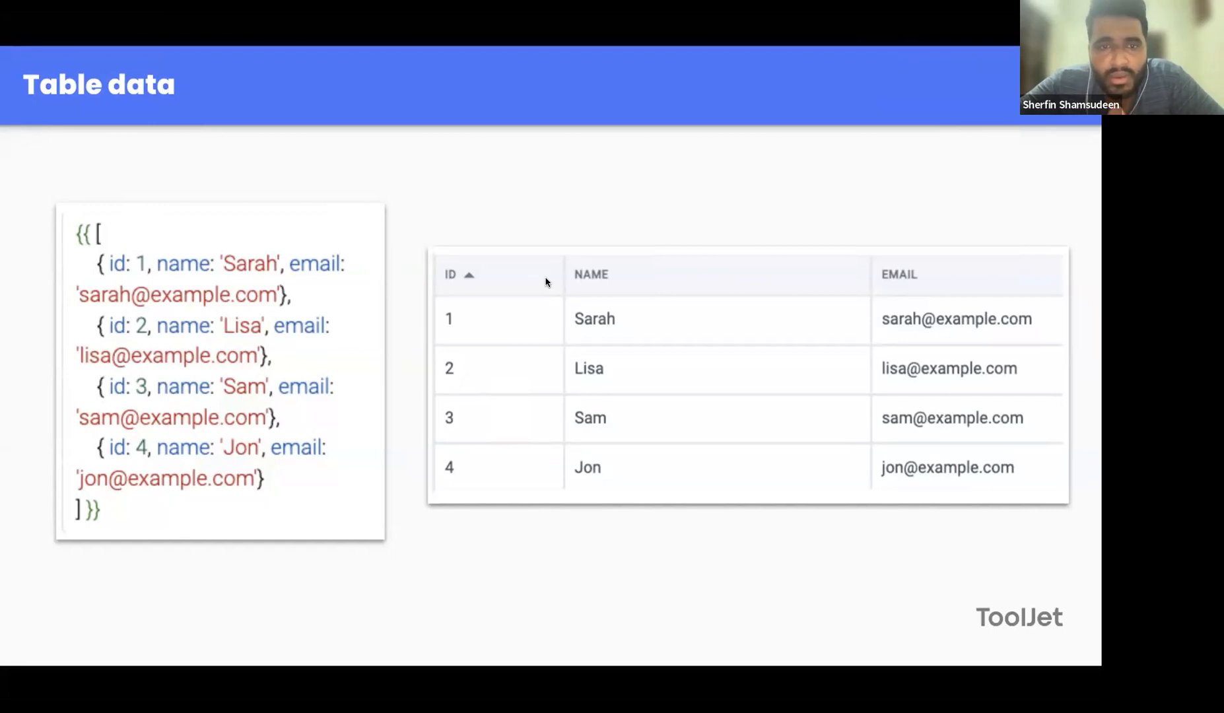
{"action": "key", "text": "ctrl+Left"}
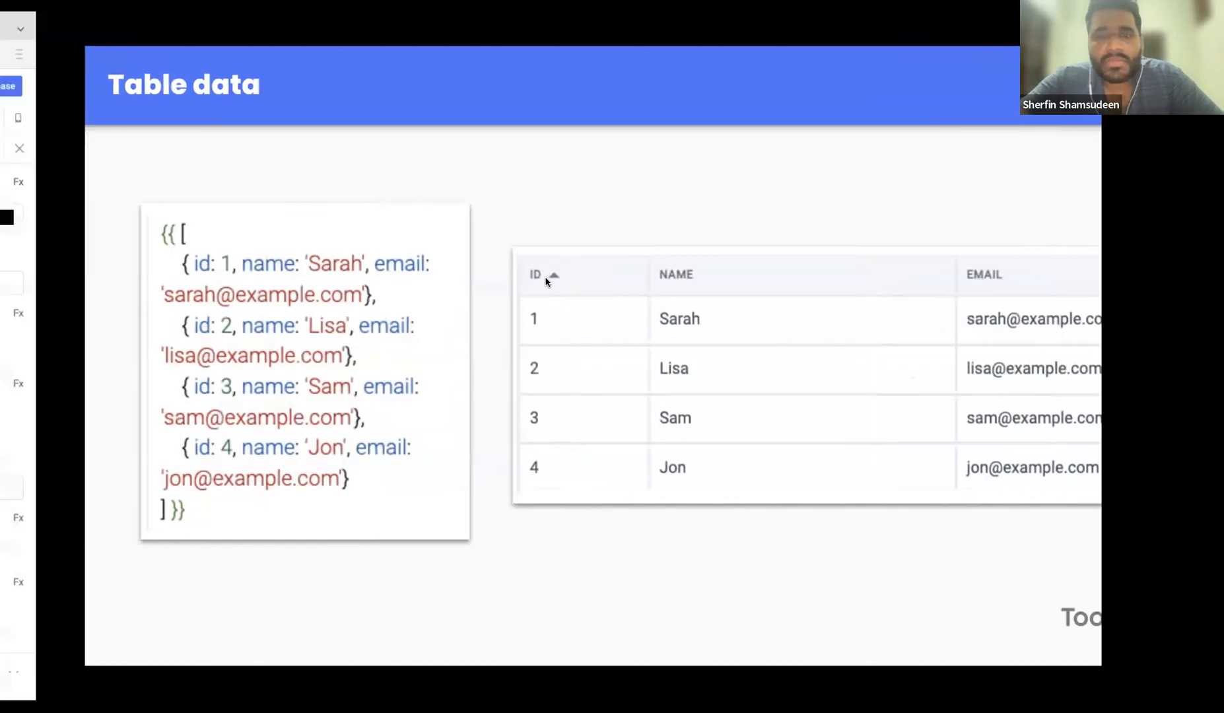
{"action": "left_click_drag", "start_coordinate": [431, 376], "coordinate": [432, 414]}
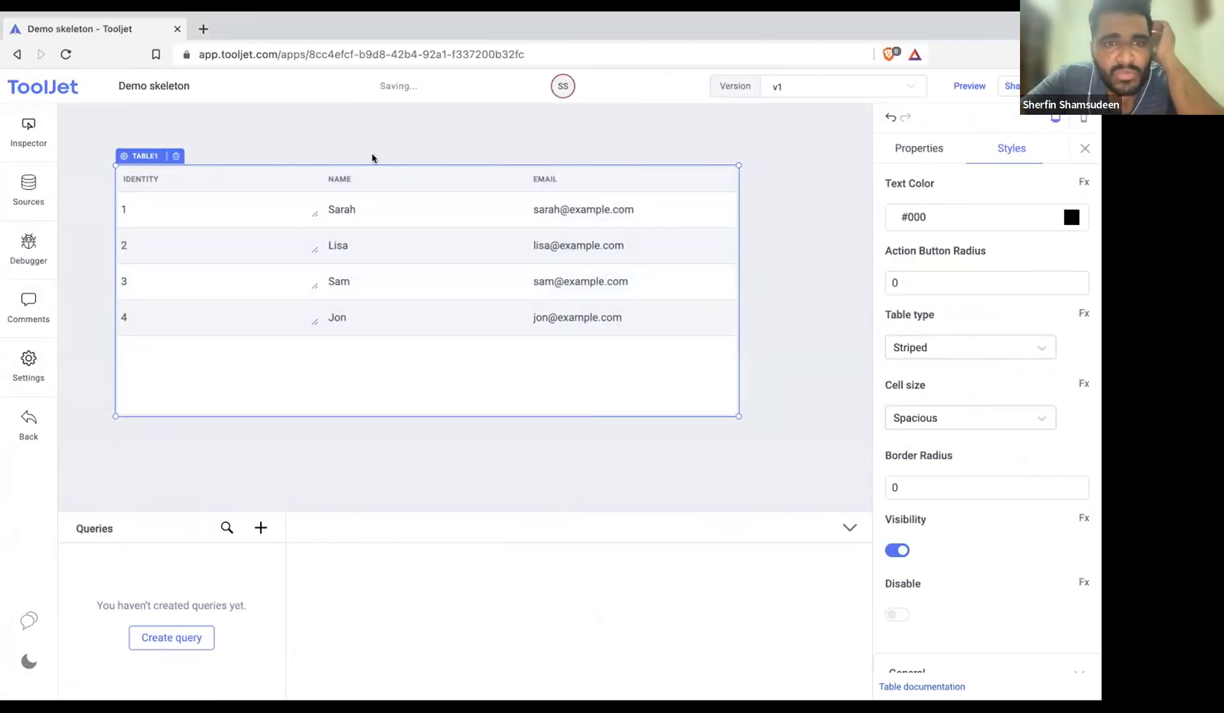
{"action": "key", "text": "ctrl+Right"}
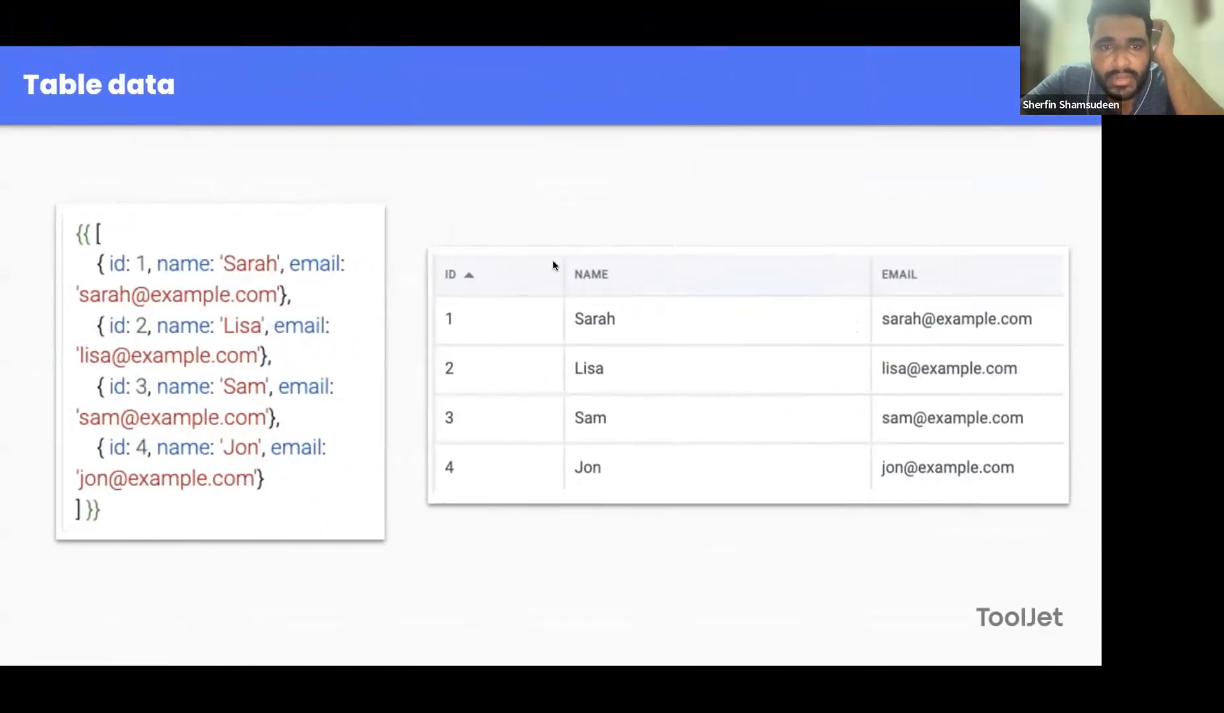
{"action": "key", "text": "ctrl+Left"}
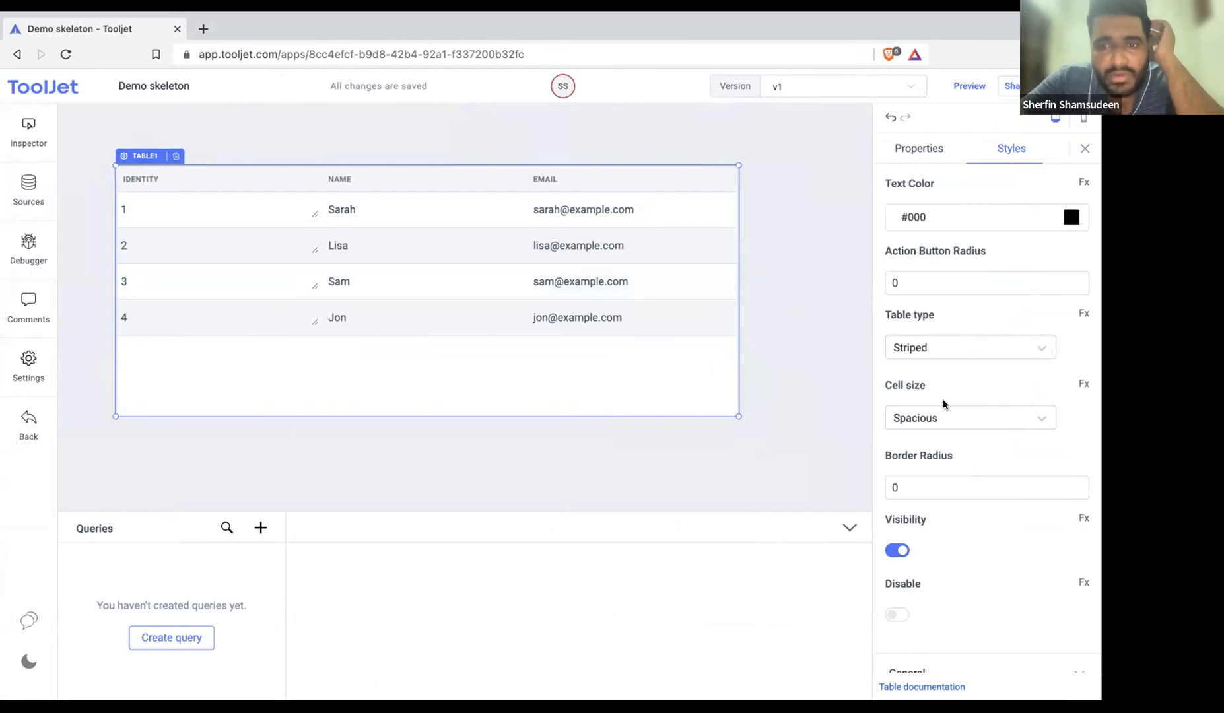
{"action": "left_click", "coordinate": [951, 420]}
{"action": "left_click", "coordinate": [937, 475]}
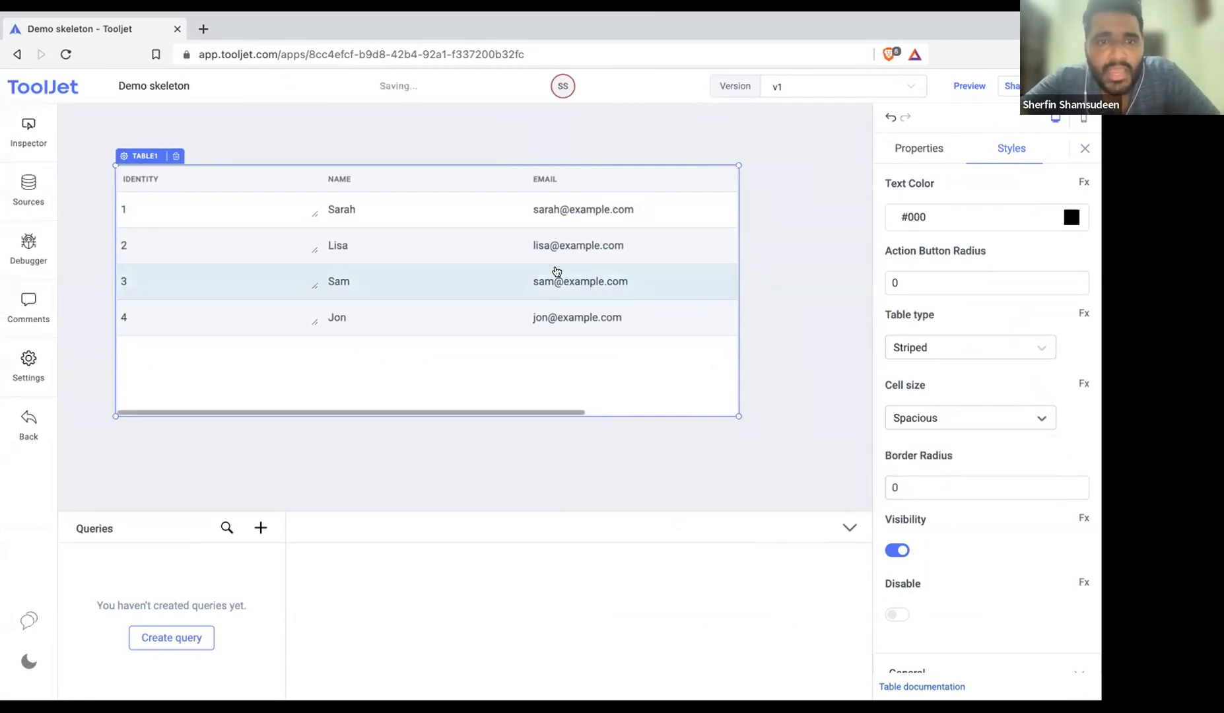
Insert a long string of filler text into the first row's name value in the table data
{"action": "left_click", "coordinate": [908, 148]}
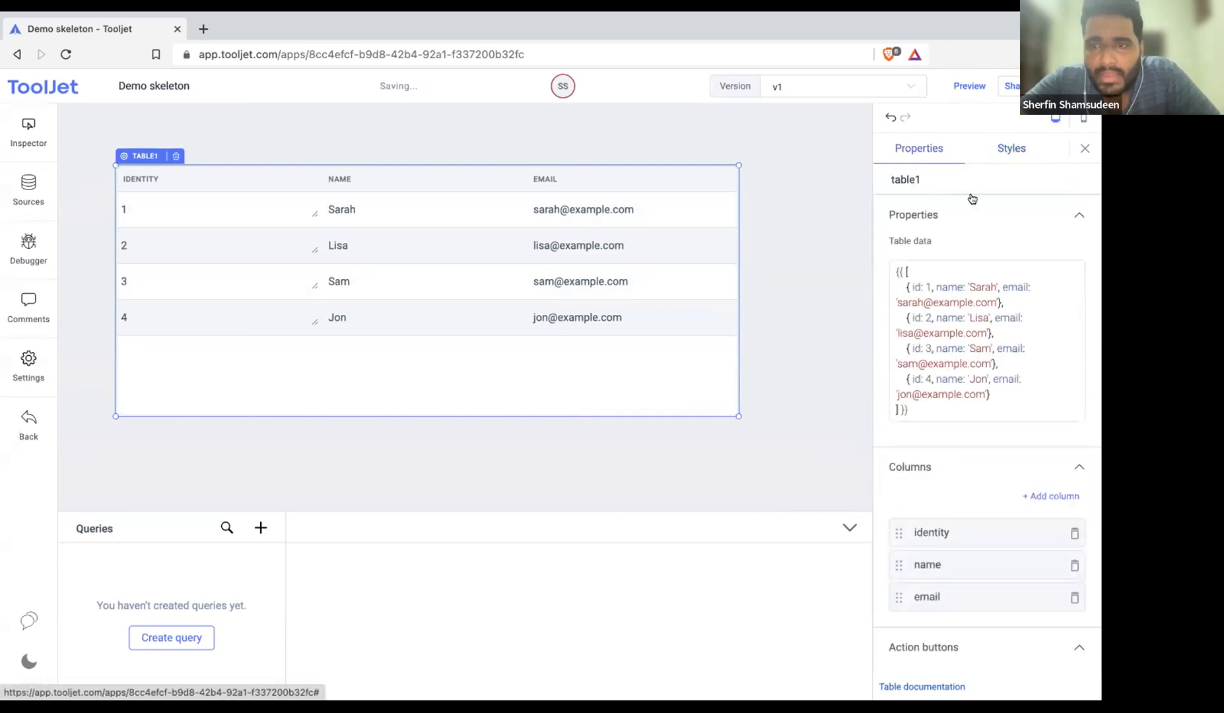
{"action": "left_click", "coordinate": [982, 286]}
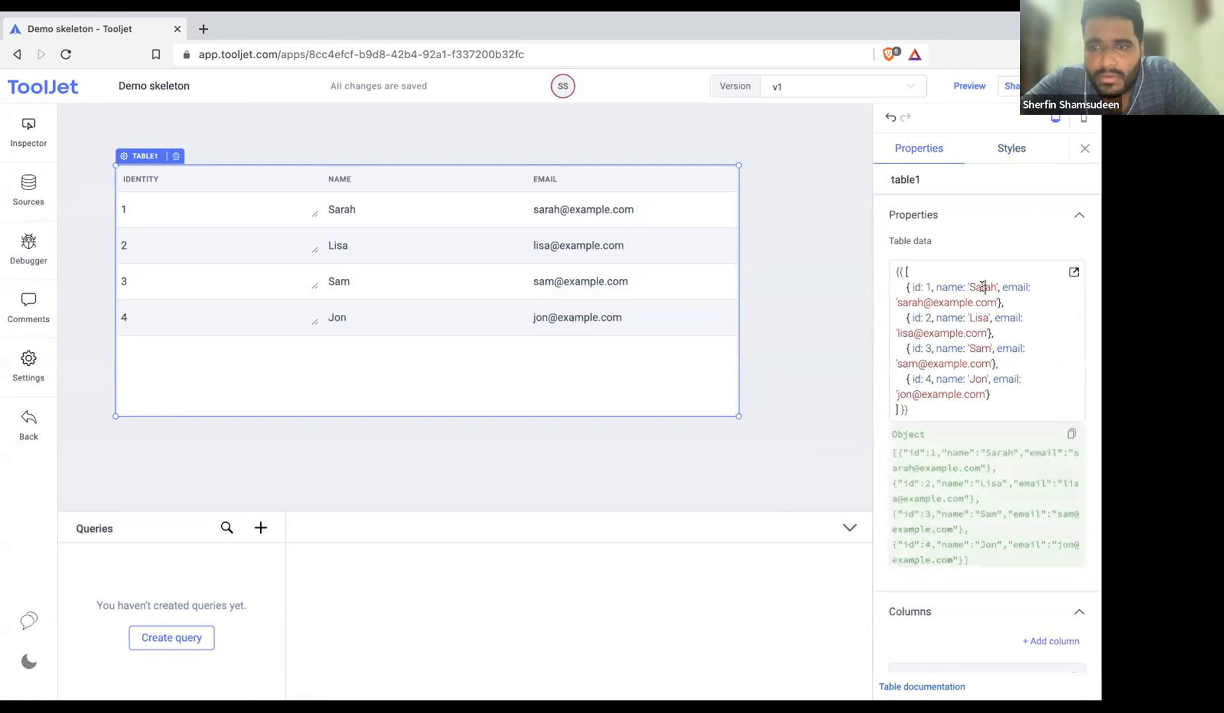
{"action": "type", "text": "sdjf sdjfh djfh djhfjsdhf jsdhf jsdh"}
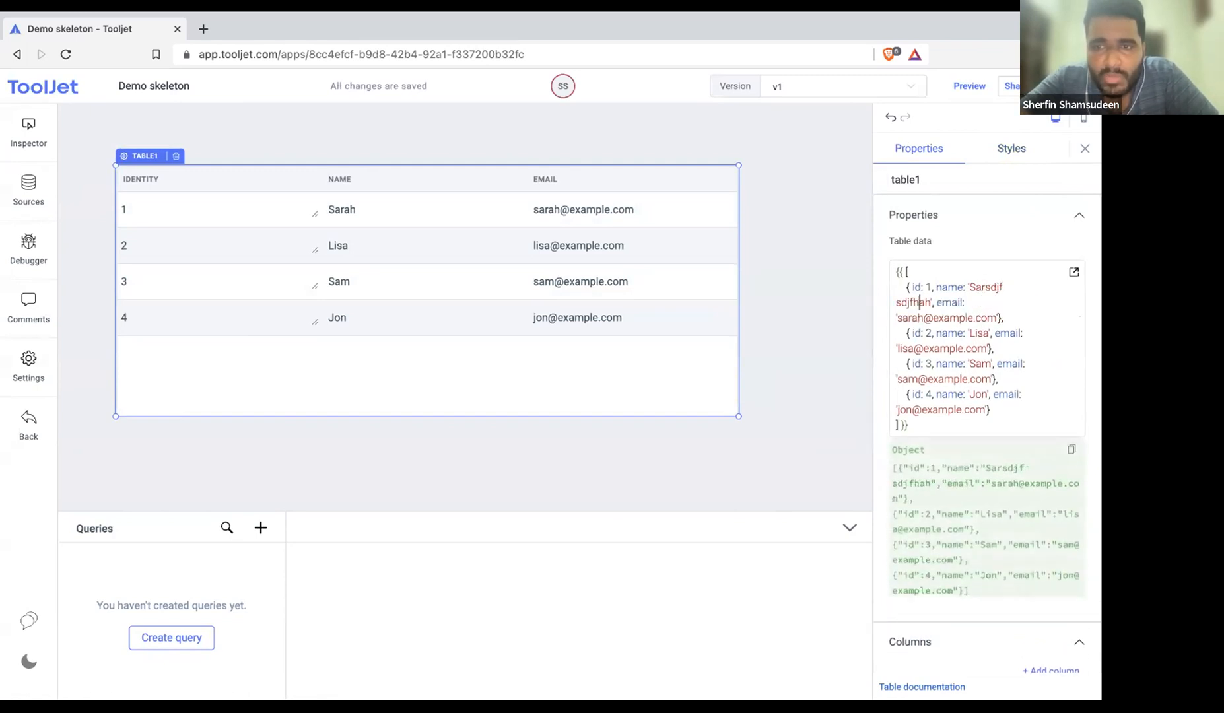
{"action": "type", "text": "f kjsdhfkjsdhf kjsdhf kjdshfkjsdhfk jshdfkjhsdkjfhsdkjfhsdkjf"}
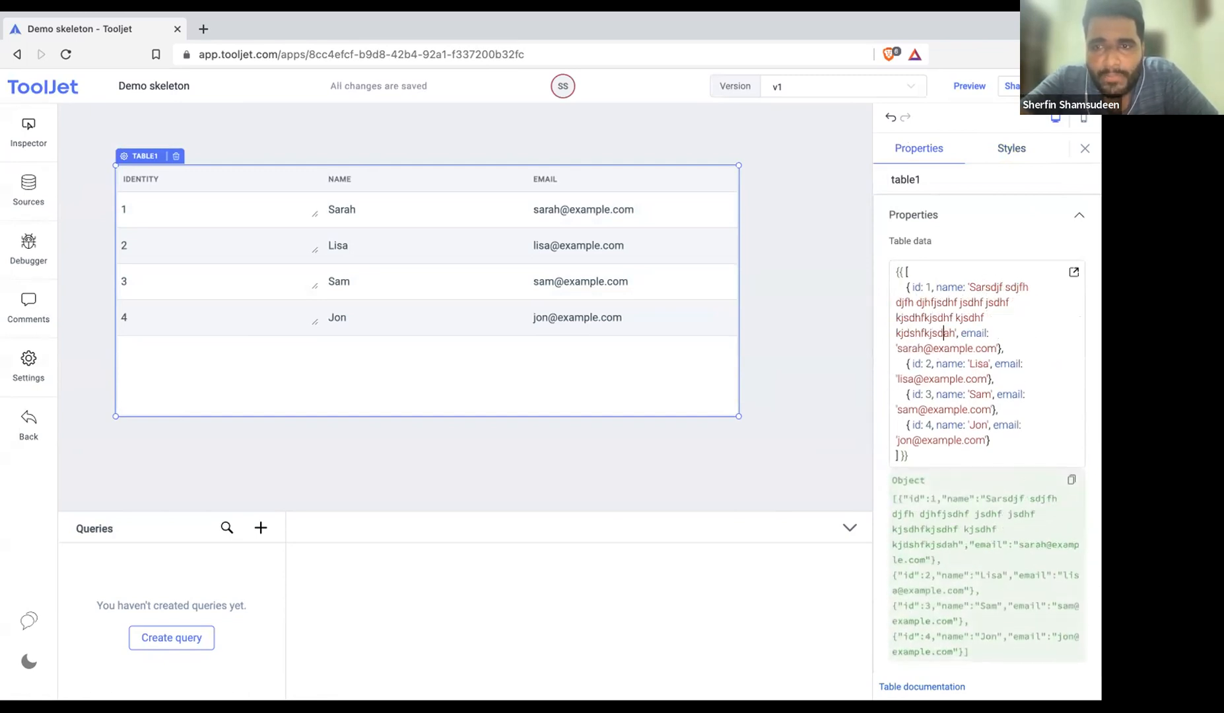
{"action": "left_click", "coordinate": [938, 243]}
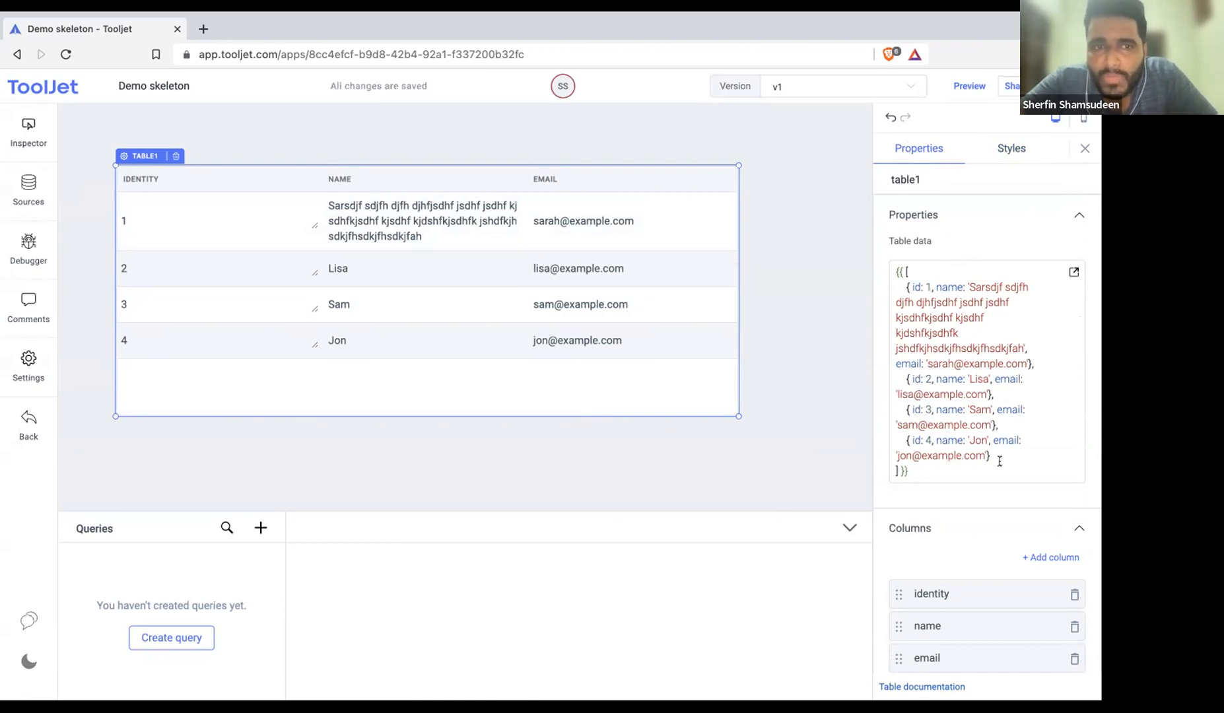
Set the overflow of the table's name column to Scroll
{"action": "scroll", "coordinate": [983, 528], "scroll_direction": "down", "scroll_amount": 3}
{"action": "scroll", "coordinate": [982, 528], "scroll_direction": "down", "scroll_amount": 2}
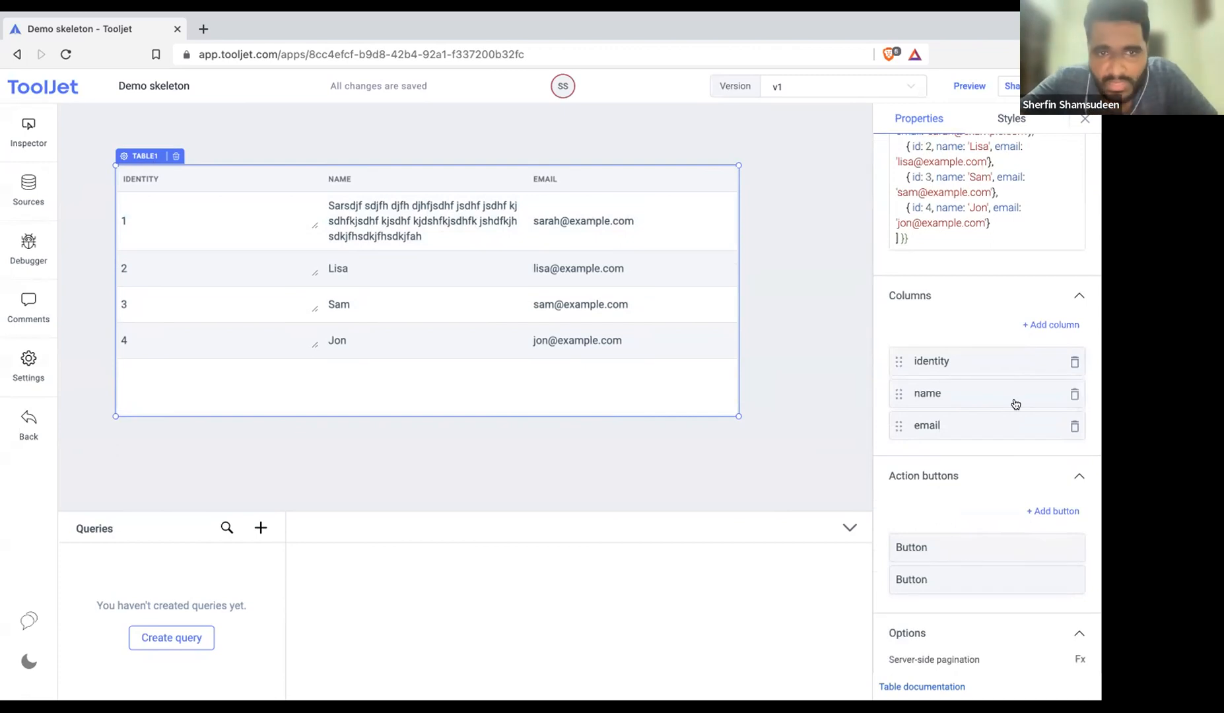
{"action": "left_click", "coordinate": [953, 392]}
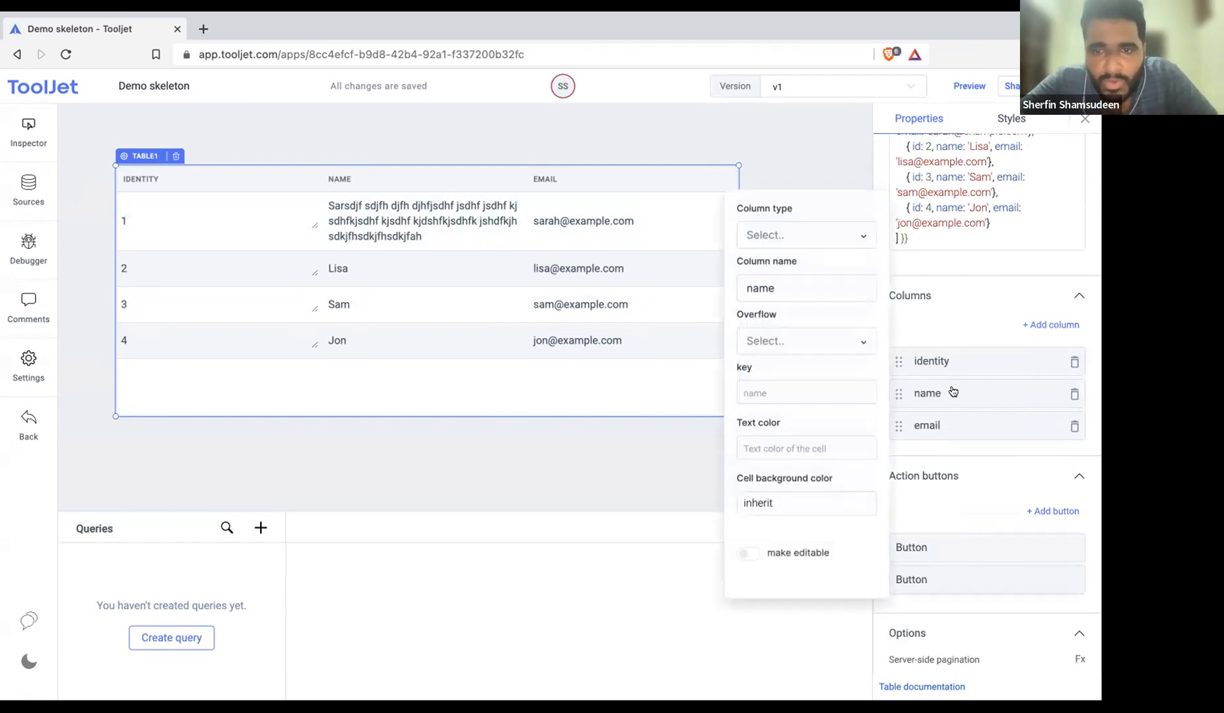
{"action": "left_click", "coordinate": [812, 340]}
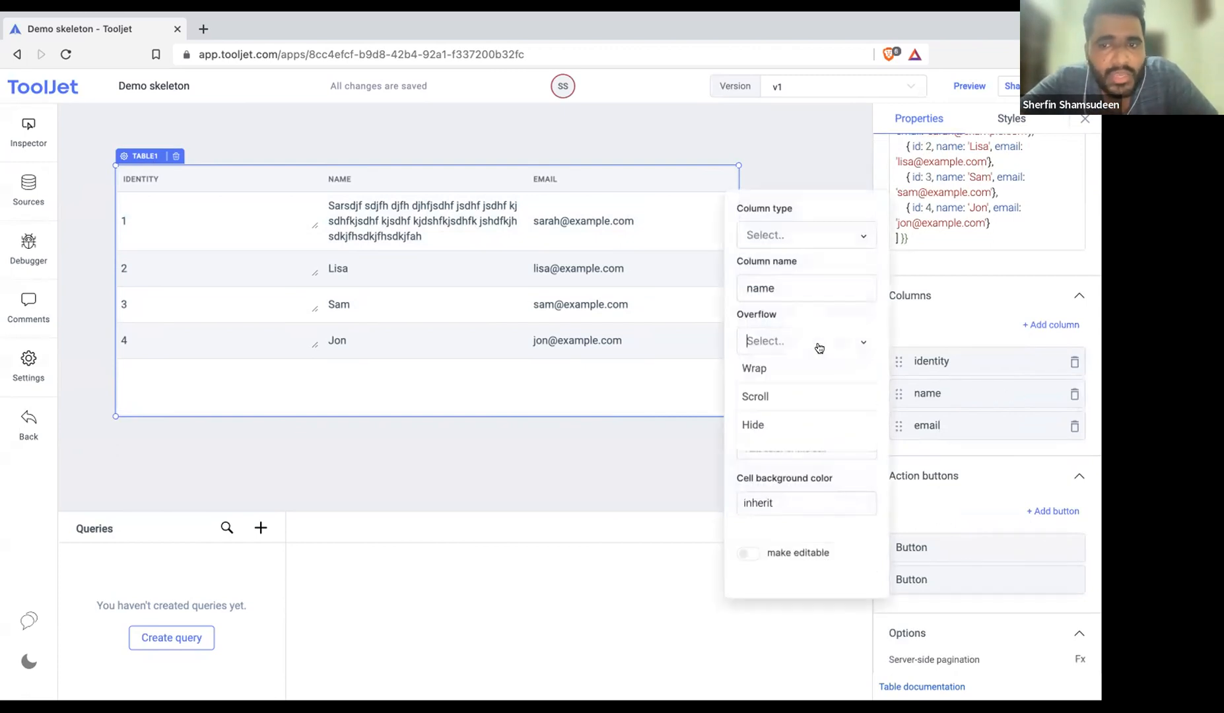
{"action": "left_click", "coordinate": [784, 396]}
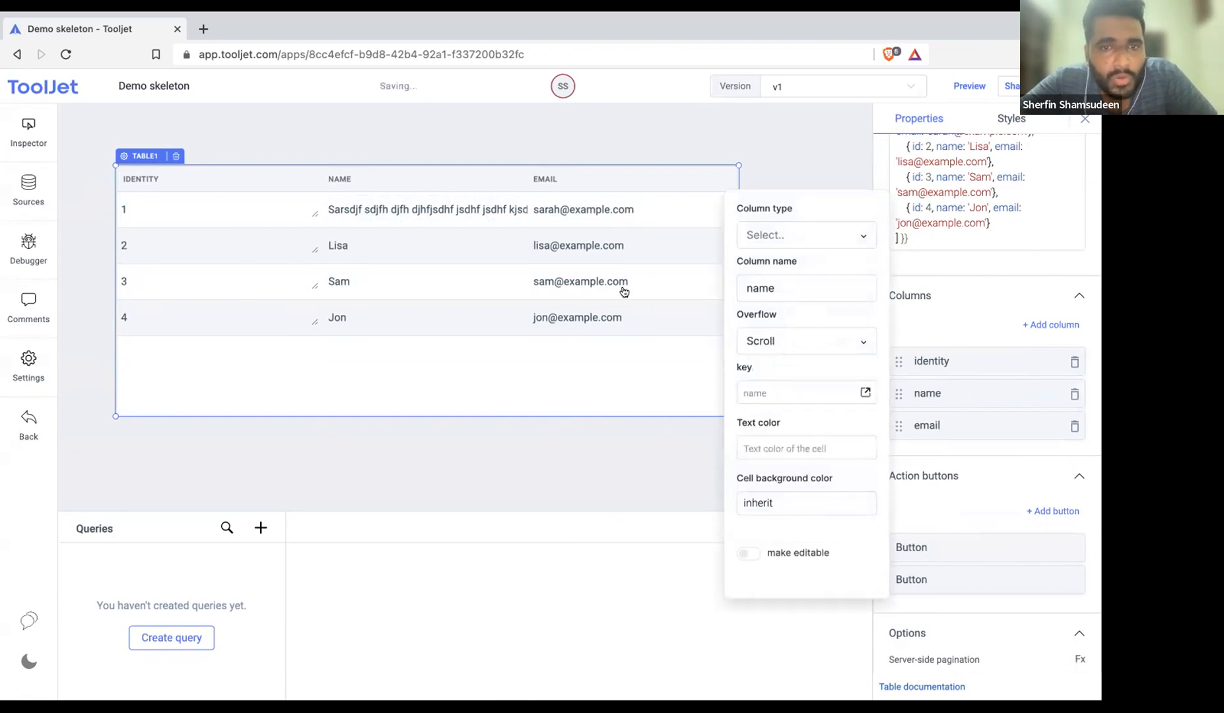
Read through the long name text in the table's first row by moving it sideways within its cell
{"action": "left_click", "coordinate": [409, 208]}
{"action": "scroll", "coordinate": [409, 207], "scroll_direction": "left", "scroll_amount": 5}
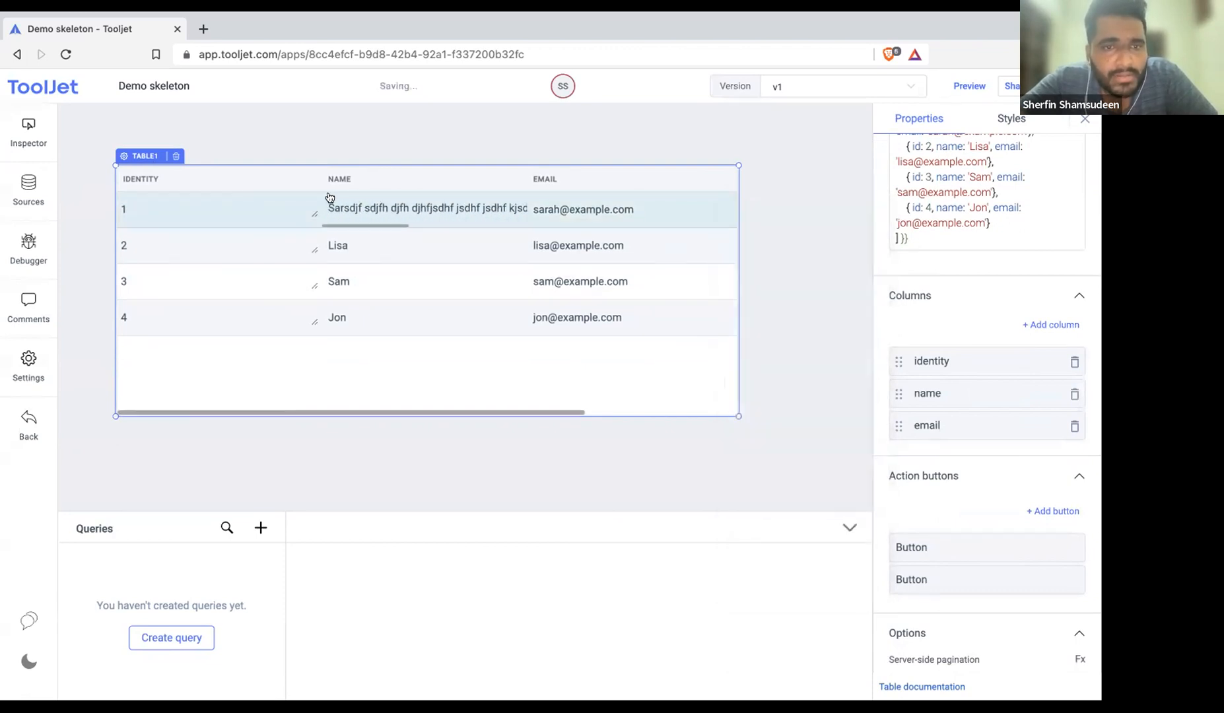
{"action": "scroll", "coordinate": [397, 211], "scroll_direction": "right", "scroll_amount": 2}
{"action": "scroll", "coordinate": [397, 210], "scroll_direction": "right", "scroll_amount": 2}
{"action": "scroll", "coordinate": [397, 211], "scroll_direction": "left", "scroll_amount": 3}
{"action": "scroll", "coordinate": [397, 211], "scroll_direction": "right", "scroll_amount": 2}
{"action": "scroll", "coordinate": [396, 210], "scroll_direction": "left", "scroll_amount": 3}
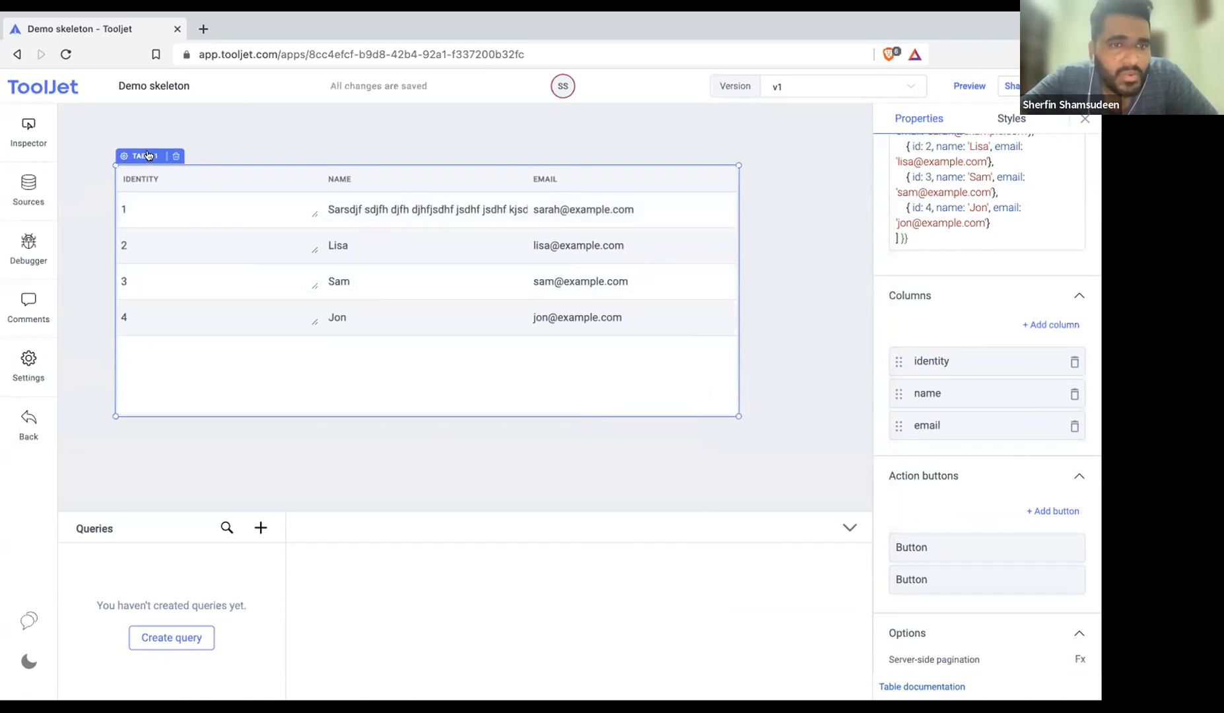
In the table's styles, switch the cell size to Compact and back to Spacious, and deselect the table
{"action": "scroll", "coordinate": [1014, 239], "scroll_direction": "up", "scroll_amount": 3}
{"action": "left_click", "coordinate": [1017, 150]}
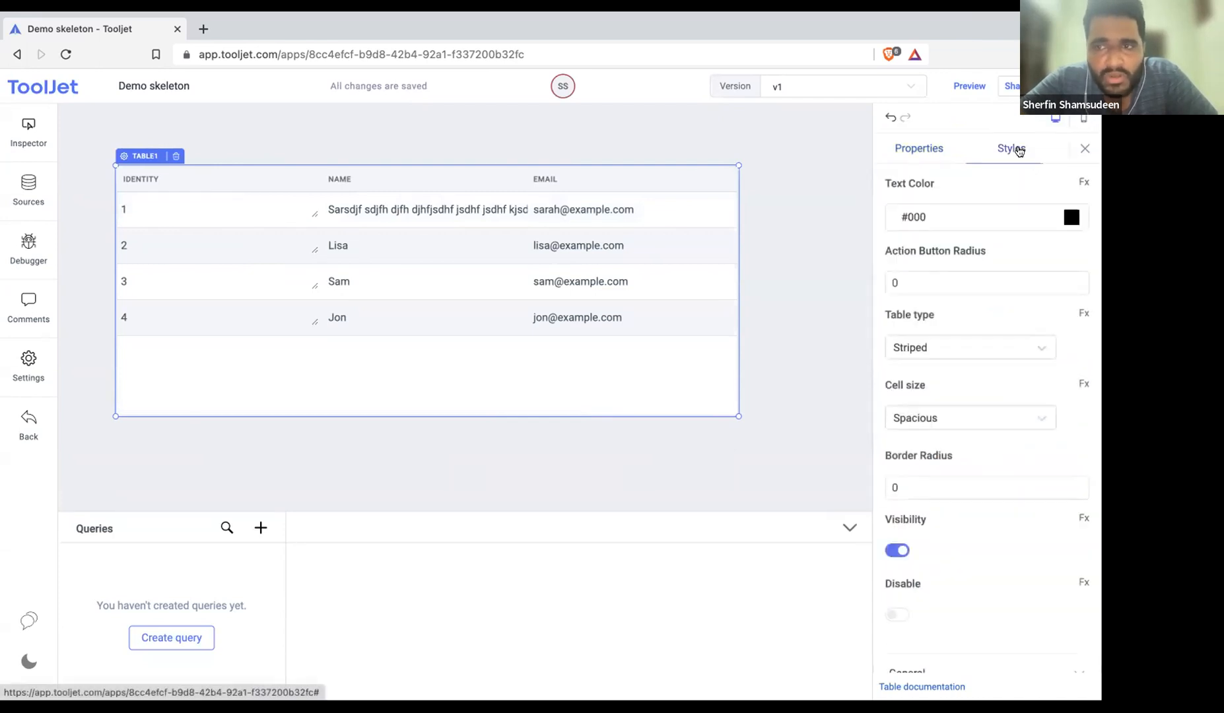
{"action": "left_click", "coordinate": [1004, 393]}
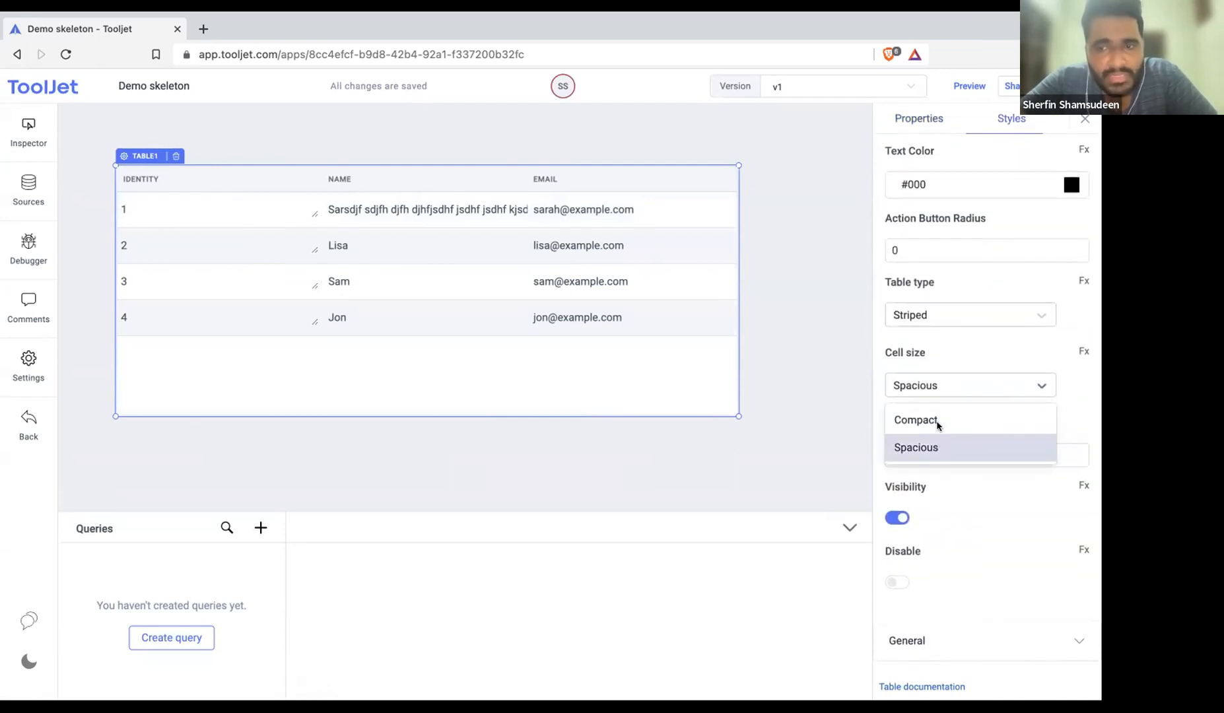
{"action": "left_click", "coordinate": [938, 417]}
{"action": "left_click", "coordinate": [902, 390]}
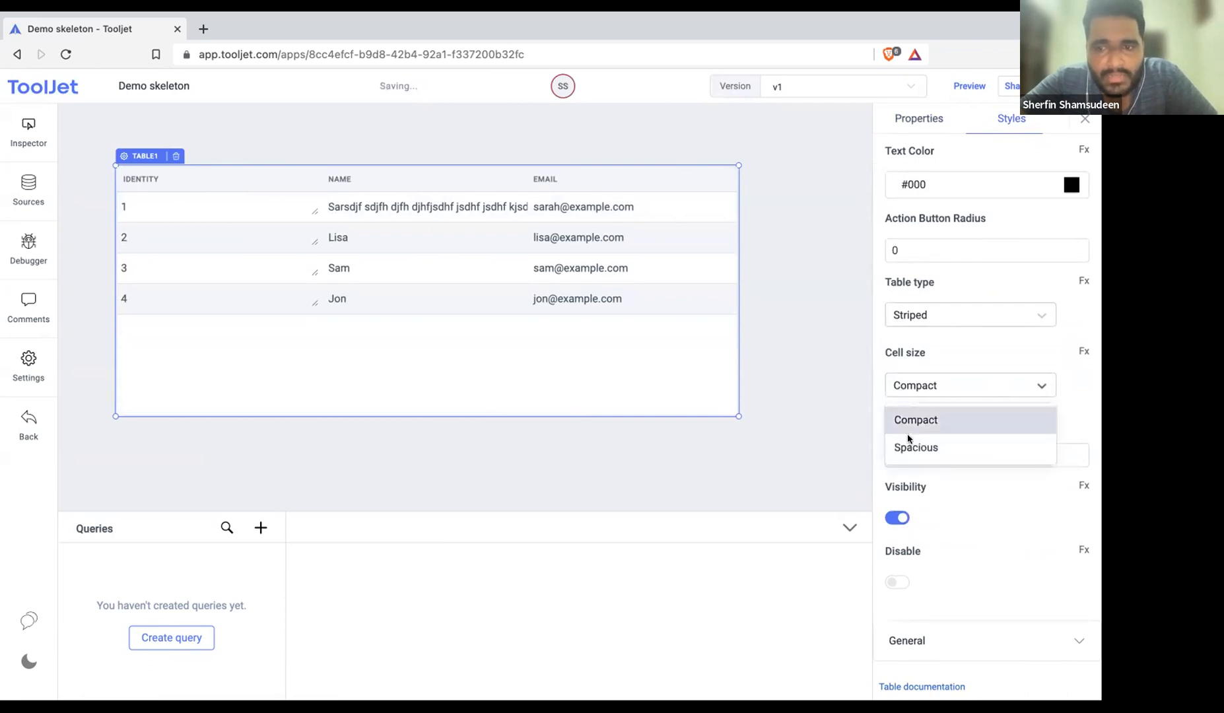
{"action": "left_click", "coordinate": [910, 445]}
{"action": "left_click", "coordinate": [776, 355]}
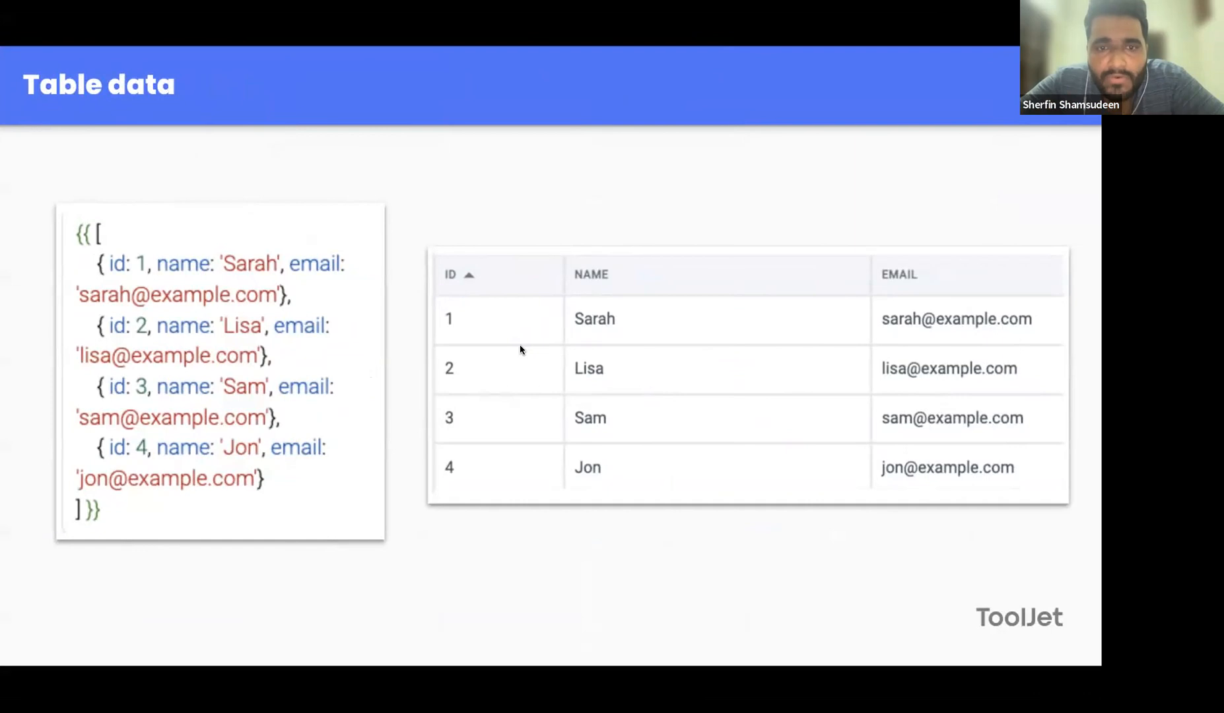
Return from the slides to the ToolJet editor and enable server-side pagination for the table
{"action": "key", "text": "ctrl+Left"}
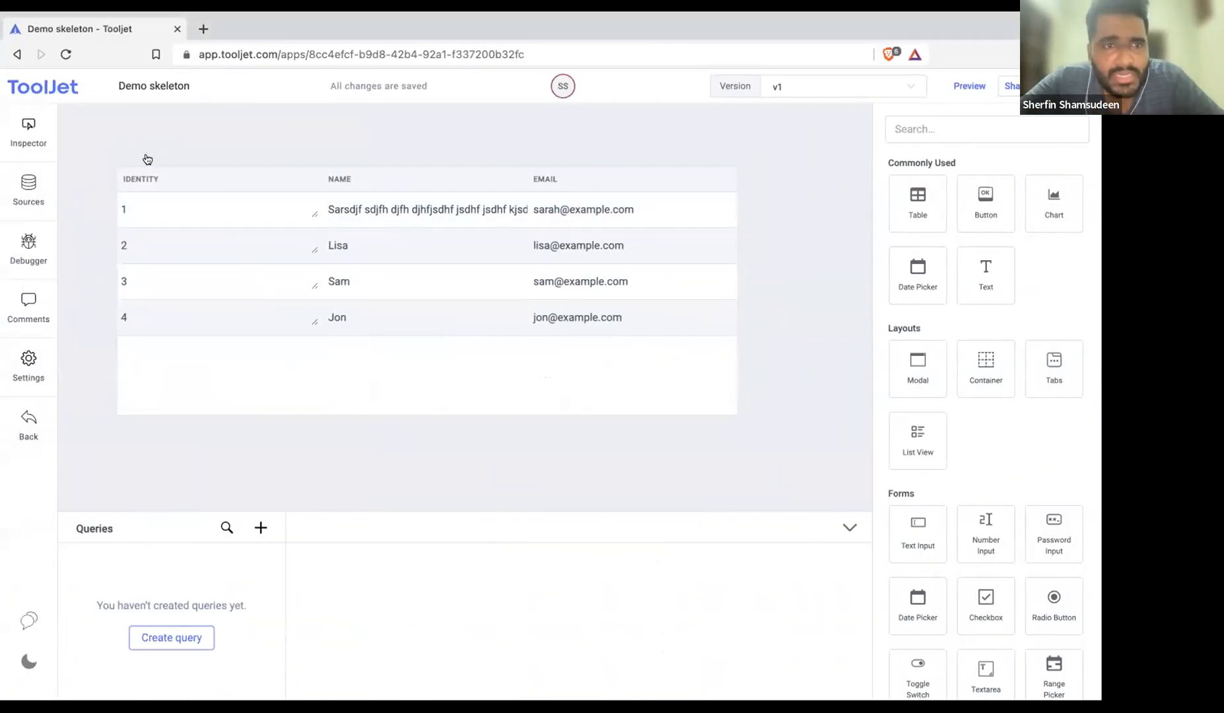
{"action": "left_click", "coordinate": [145, 158]}
{"action": "scroll", "coordinate": [1024, 501], "scroll_direction": "down", "scroll_amount": 3}
{"action": "scroll", "coordinate": [1024, 501], "scroll_direction": "down", "scroll_amount": 10}
{"action": "scroll", "coordinate": [1024, 501], "scroll_direction": "up", "scroll_amount": 3}
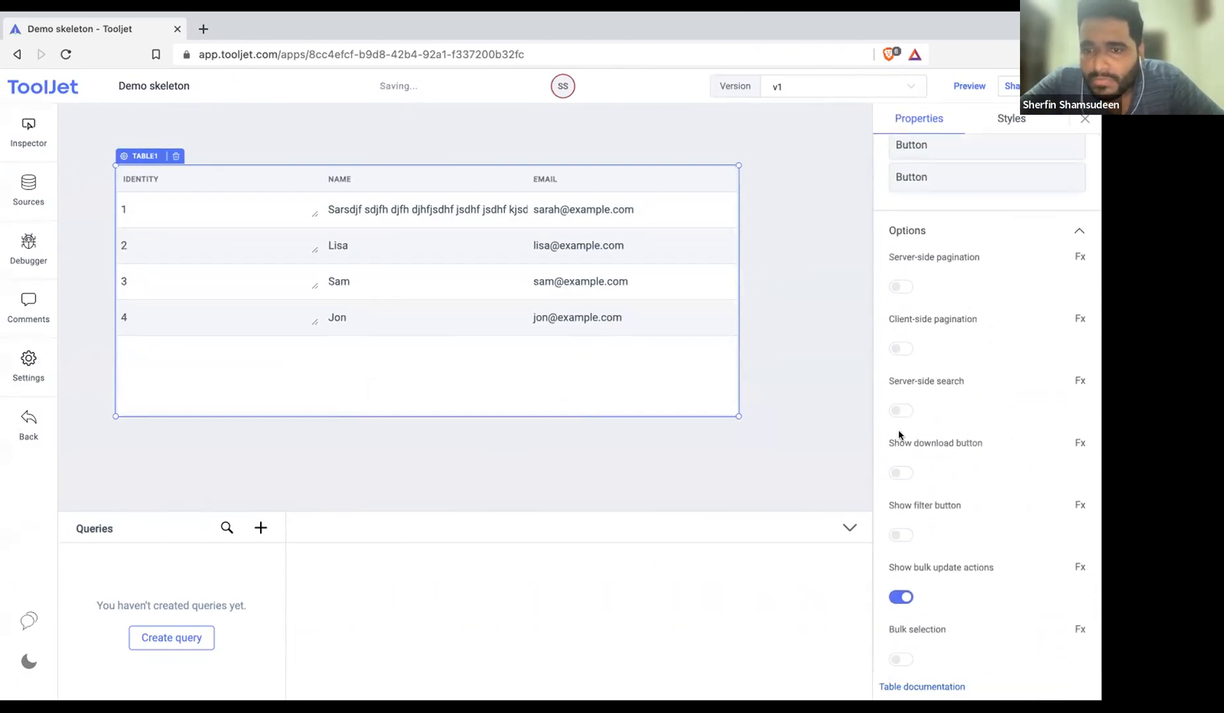
{"action": "left_click", "coordinate": [900, 287]}
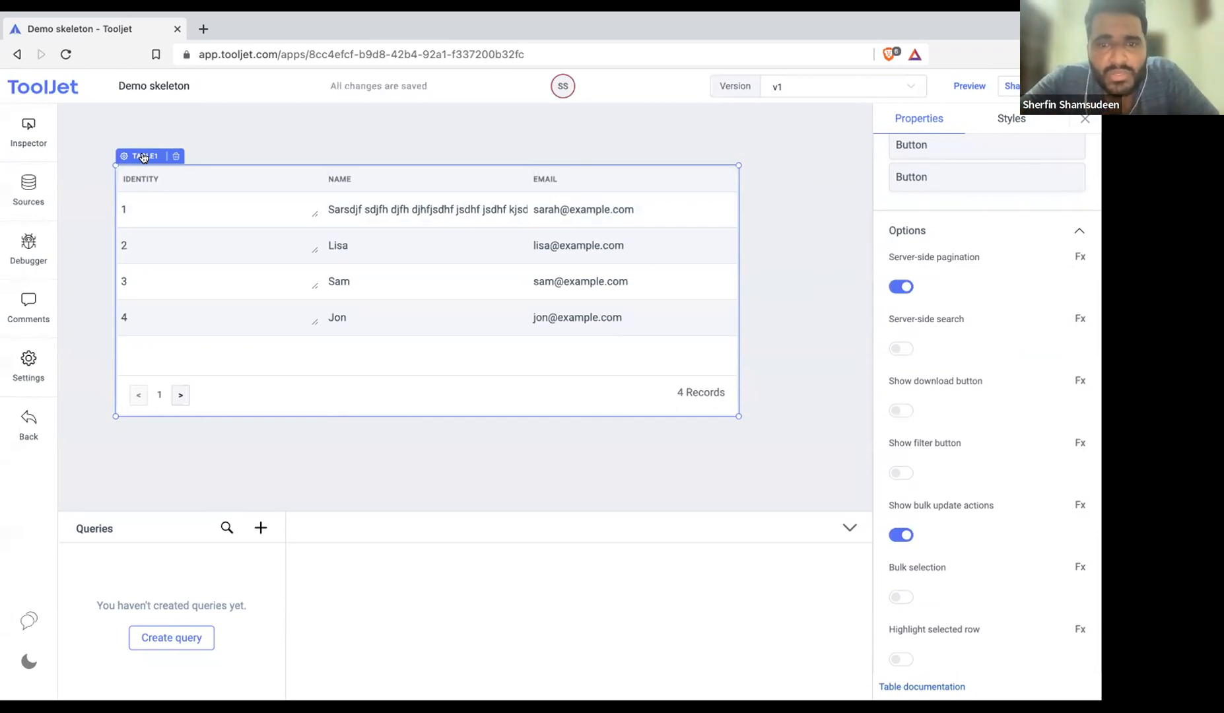
Show the filter button on the table, then open its filter conditions for a look and close them
{"action": "scroll", "coordinate": [948, 360], "scroll_direction": "down", "scroll_amount": 1}
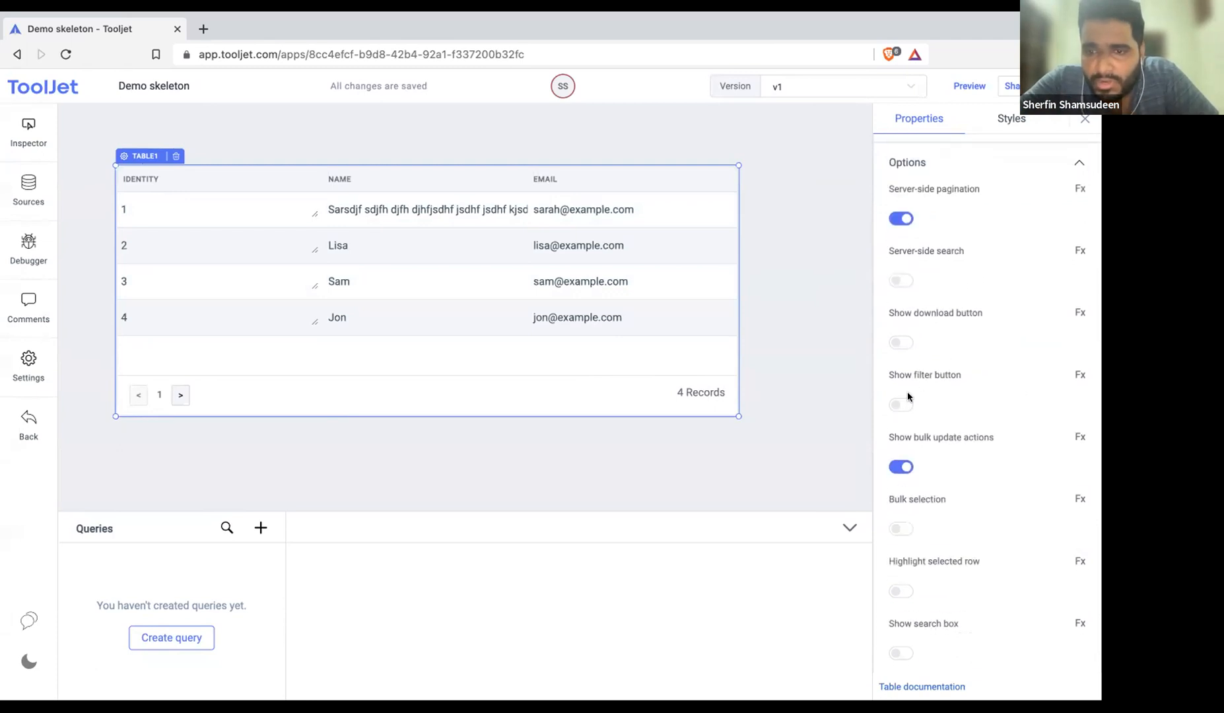
{"action": "left_click", "coordinate": [904, 403]}
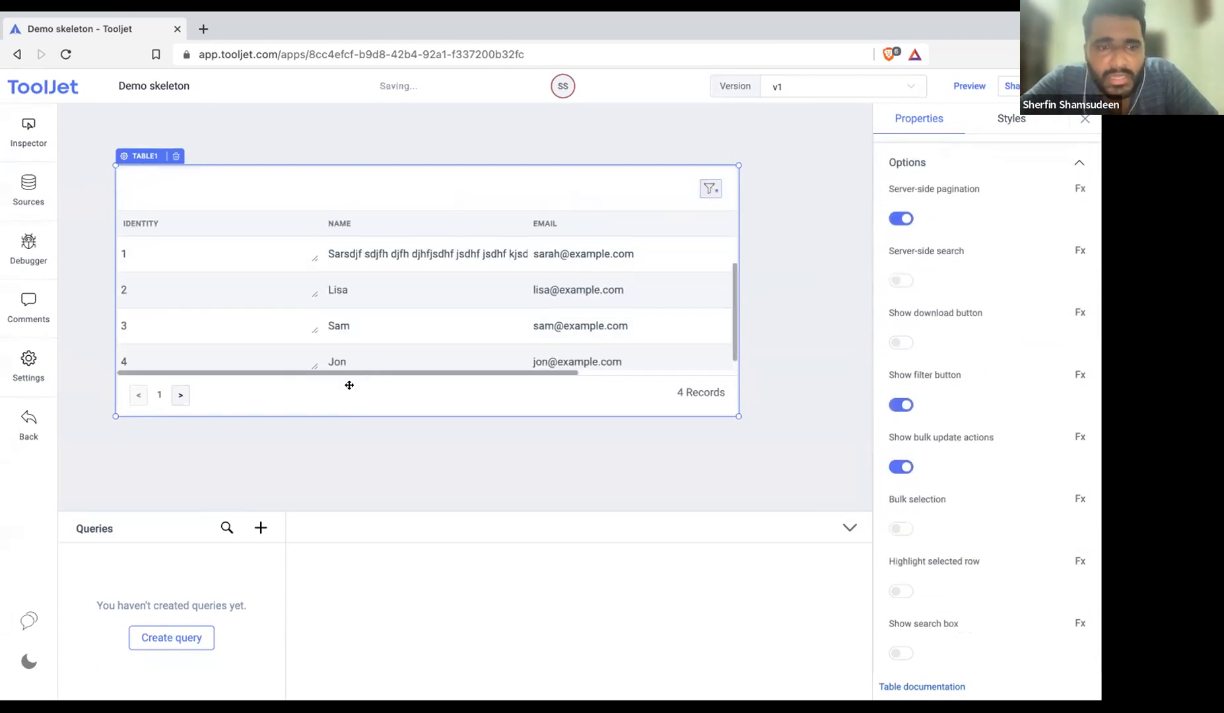
{"action": "left_click", "coordinate": [699, 194]}
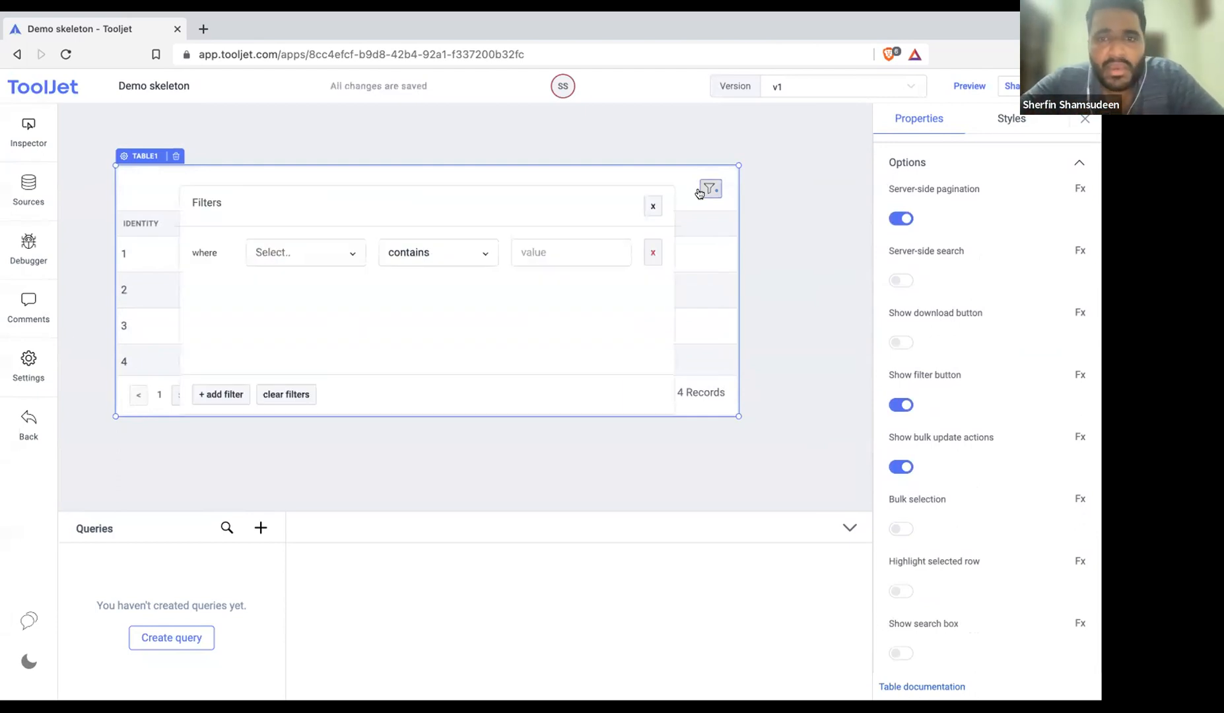
{"action": "left_click", "coordinate": [652, 206]}
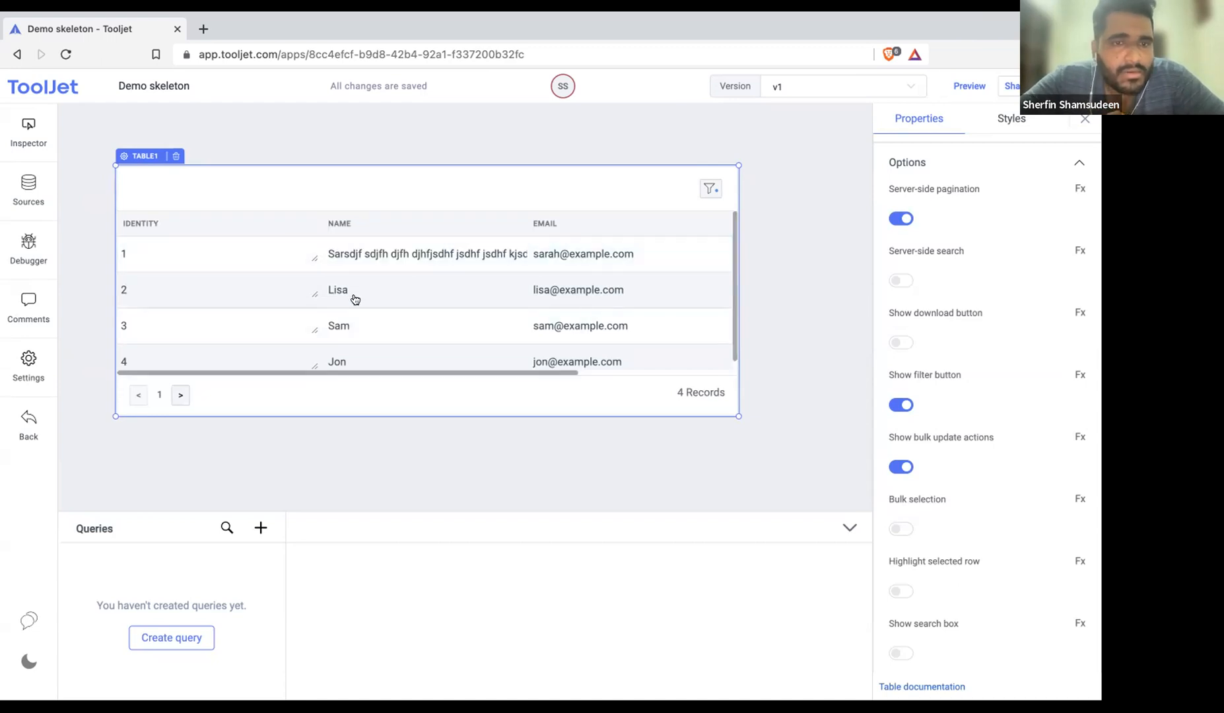
Look through the table's rows and review the filter conditions once more without adding a filter
{"action": "scroll", "coordinate": [355, 301], "scroll_direction": "down", "scroll_amount": 1}
{"action": "scroll", "coordinate": [360, 264], "scroll_direction": "up", "scroll_amount": 1}
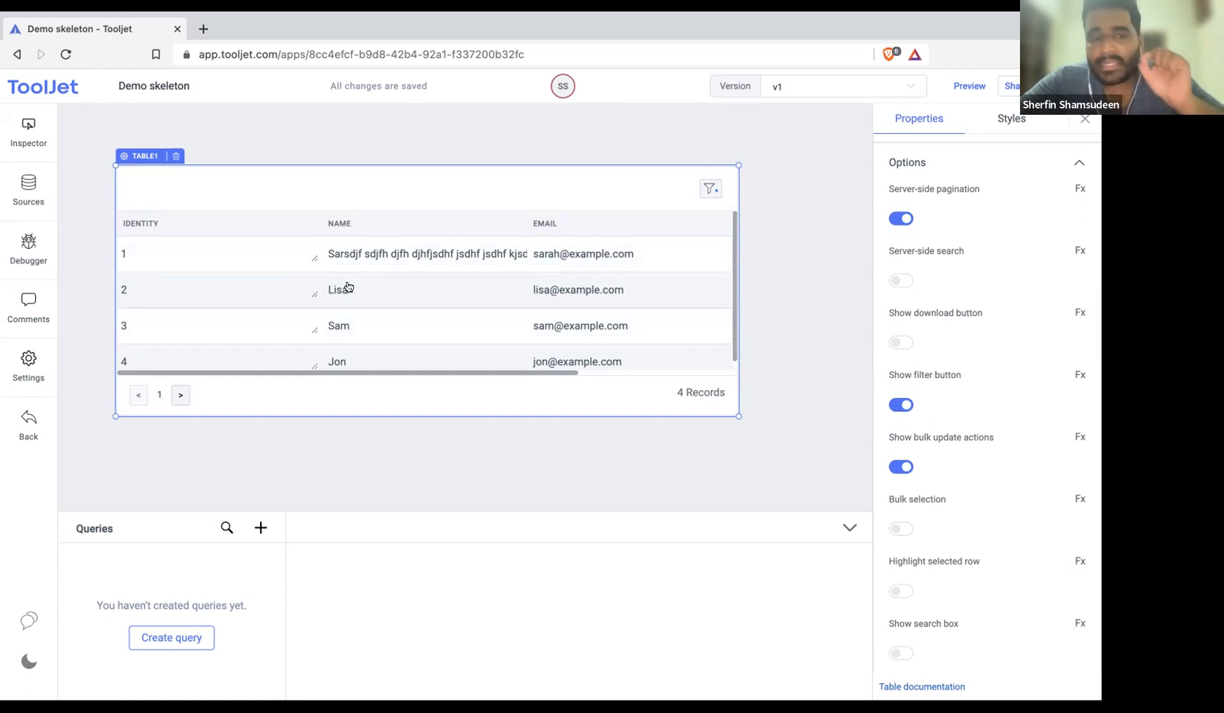
{"action": "scroll", "coordinate": [388, 323], "scroll_direction": "down", "scroll_amount": 1}
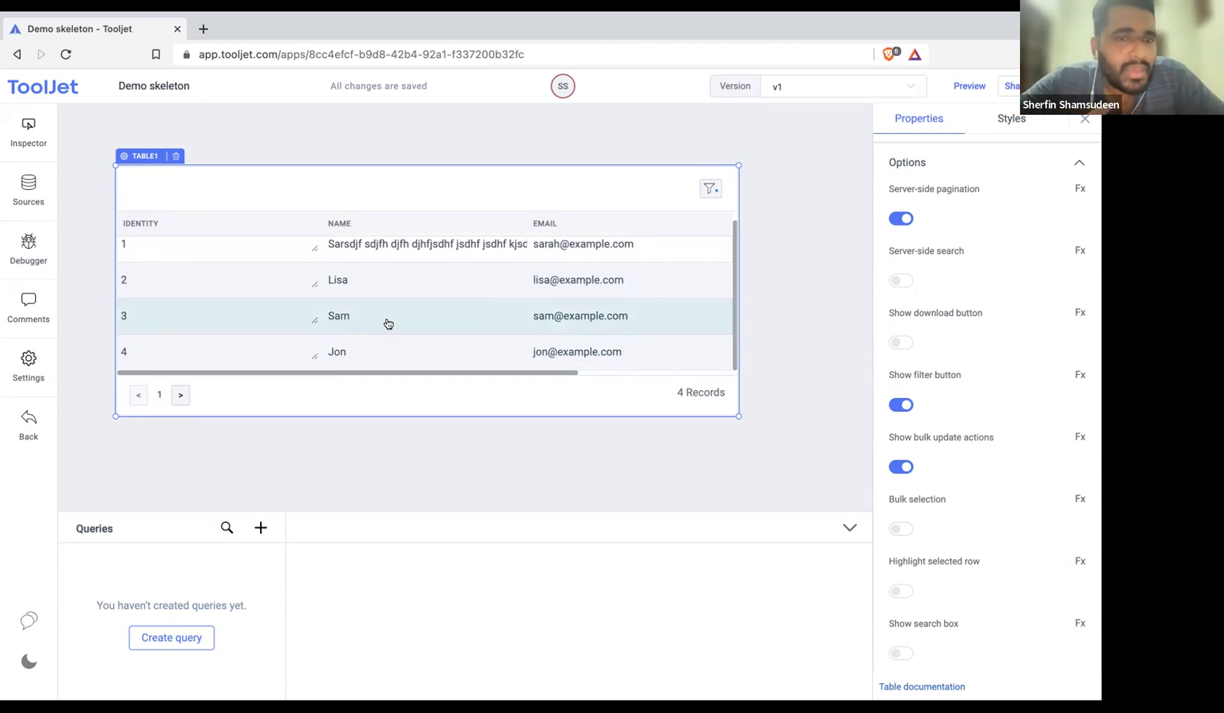
{"action": "scroll", "coordinate": [389, 321], "scroll_direction": "up", "scroll_amount": 1}
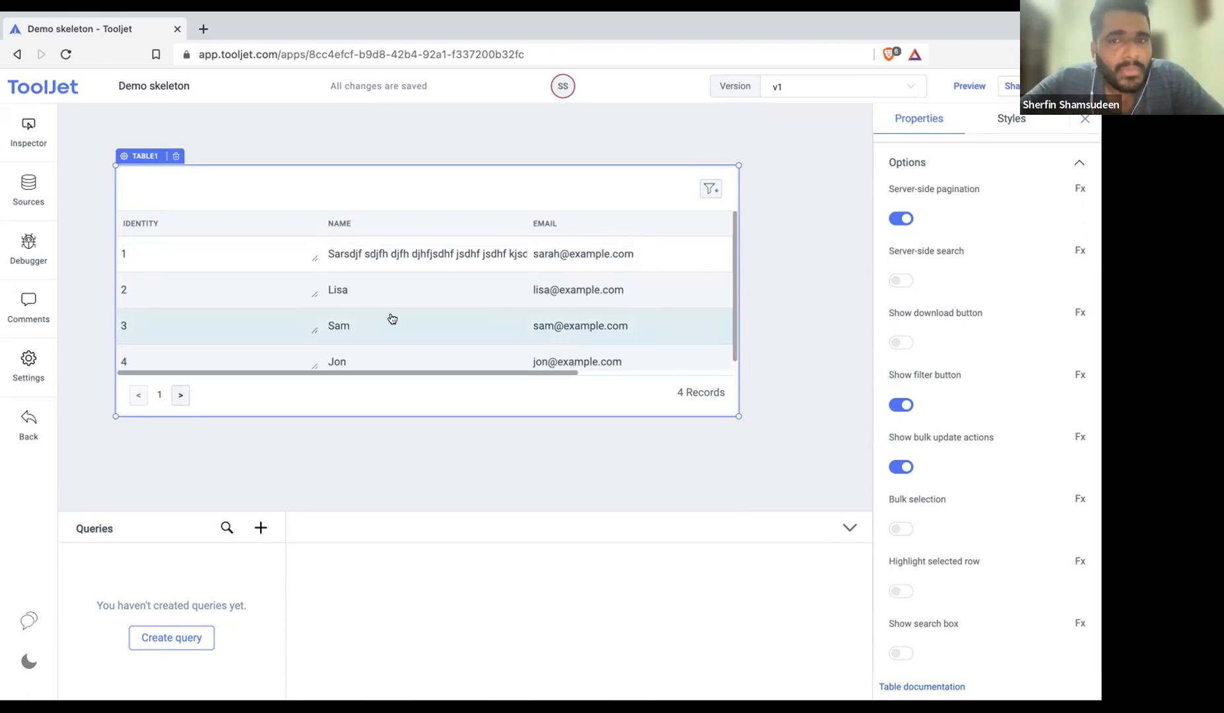
{"action": "left_click", "coordinate": [706, 192]}
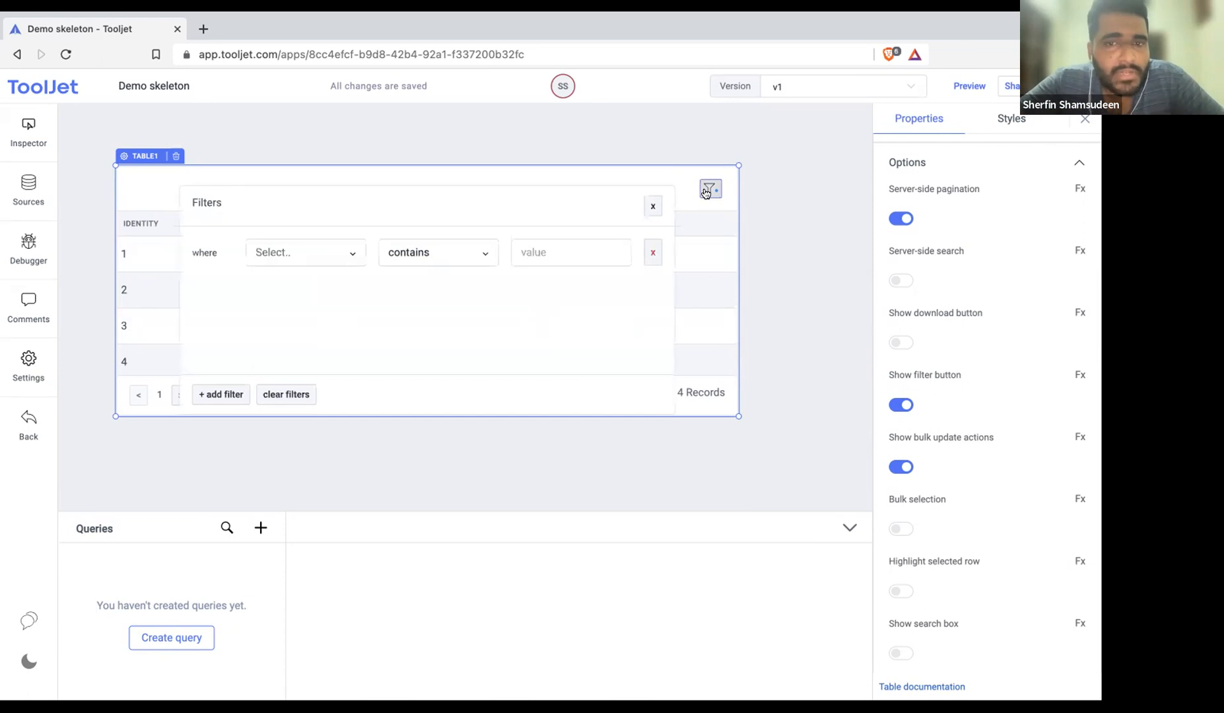
{"action": "left_click", "coordinate": [650, 200]}
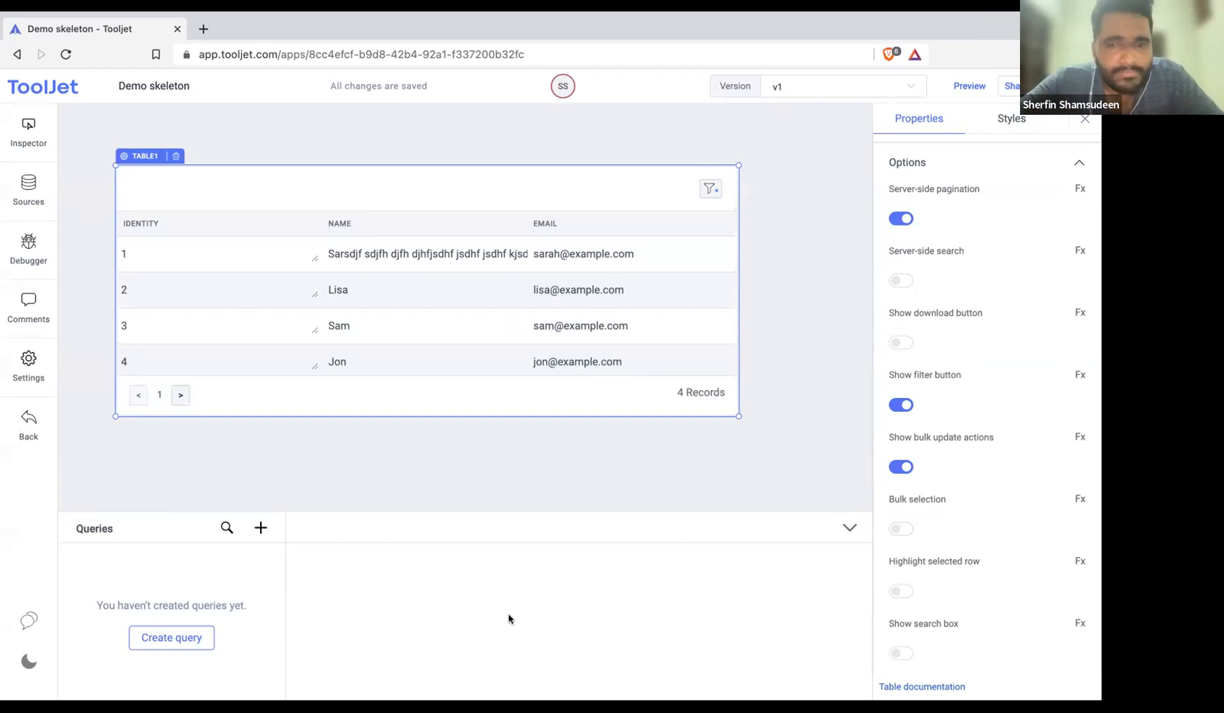
{"action": "key", "text": "ctrl+Right"}
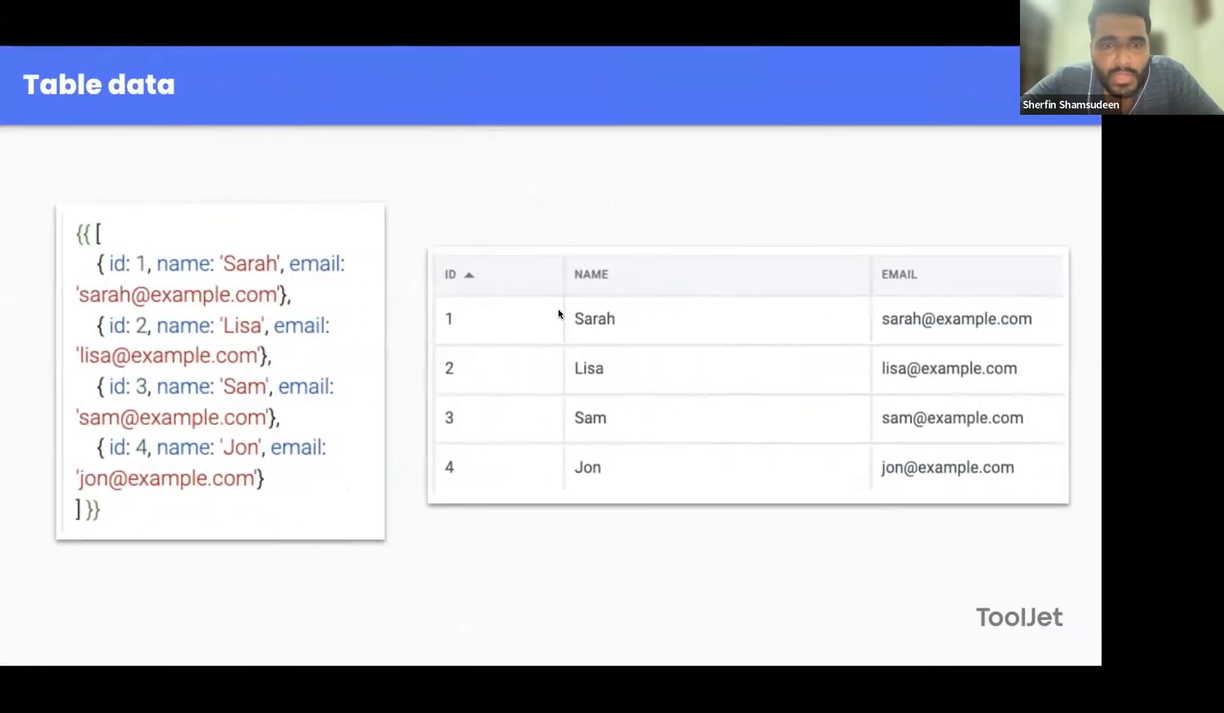
{"action": "key", "text": "ctrl+Left"}
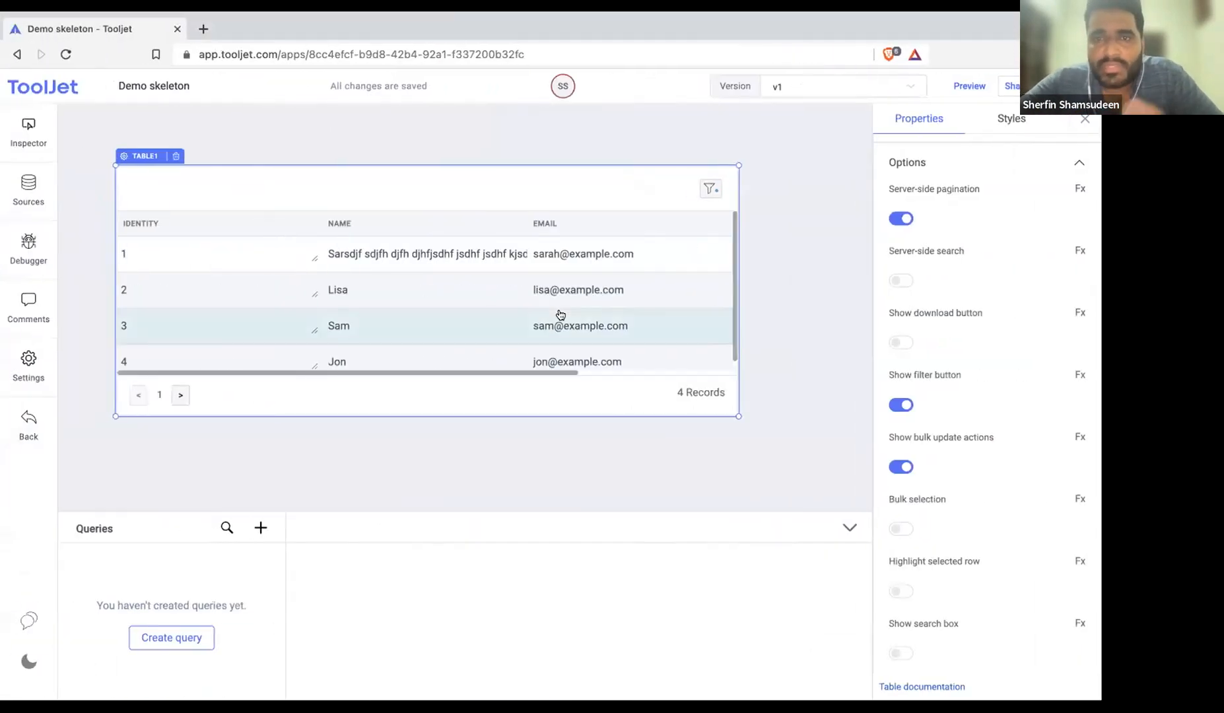
{"action": "key", "text": "ctrl+Right"}
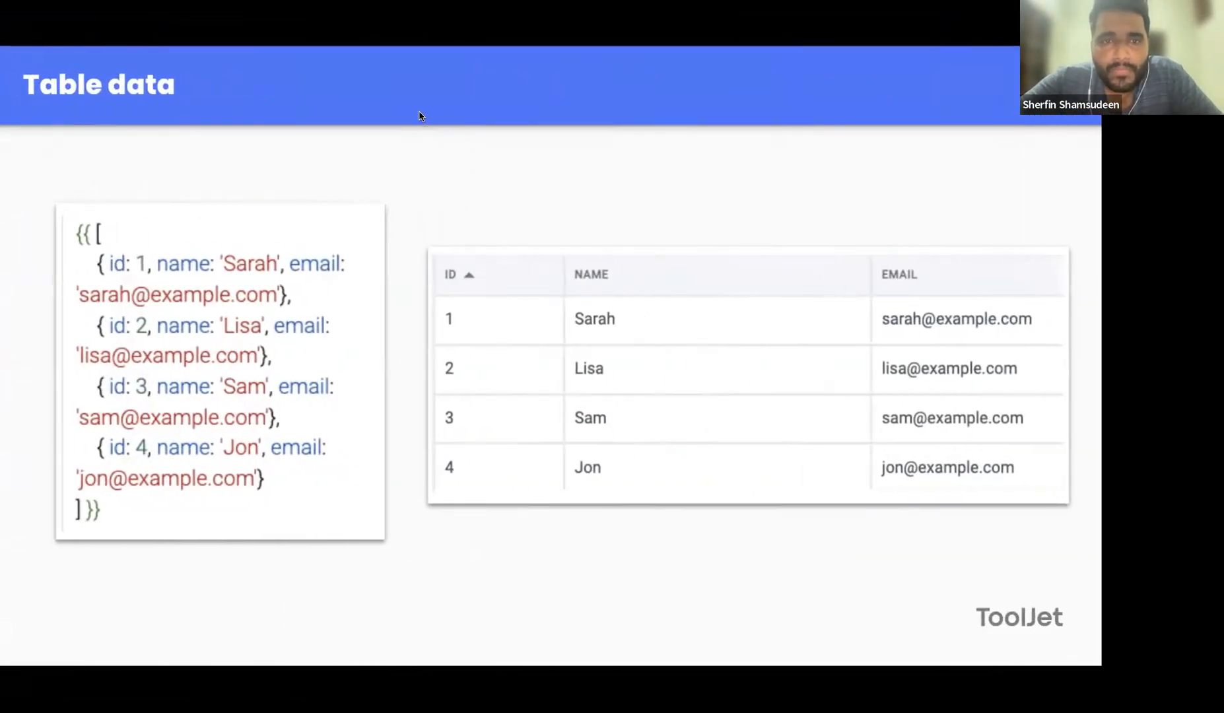
{"action": "key", "text": "Right"}
{"action": "key", "text": "Right"}
{"action": "key", "text": "Right"}
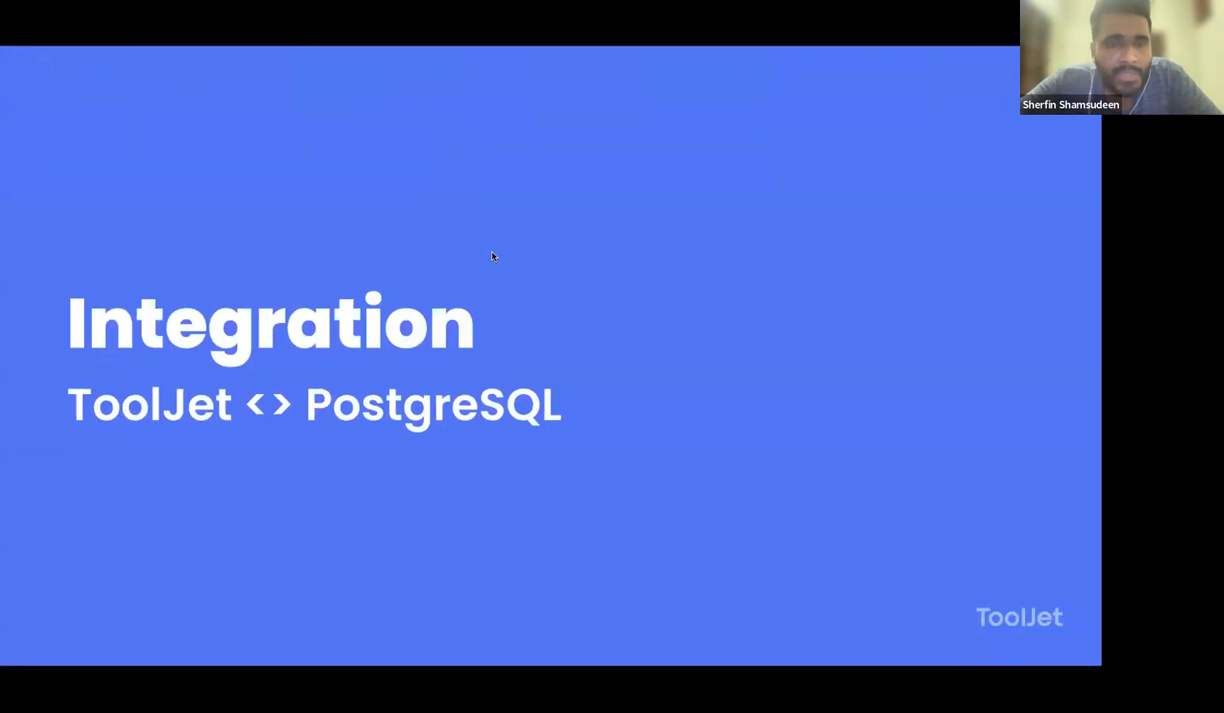
{"action": "key", "text": "ctrl+Left"}
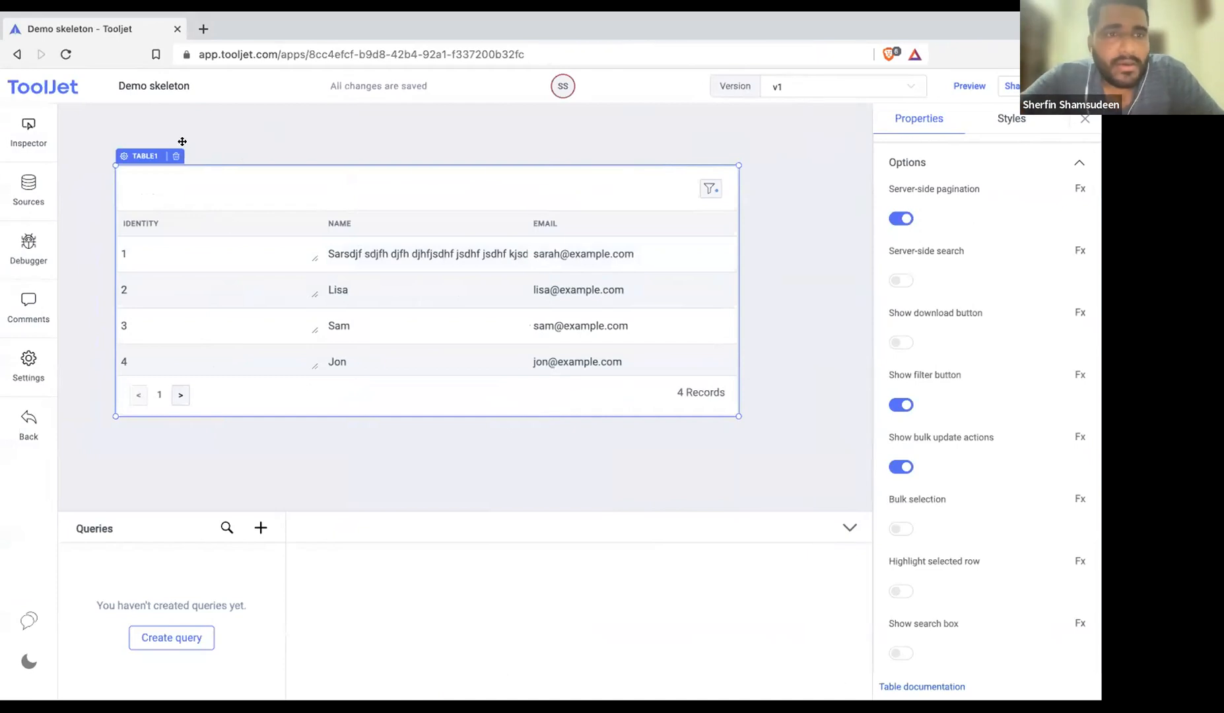
Delete the table from the canvas and check which data sources the app is connected to
{"action": "left_click", "coordinate": [176, 155]}
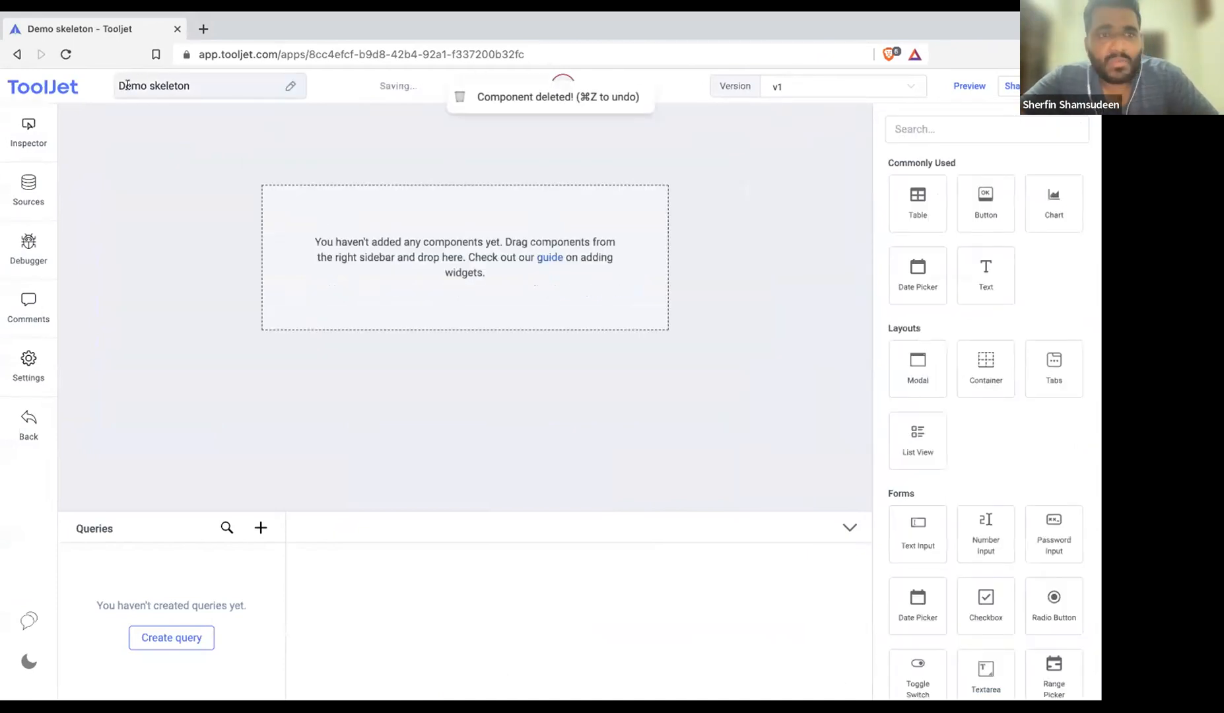
{"action": "left_click", "coordinate": [38, 186]}
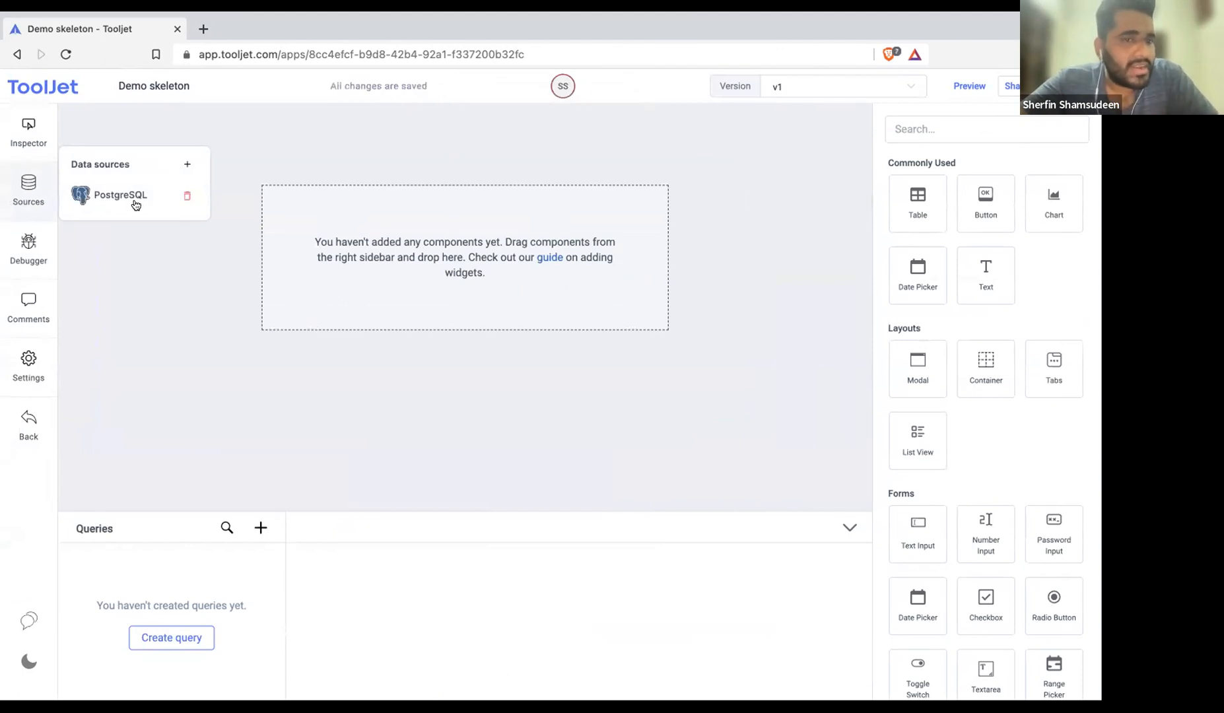
{"action": "left_click", "coordinate": [167, 355]}
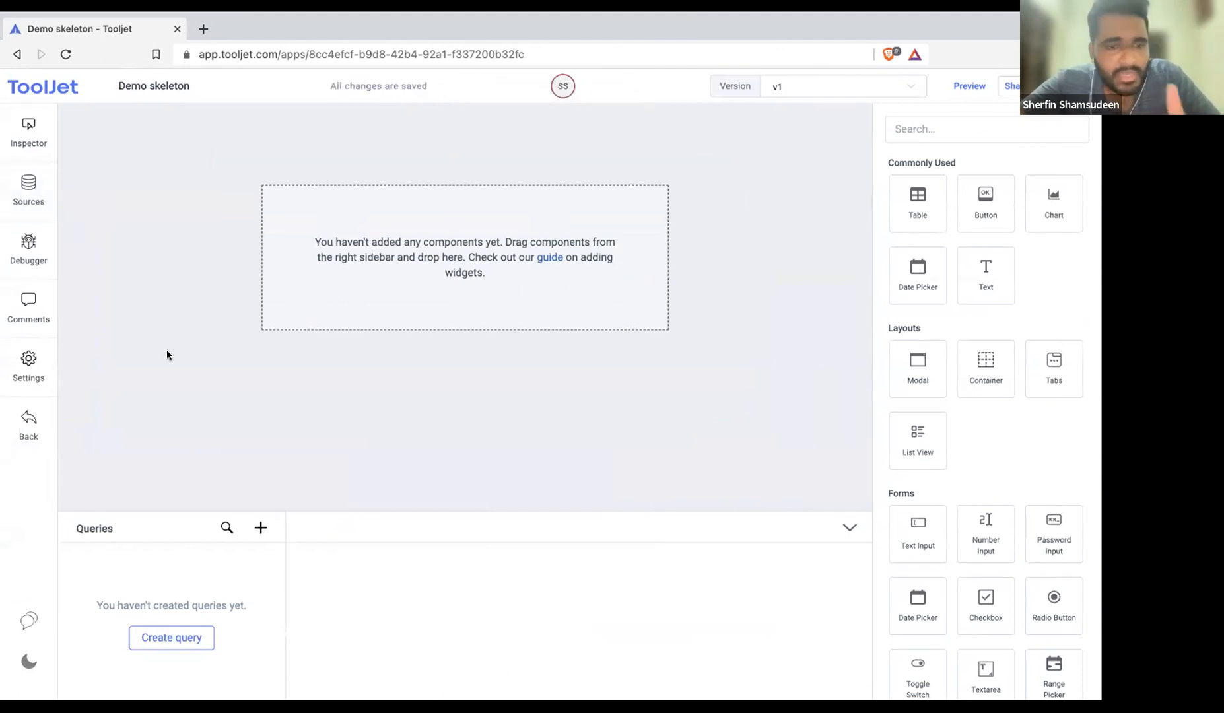
Write the PostgreSQL query "select * from feature_requests;" in an enlarged query editor and preview its results
{"action": "left_click", "coordinate": [173, 637]}
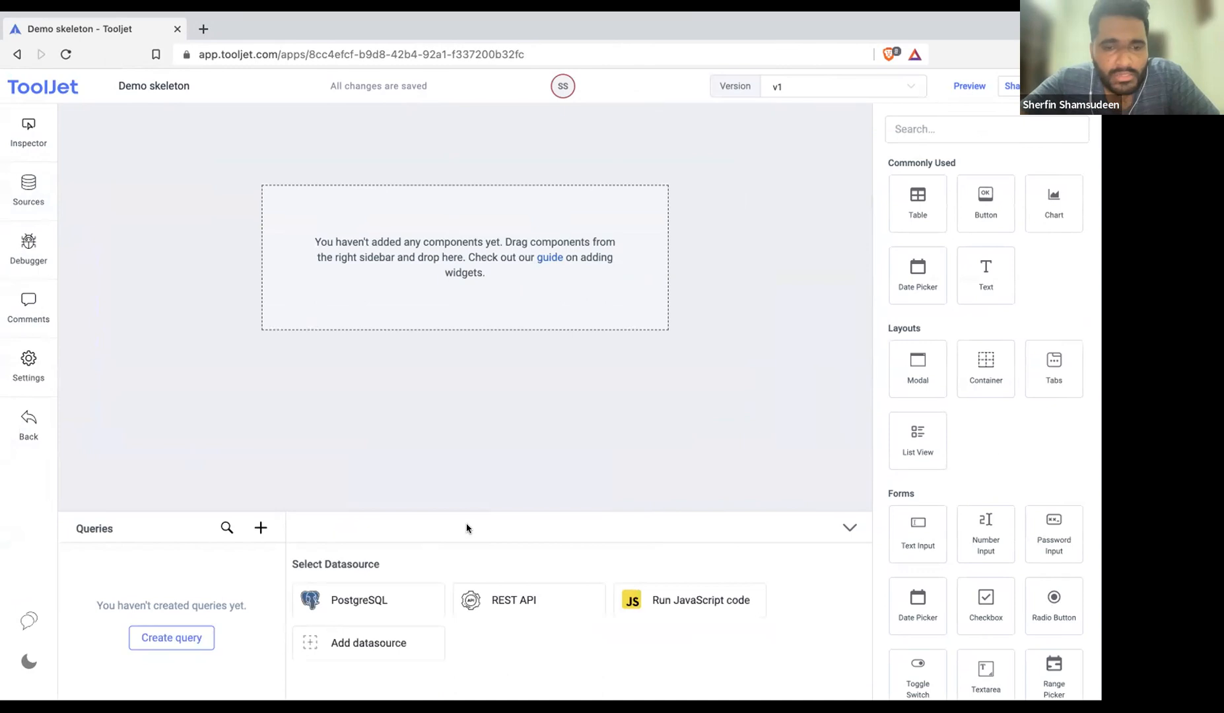
{"action": "left_click", "coordinate": [363, 595]}
{"action": "left_click_drag", "start_coordinate": [526, 511], "coordinate": [524, 309]}
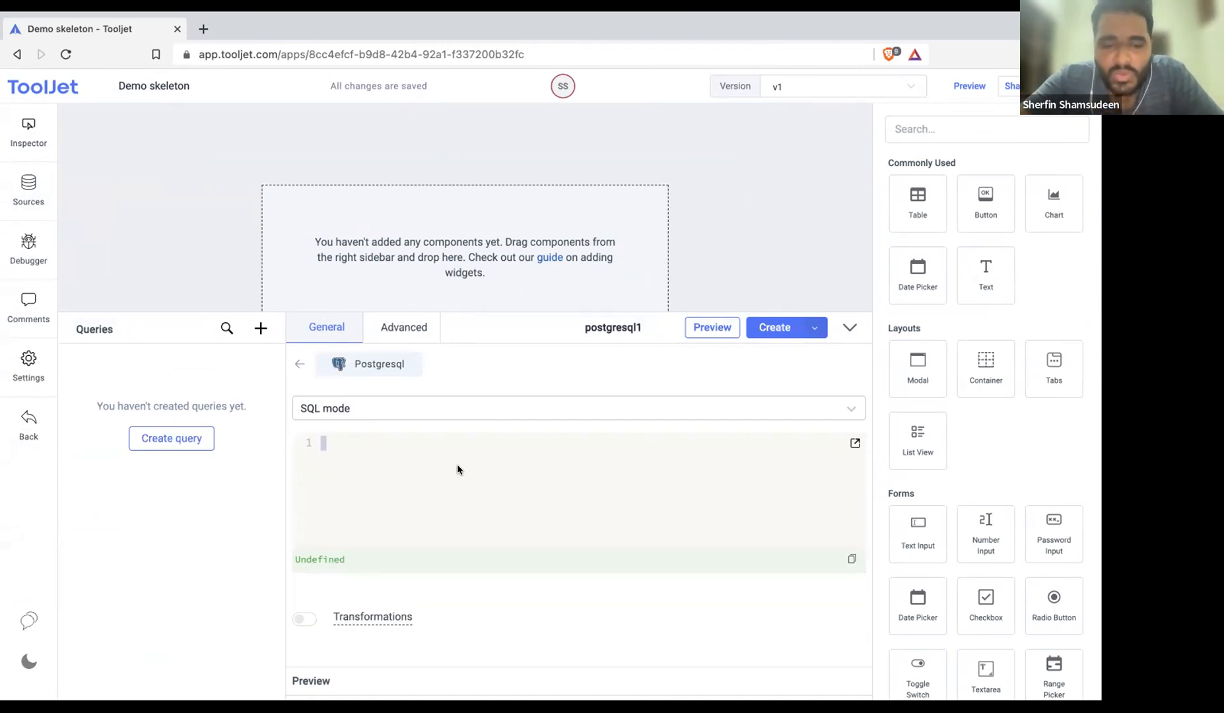
{"action": "type", "text": "select "}
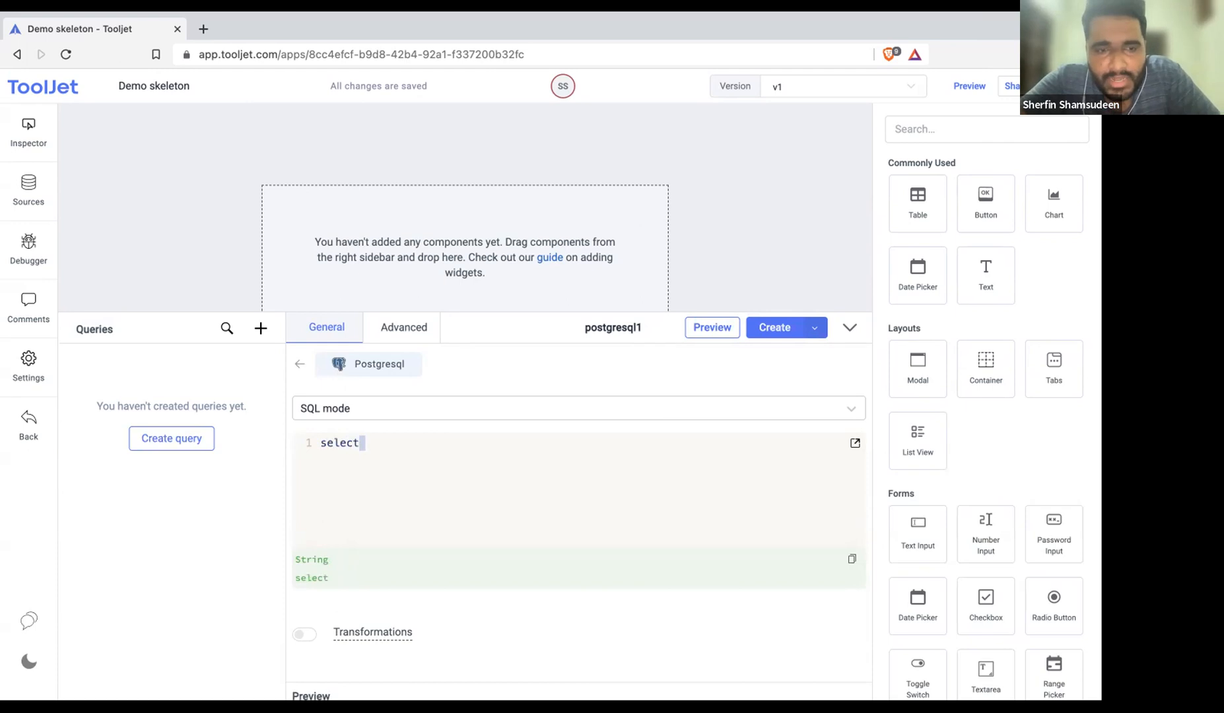
{"action": "type", "text": "* from feature_requests;"}
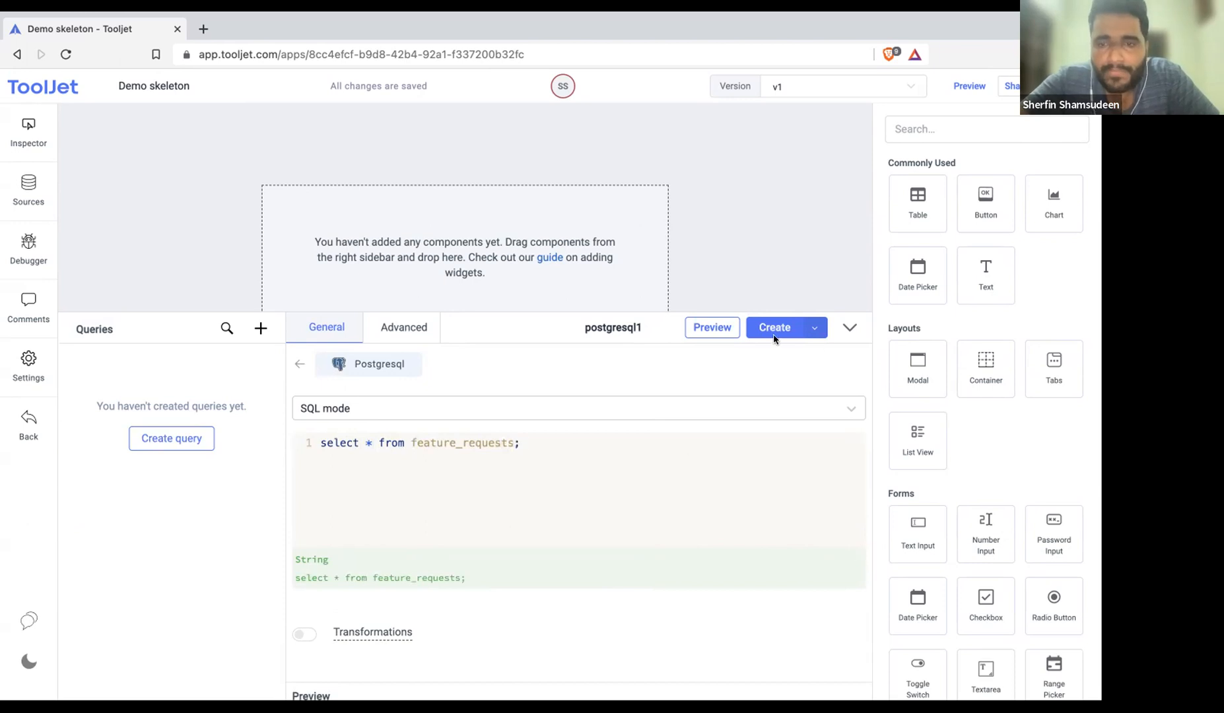
{"action": "left_click", "coordinate": [721, 329]}
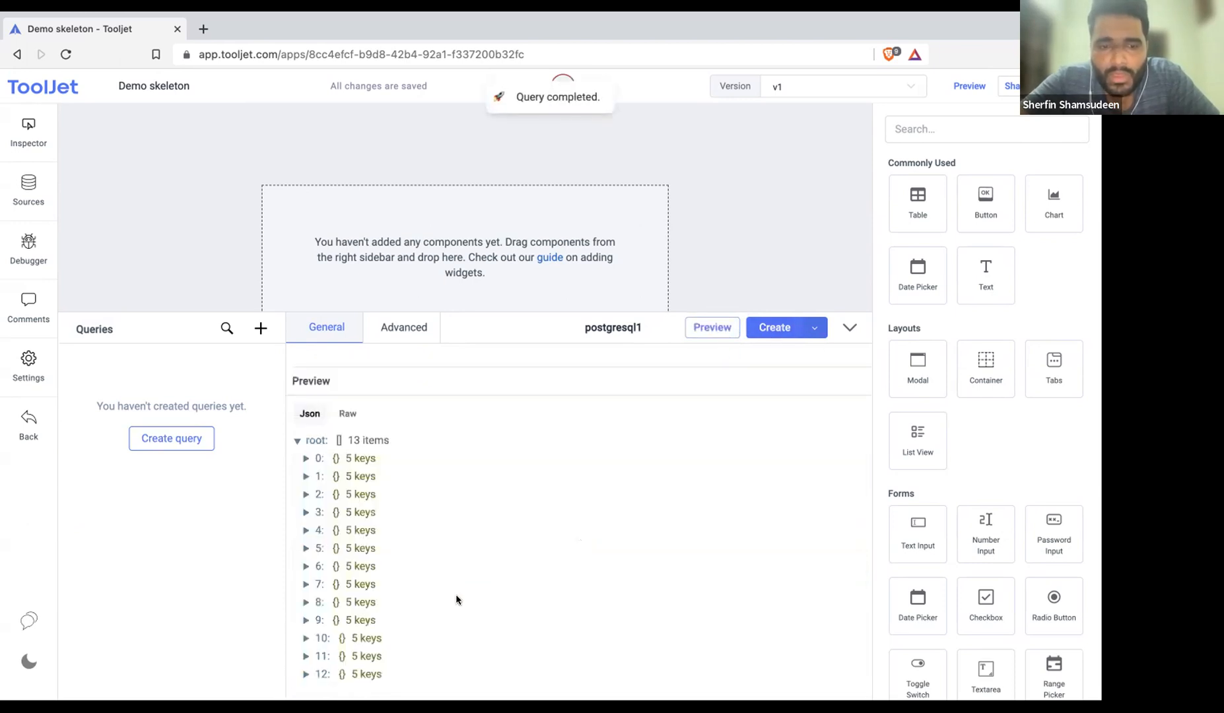
Expand the first two records in the query preview and look through their fields
{"action": "left_click", "coordinate": [306, 476]}
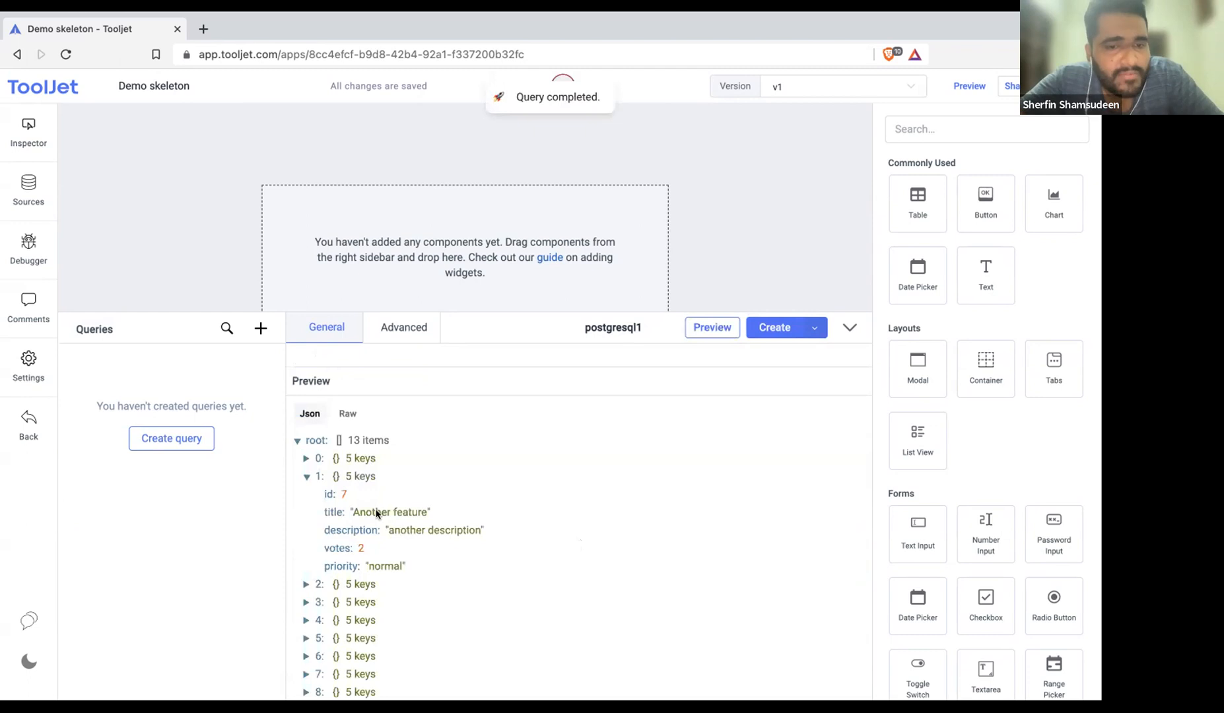
{"action": "left_click", "coordinate": [306, 458]}
{"action": "scroll", "coordinate": [426, 585], "scroll_direction": "down", "scroll_amount": 1}
{"action": "scroll", "coordinate": [426, 586], "scroll_direction": "down", "scroll_amount": 1}
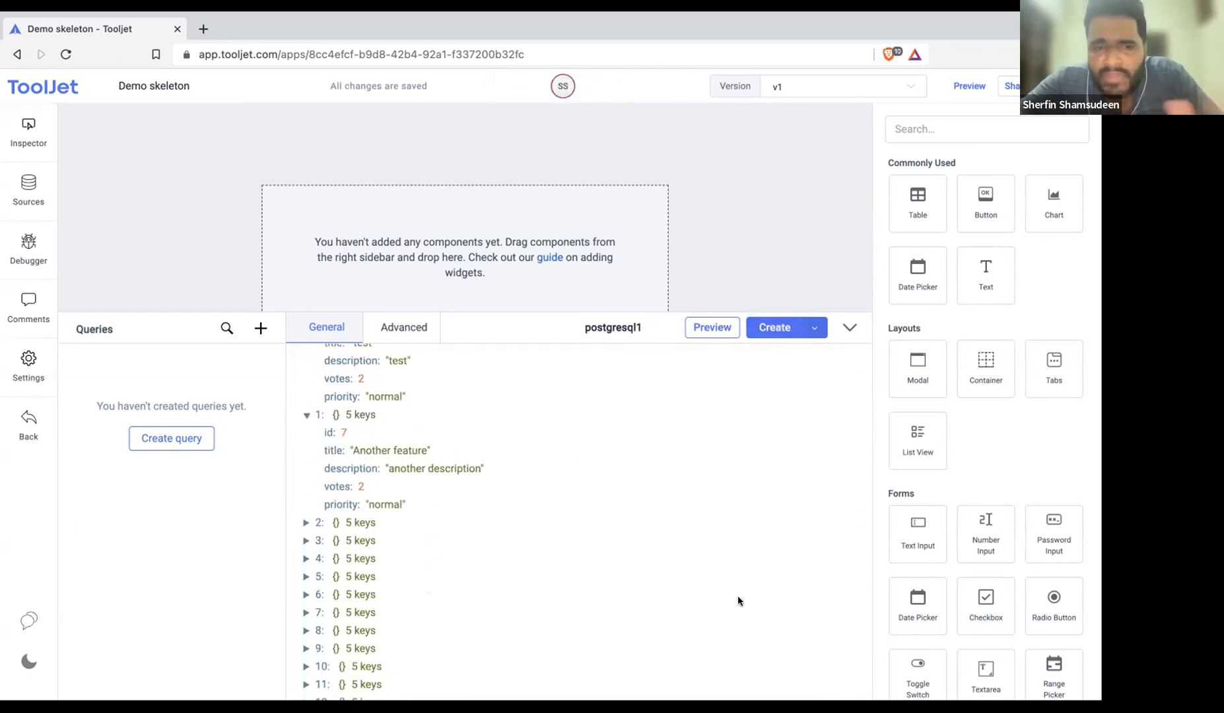
{"action": "scroll", "coordinate": [738, 597], "scroll_direction": "down", "scroll_amount": 1}
{"action": "scroll", "coordinate": [738, 599], "scroll_direction": "up", "scroll_amount": 3}
{"action": "scroll", "coordinate": [737, 595], "scroll_direction": "up", "scroll_amount": 4}
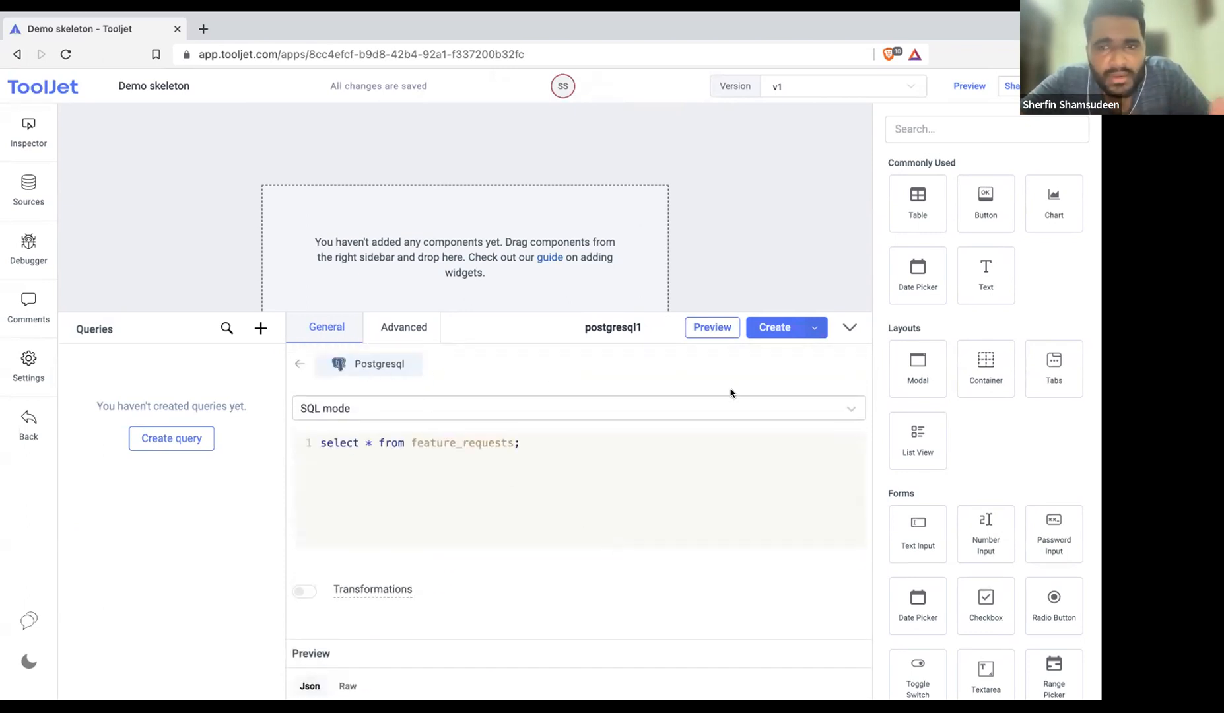
Create the postgresql1 query from the feature_requests statement and run it, closing the query editor
{"action": "left_click", "coordinate": [781, 328]}
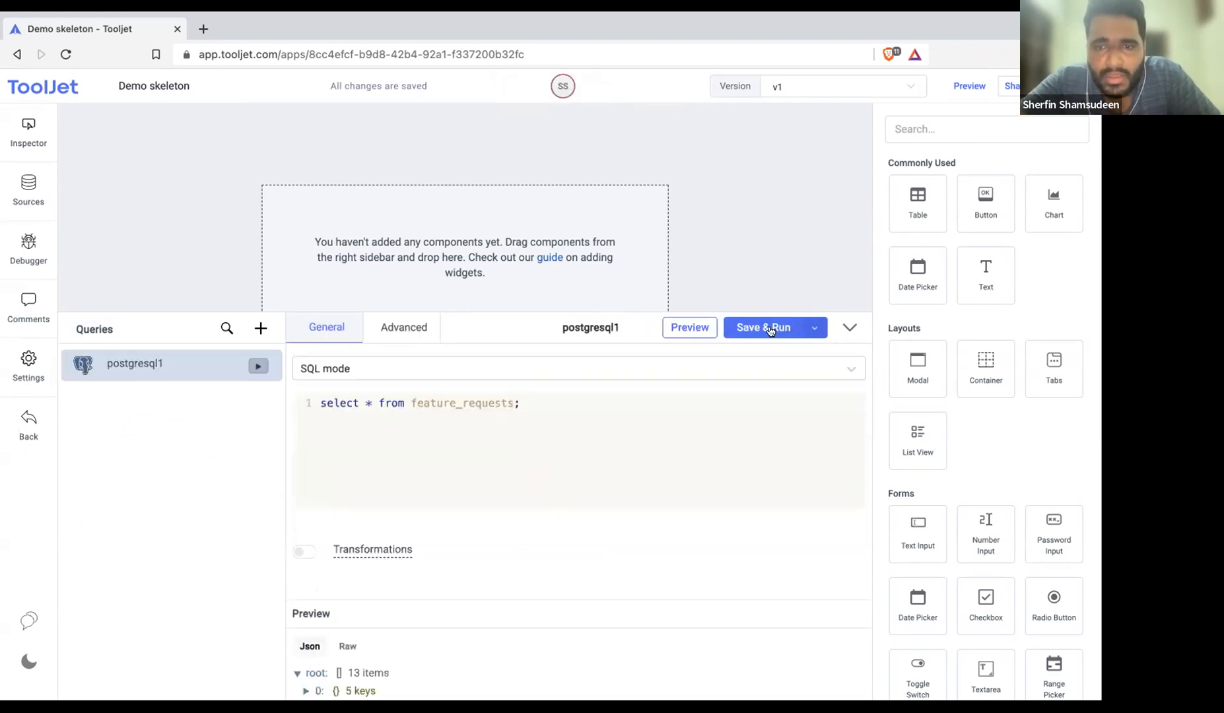
{"action": "left_click", "coordinate": [770, 329]}
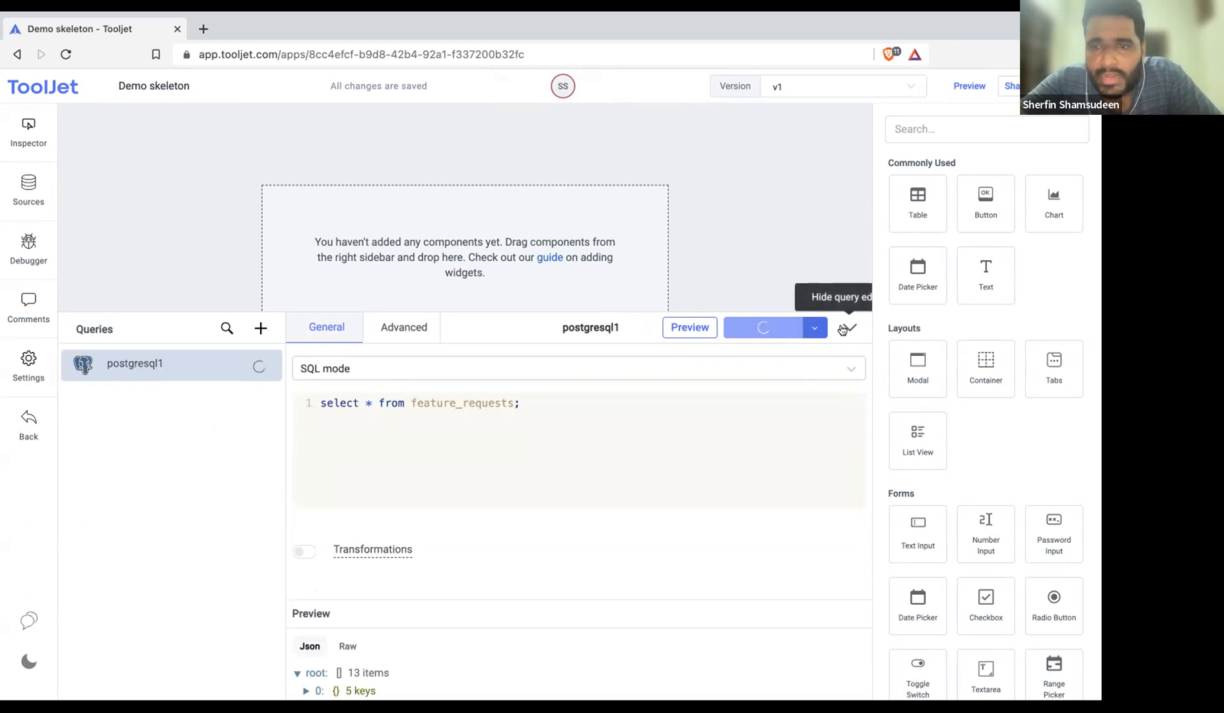
{"action": "left_click", "coordinate": [845, 329]}
Place a table widget on the empty canvas and widen it
{"action": "left_click_drag", "start_coordinate": [915, 211], "coordinate": [179, 241]}
{"action": "left_click_drag", "start_coordinate": [533, 300], "coordinate": [682, 280]}
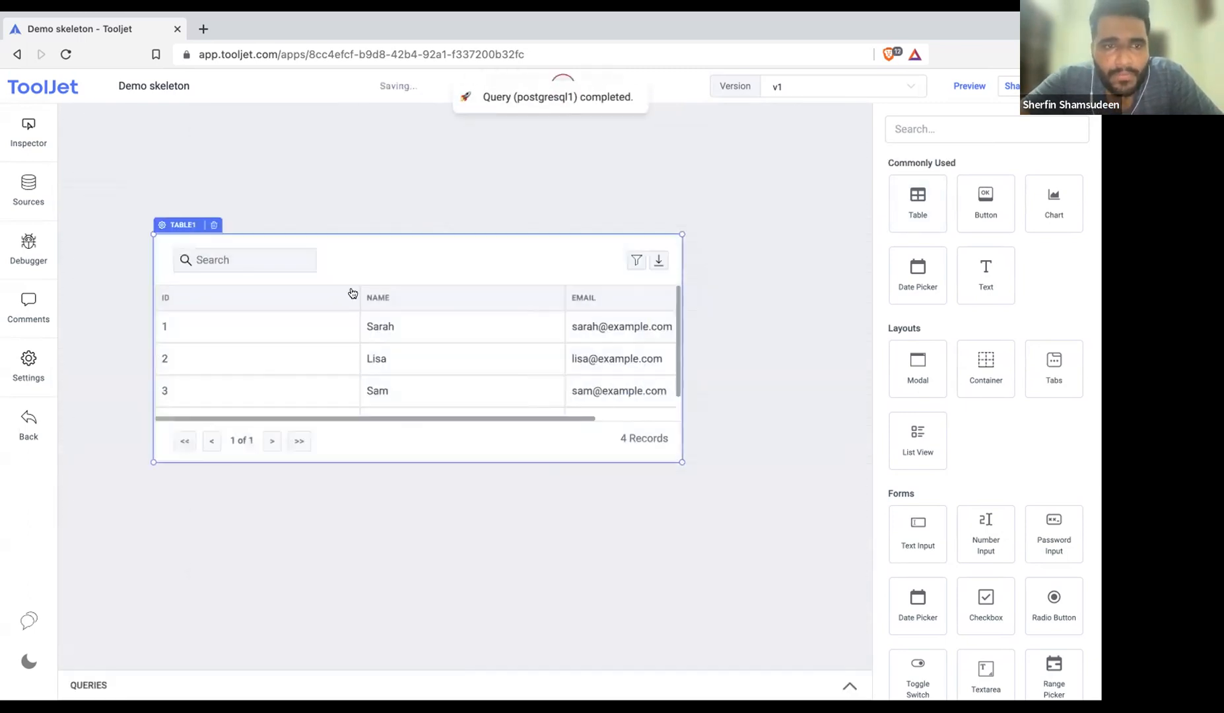
Replace the table's sample data with {{queries.postgresql1.data}}
{"action": "left_click", "coordinate": [177, 225]}
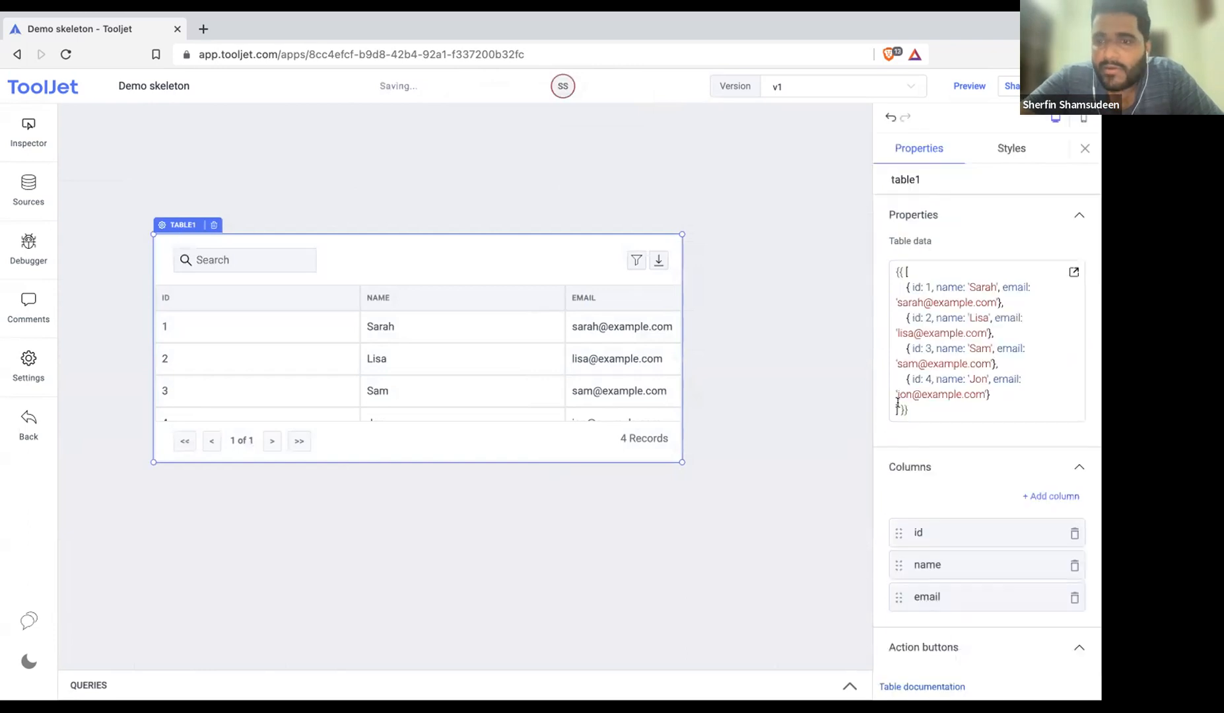
{"action": "left_click", "coordinate": [898, 408]}
{"action": "left_click", "coordinate": [904, 269], "text": "shift"}
{"action": "key", "text": "BackSpace"}
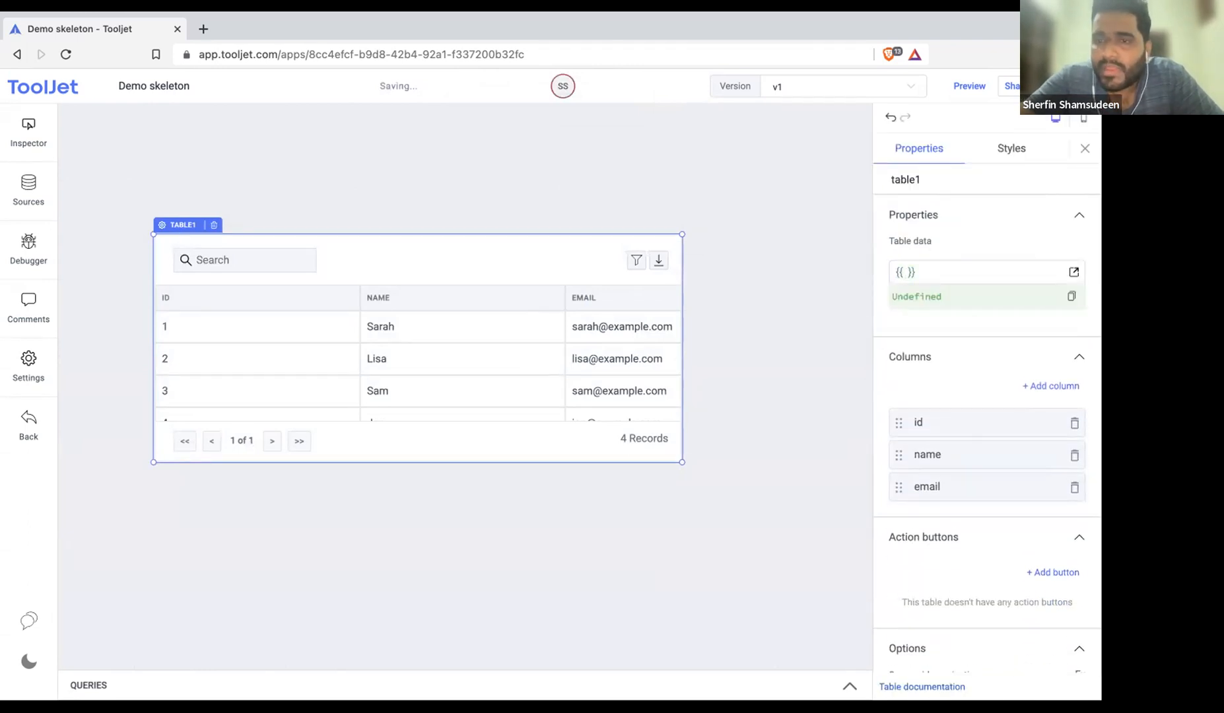
{"action": "type", "text": "queries.postgresql1"}
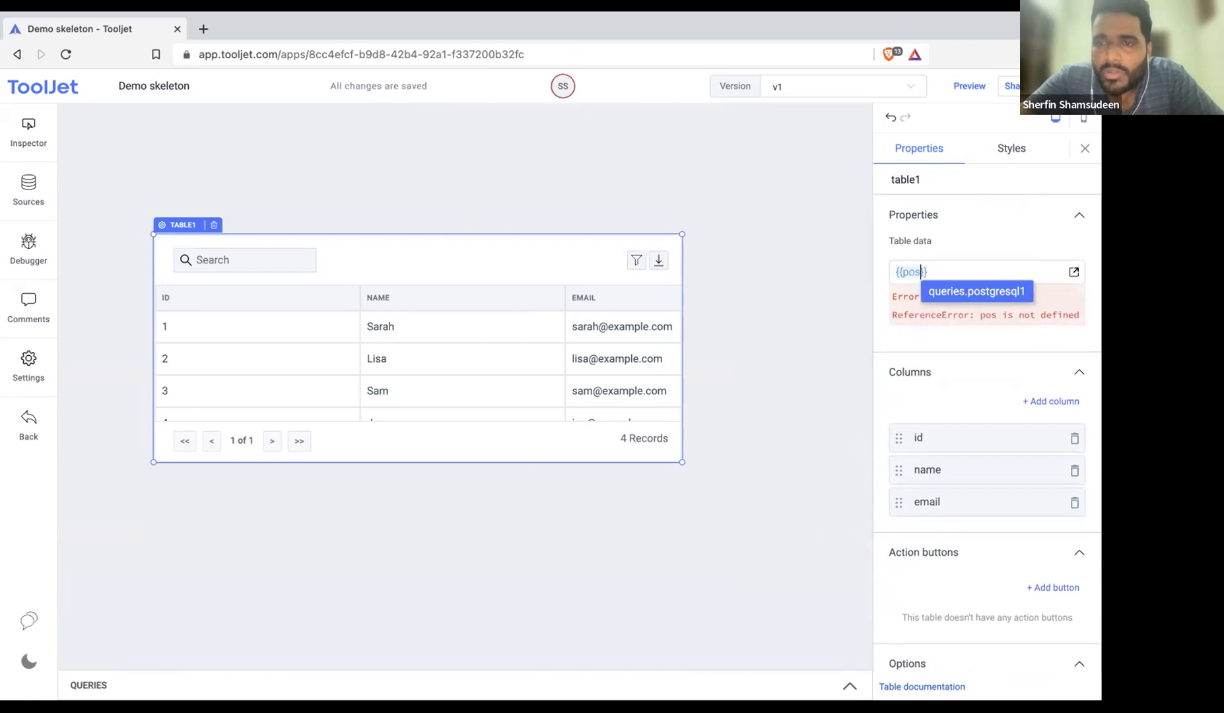
{"action": "type", "text": ".data"}
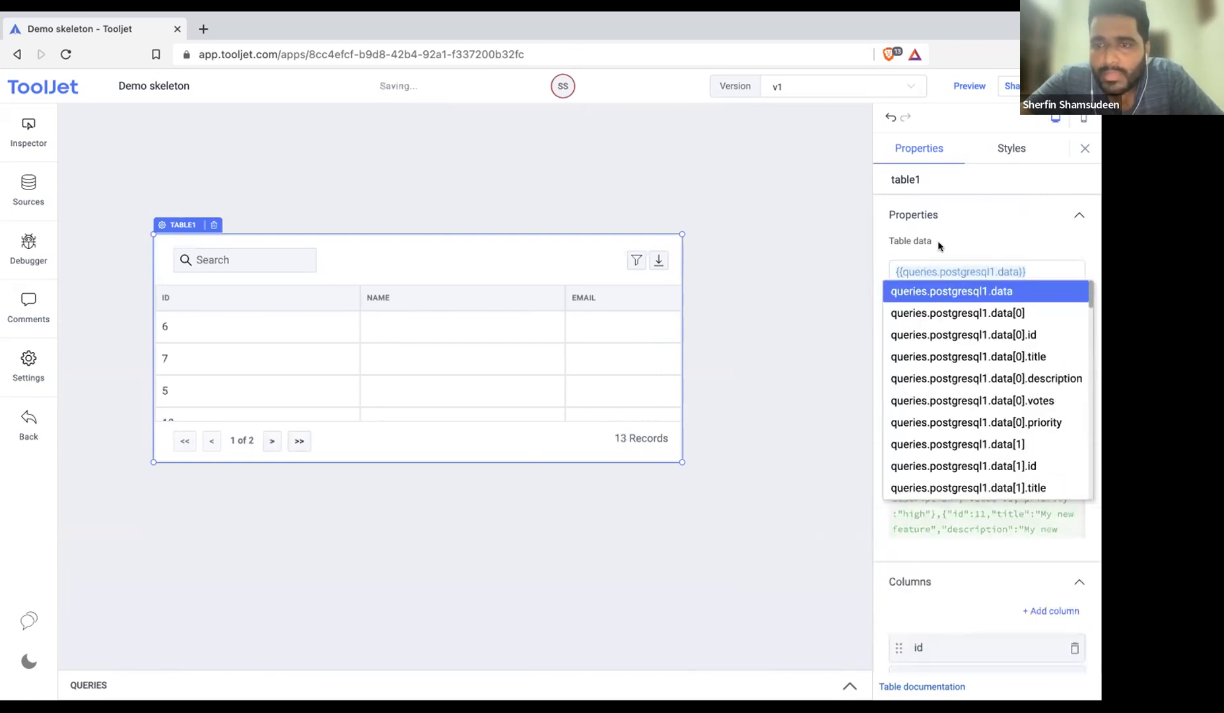
{"action": "left_click", "coordinate": [940, 246]}
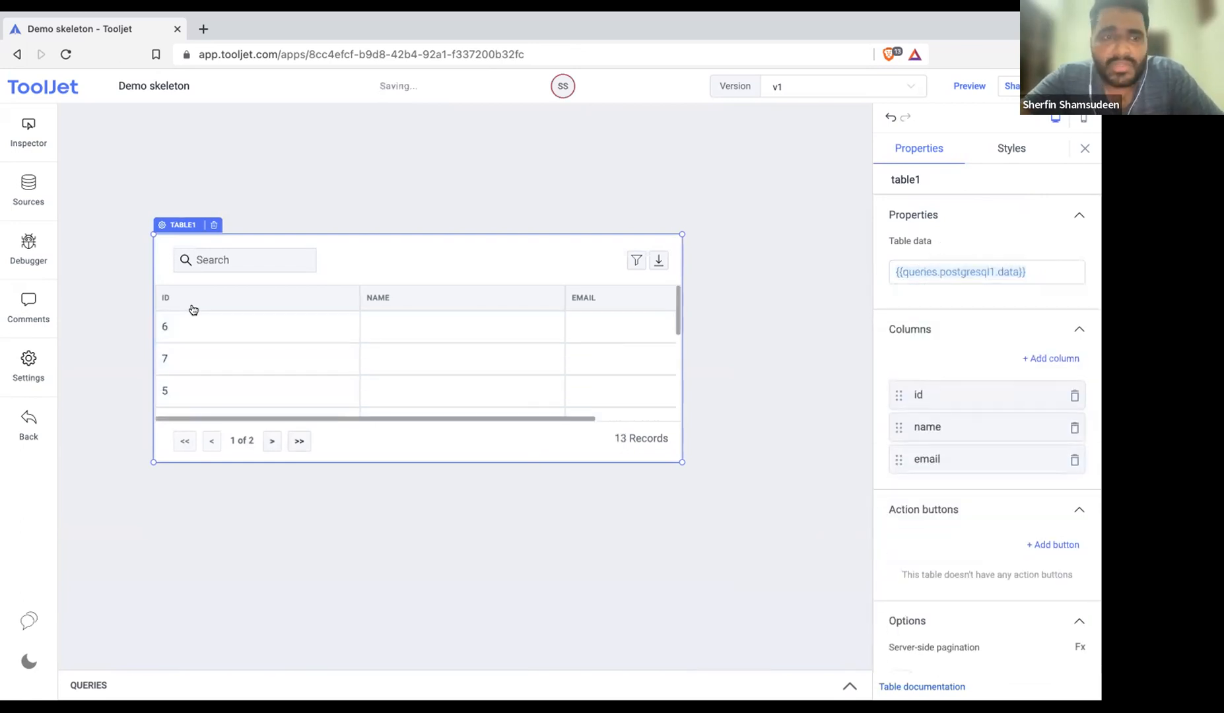
Narrow the table's ID column and inspect the query data bound to the table
{"action": "left_click_drag", "start_coordinate": [358, 295], "coordinate": [222, 295]}
{"action": "left_click", "coordinate": [983, 270]}
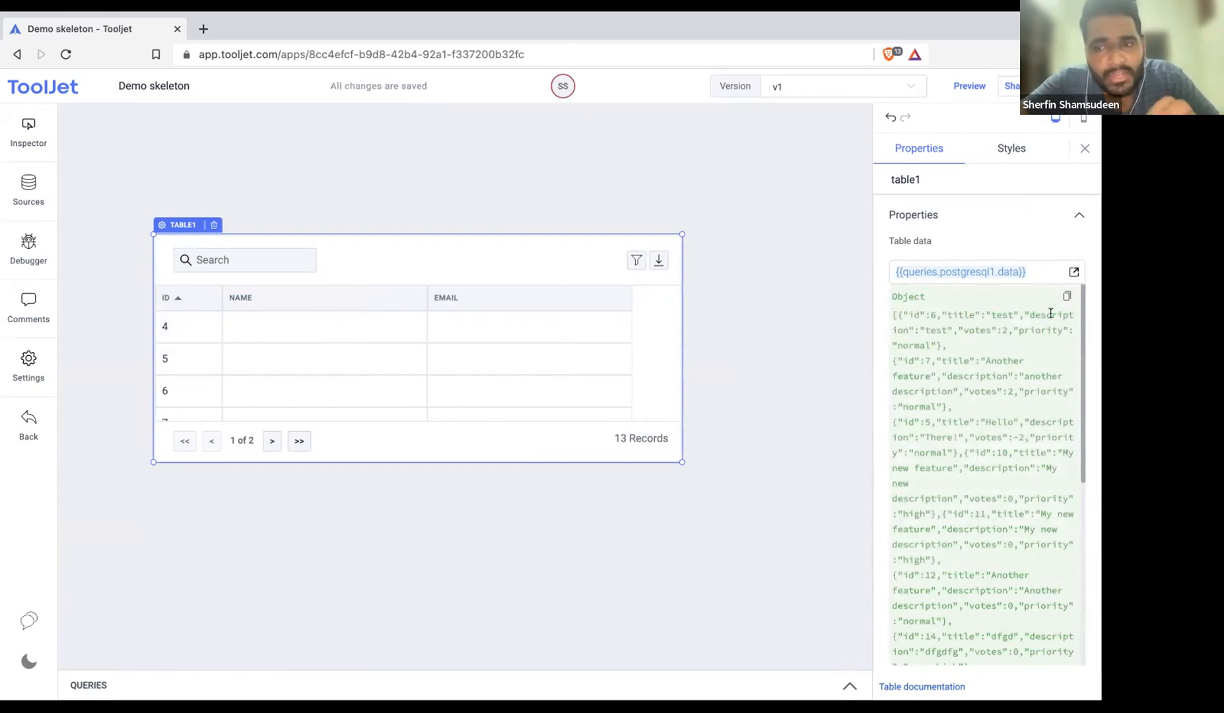
{"action": "left_click", "coordinate": [942, 235]}
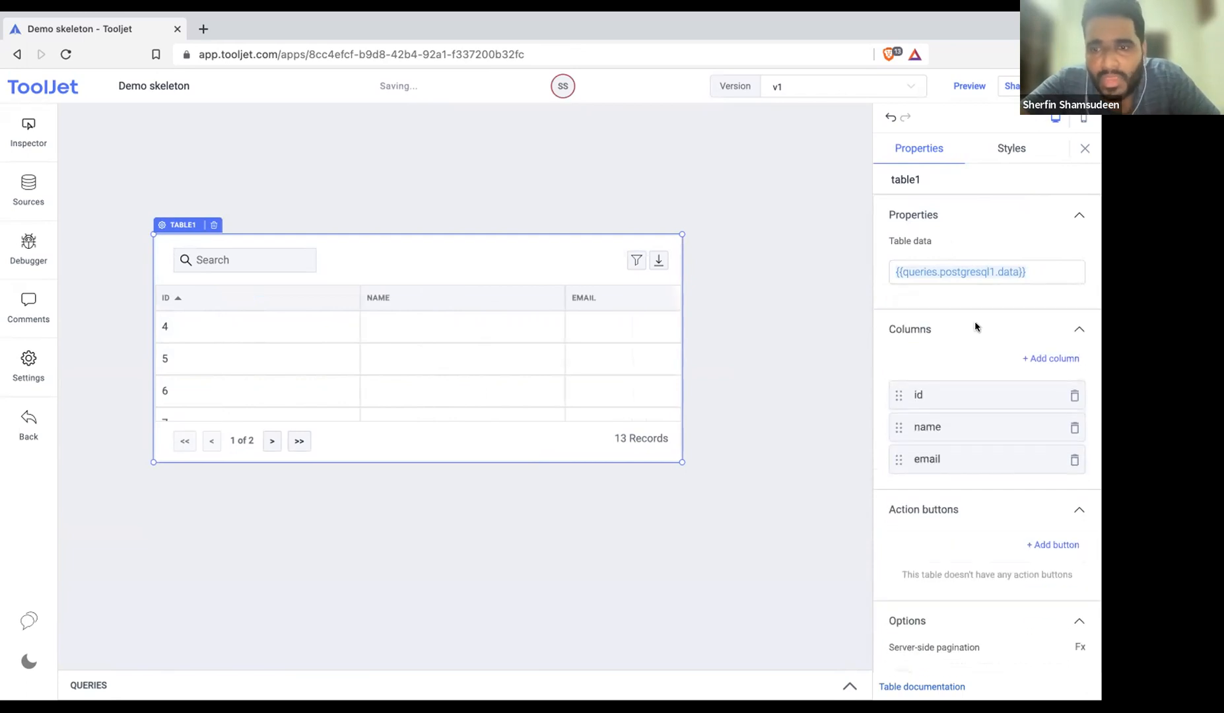
Rename the table's name column to title
{"action": "left_click", "coordinate": [929, 427]}
{"action": "left_click", "coordinate": [779, 322]}
{"action": "double_click", "coordinate": [780, 322]}
{"action": "type", "text": "title"}
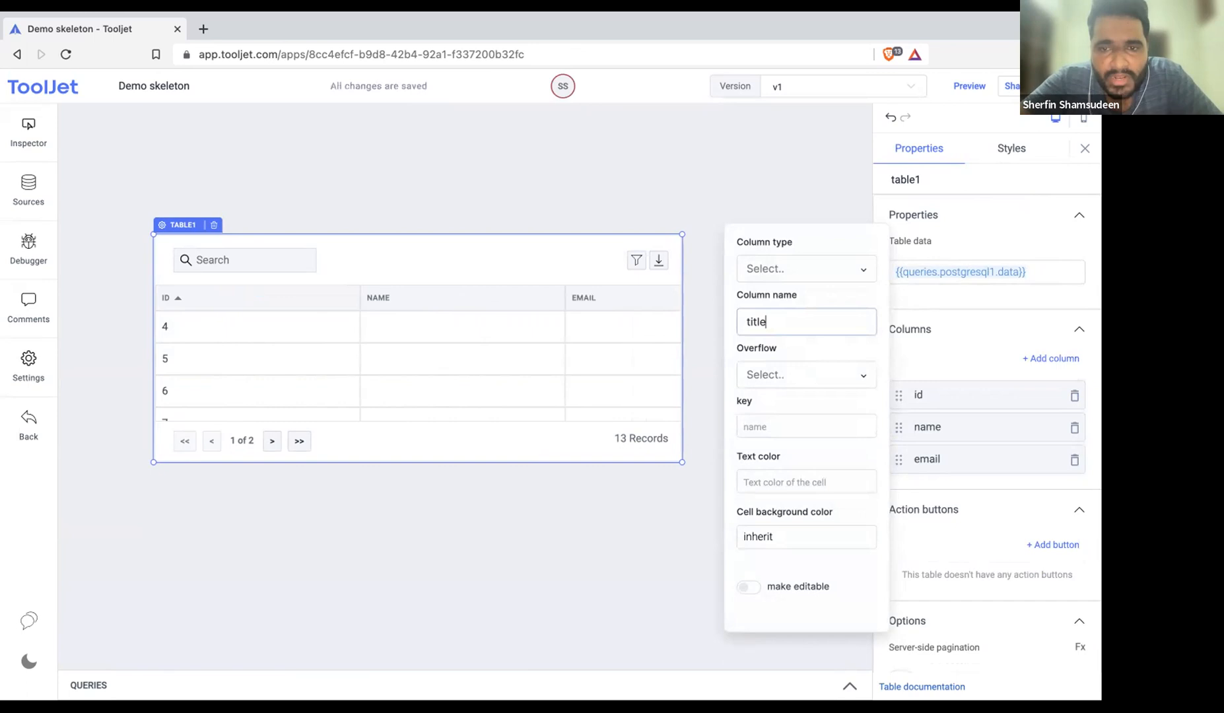
Rename the table's email column to description
{"action": "left_click", "coordinate": [934, 451]}
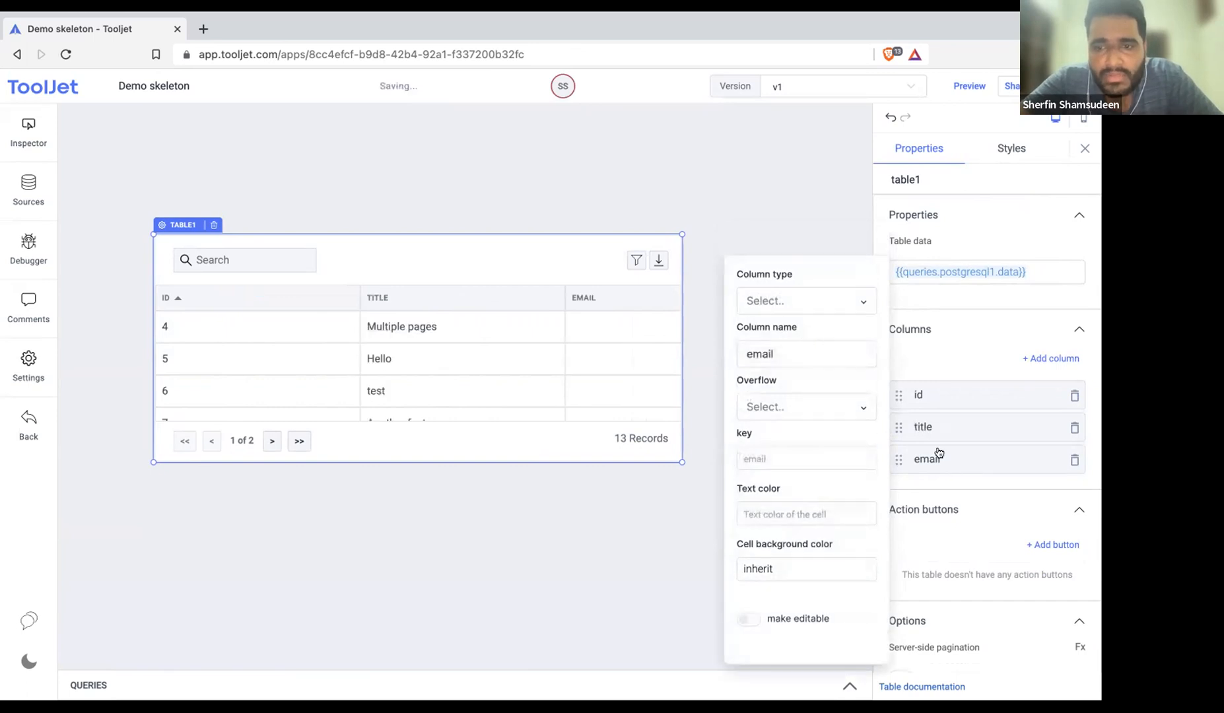
{"action": "left_click", "coordinate": [812, 351]}
{"action": "key", "text": "ctrl+a"}
{"action": "type", "text": "description"}
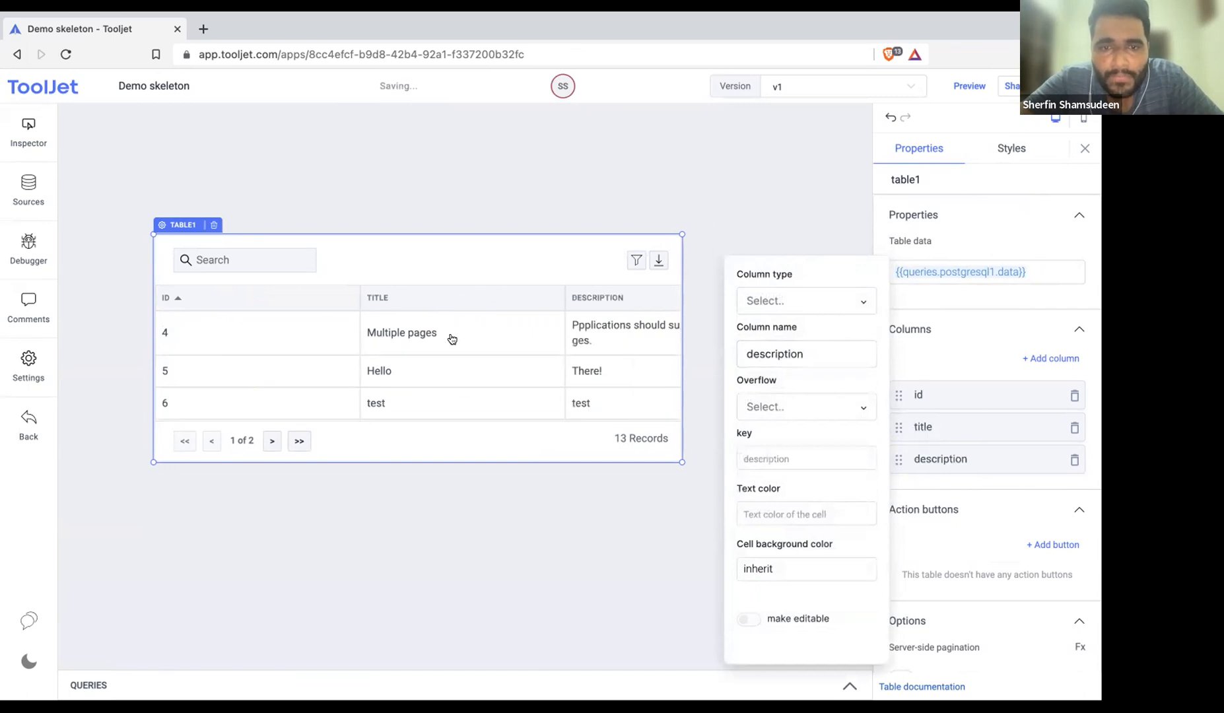
Narrow the ID column, then move the table up the canvas and make it taller to fit more rows
{"action": "left_click_drag", "start_coordinate": [356, 295], "coordinate": [228, 297]}
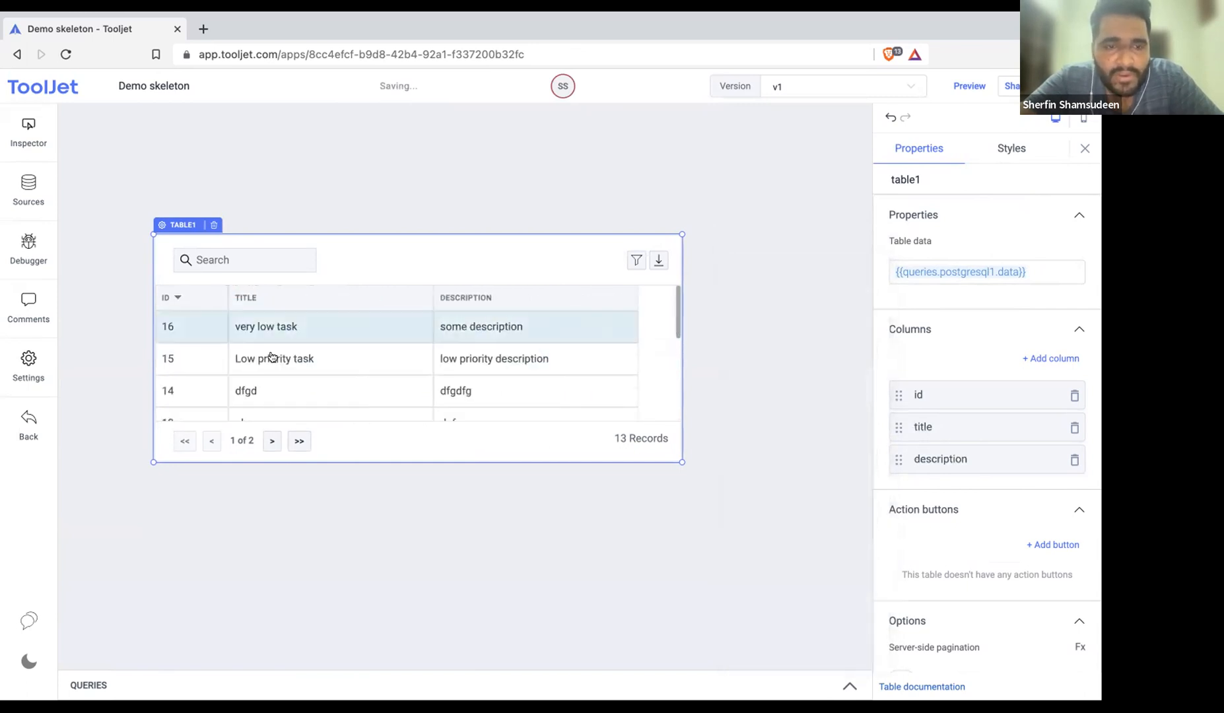
{"action": "left_click_drag", "start_coordinate": [365, 459], "coordinate": [349, 575]}
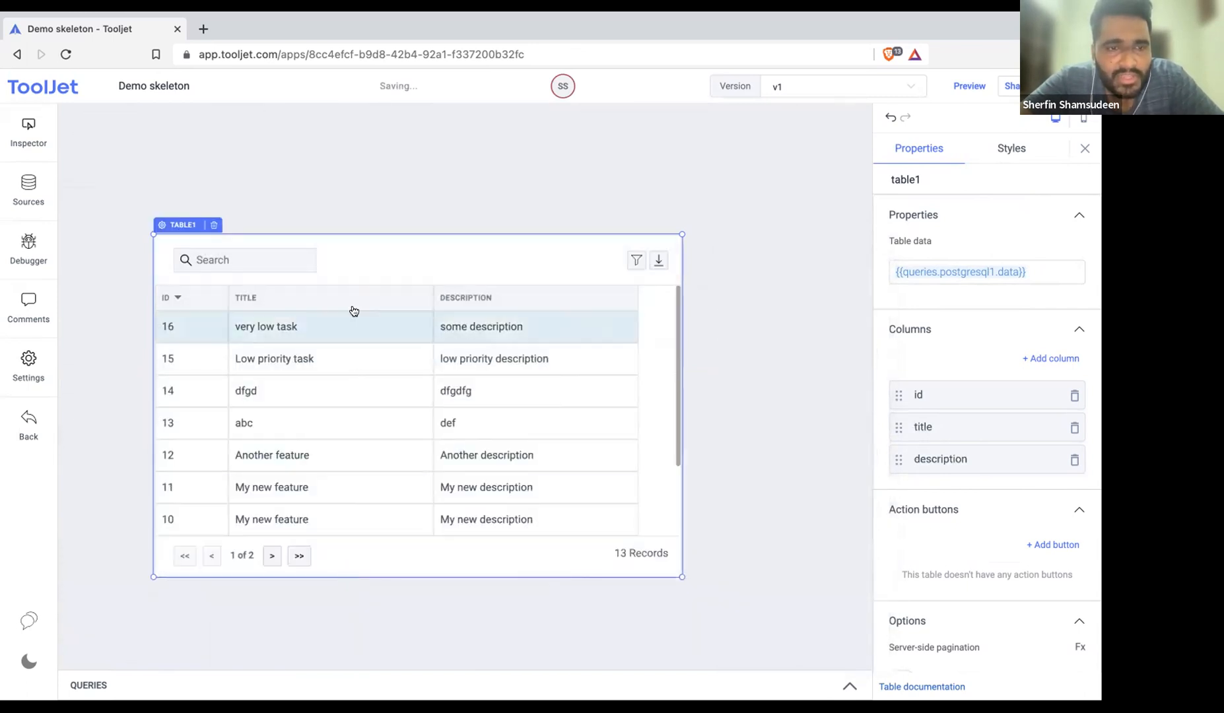
{"action": "left_click_drag", "start_coordinate": [363, 251], "coordinate": [366, 162]}
{"action": "left_click_drag", "start_coordinate": [341, 489], "coordinate": [342, 547]}
View the table's second page and return to the first, then review the SQL statement of the postgresql1 query
{"action": "left_click", "coordinate": [272, 525]}
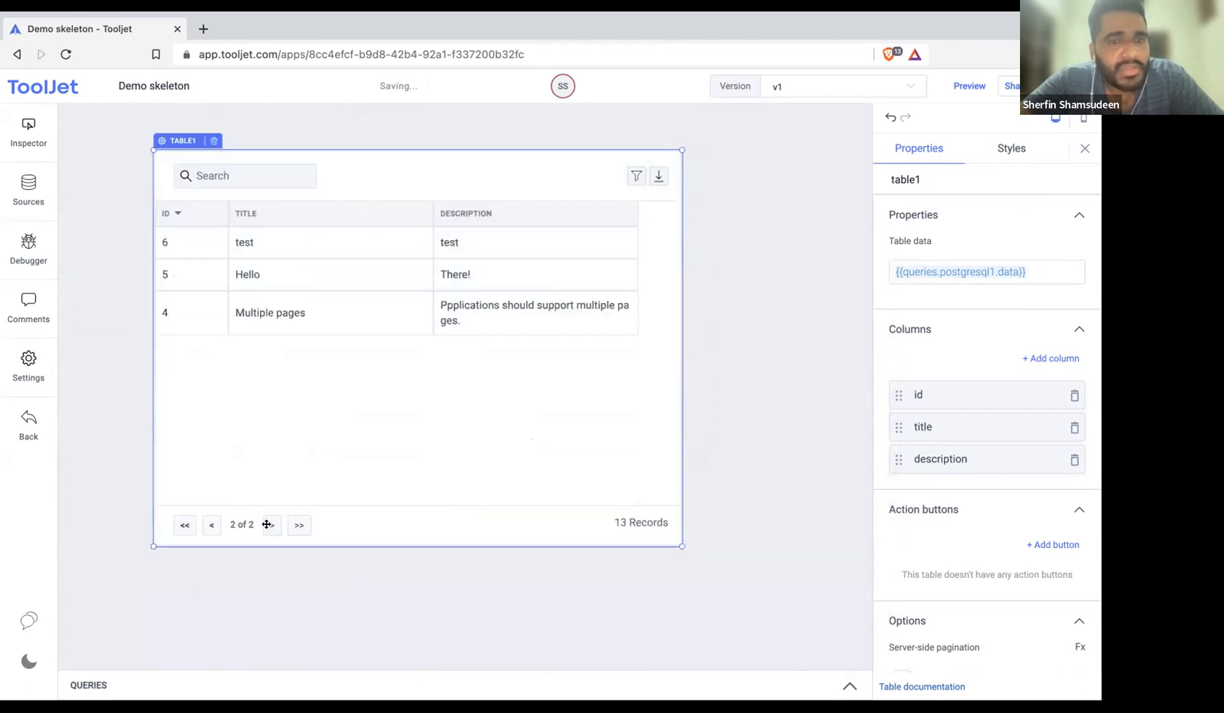
{"action": "left_click", "coordinate": [212, 525]}
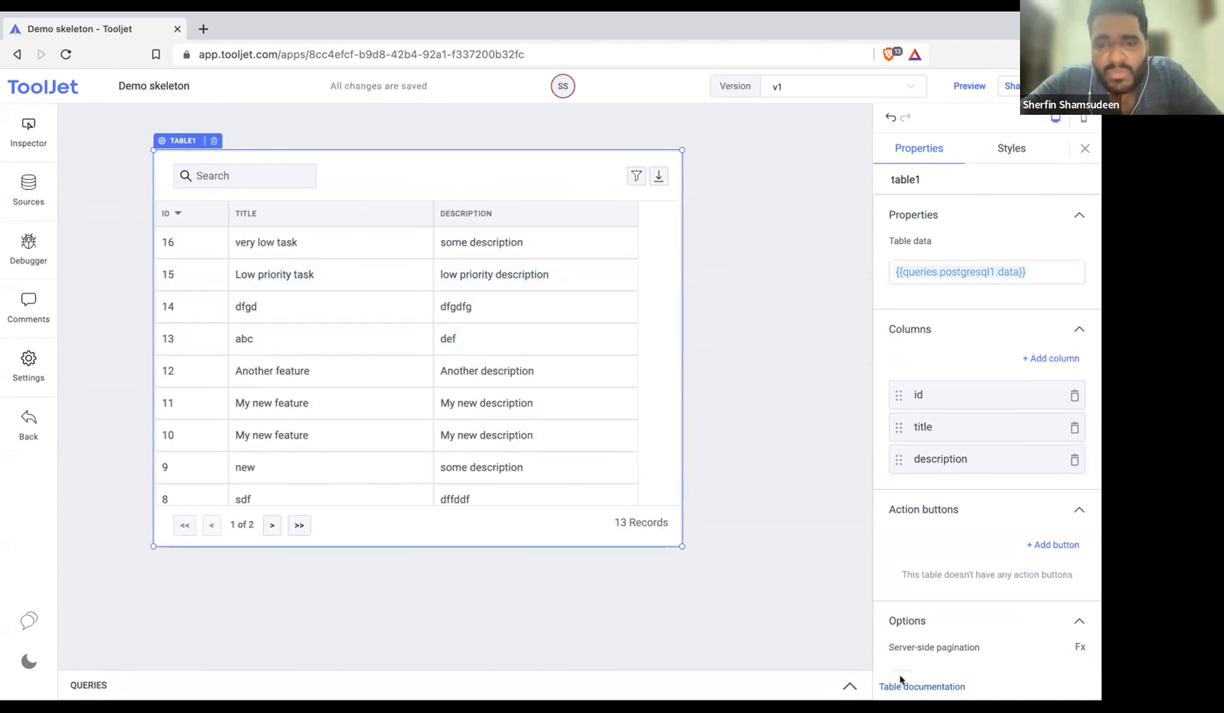
{"action": "left_click", "coordinate": [852, 687]}
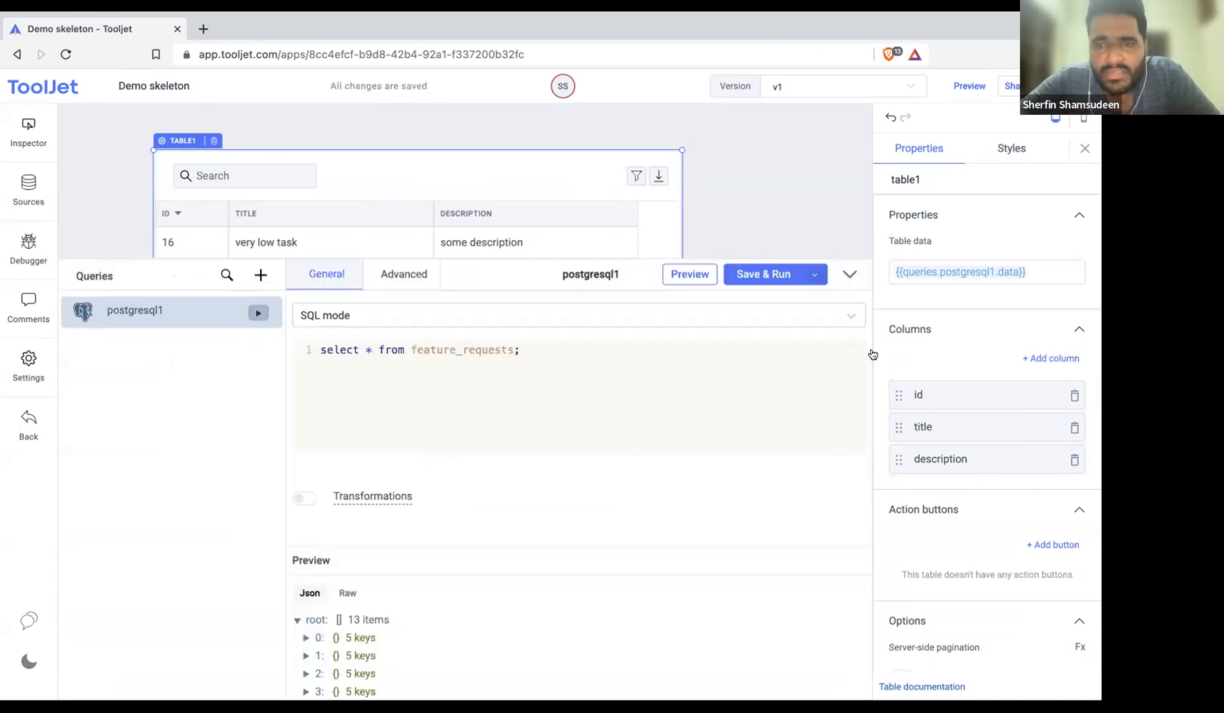
{"action": "left_click", "coordinate": [479, 349]}
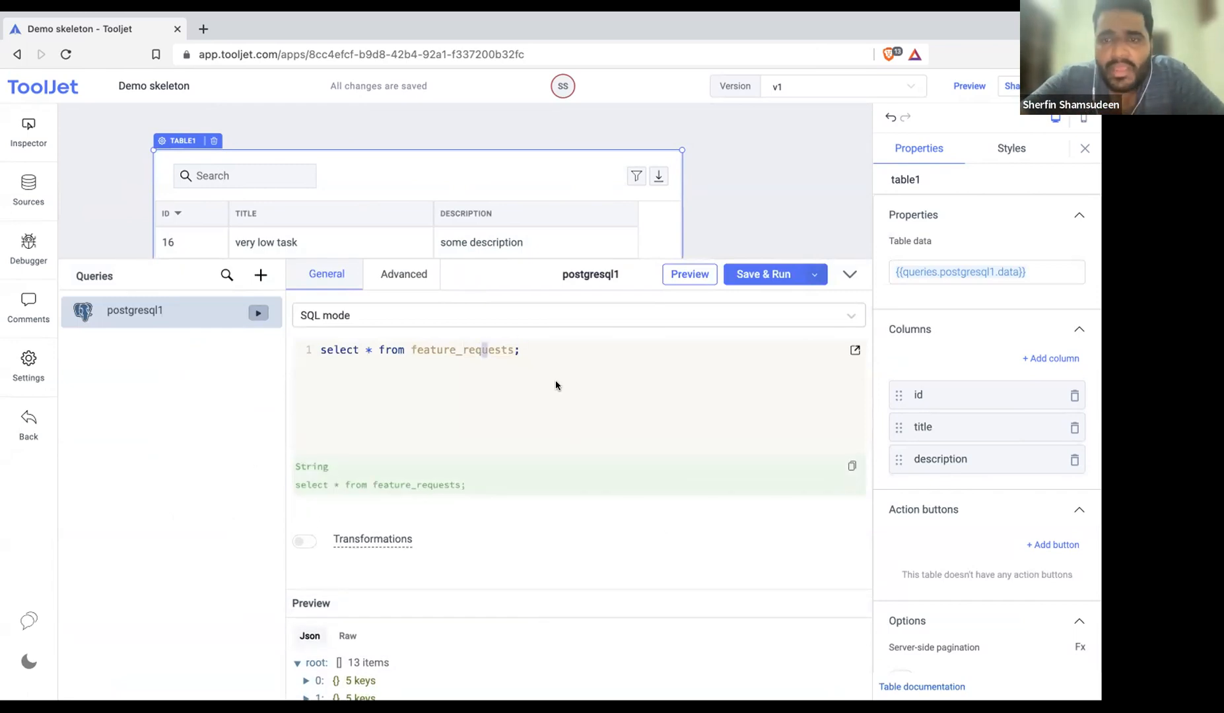
{"action": "left_click", "coordinate": [850, 276]}
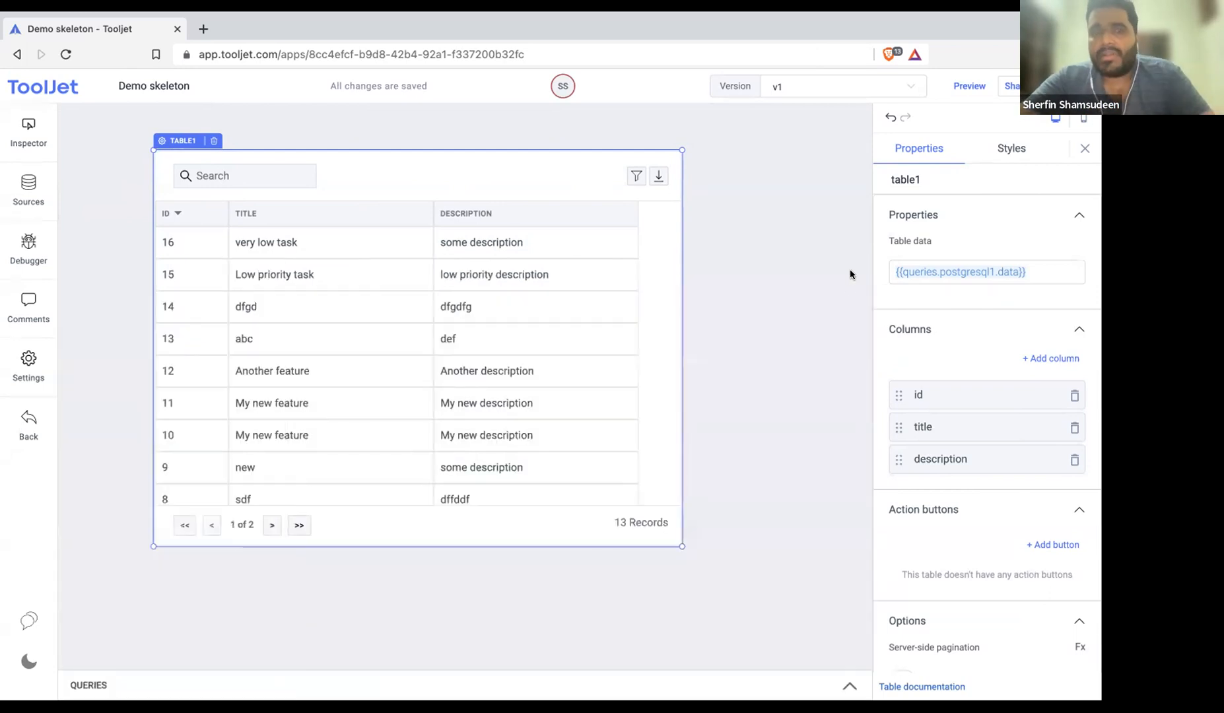
Return to the applications dashboard and launch the Feature requests app
{"action": "left_click", "coordinate": [32, 85]}
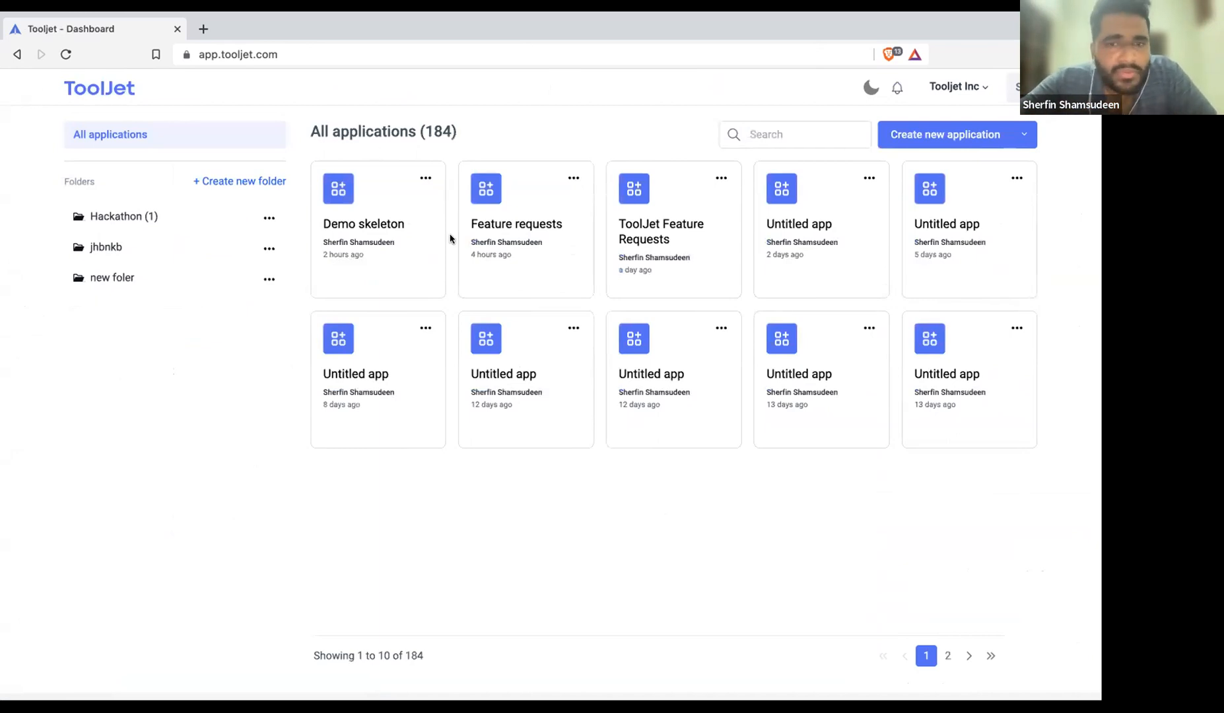
{"action": "mouse_move", "coordinate": [516, 270]}
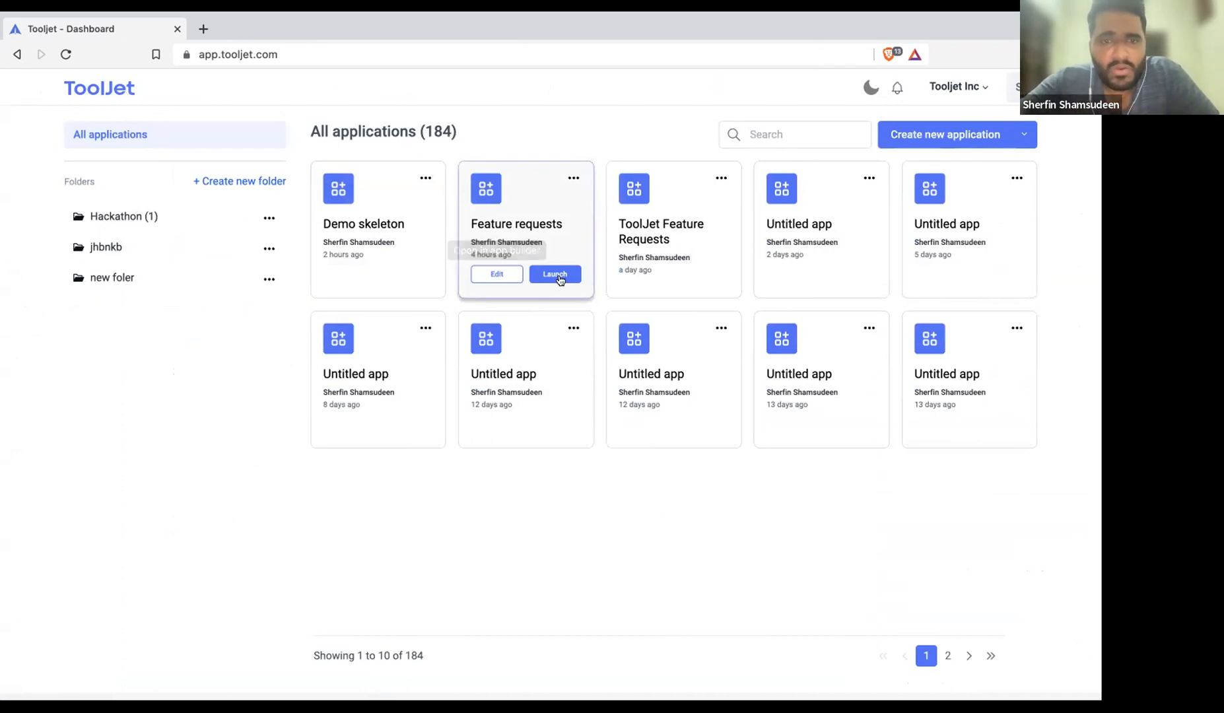
{"action": "left_click", "coordinate": [559, 275]}
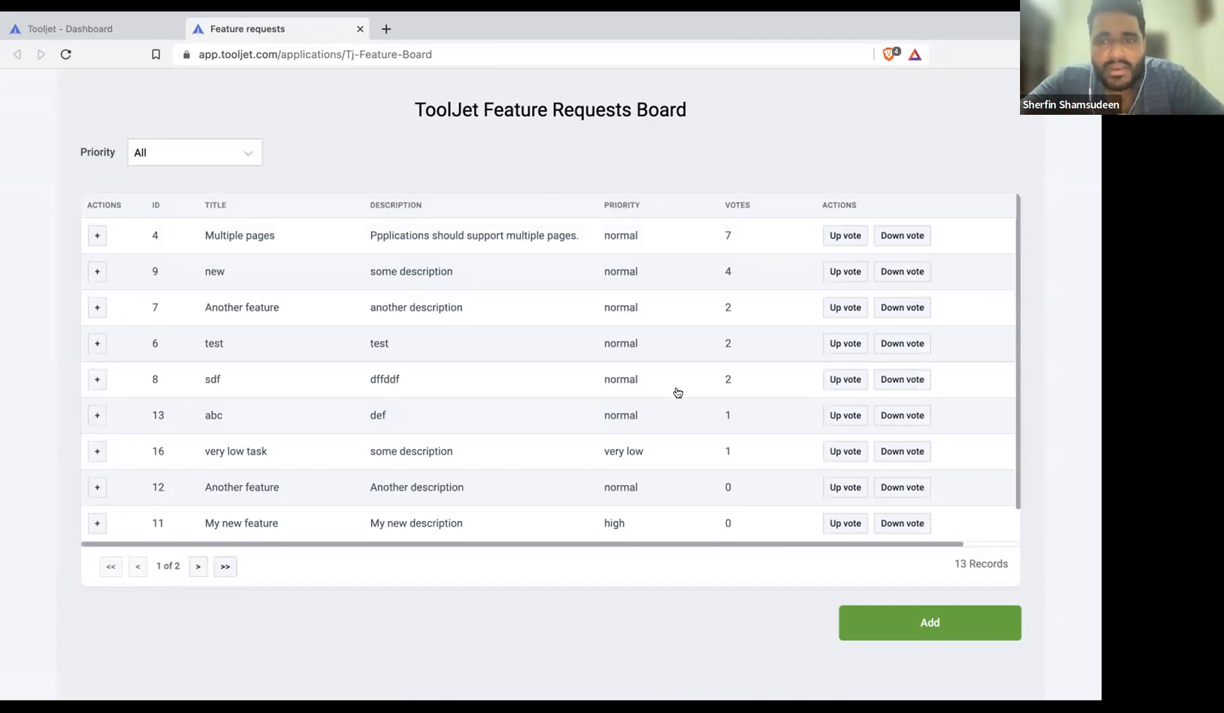
Look through the rows of the feature requests board and up vote the "abc" request twice
{"action": "scroll", "coordinate": [569, 451], "scroll_direction": "down", "scroll_amount": 1}
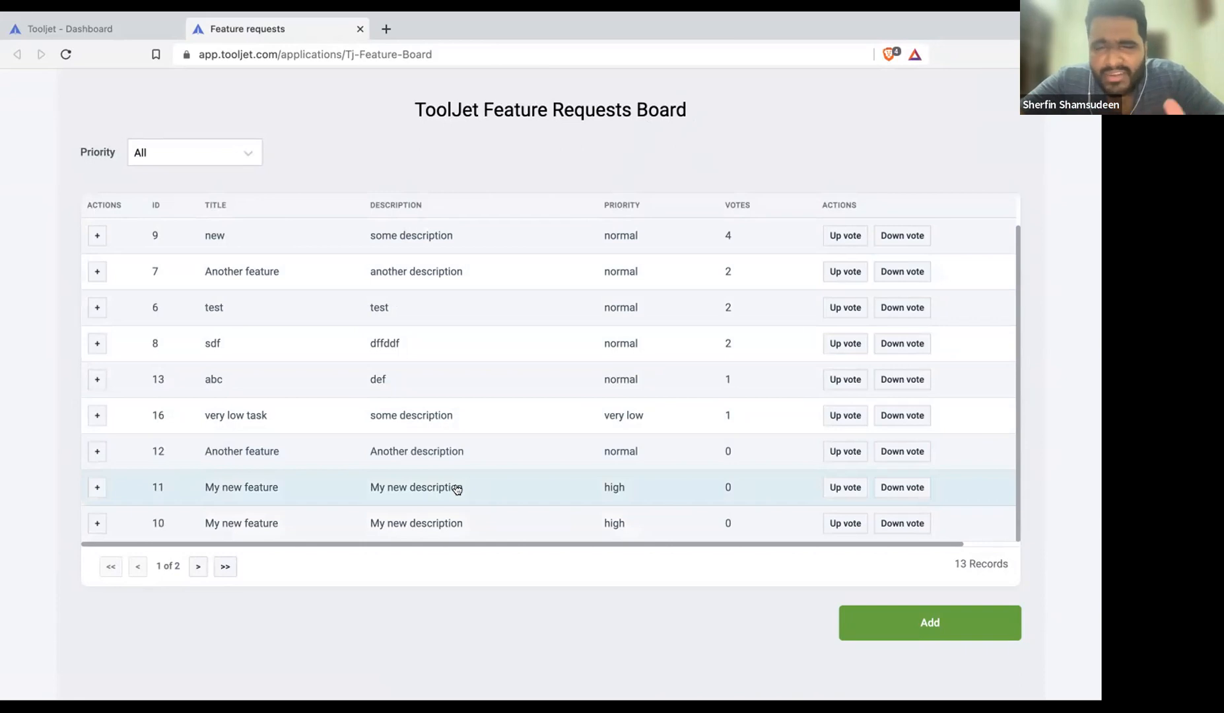
{"action": "scroll", "coordinate": [518, 380], "scroll_direction": "up", "scroll_amount": 1}
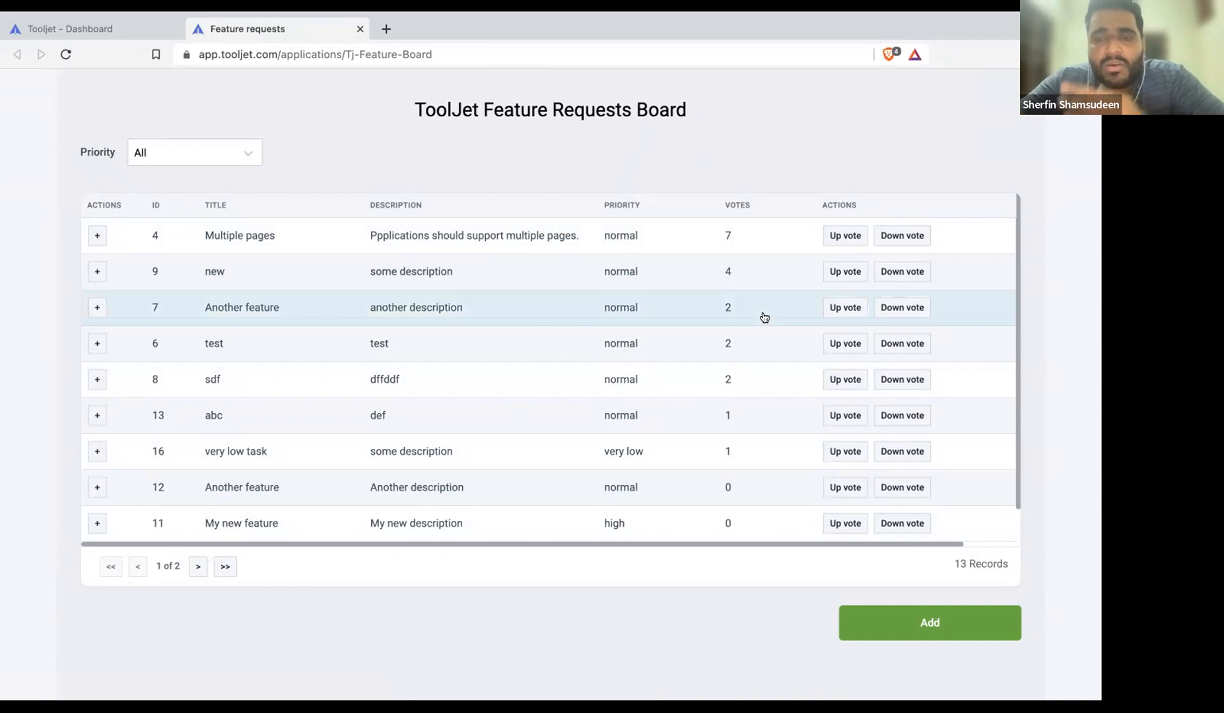
{"action": "scroll", "coordinate": [765, 318], "scroll_direction": "down", "scroll_amount": 1}
{"action": "scroll", "coordinate": [764, 317], "scroll_direction": "up", "scroll_amount": 1}
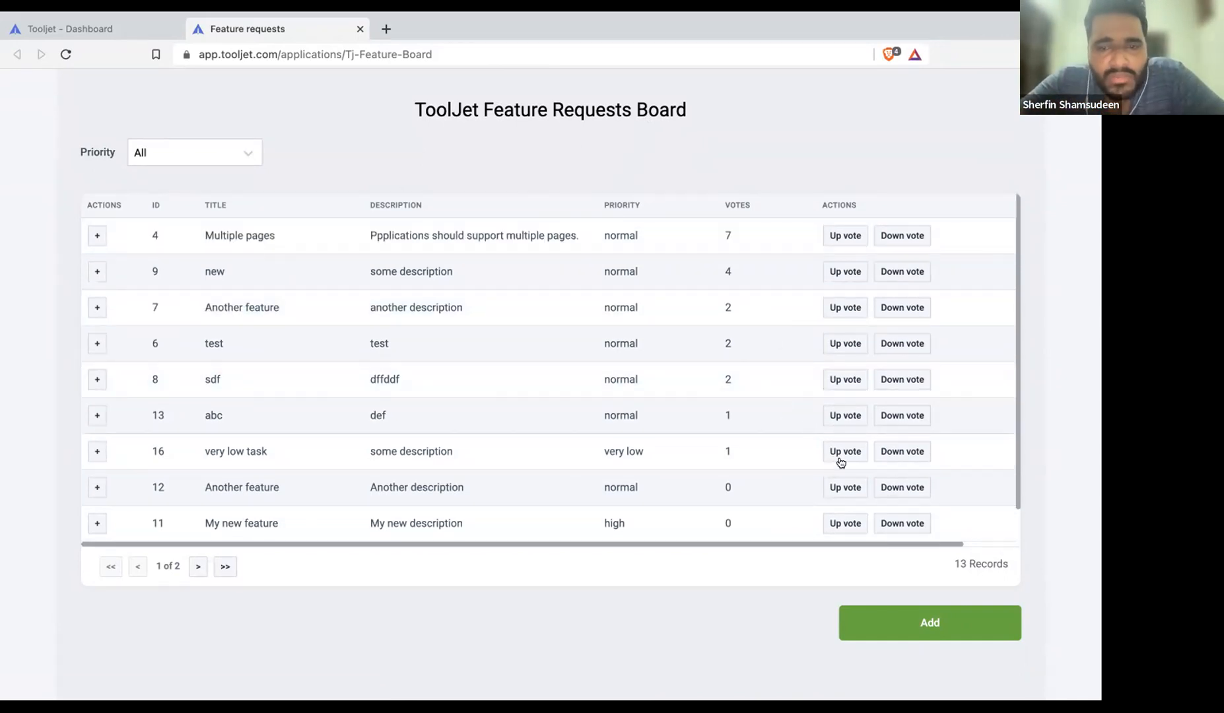
{"action": "scroll", "coordinate": [760, 382], "scroll_direction": "down", "scroll_amount": 1}
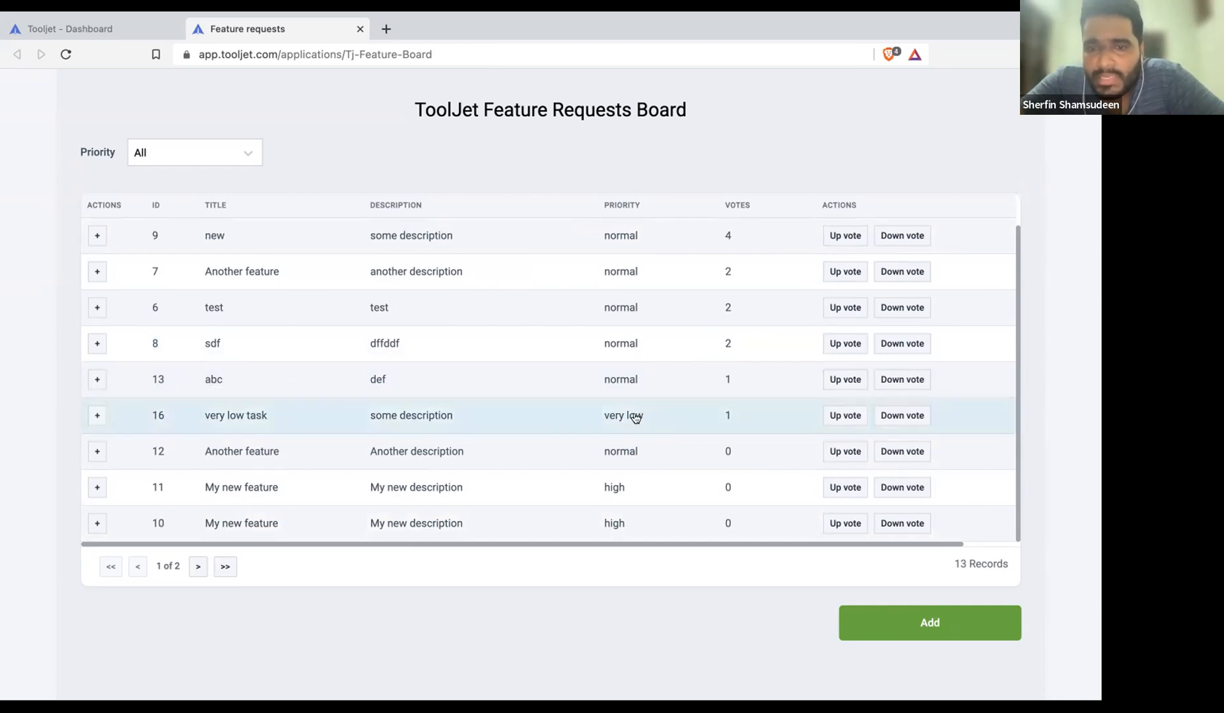
{"action": "left_click", "coordinate": [846, 377]}
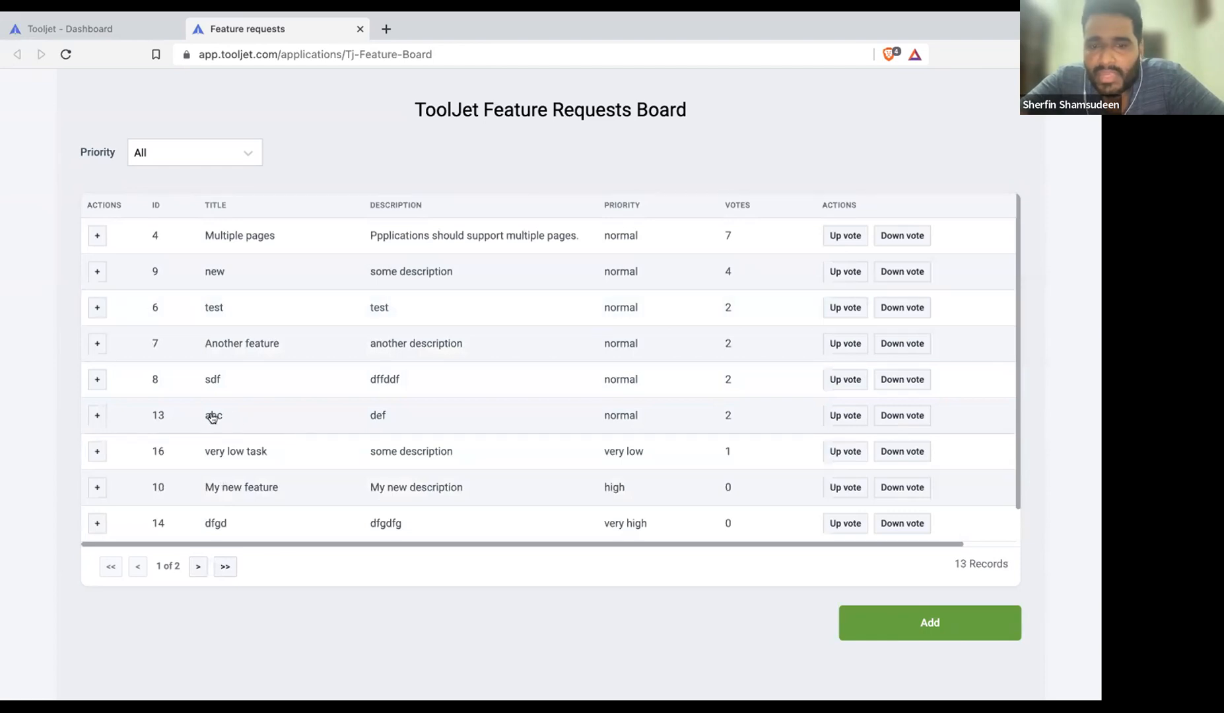
{"action": "left_click", "coordinate": [841, 418]}
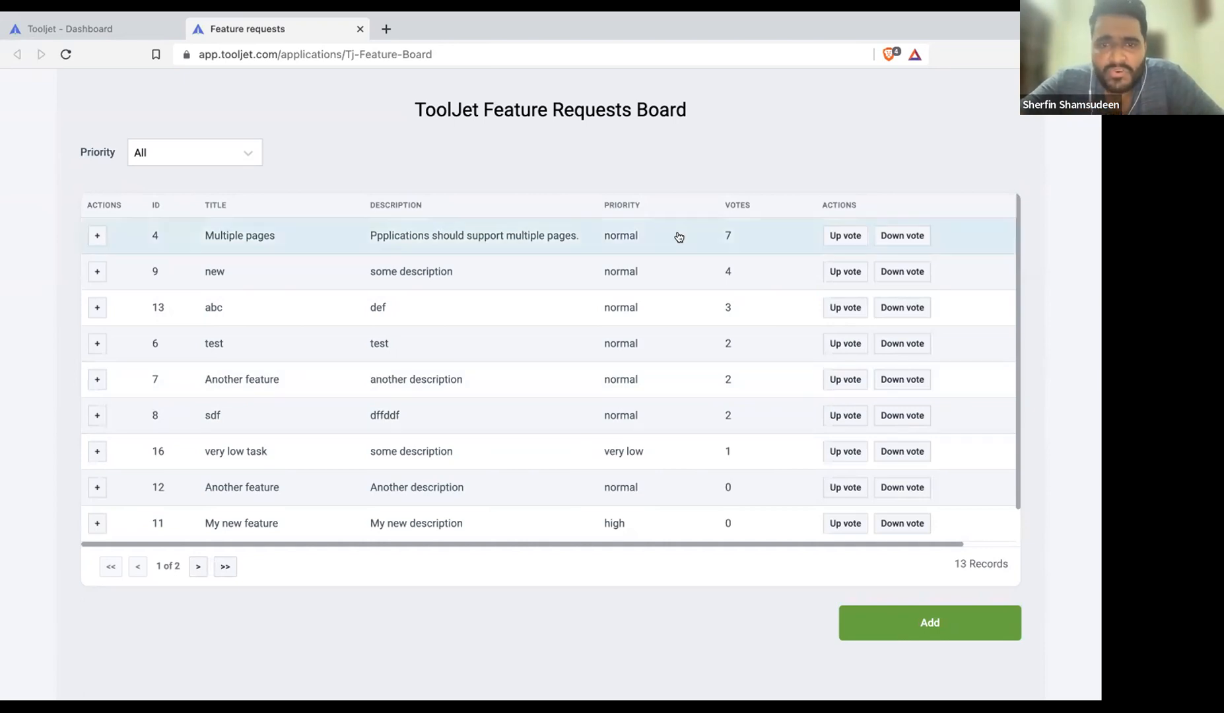
{"action": "scroll", "coordinate": [612, 357], "scroll_direction": "down", "scroll_amount": 1}
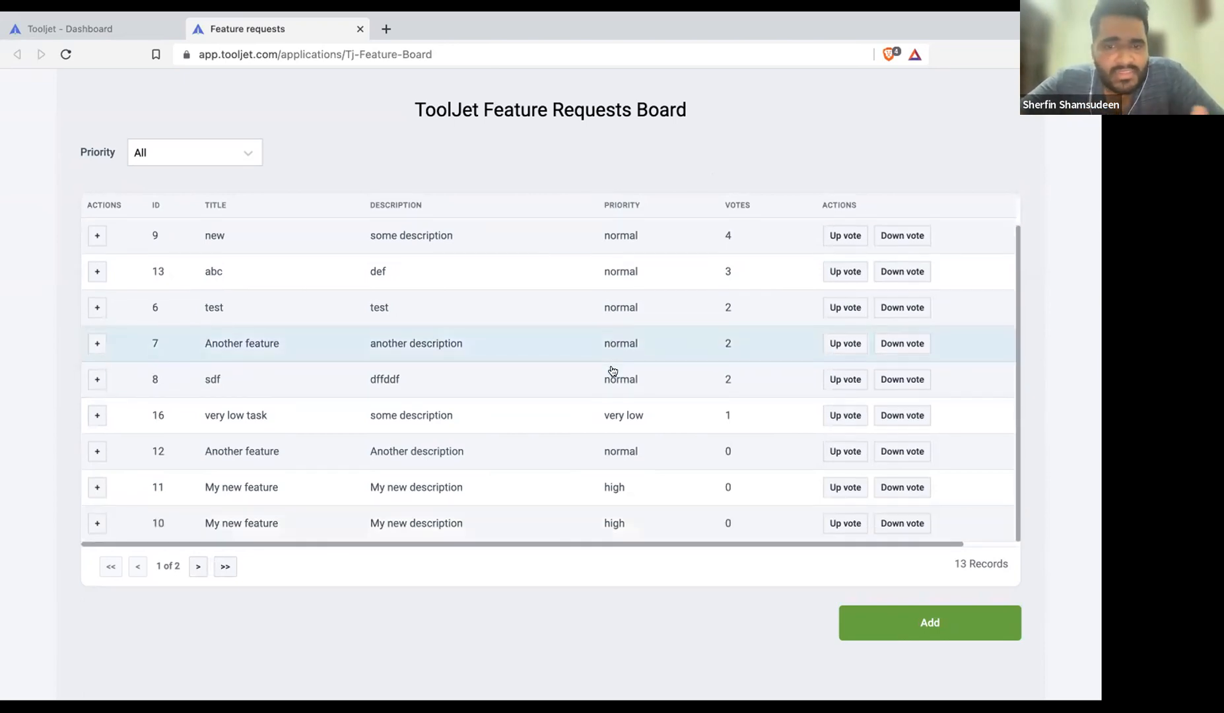
{"action": "scroll", "coordinate": [612, 371], "scroll_direction": "up", "scroll_amount": 1}
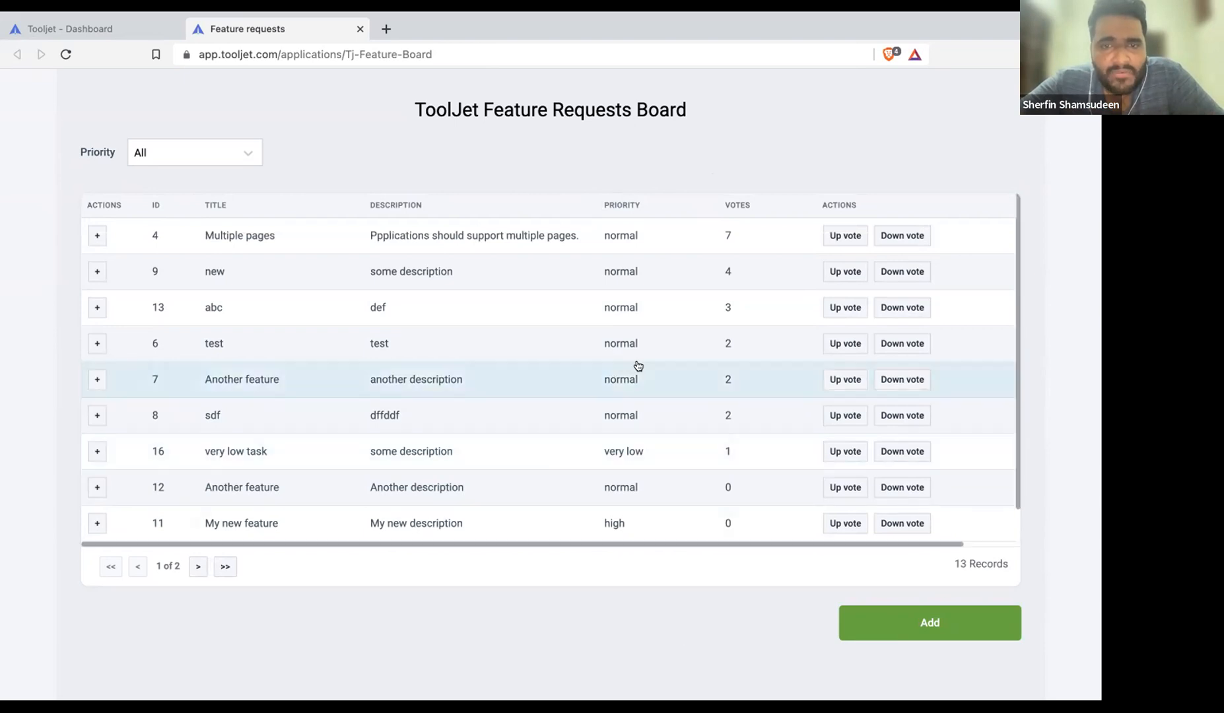
{"action": "scroll", "coordinate": [637, 366], "scroll_direction": "down", "scroll_amount": 1}
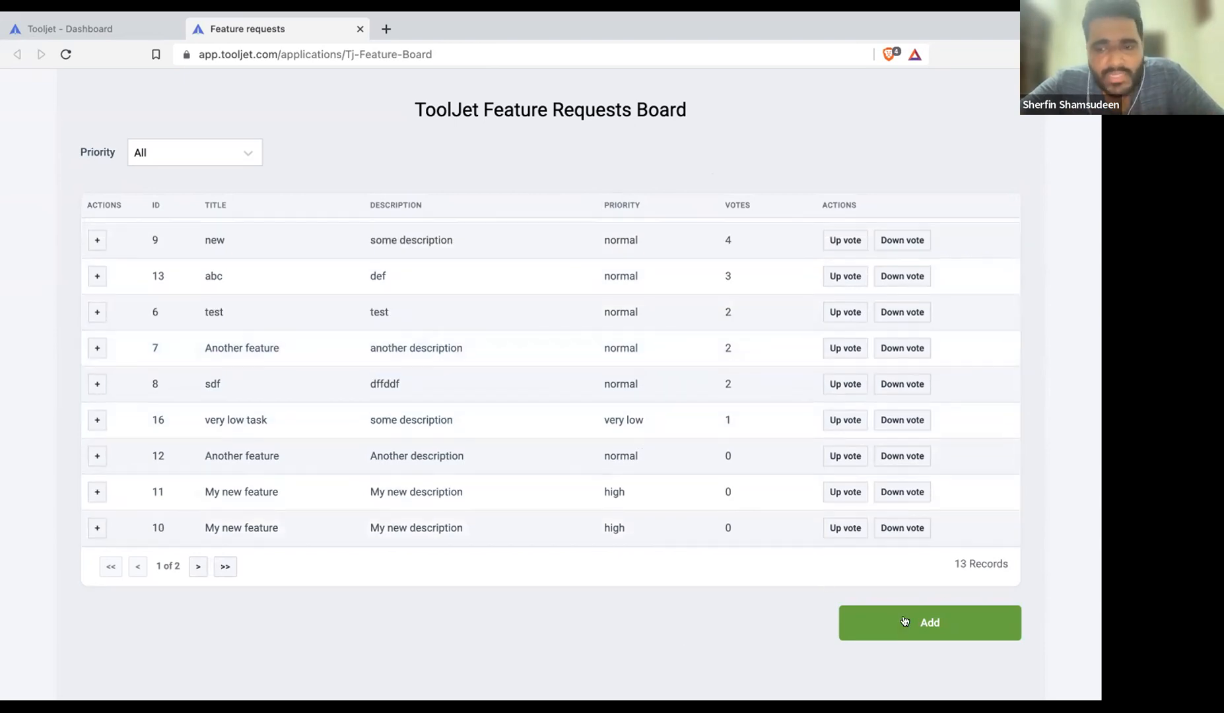
Add a feature request titled "New name" with description "New desc" and priority Very high, and check its row in the board
{"action": "left_click", "coordinate": [917, 624]}
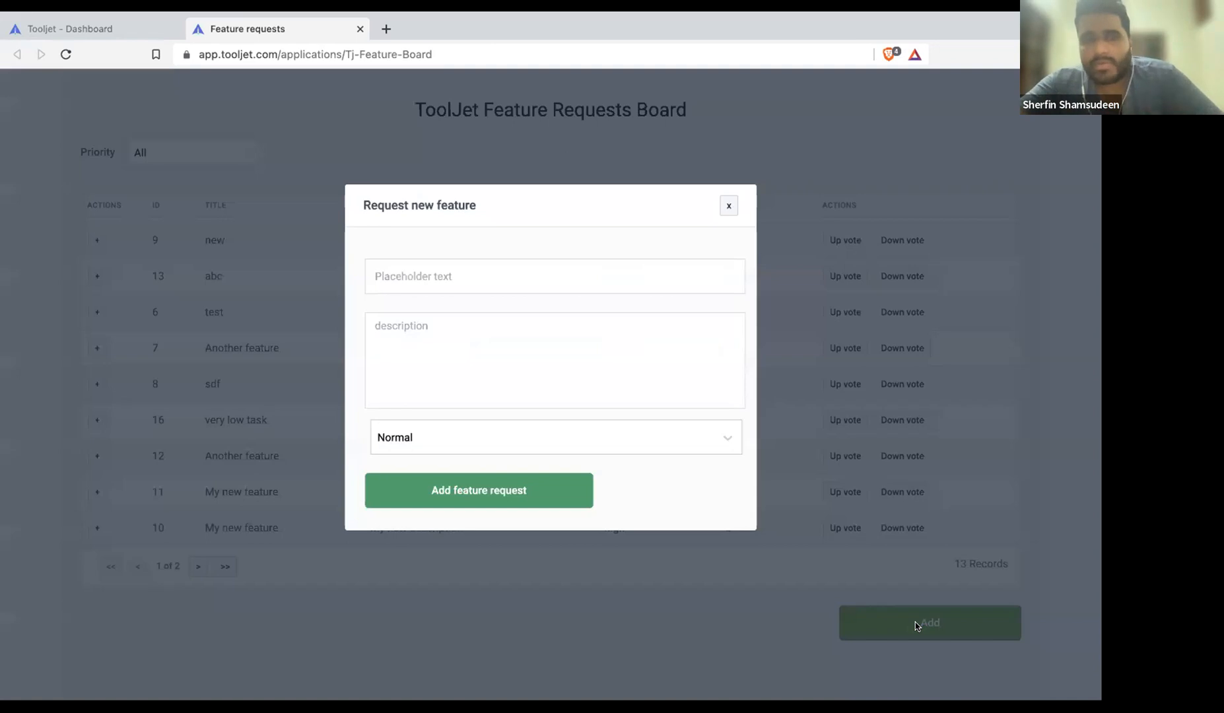
{"action": "left_click", "coordinate": [481, 266]}
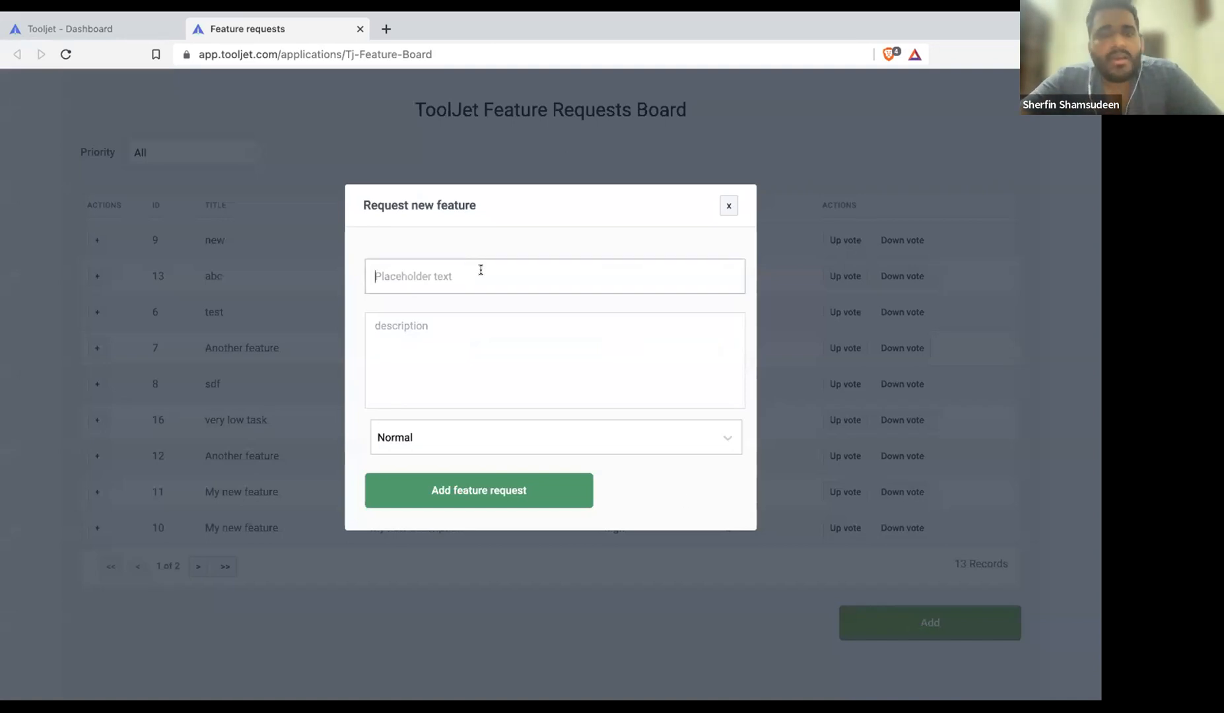
{"action": "type", "text": "New "}
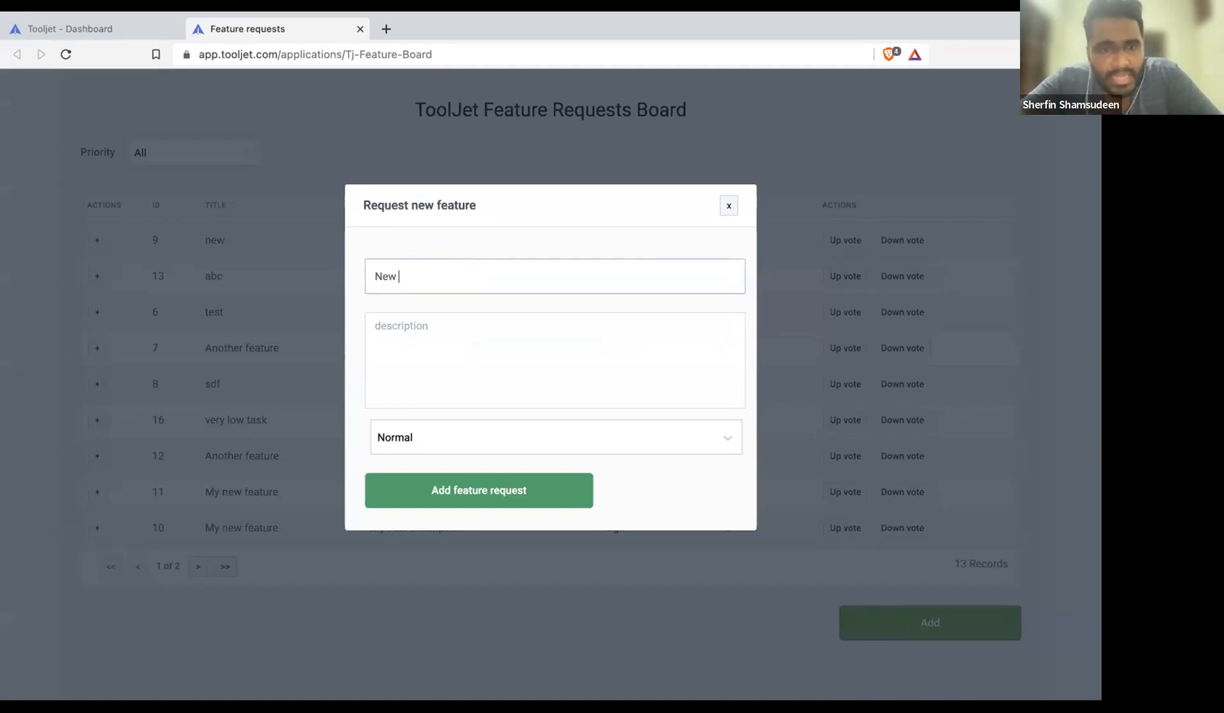
{"action": "type", "text": "name"}
{"action": "left_click", "coordinate": [476, 319]}
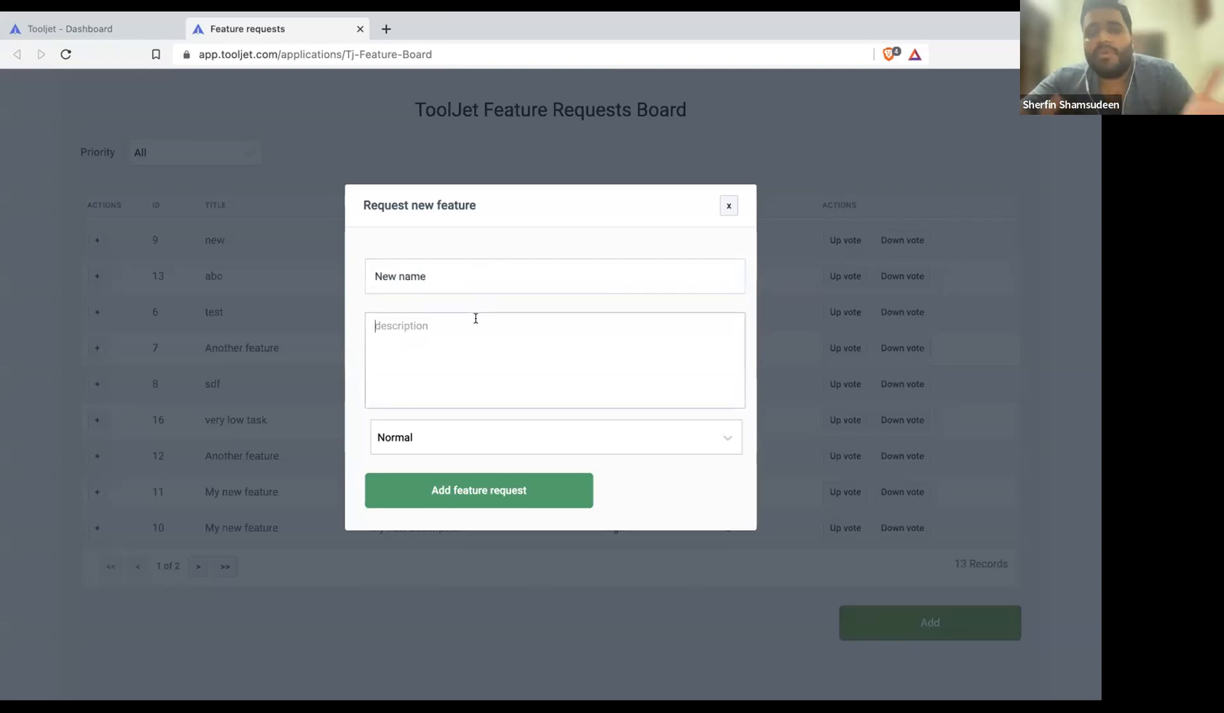
{"action": "type", "text": "New desc"}
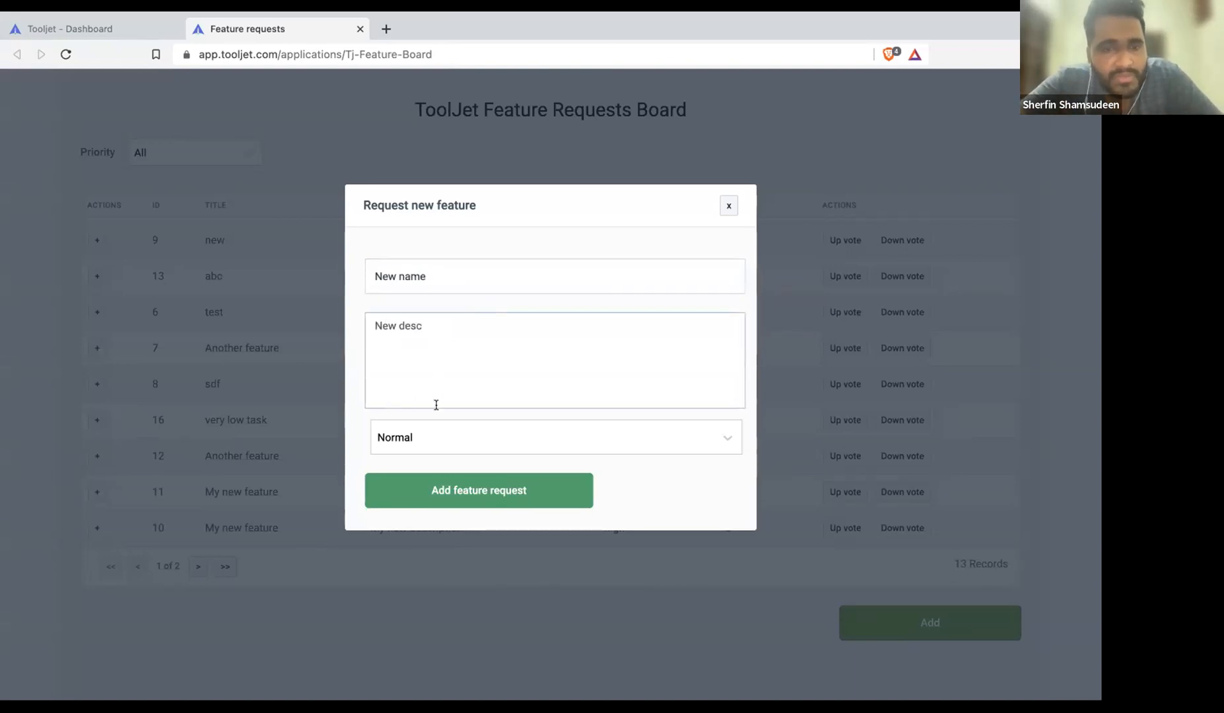
{"action": "left_click", "coordinate": [433, 436]}
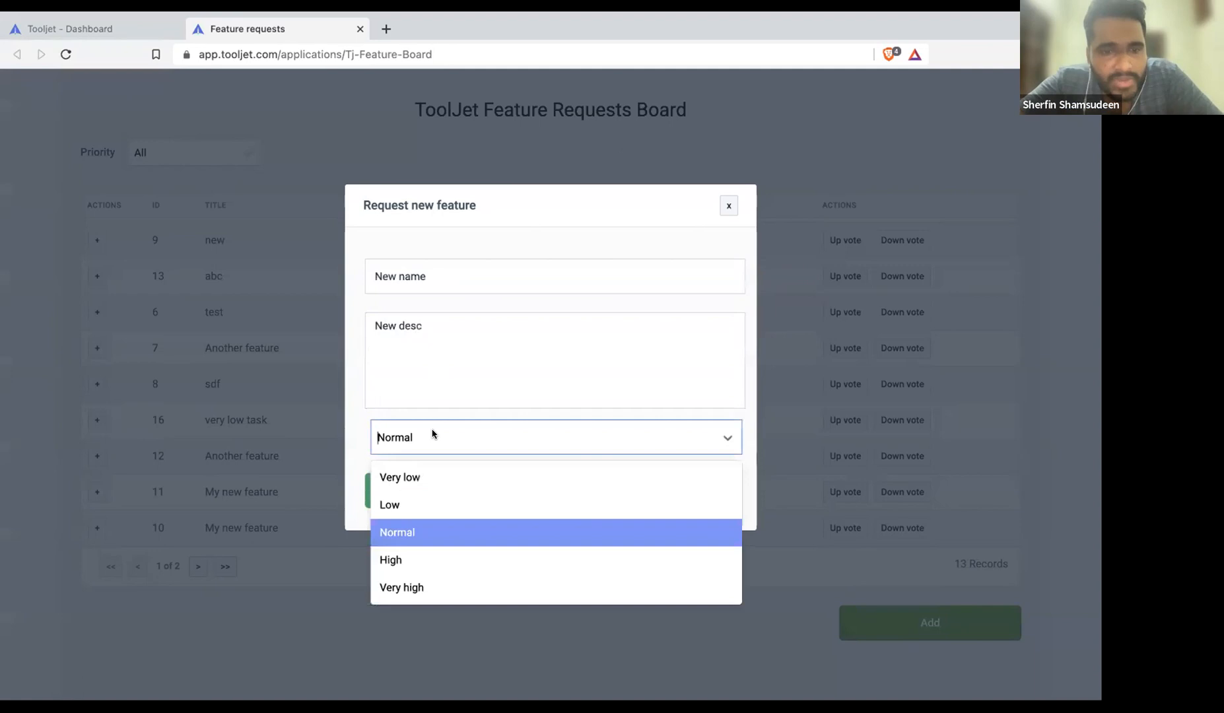
{"action": "left_click", "coordinate": [471, 595]}
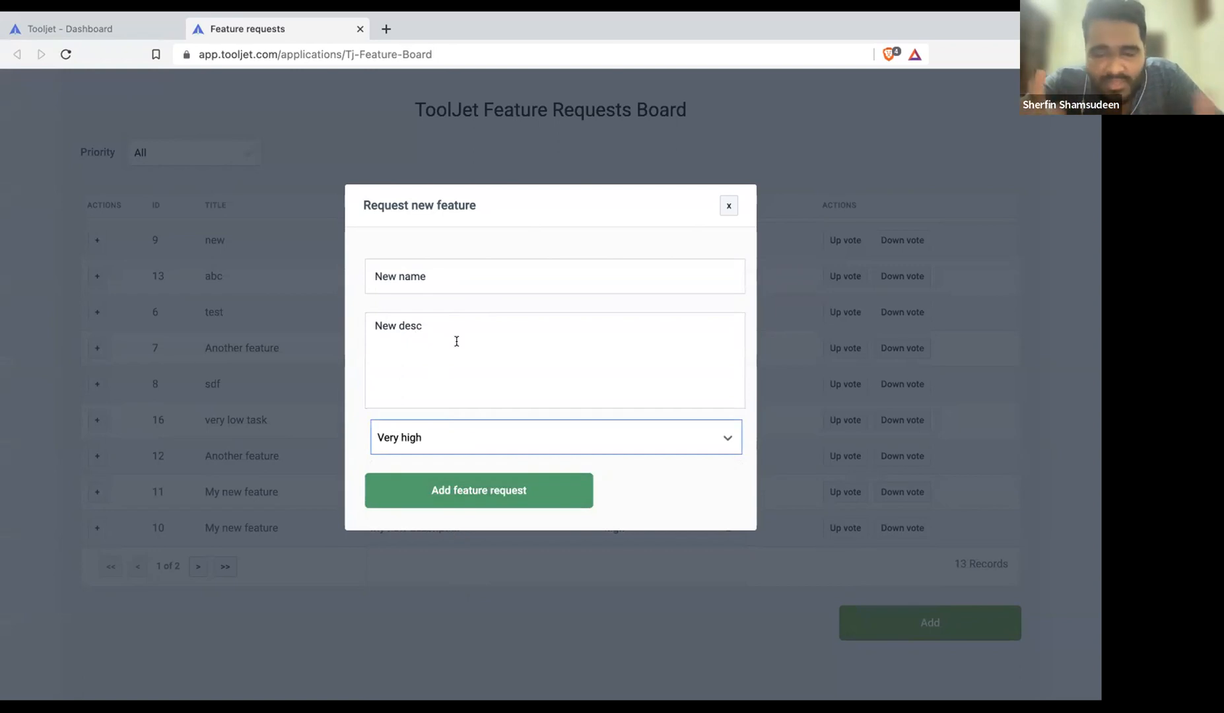
{"action": "left_click", "coordinate": [460, 488]}
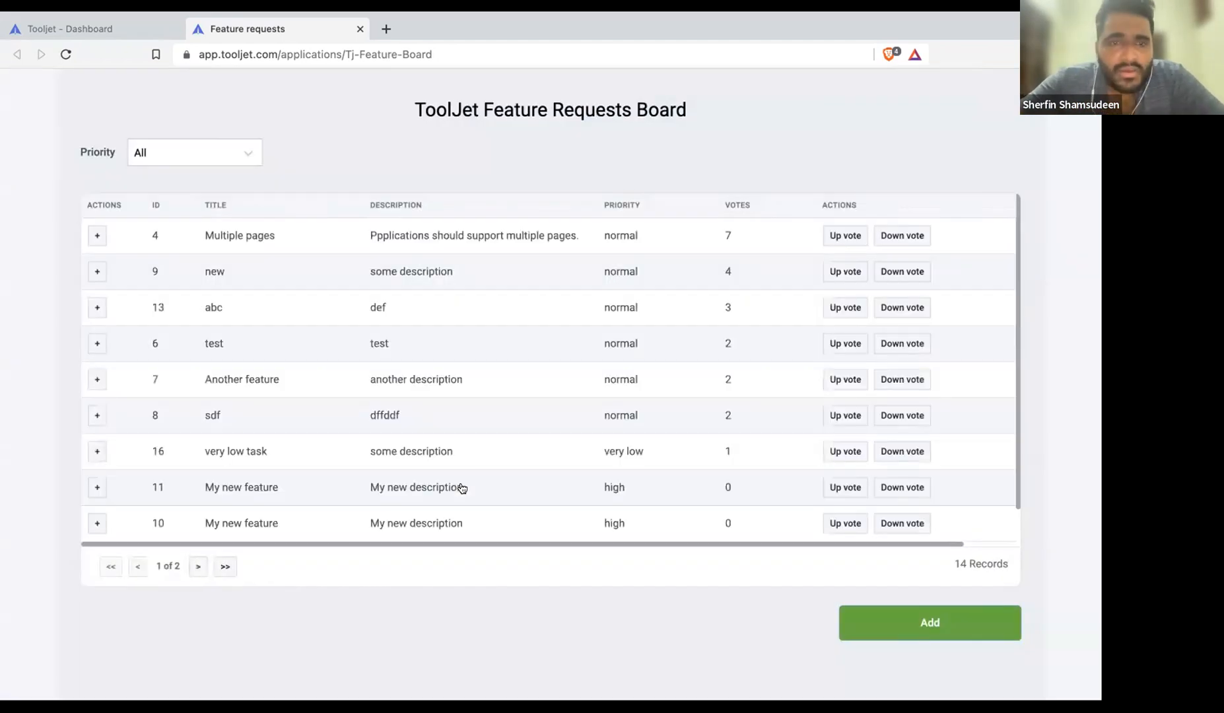
{"action": "scroll", "coordinate": [475, 422], "scroll_direction": "down", "scroll_amount": 1}
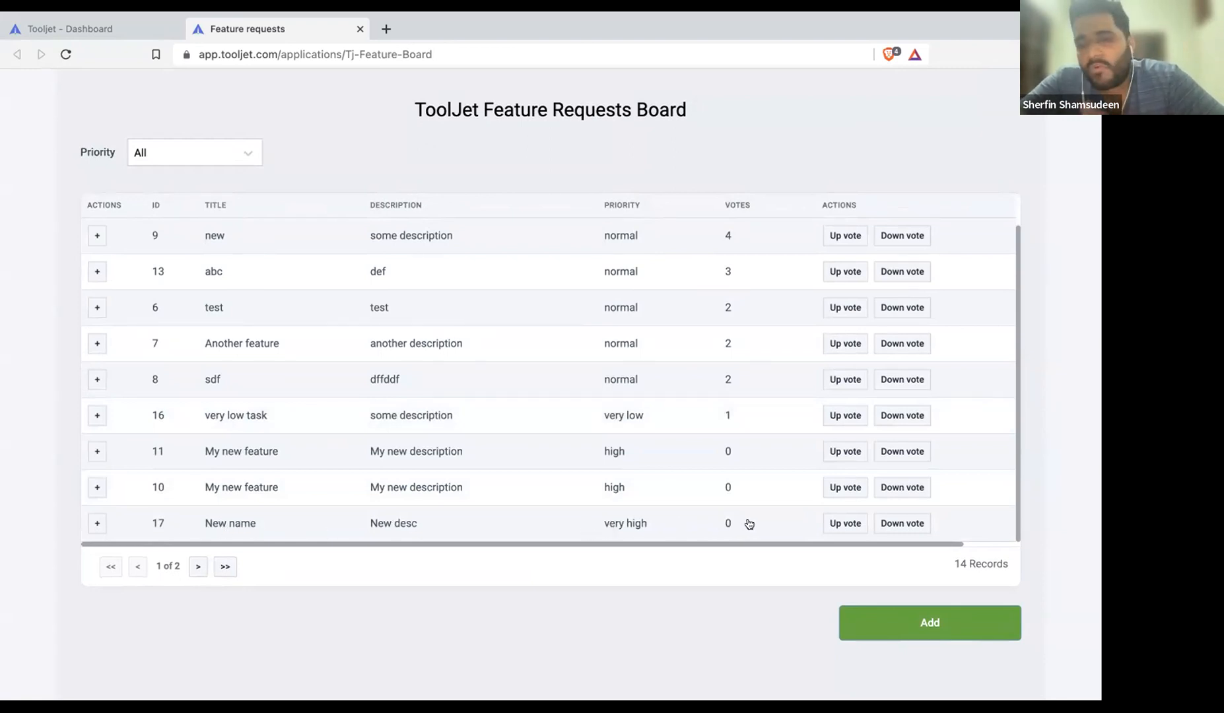
{"action": "scroll", "coordinate": [746, 522], "scroll_direction": "up", "scroll_amount": 1}
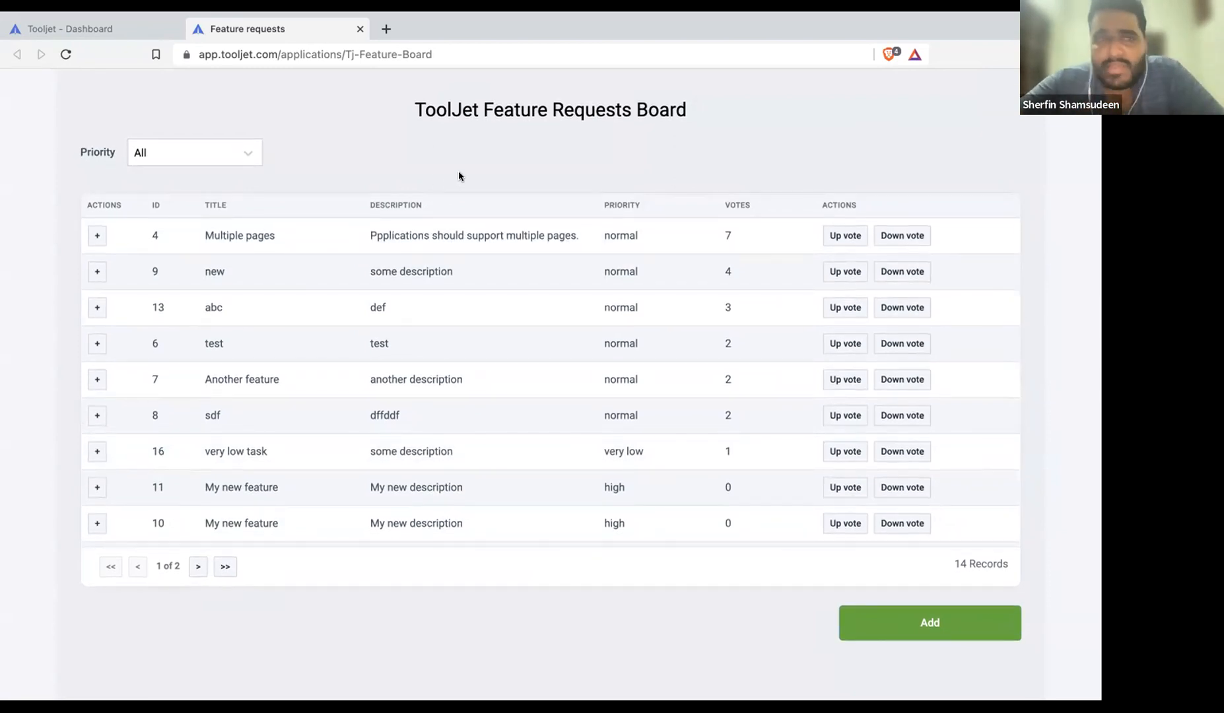
Filter the board by Very high priority, try the Very low filter, and reset the priority filter to All
{"action": "left_click", "coordinate": [211, 145]}
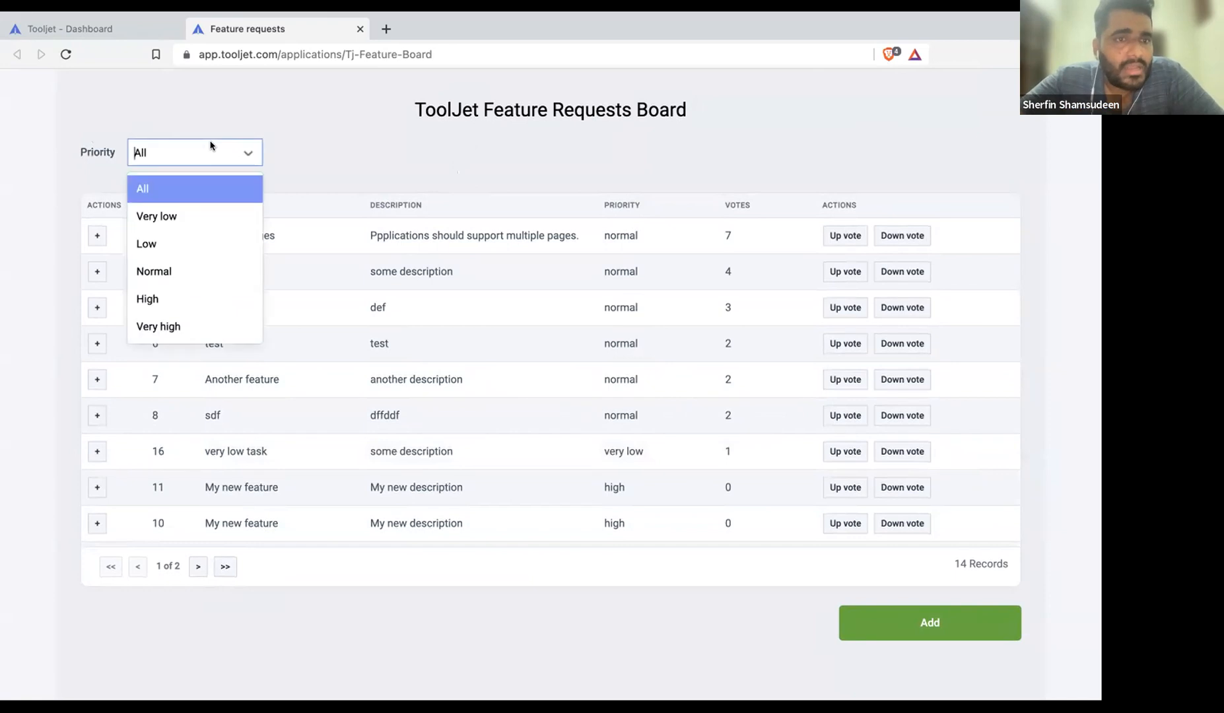
{"action": "left_click", "coordinate": [158, 190]}
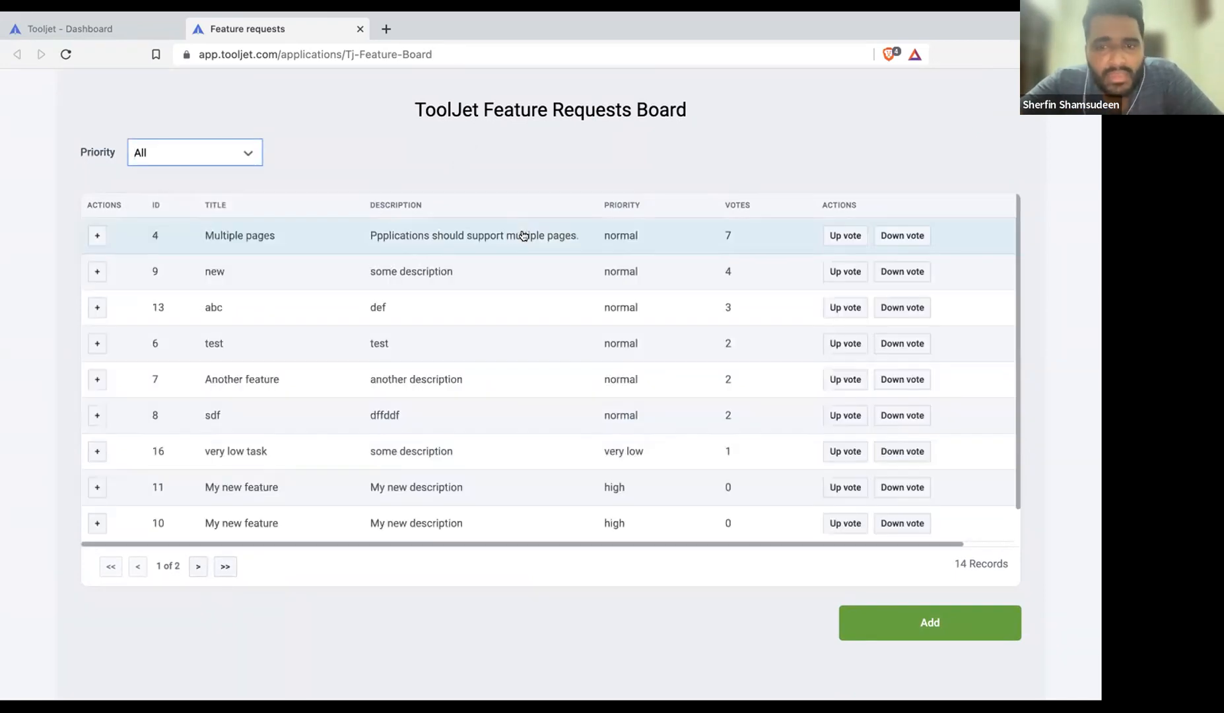
{"action": "left_click", "coordinate": [251, 160]}
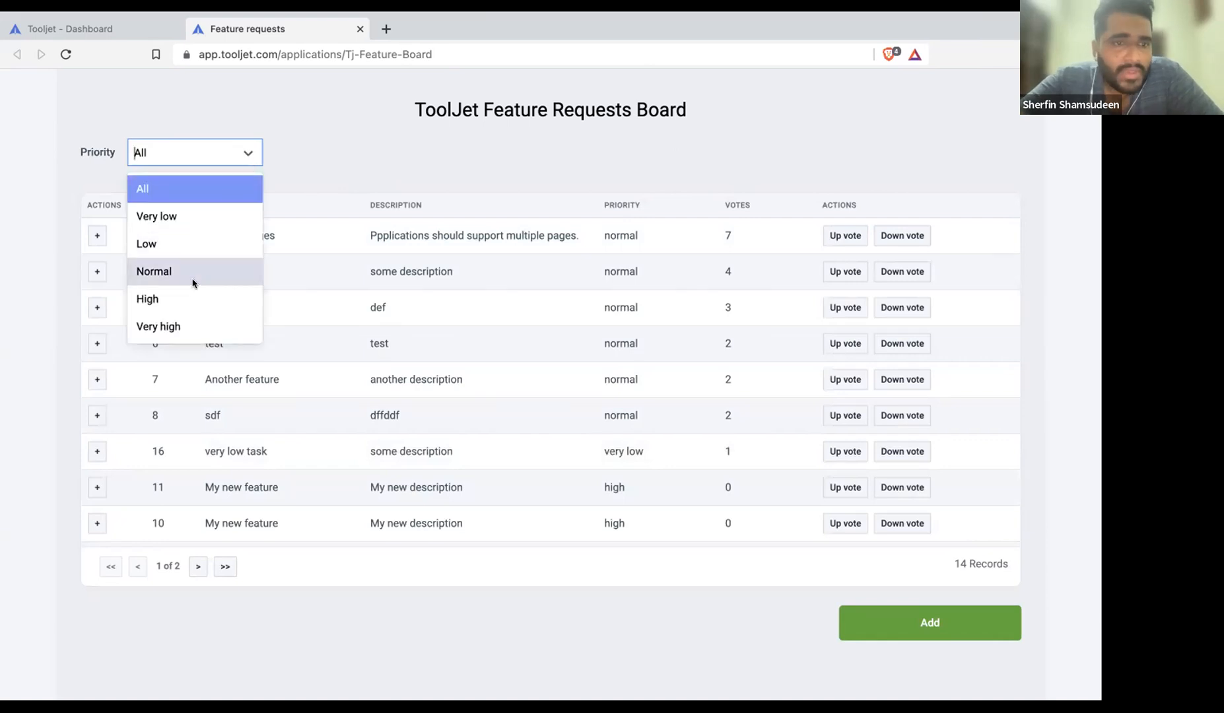
{"action": "left_click", "coordinate": [185, 326]}
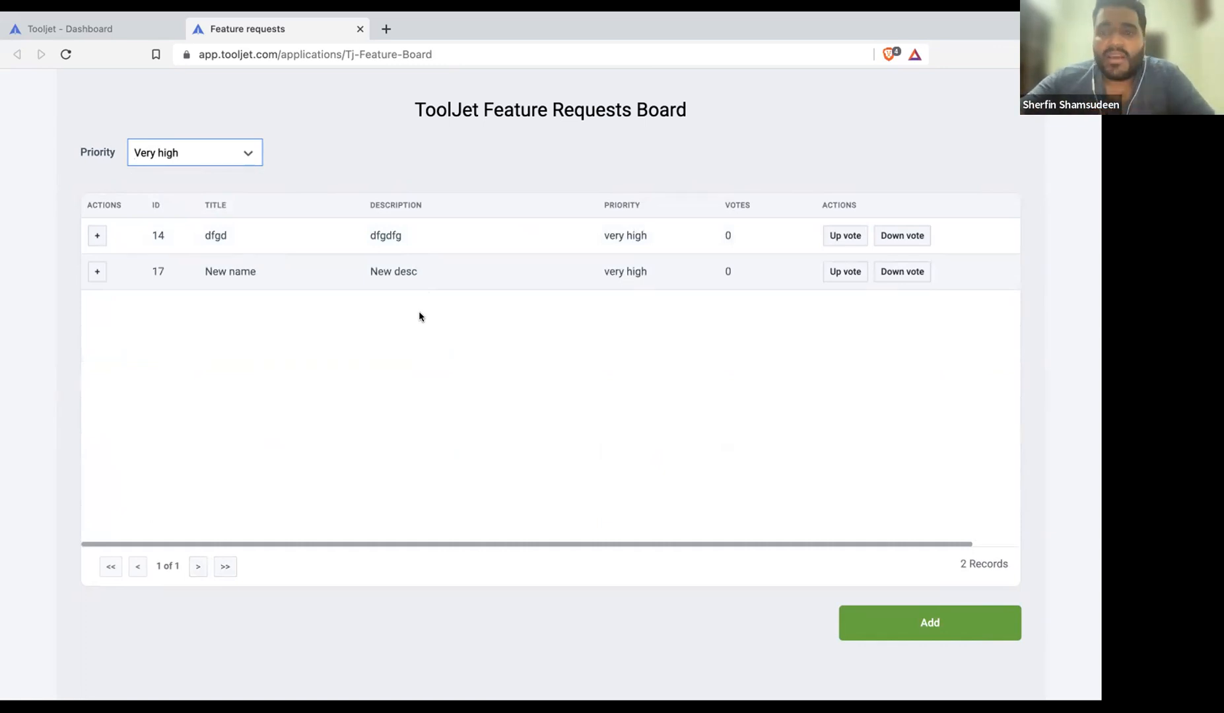
{"action": "left_click", "coordinate": [230, 158]}
{"action": "left_click", "coordinate": [205, 213]}
{"action": "left_click", "coordinate": [211, 157]}
{"action": "left_click", "coordinate": [200, 188]}
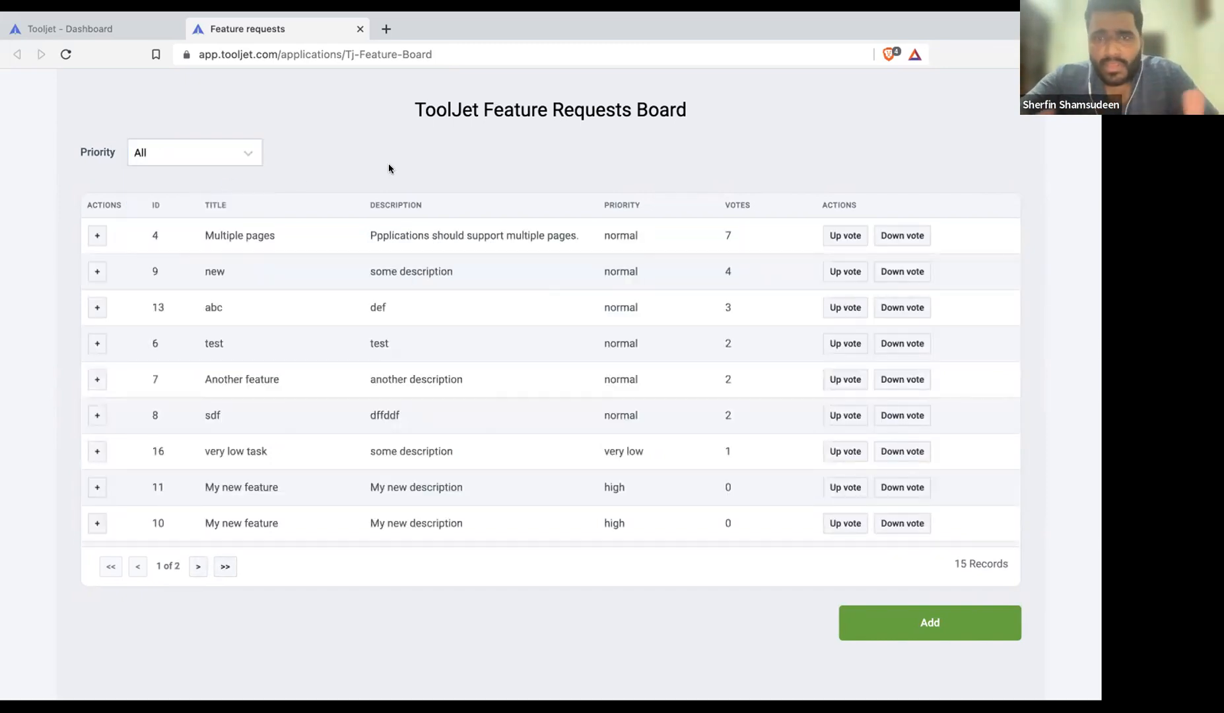
Close the launched feature requests board and open the Feature requests app for editing from the dashboard
{"action": "mouse_move", "coordinate": [16, 18]}
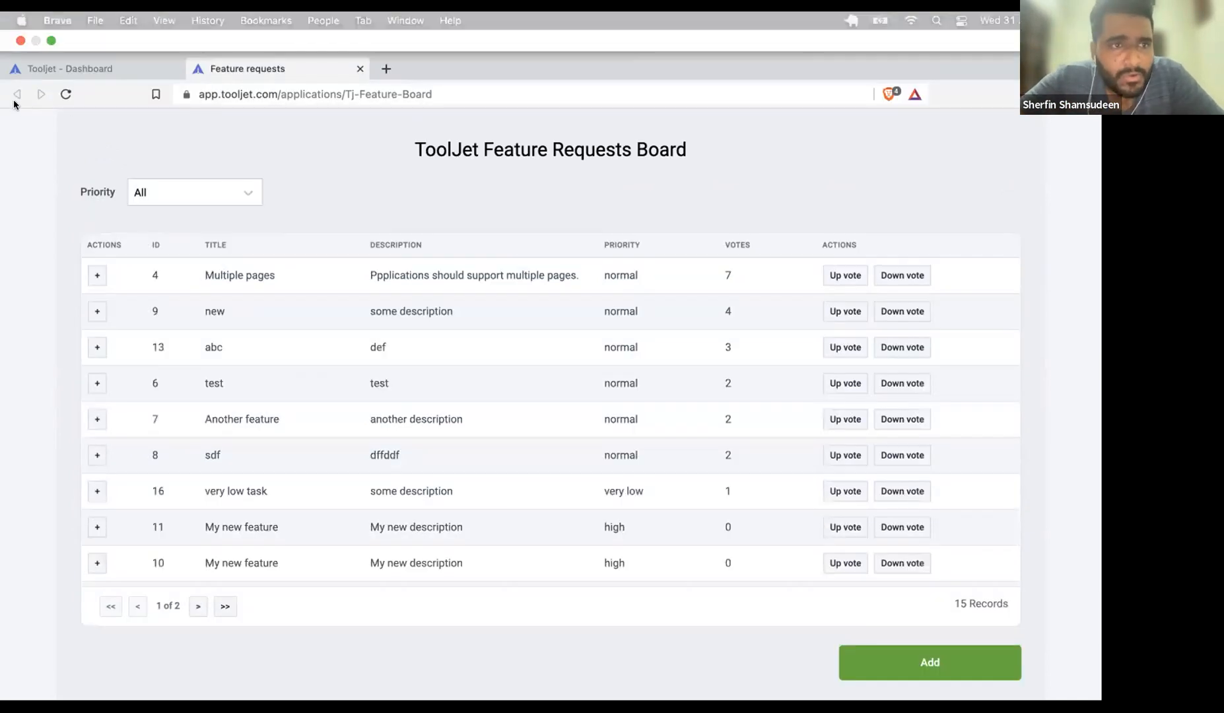
{"action": "left_click", "coordinate": [359, 71]}
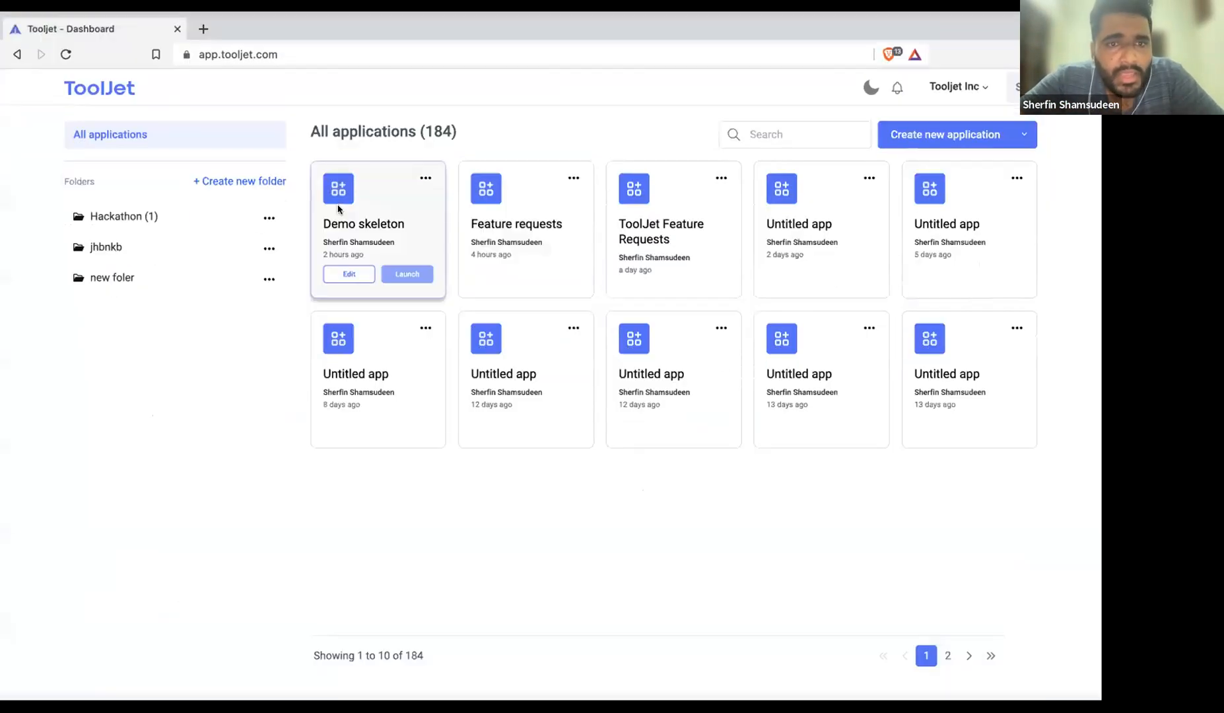
{"action": "left_click", "coordinate": [489, 268]}
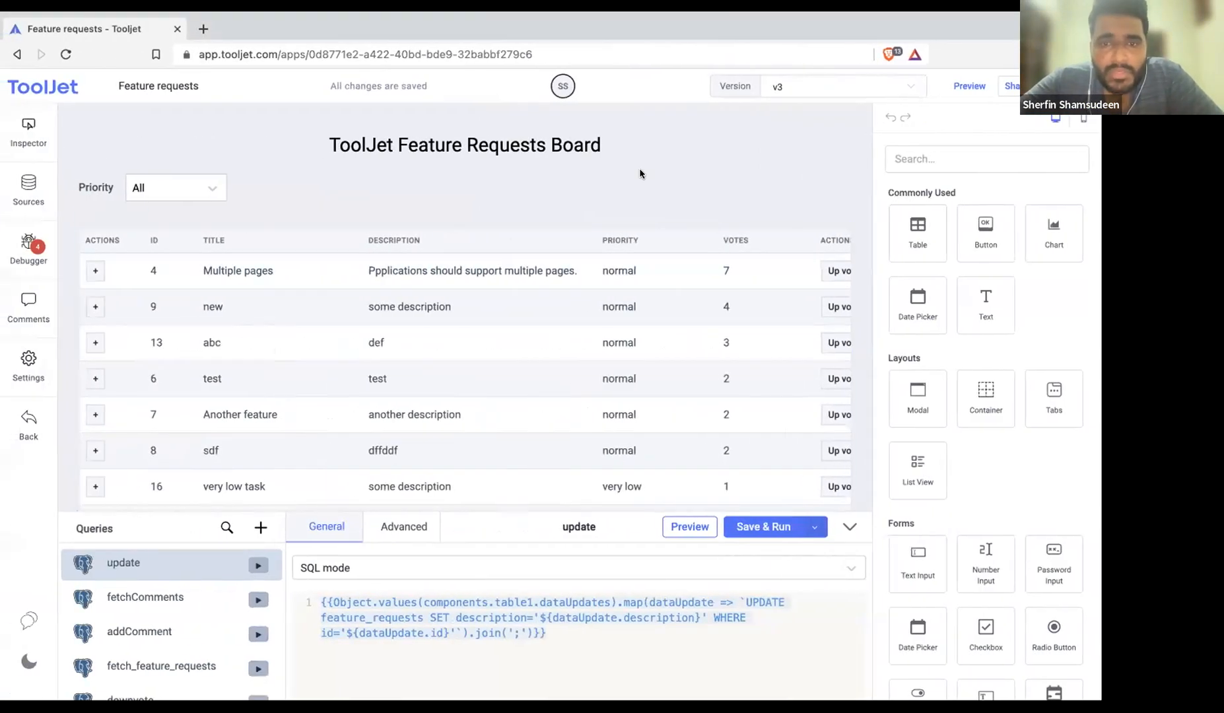
Look through the rows and columns of the feature requests table on the editor canvas
{"action": "scroll", "coordinate": [639, 172], "scroll_direction": "down", "scroll_amount": 2}
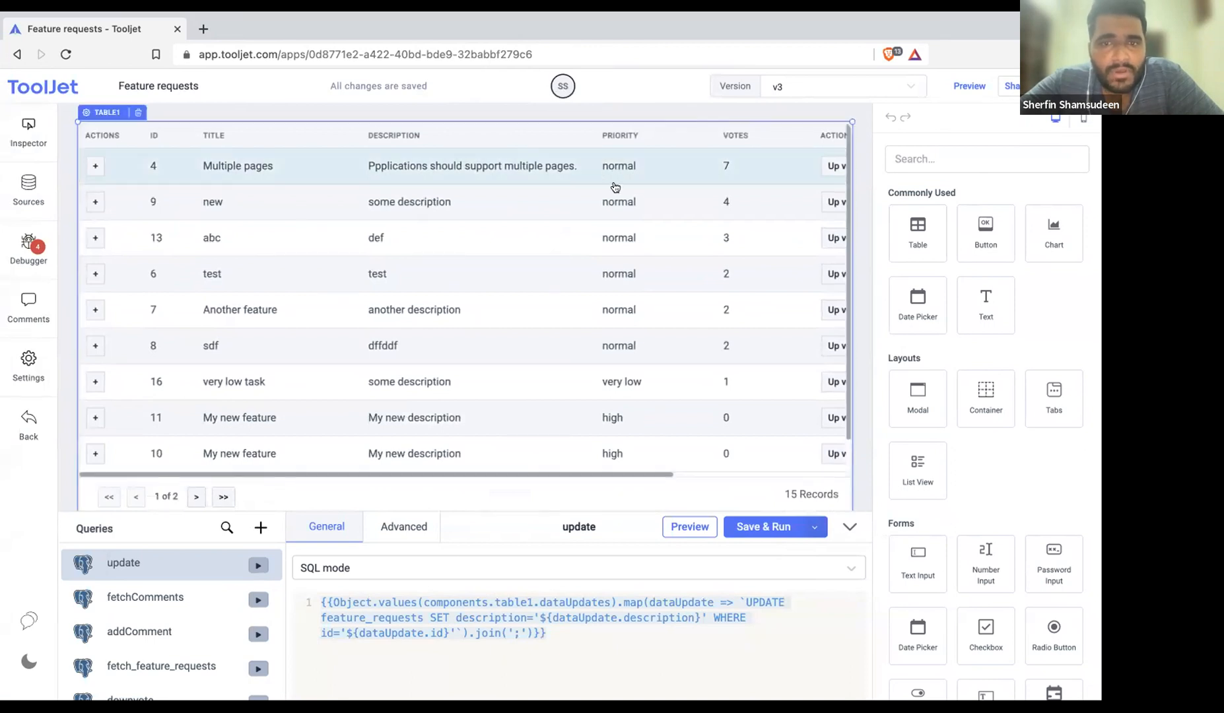
{"action": "scroll", "coordinate": [625, 189], "scroll_direction": "down", "scroll_amount": 2}
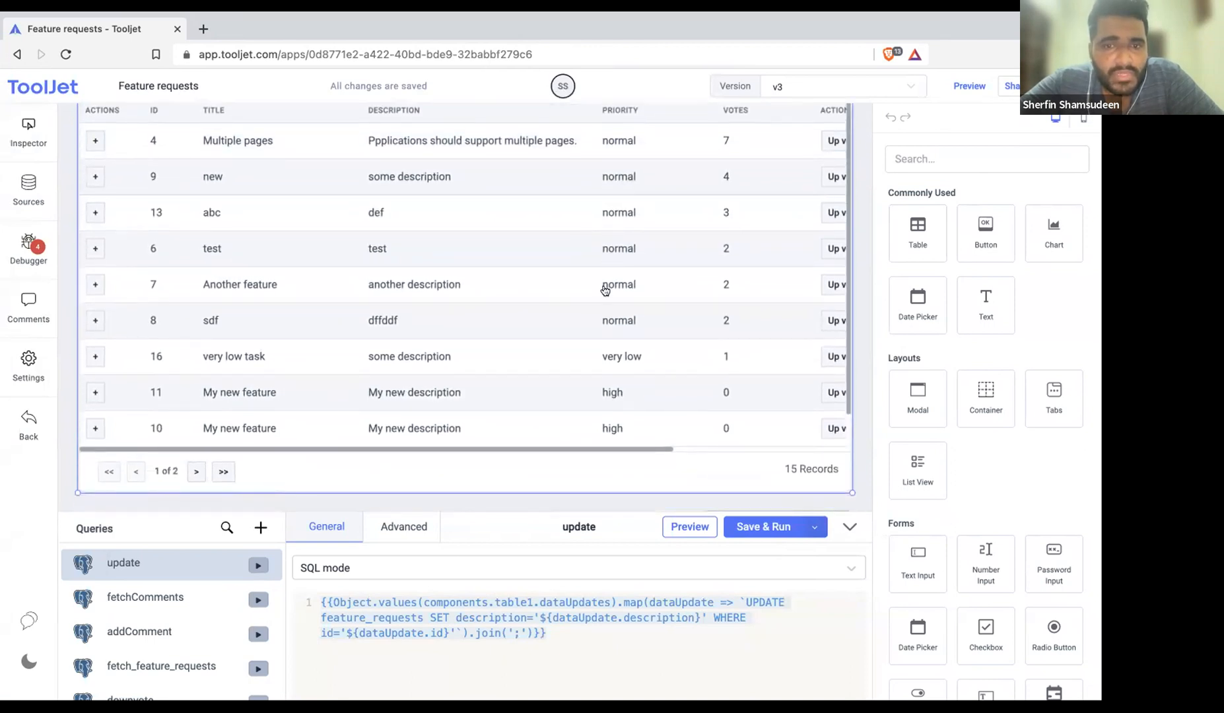
{"action": "scroll", "coordinate": [627, 220], "scroll_direction": "down", "scroll_amount": 1}
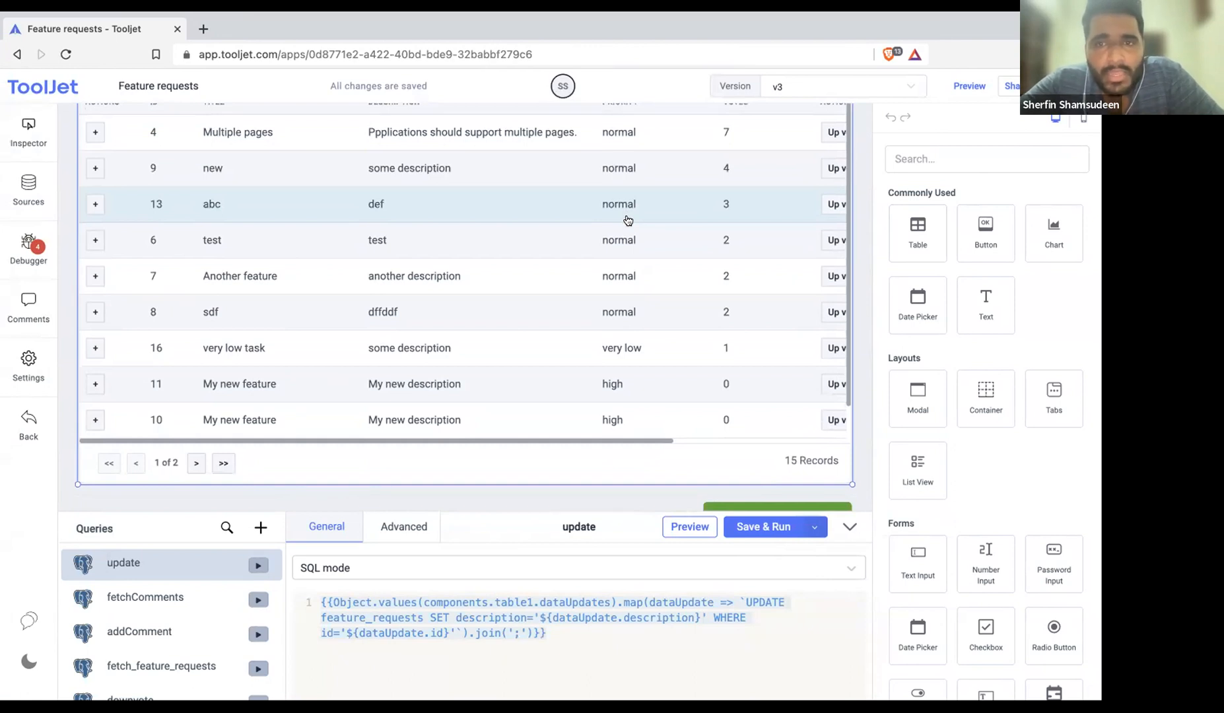
{"action": "scroll", "coordinate": [627, 220], "scroll_direction": "up", "scroll_amount": 3}
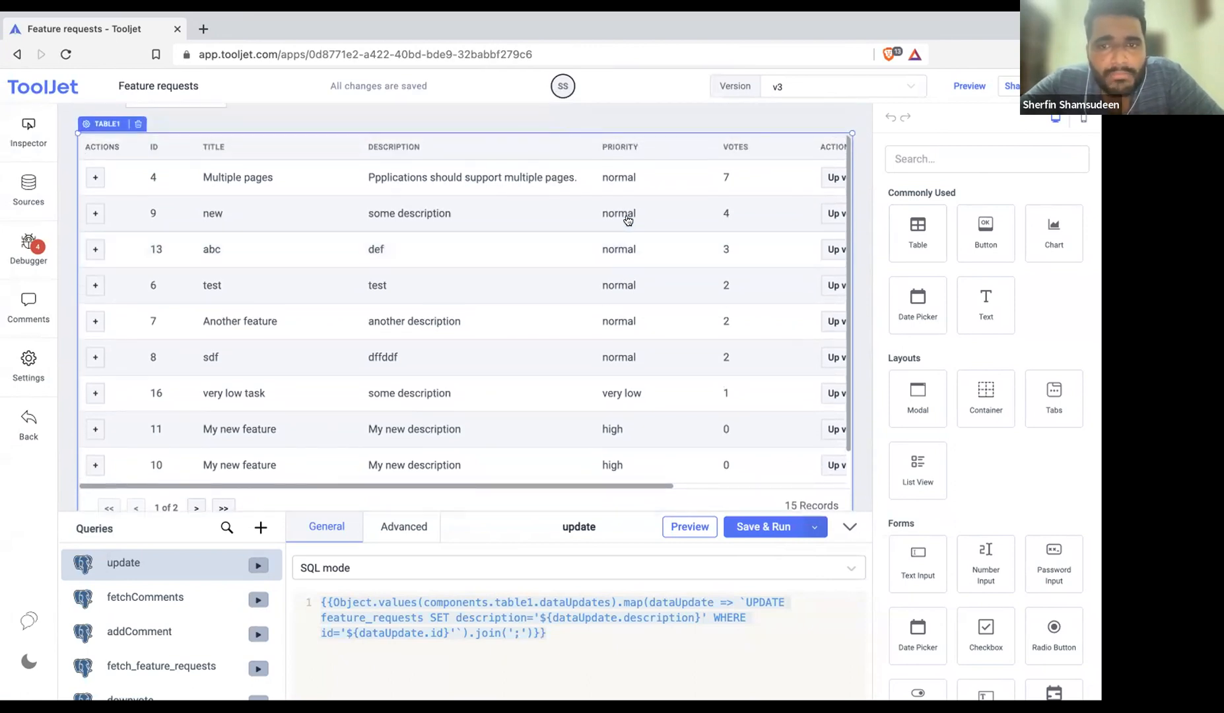
{"action": "scroll", "coordinate": [627, 220], "scroll_direction": "down", "scroll_amount": 1}
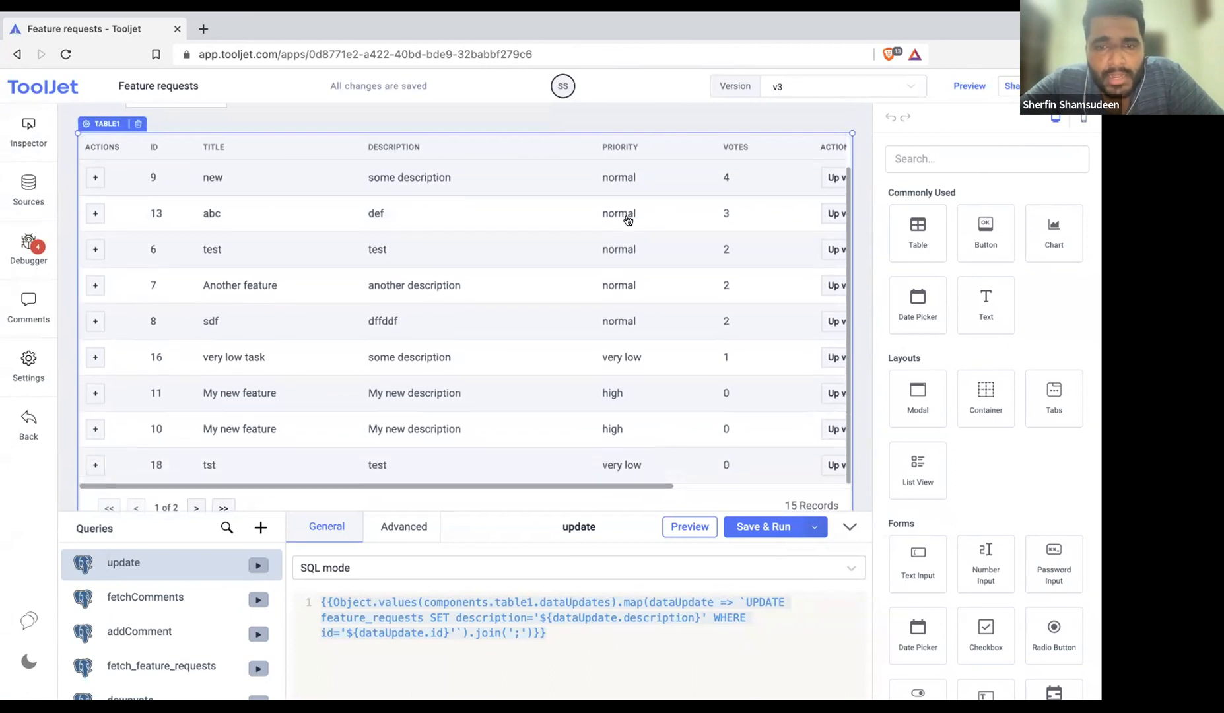
{"action": "scroll", "coordinate": [749, 211], "scroll_direction": "up", "scroll_amount": 1}
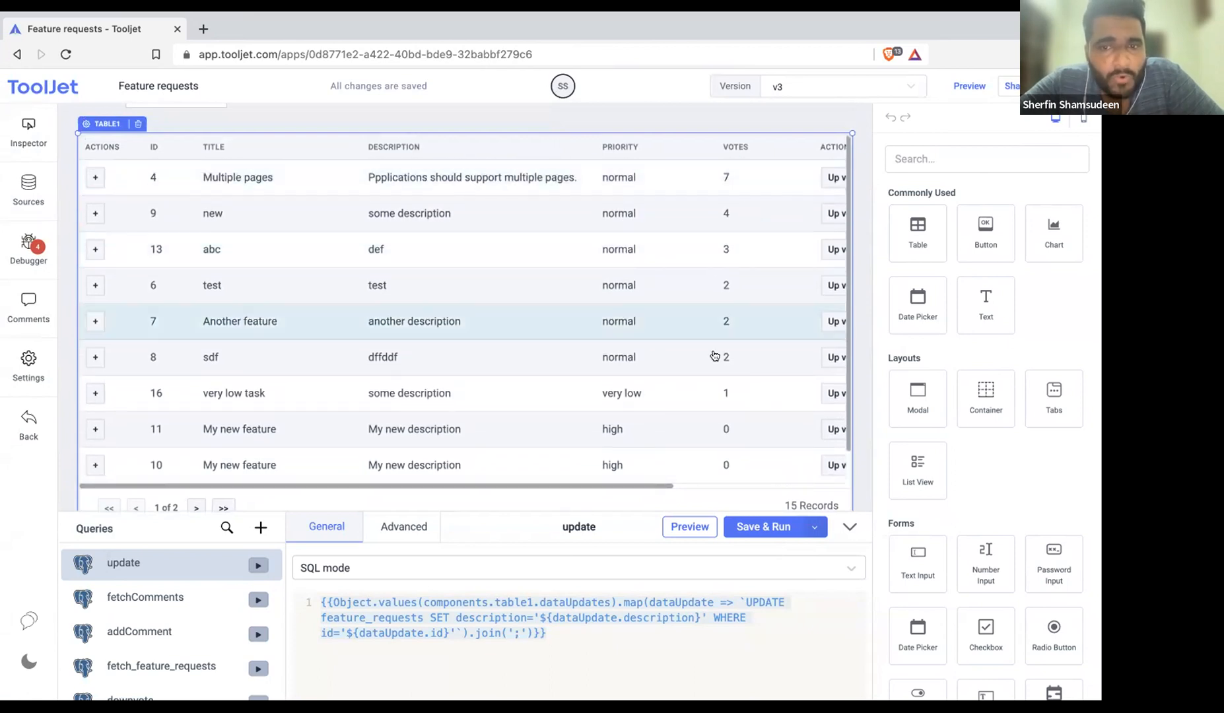
{"action": "scroll", "coordinate": [721, 299], "scroll_direction": "down", "scroll_amount": 1}
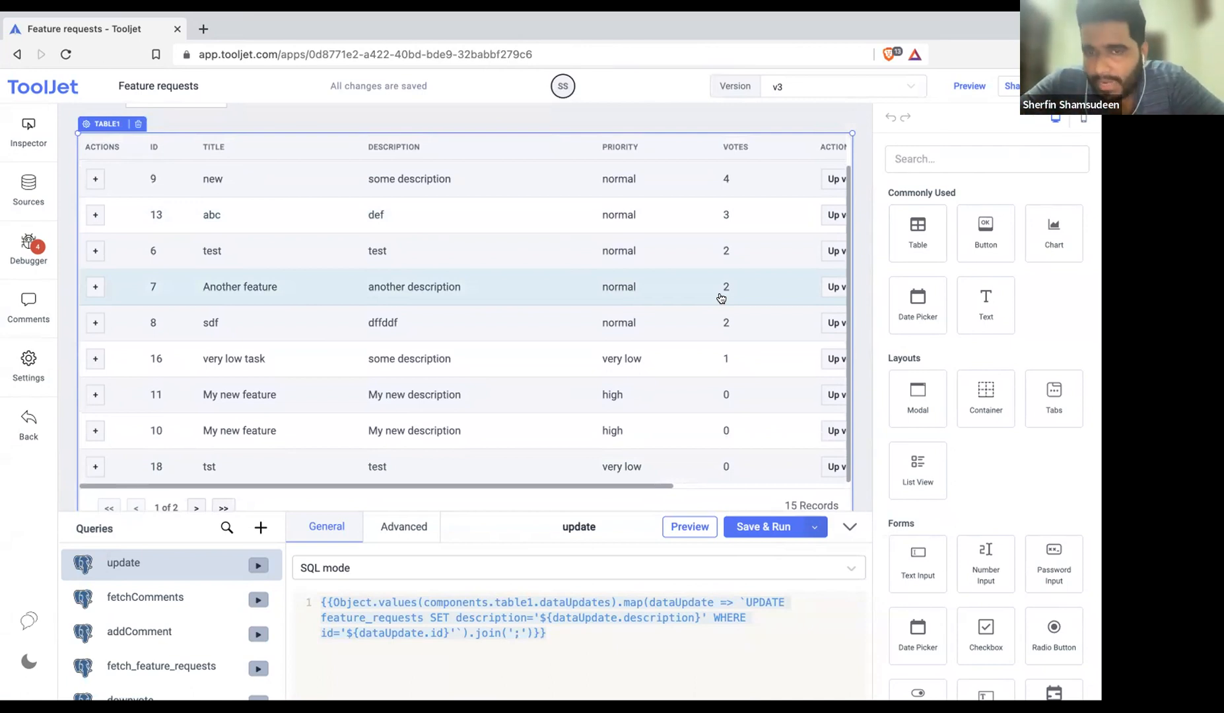
Set the text color of the table's votes column to {{cellValue >= 0 ? 'green' : 'red'}}
{"action": "left_click", "coordinate": [103, 132]}
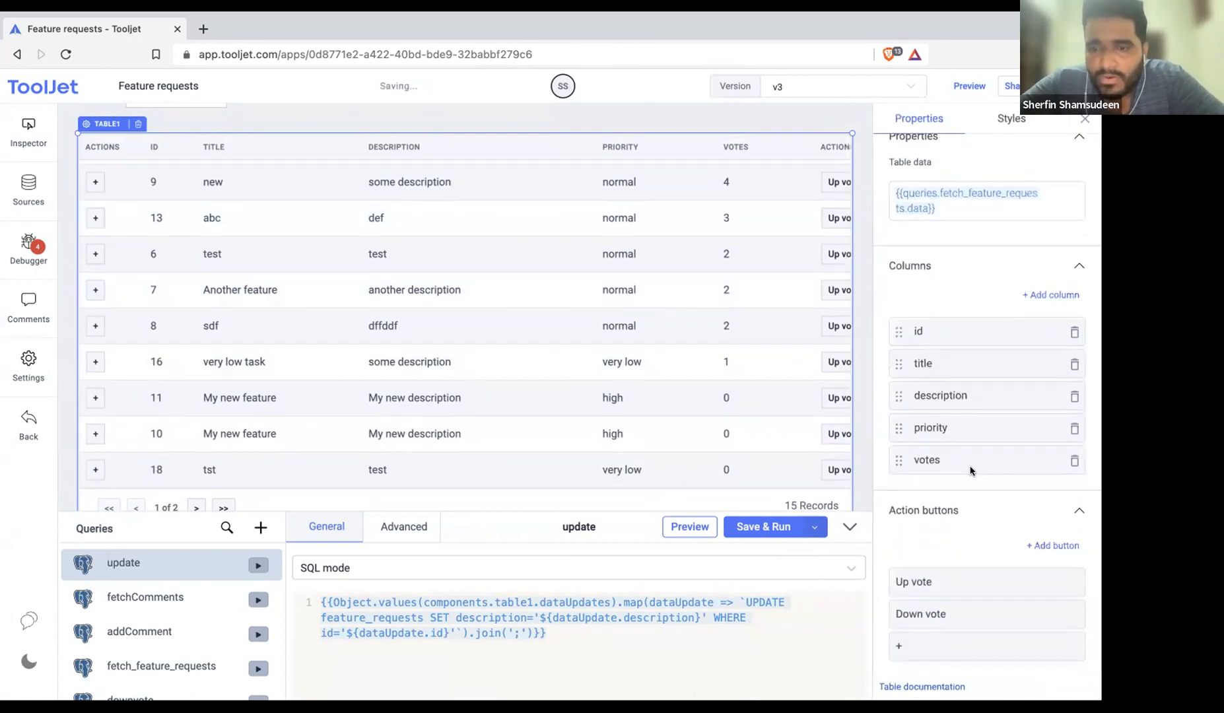
{"action": "left_click", "coordinate": [939, 461]}
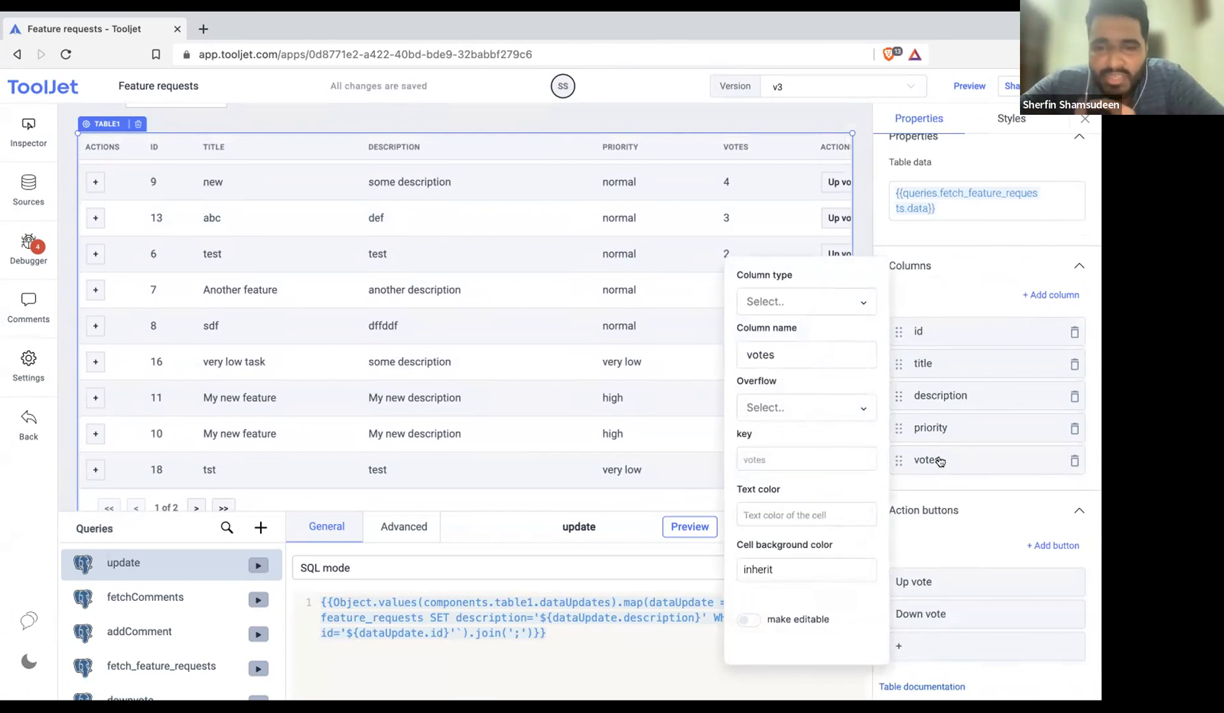
{"action": "left_click", "coordinate": [779, 513]}
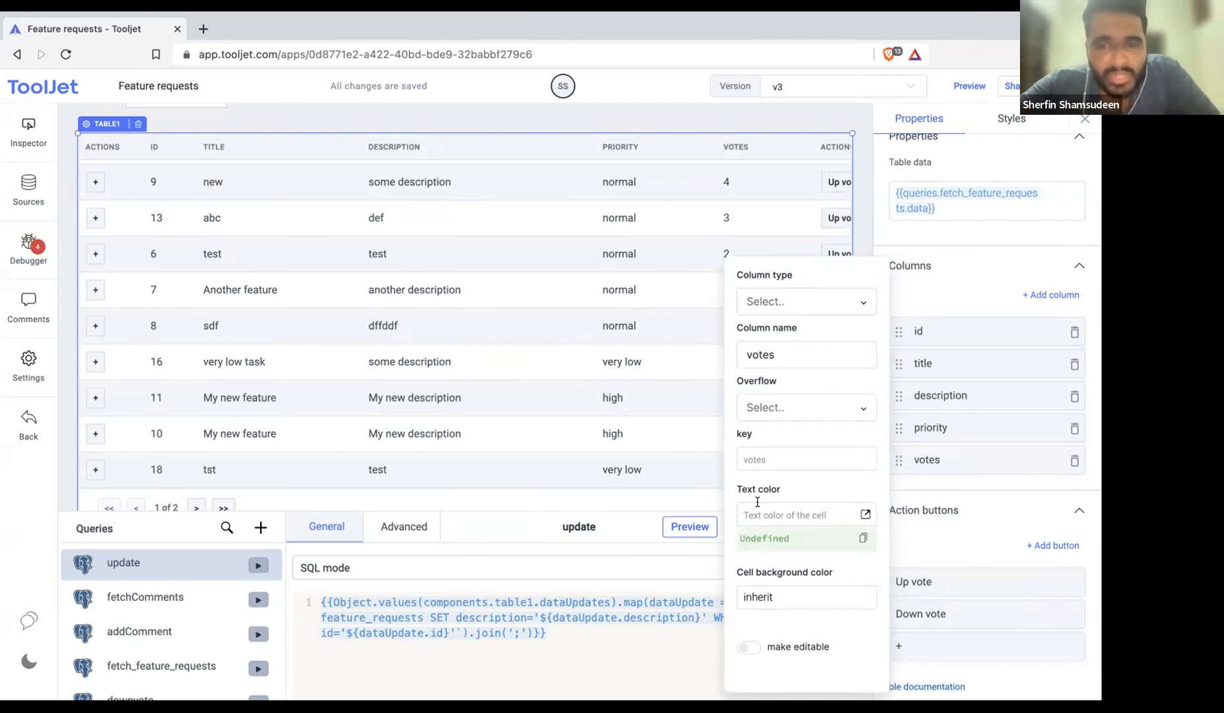
{"action": "type", "text": "{{"}
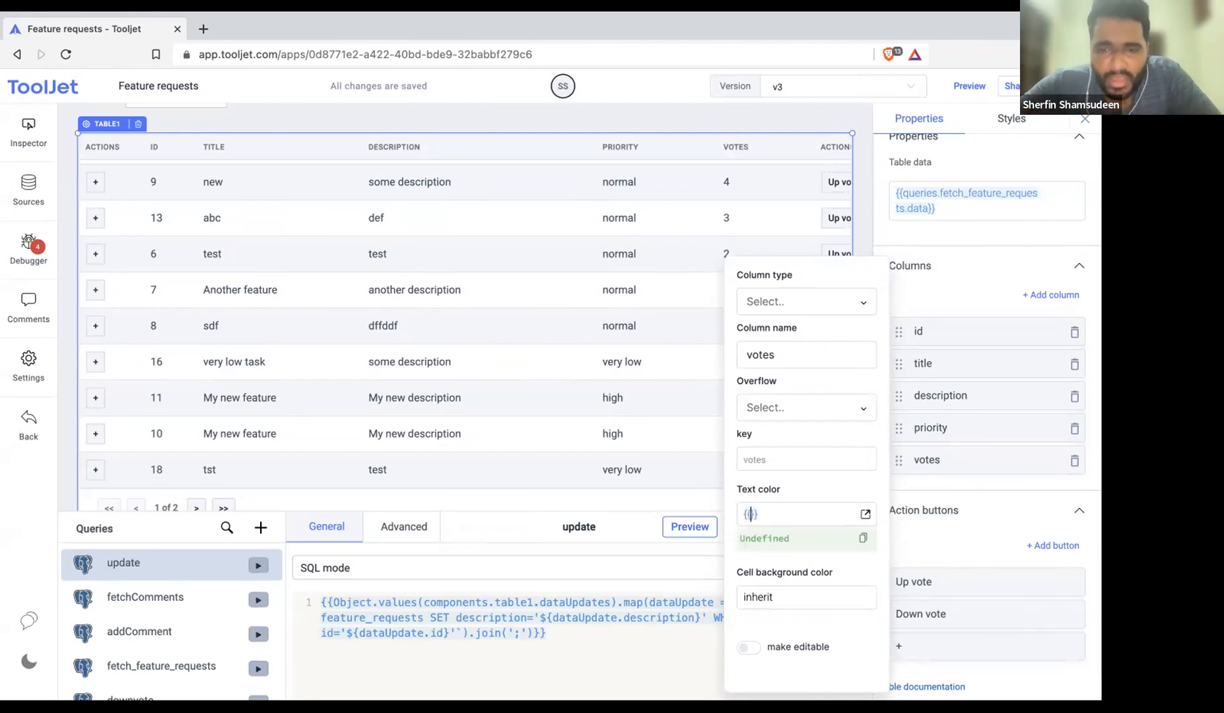
{"action": "type", "text": "cellValue"}
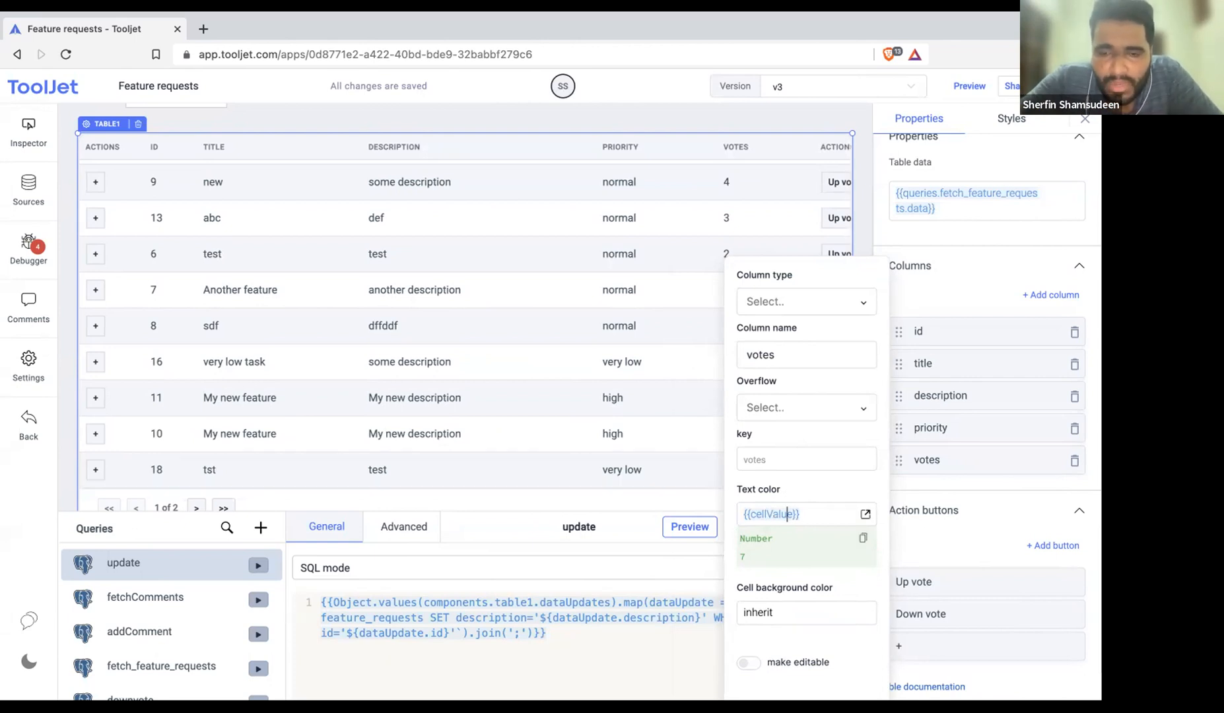
{"action": "type", "text": "> 0"}
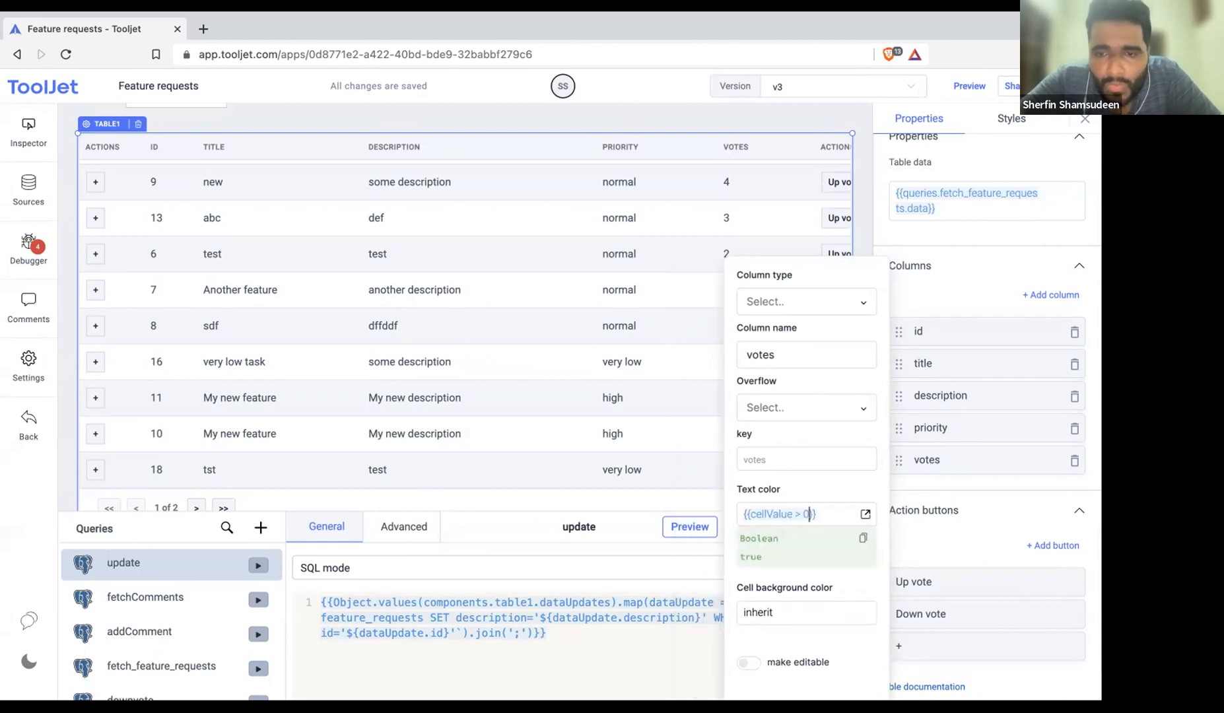
{"action": "key", "text": "BackSpace"}
{"action": "key", "text": "BackSpace"}
{"action": "type", "text": "= 0"}
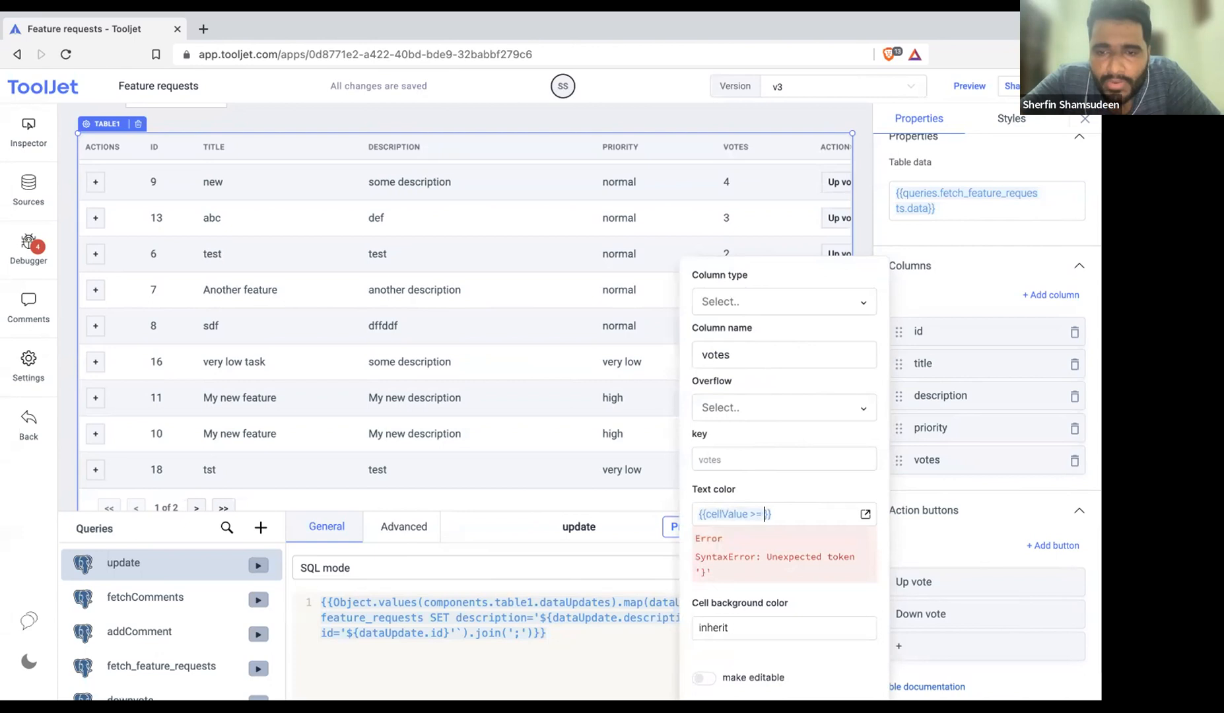
{"action": "type", "text": " ? 'gree"}
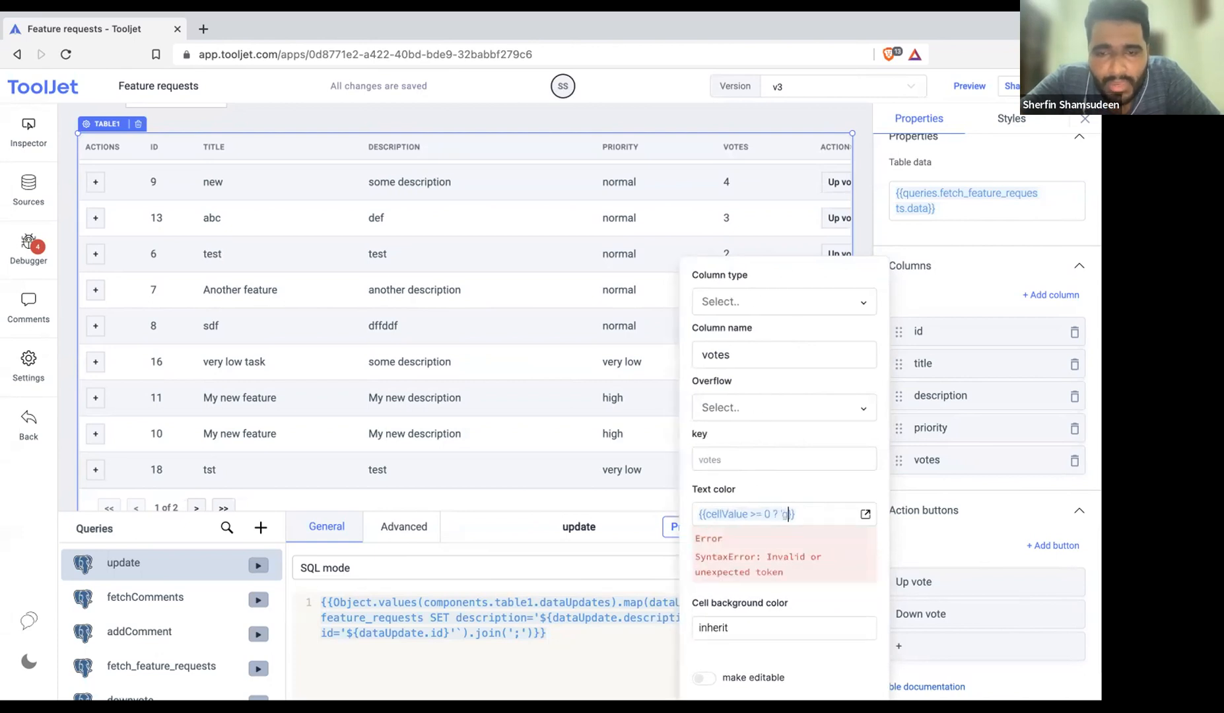
{"action": "type", "text": "n' : ''"}
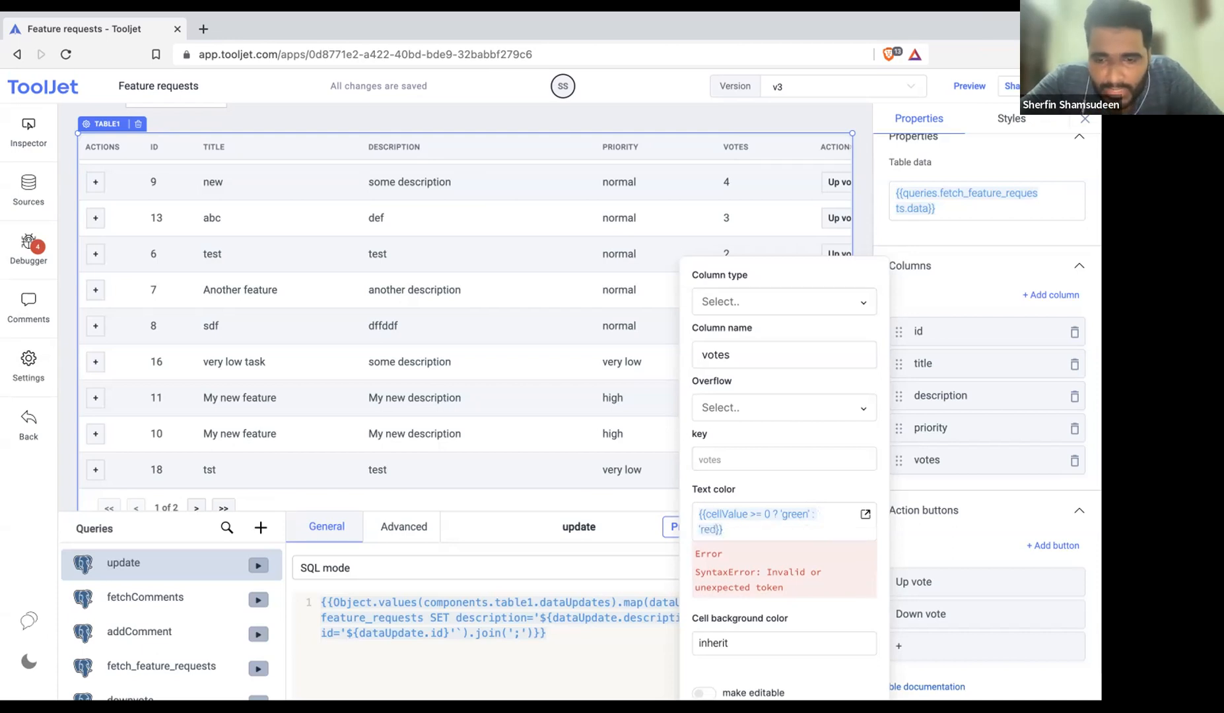
{"action": "type", "text": "'"}
{"action": "left_click", "coordinate": [819, 492]}
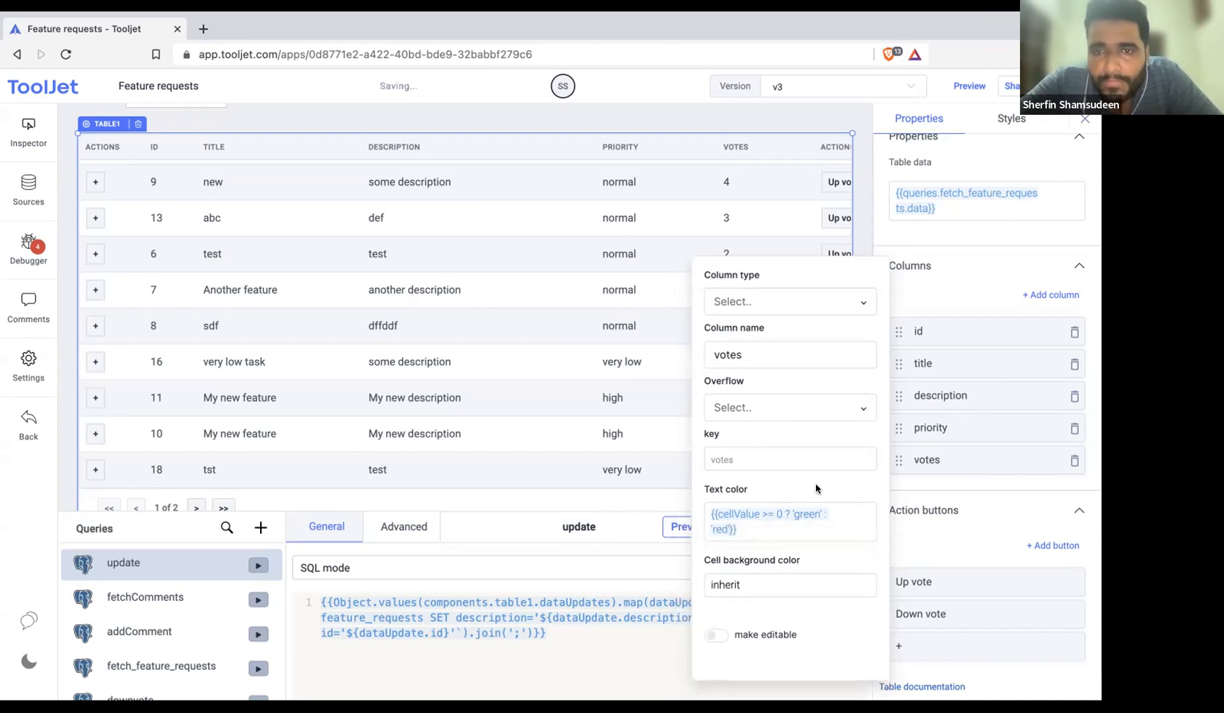
Go to the second page of the feature requests table and down vote the New name request
{"action": "left_click", "coordinate": [862, 238]}
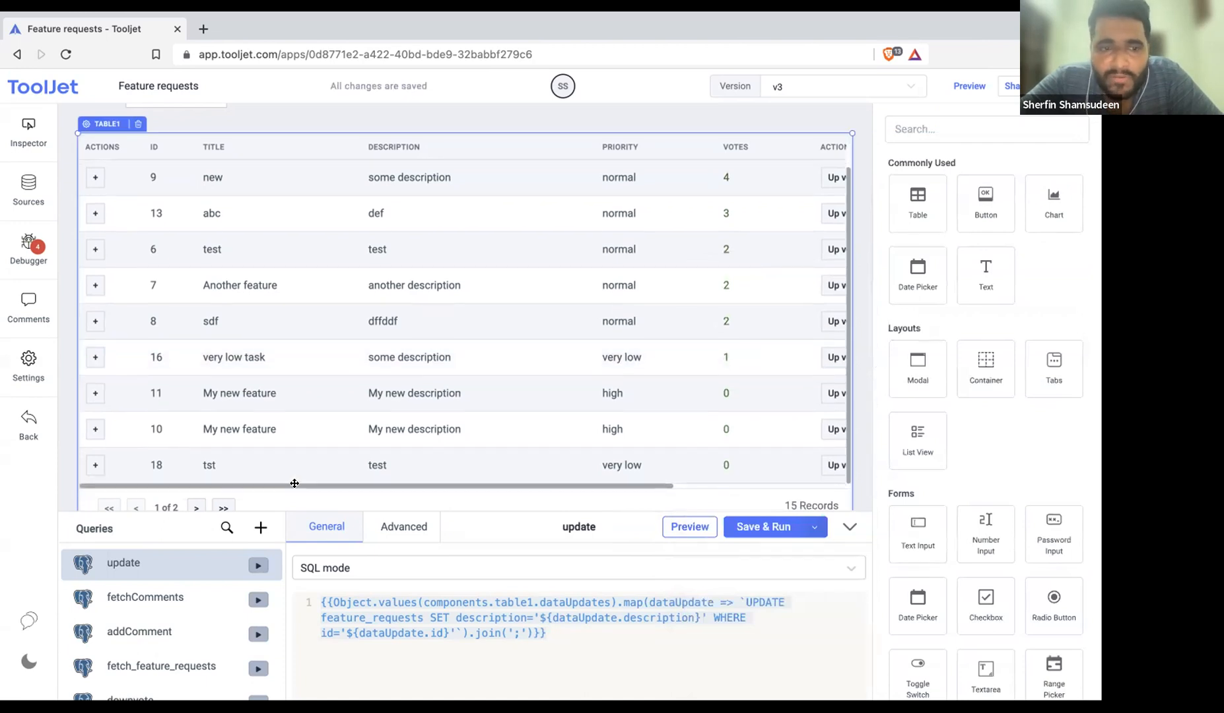
{"action": "left_click", "coordinate": [196, 506]}
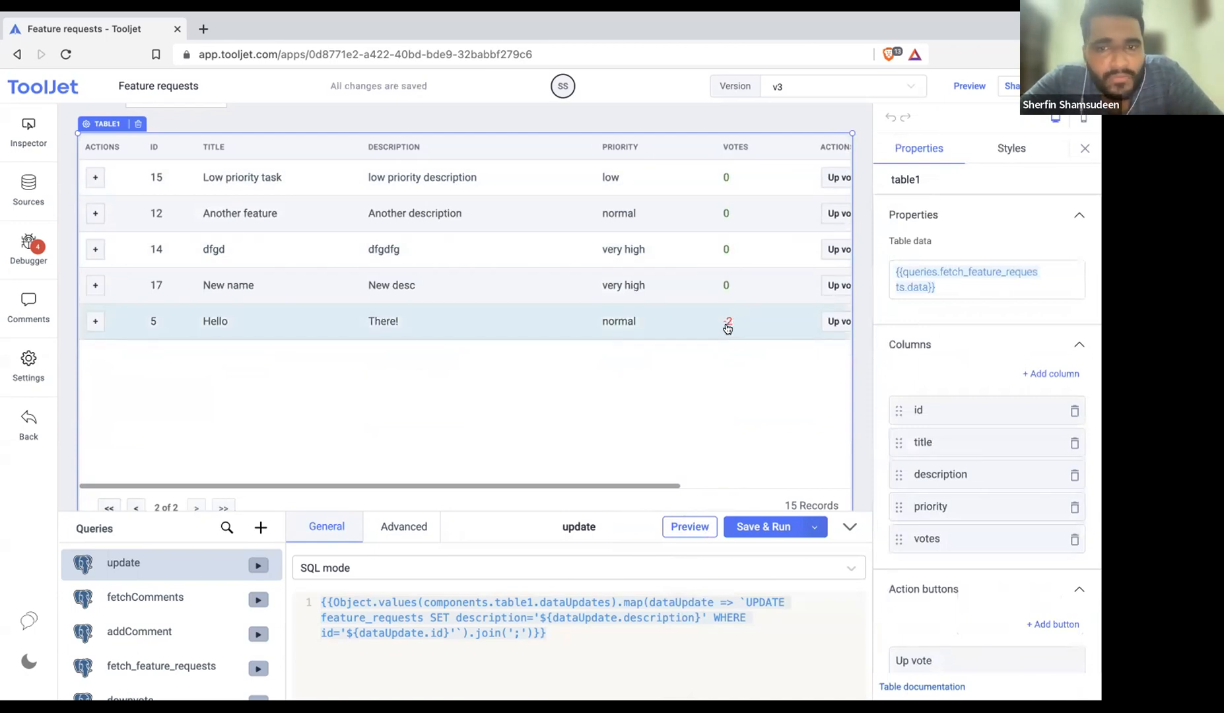
{"action": "scroll", "coordinate": [806, 248], "scroll_direction": "right", "scroll_amount": 5}
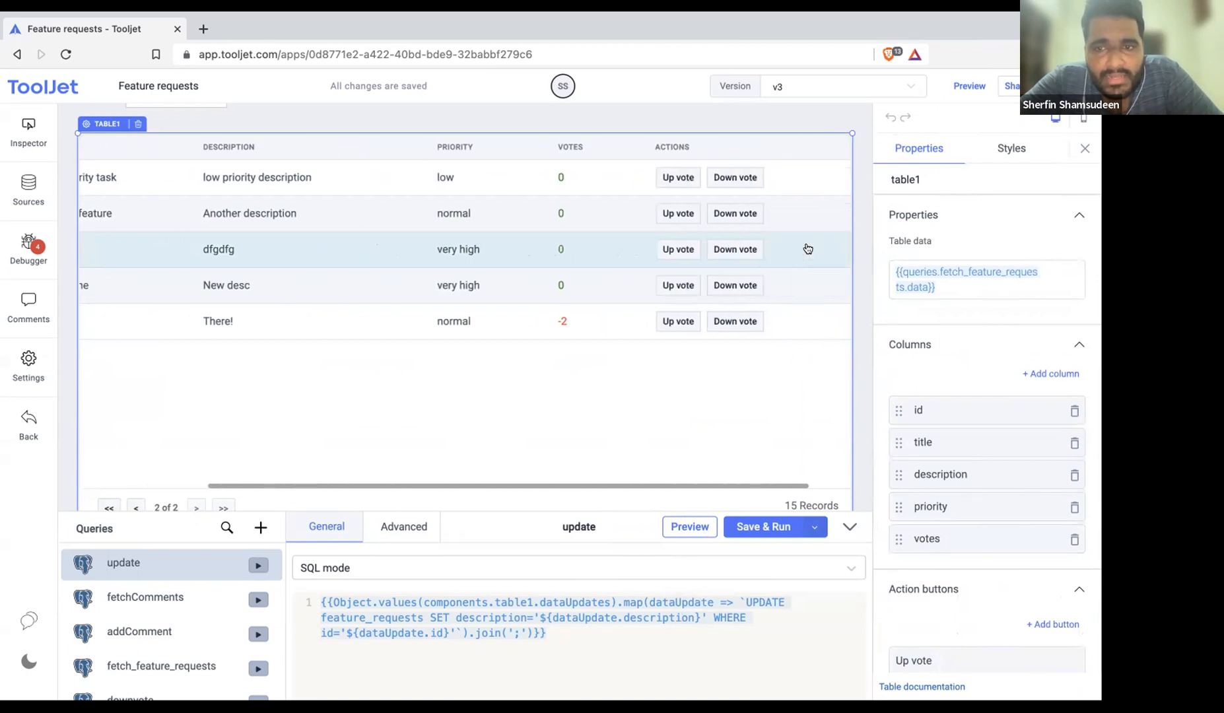
{"action": "left_click", "coordinate": [682, 285]}
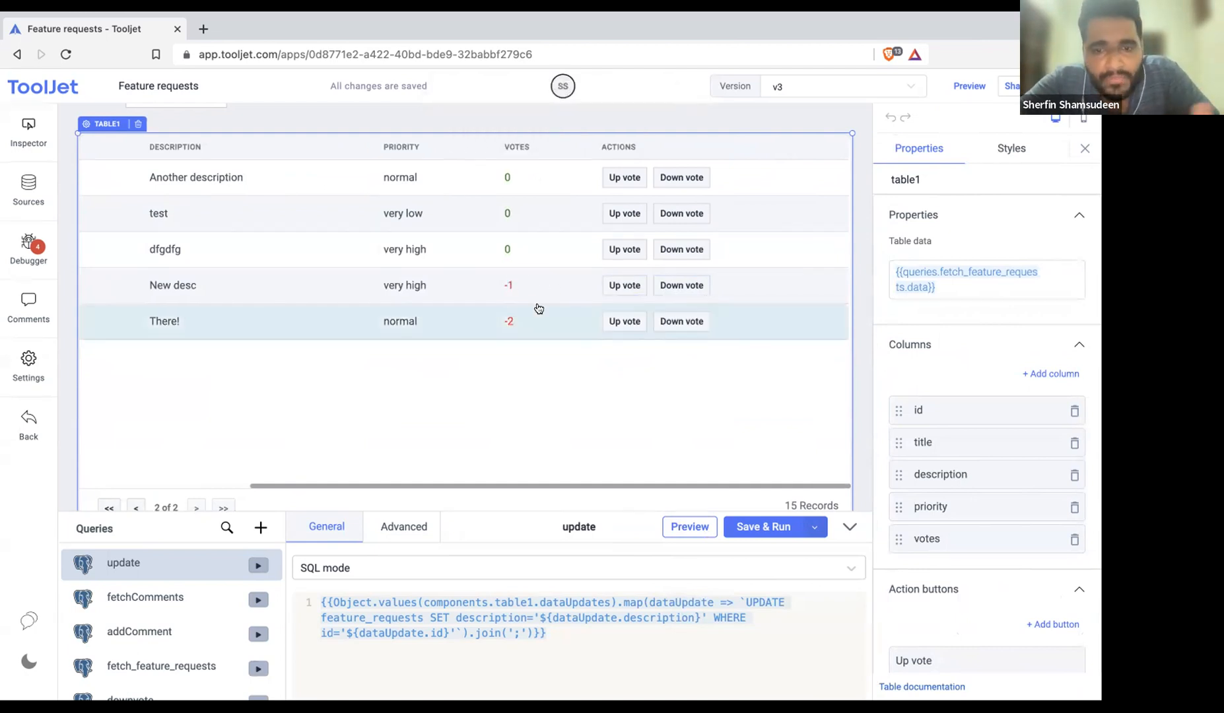
Review the votes column's settings, and set the table type to Classic
{"action": "left_click", "coordinate": [942, 538]}
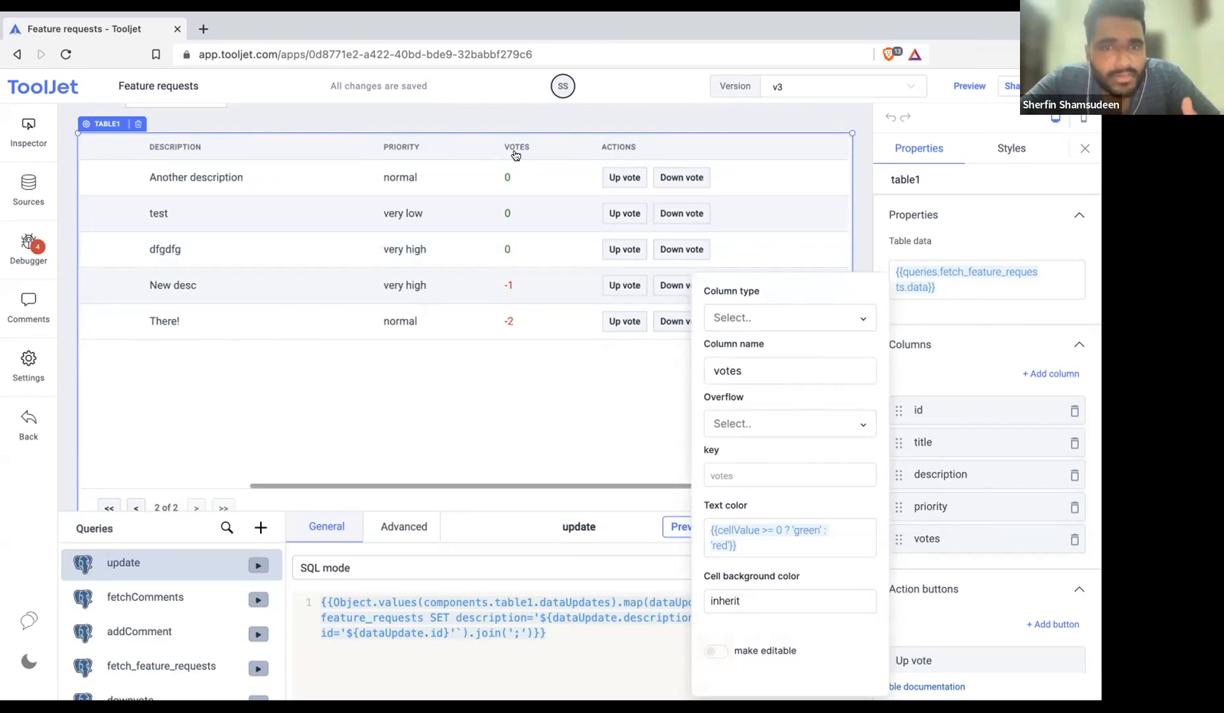
{"action": "left_click", "coordinate": [864, 249]}
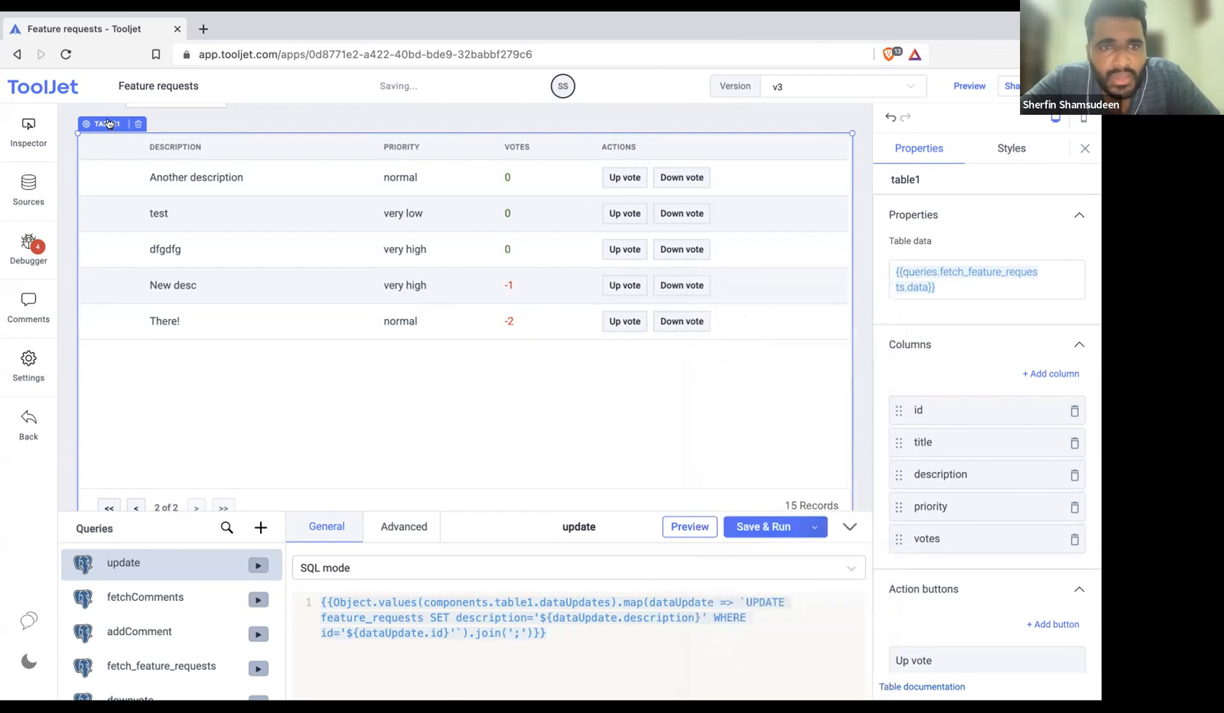
{"action": "left_click", "coordinate": [1011, 151]}
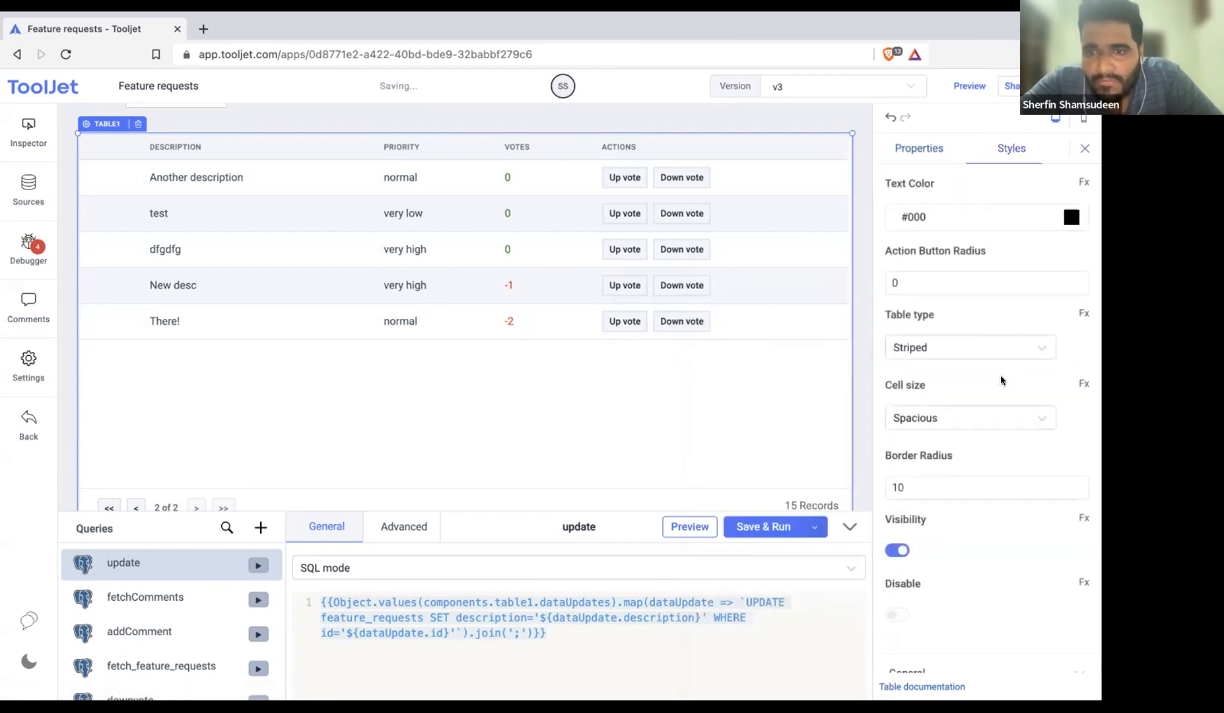
{"action": "left_click", "coordinate": [1009, 352]}
{"action": "left_click", "coordinate": [969, 437]}
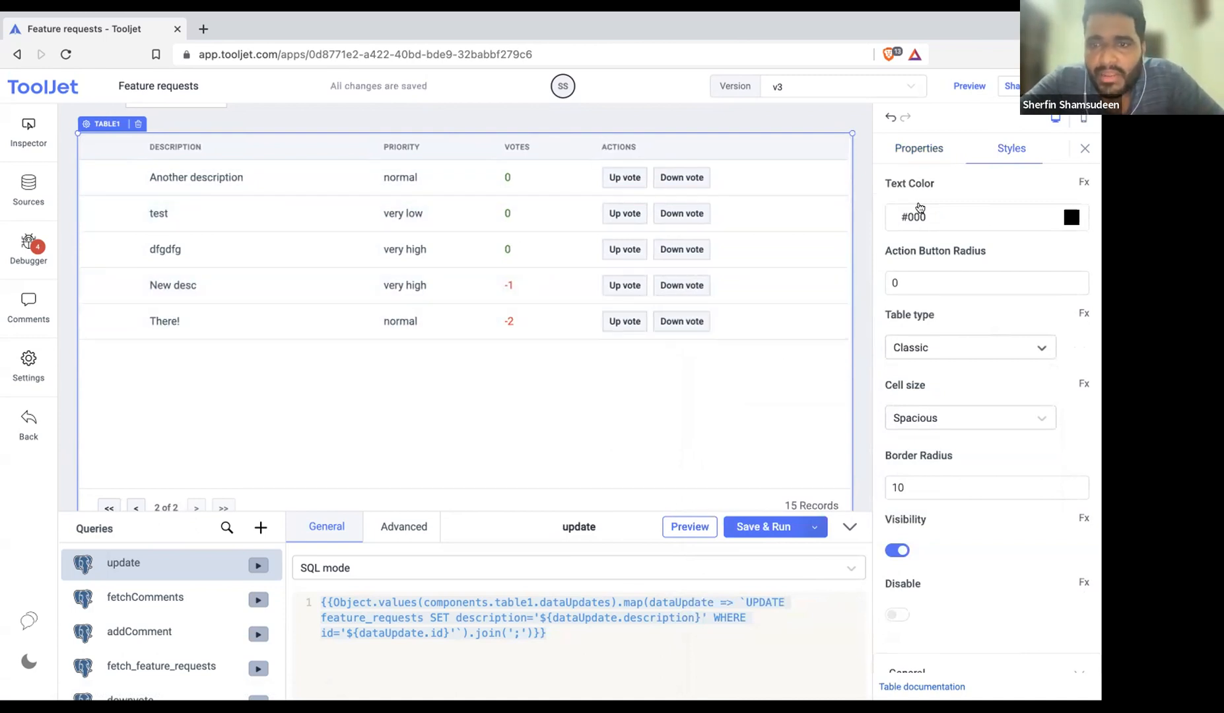
Move the votes column's {{cellValue >= 0 ? 'green' : 'red'}} expression from the text color to the cell background color
{"action": "left_click", "coordinate": [911, 156]}
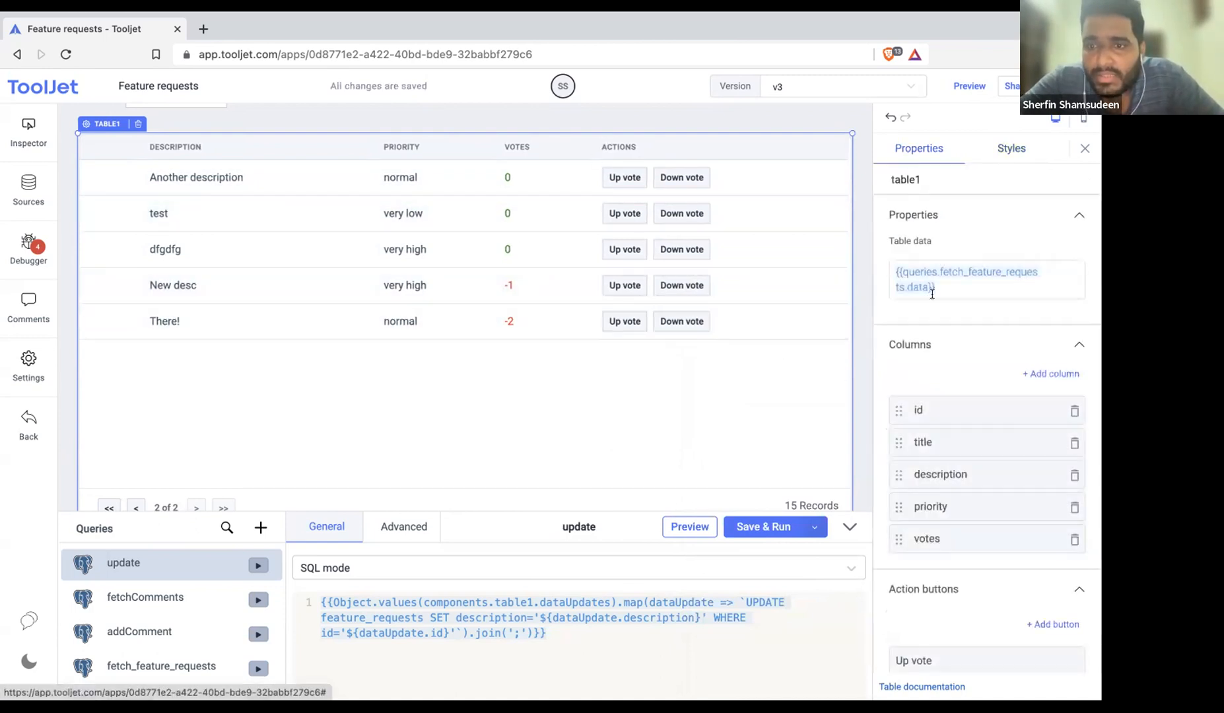
{"action": "left_click", "coordinate": [950, 539]}
{"action": "left_click", "coordinate": [765, 540]}
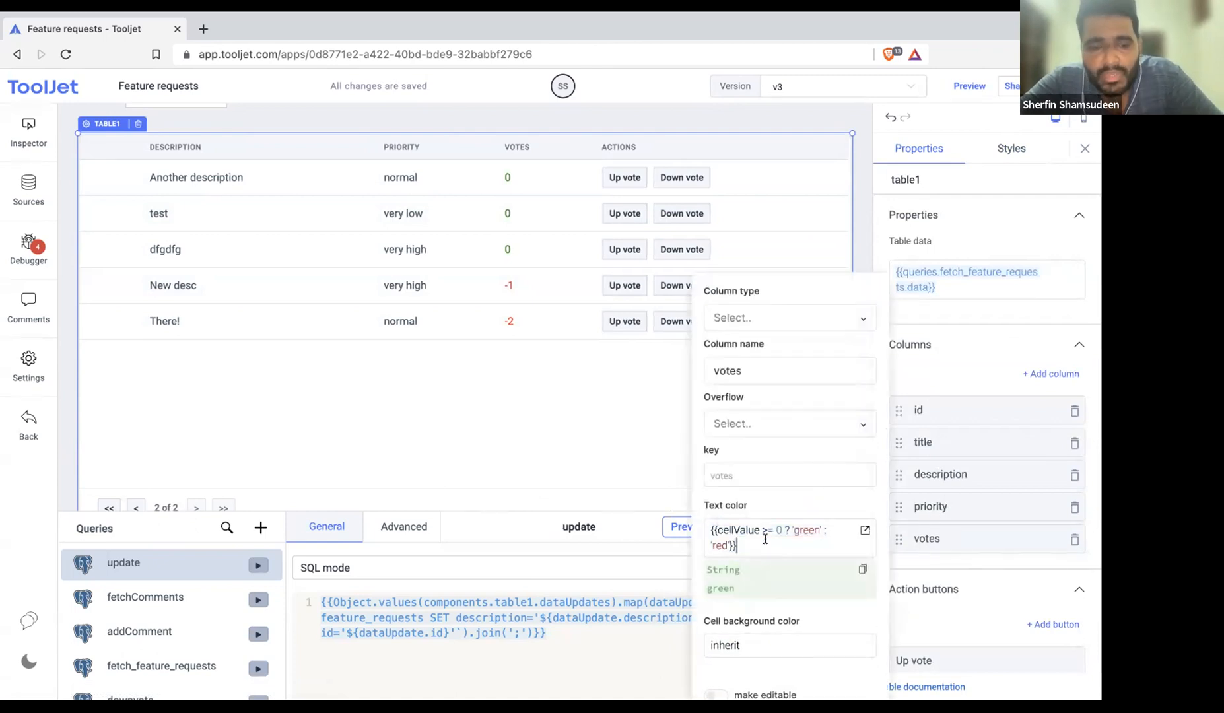
{"action": "key", "text": "ctrl+a"}
{"action": "key", "text": "ctrl+c"}
{"action": "key", "text": "BackSpace"}
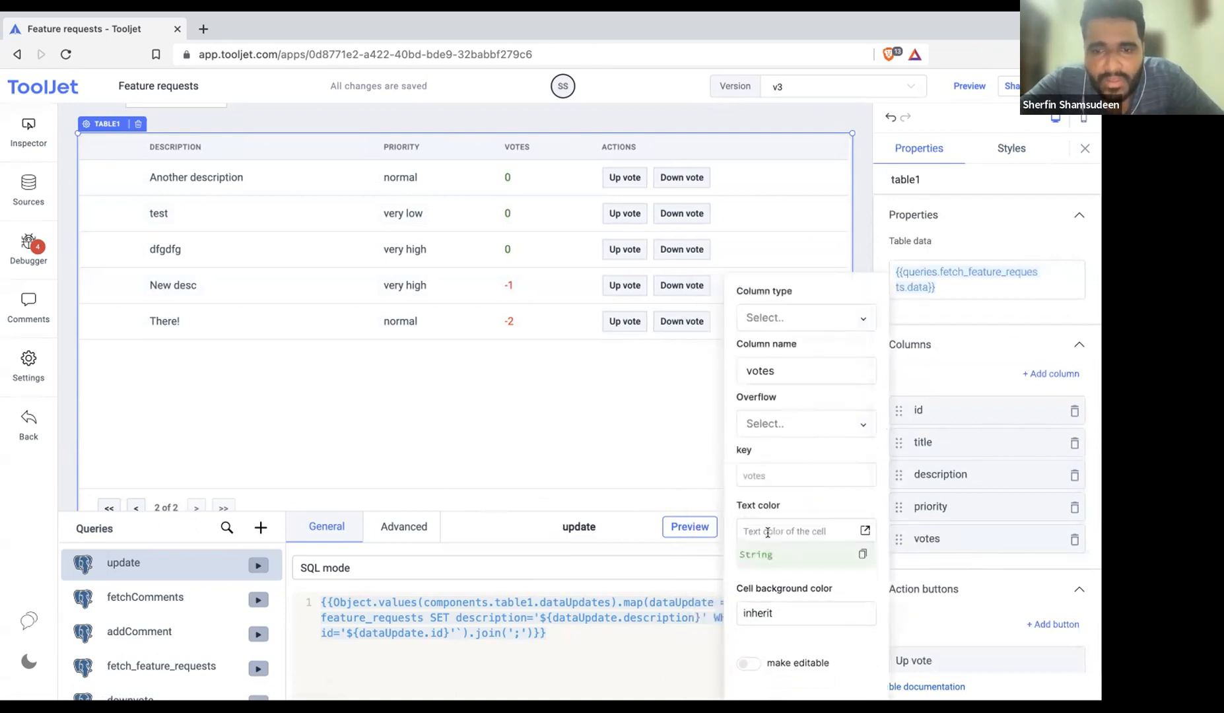
{"action": "left_click", "coordinate": [777, 584]}
{"action": "key", "text": "ctrl+a"}
{"action": "key", "text": "ctrl+v"}
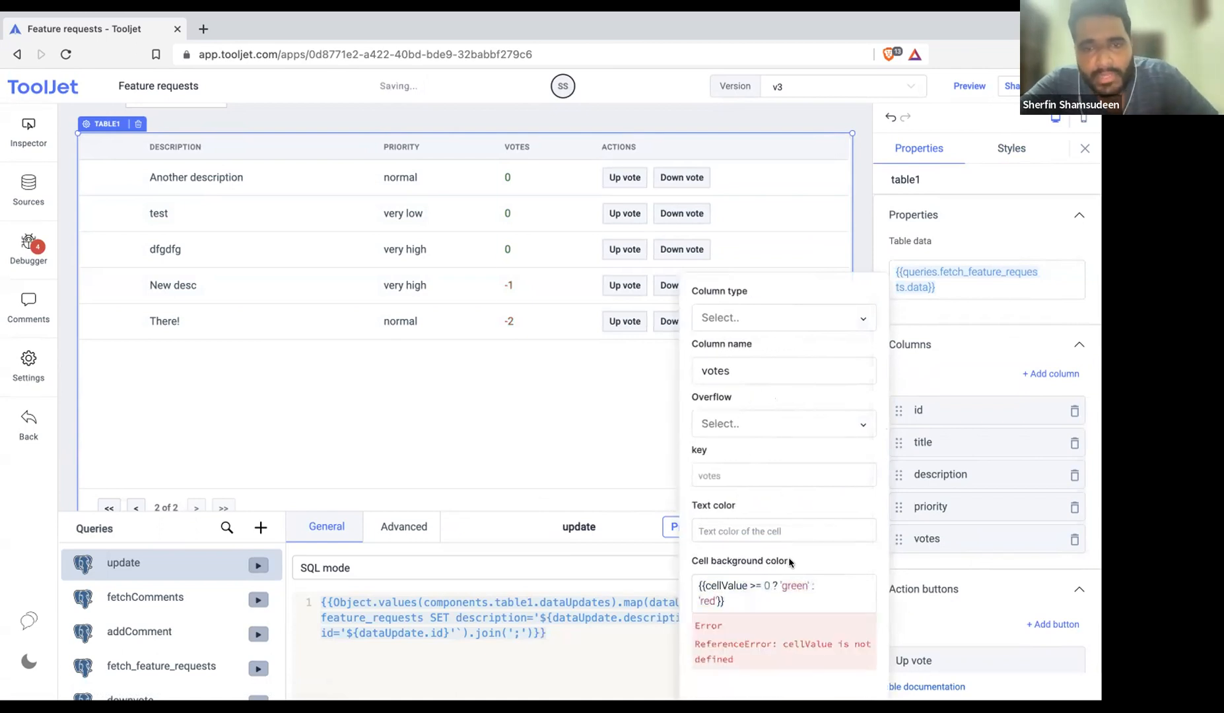
{"action": "left_click", "coordinate": [853, 240]}
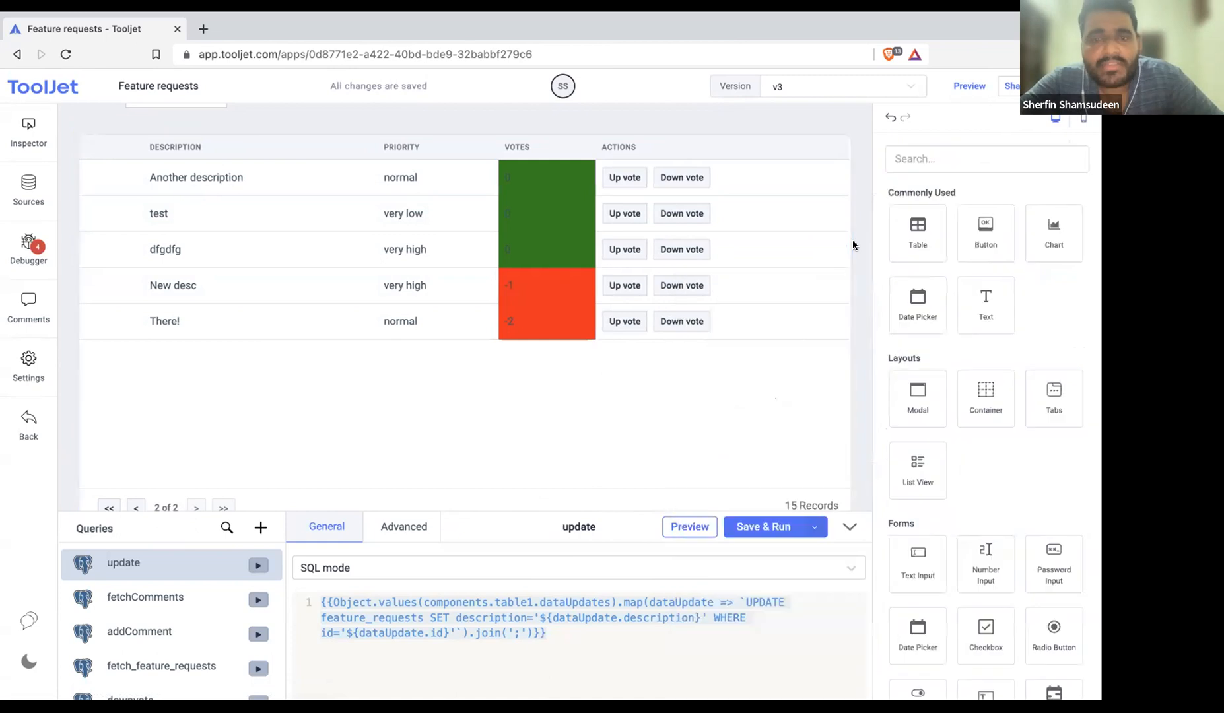
Return to the first page of the feature requests table and look over its votes column
{"action": "scroll", "coordinate": [733, 406], "scroll_direction": "left", "scroll_amount": 5}
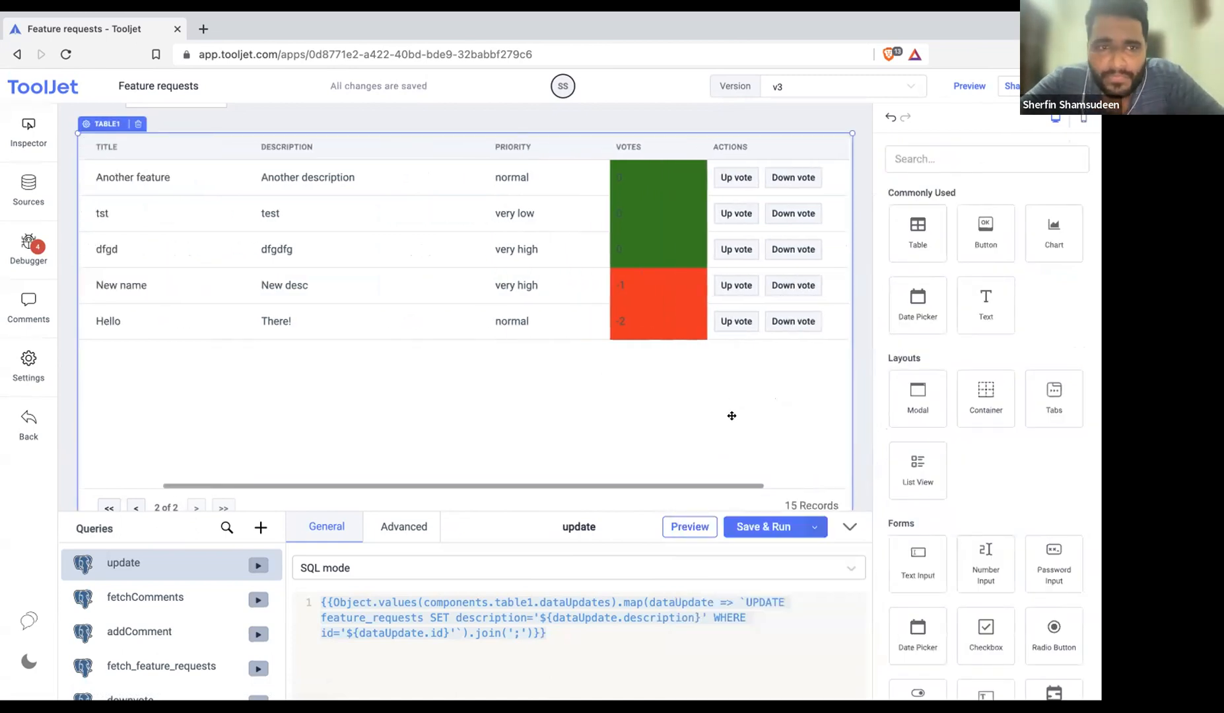
{"action": "scroll", "coordinate": [520, 410], "scroll_direction": "up", "scroll_amount": 2}
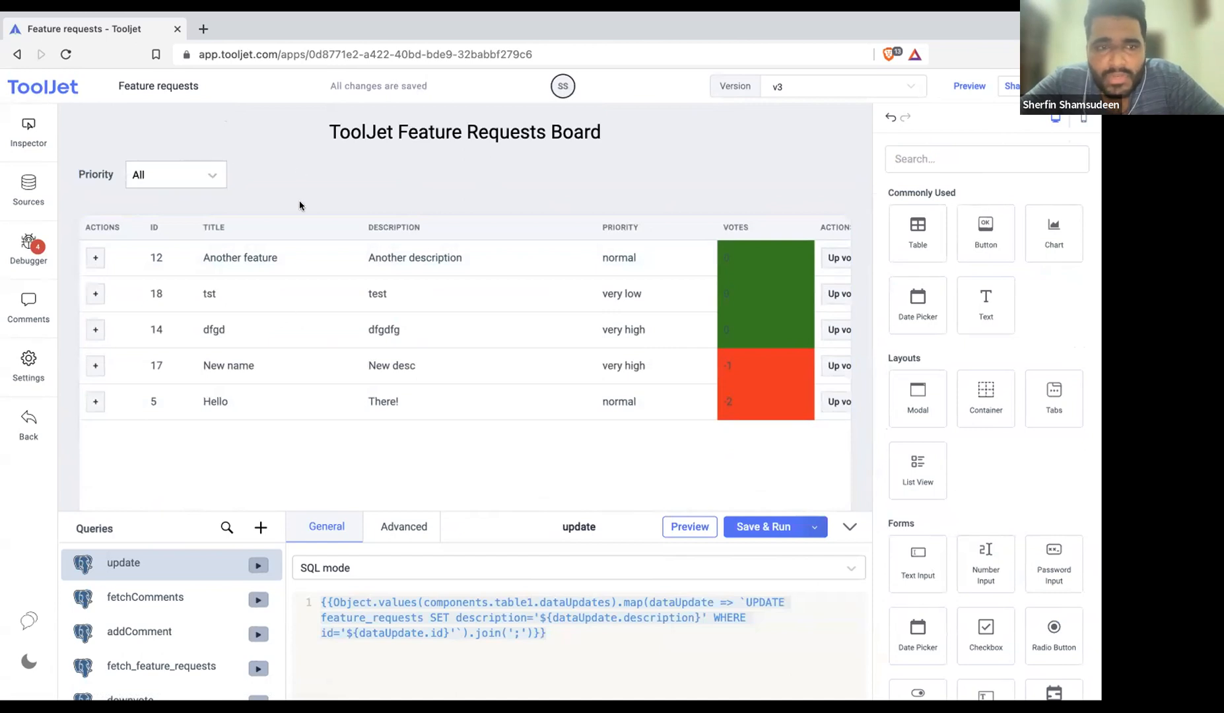
{"action": "scroll", "coordinate": [300, 204], "scroll_direction": "down", "scroll_amount": 3}
{"action": "left_click", "coordinate": [136, 373]}
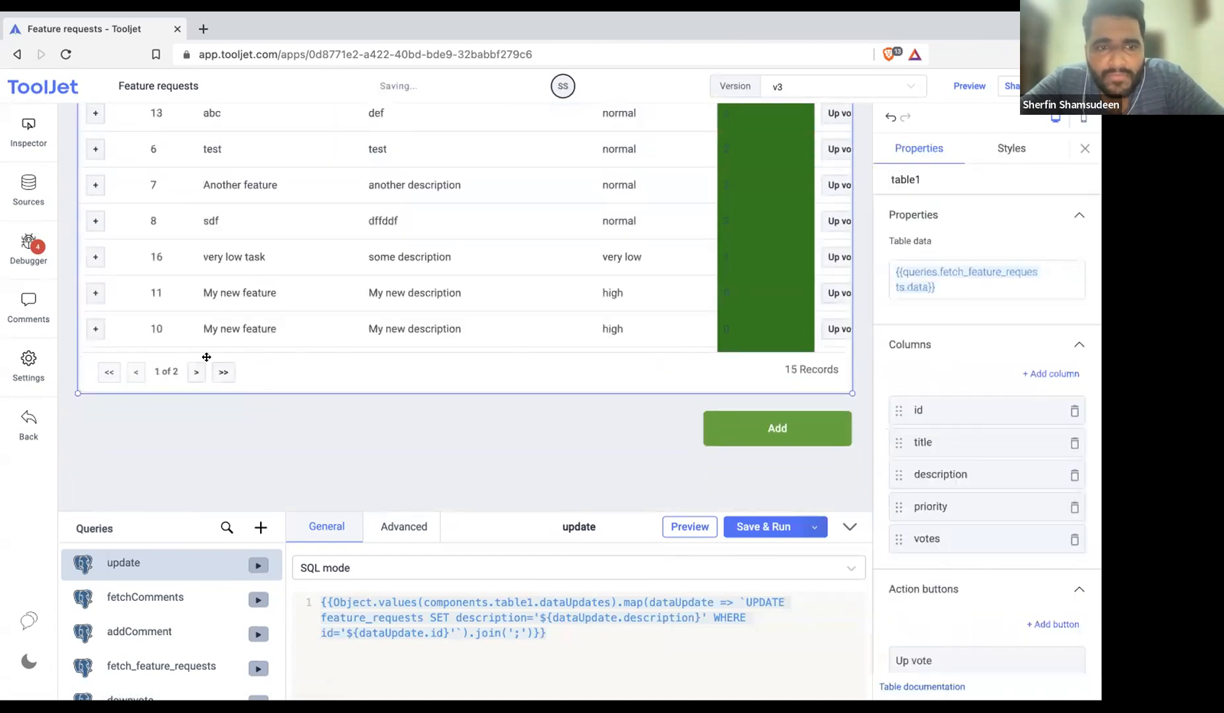
{"action": "scroll", "coordinate": [378, 356], "scroll_direction": "up", "scroll_amount": 3}
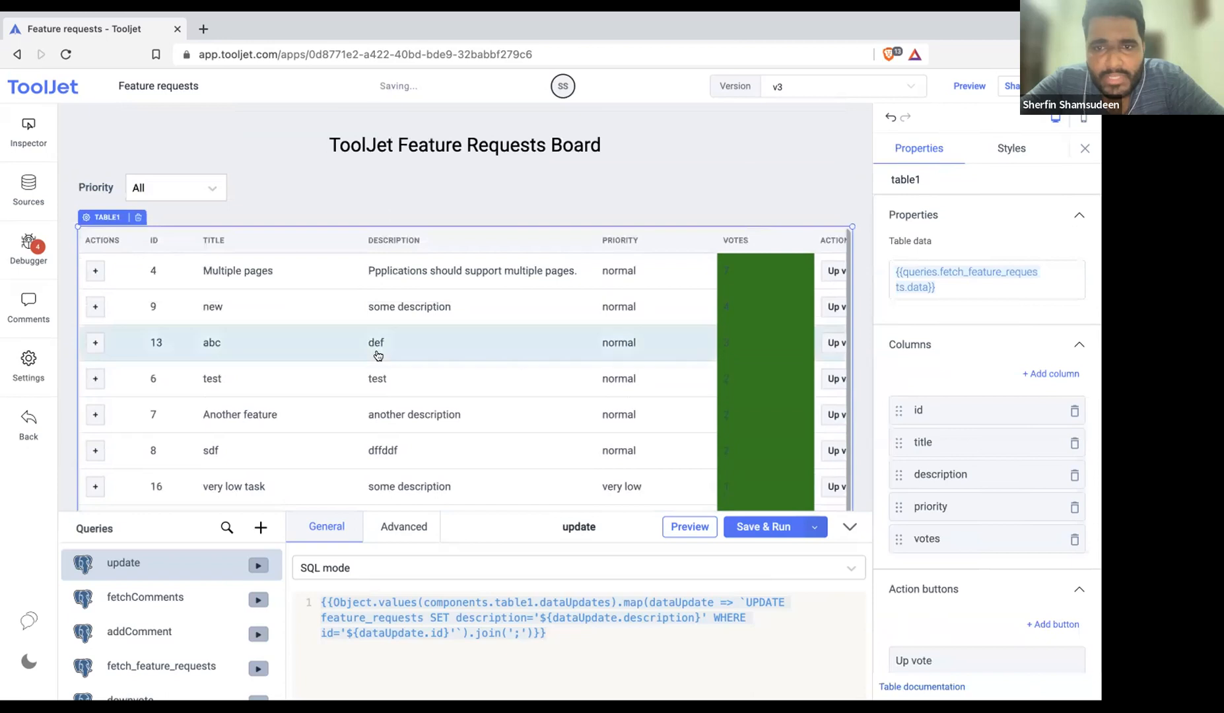
Filter the board by Very low priority and down vote the tst request
{"action": "left_click", "coordinate": [210, 188]}
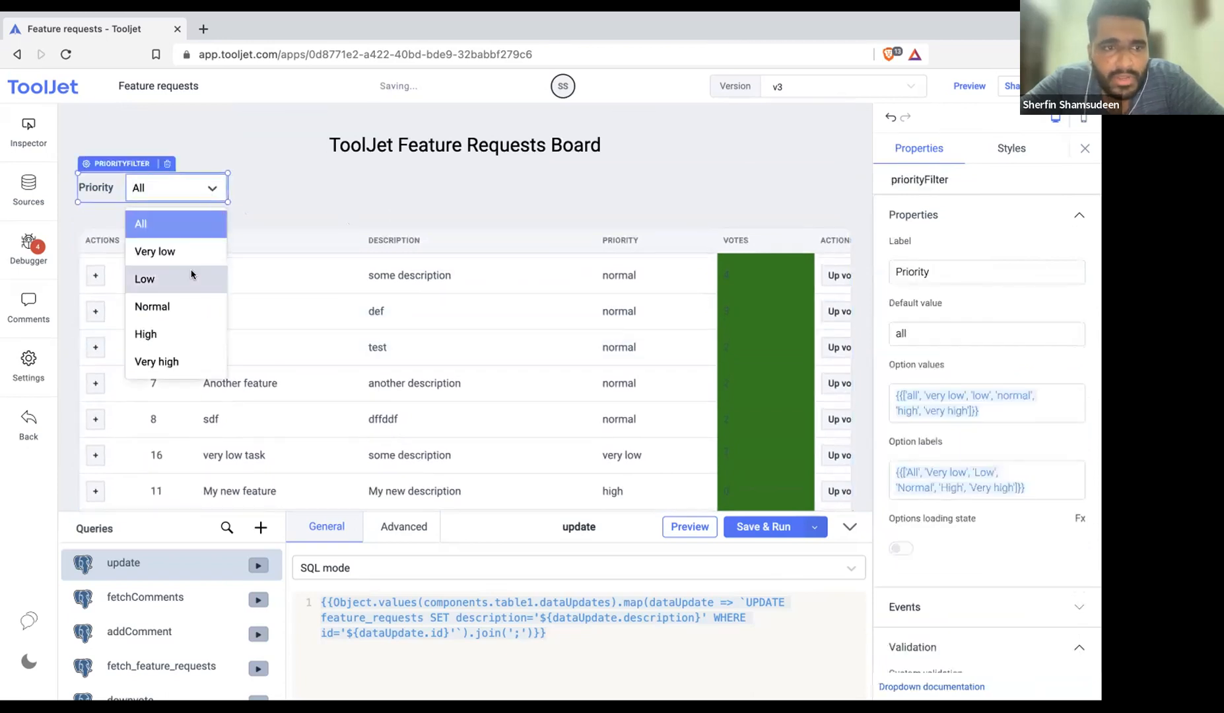
{"action": "left_click", "coordinate": [179, 255]}
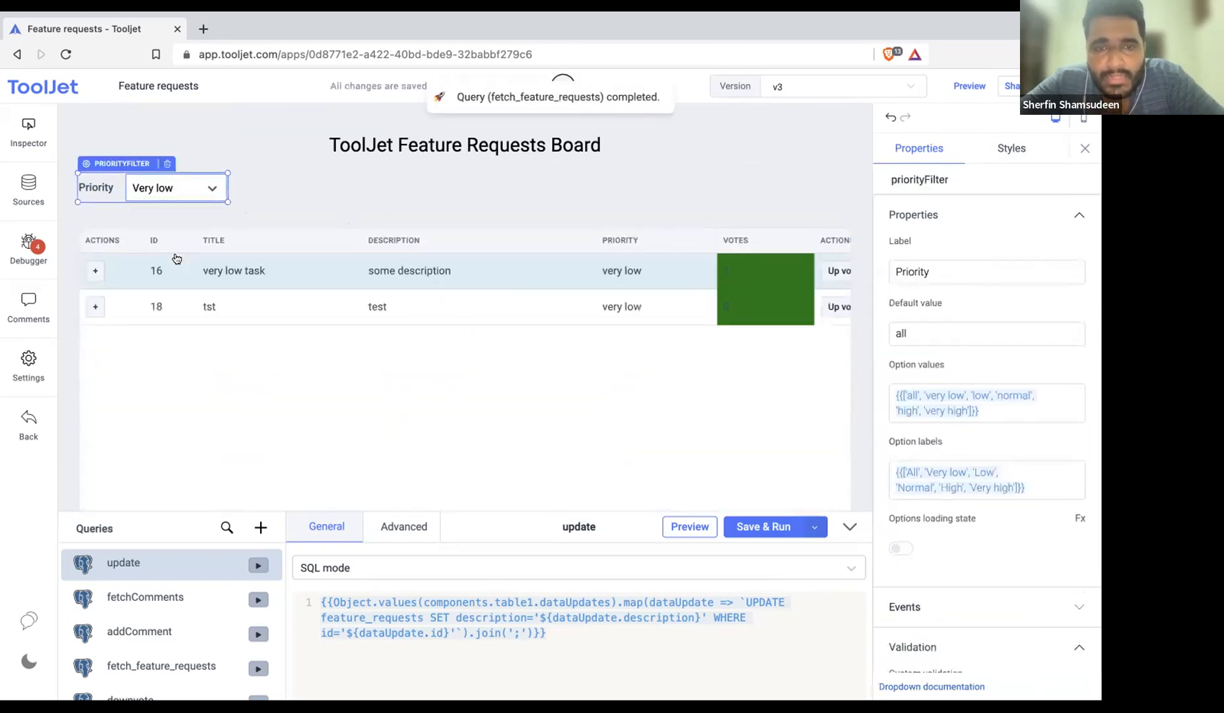
{"action": "scroll", "coordinate": [393, 361], "scroll_direction": "down", "scroll_amount": 1}
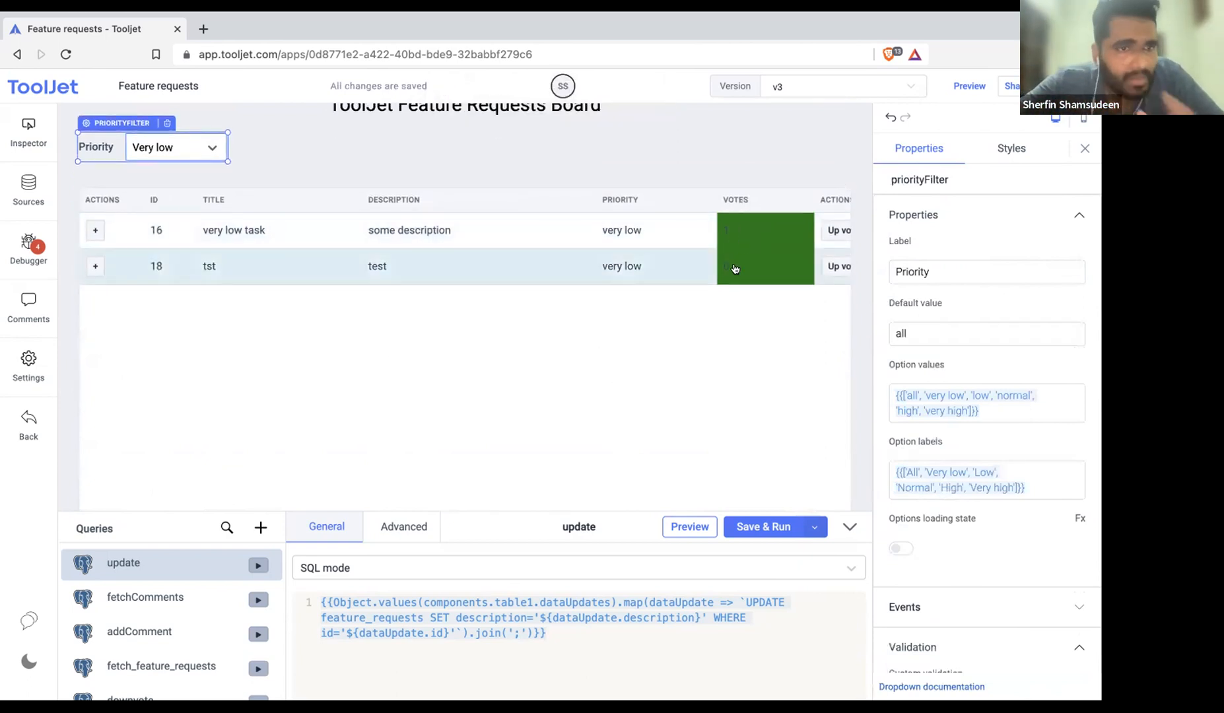
{"action": "scroll", "coordinate": [734, 268], "scroll_direction": "right", "scroll_amount": 4}
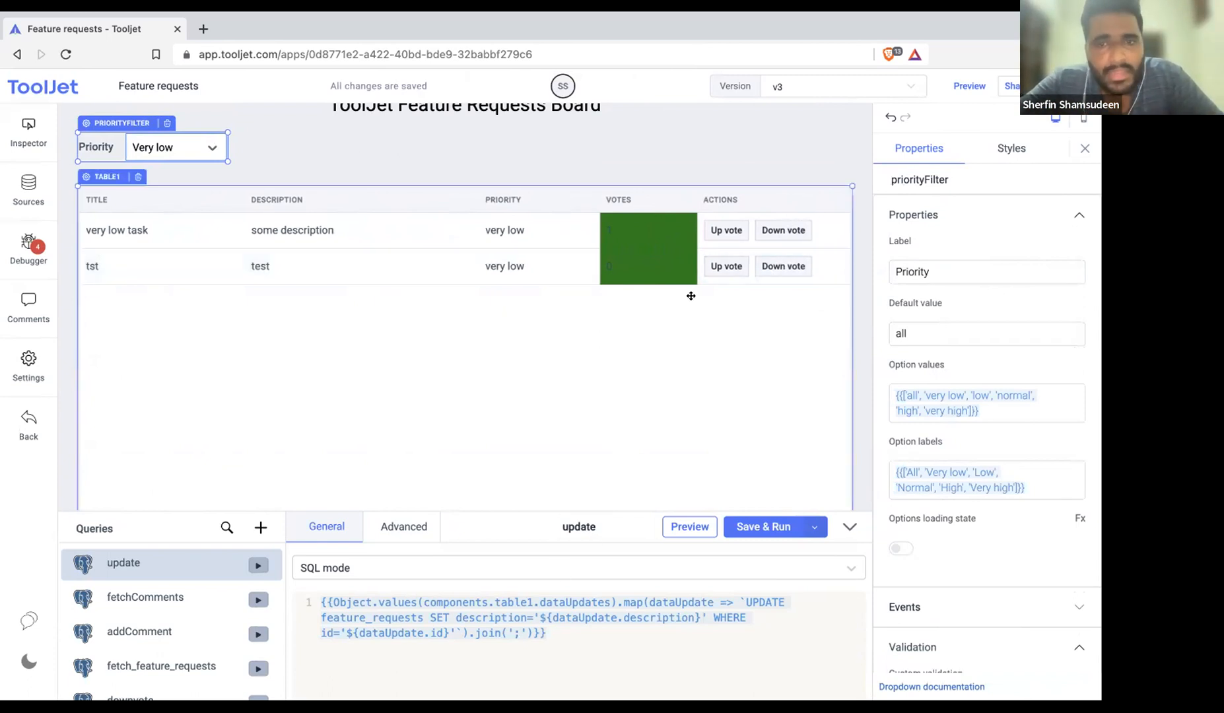
{"action": "left_click", "coordinate": [789, 264]}
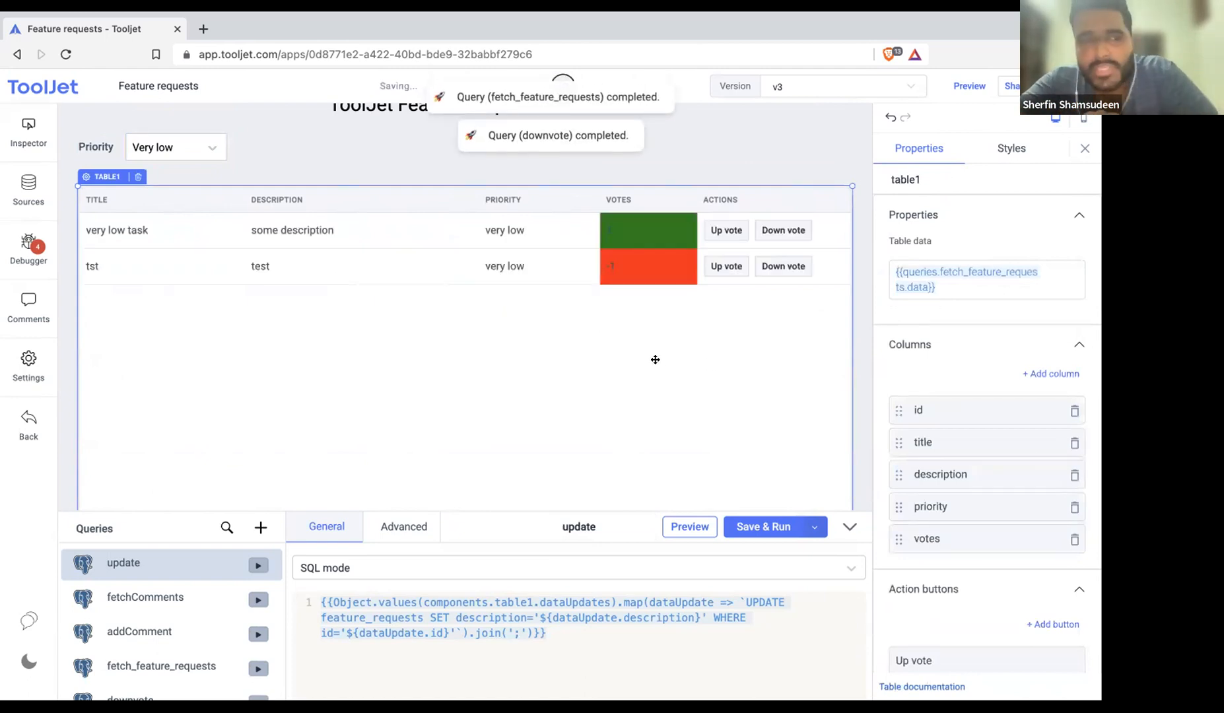
{"action": "scroll", "coordinate": [661, 375], "scroll_direction": "left", "scroll_amount": 1}
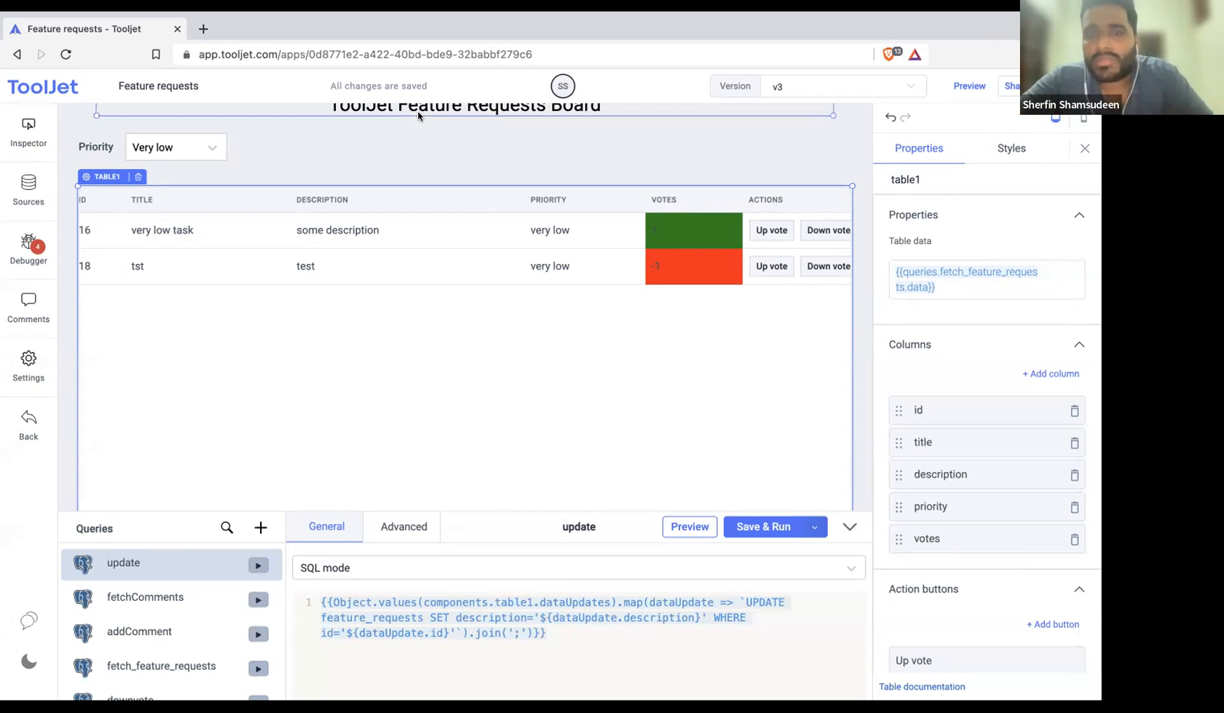
Switch to the presentation, advance to the Expandable rows slide, and return to the ToolJet editor
{"action": "key", "text": "ctrl+Right"}
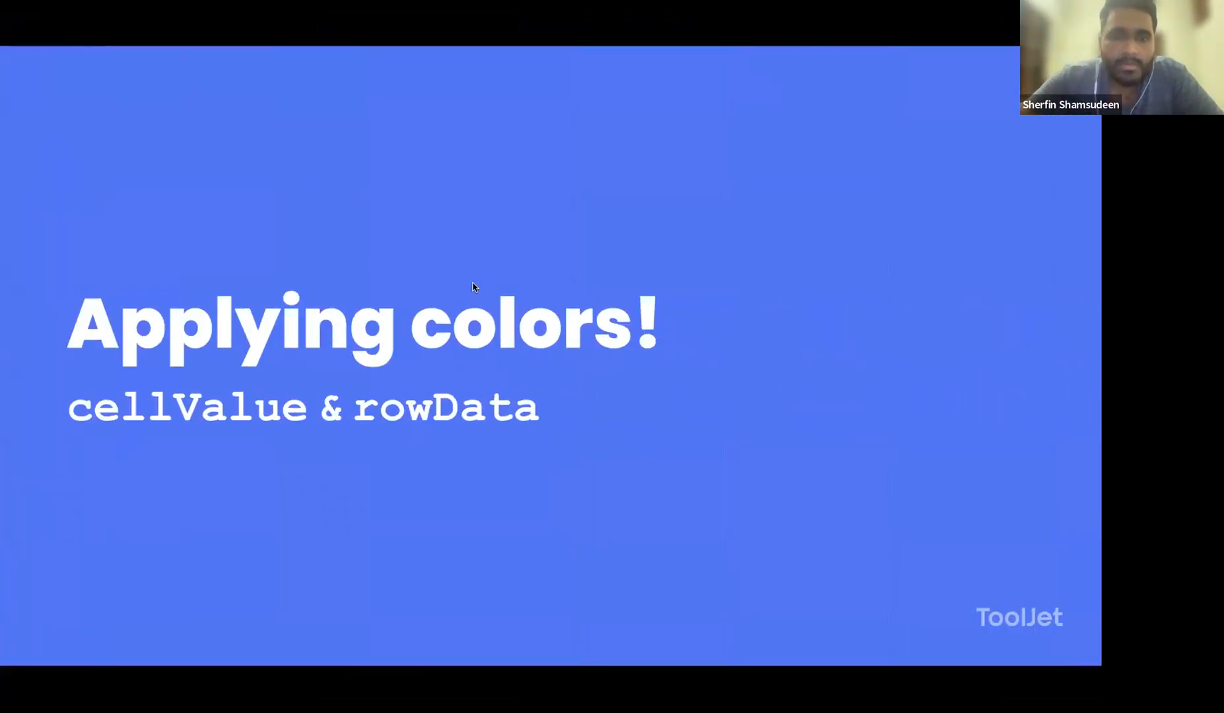
{"action": "key", "text": "Right"}
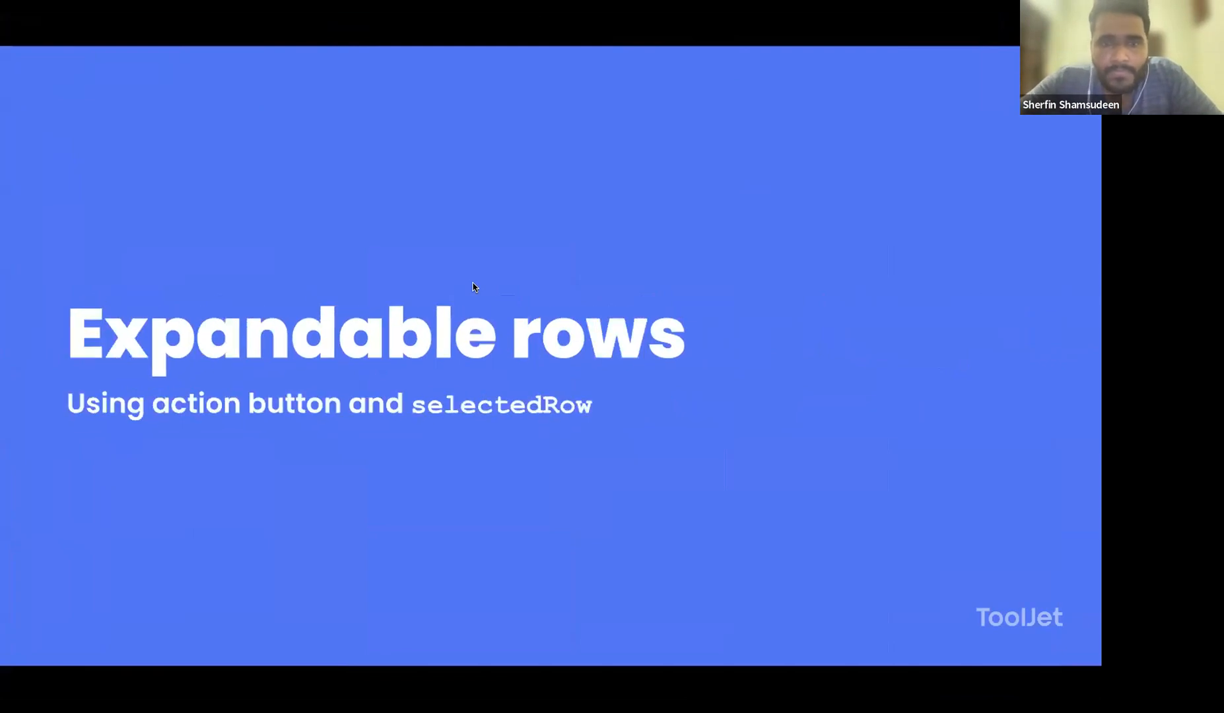
{"action": "key", "text": "ctrl+Left"}
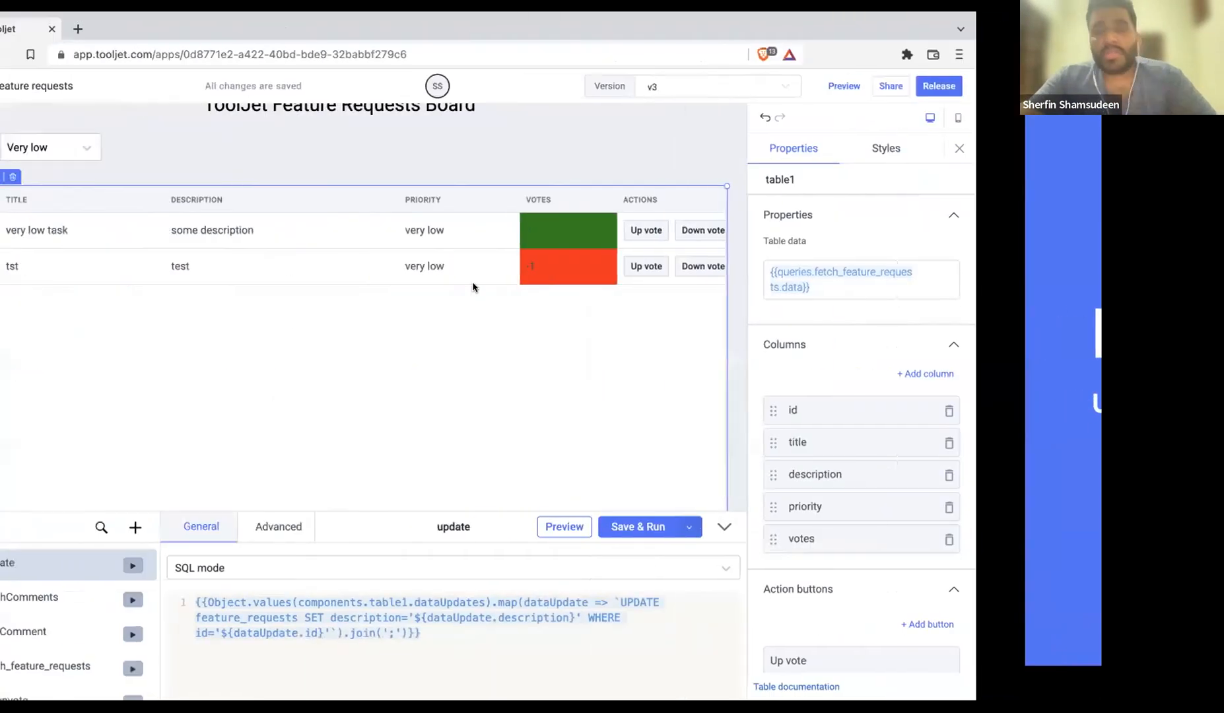
Reset the priority filter to All and look over the full list of requests
{"action": "left_click", "coordinate": [191, 154]}
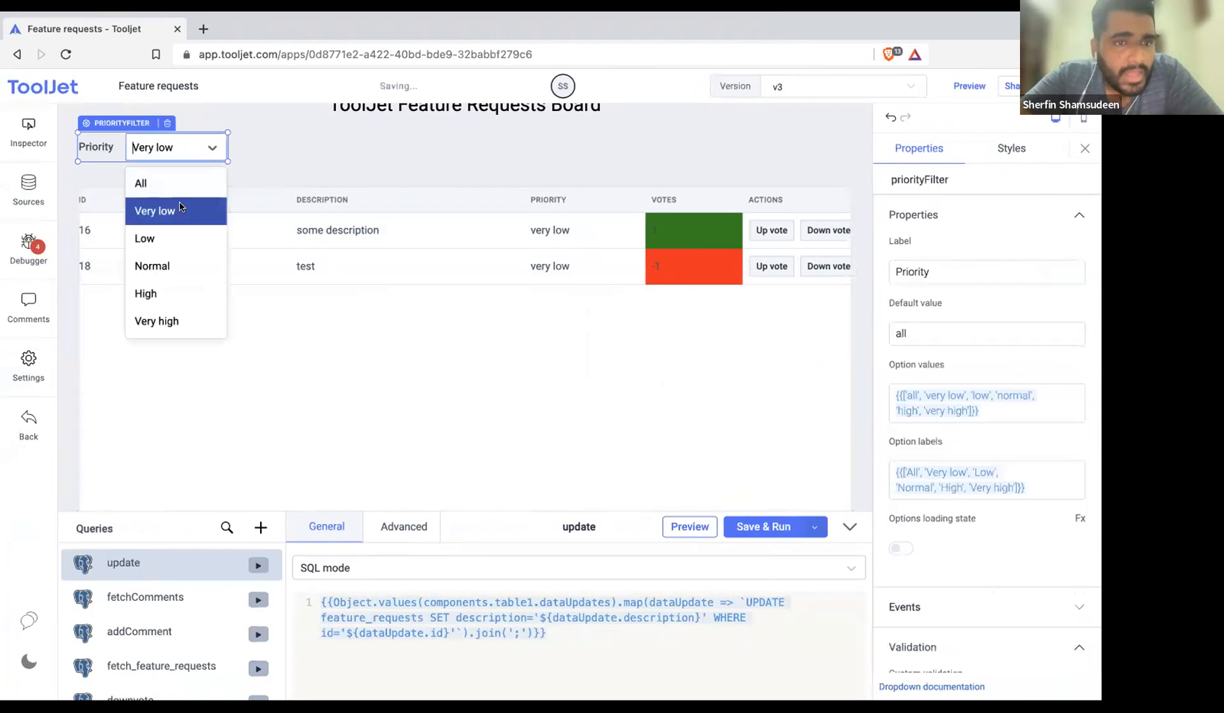
{"action": "left_click", "coordinate": [140, 183]}
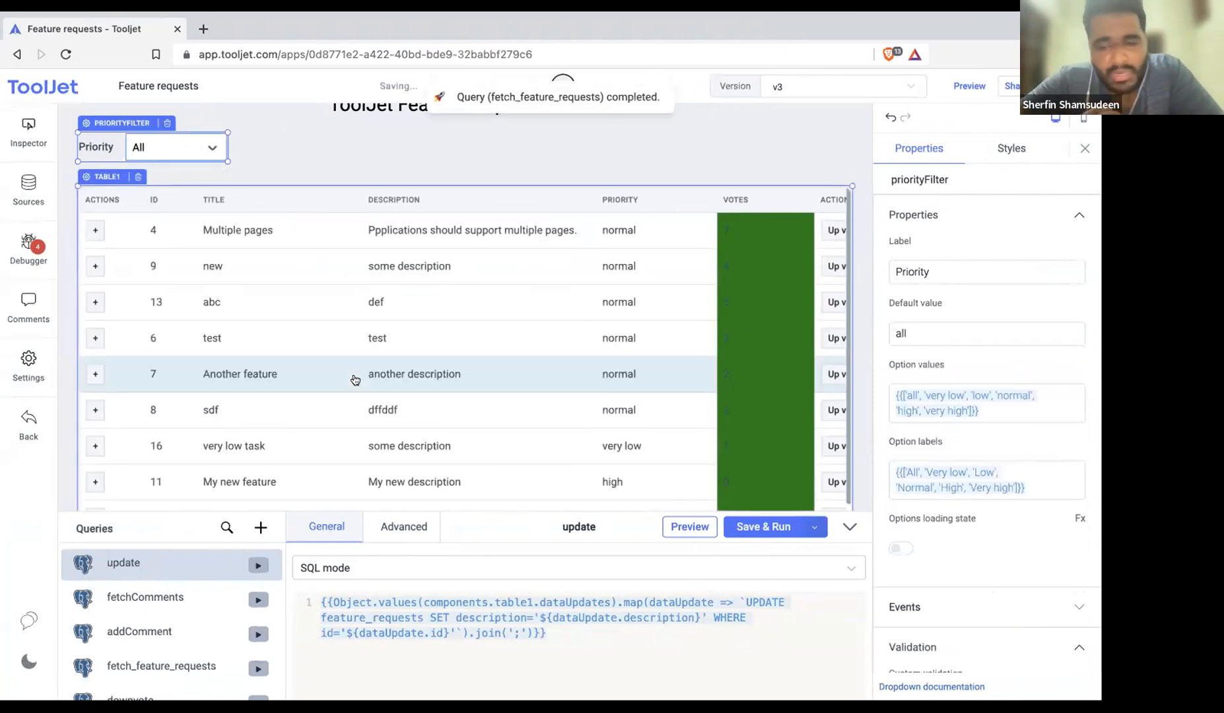
{"action": "scroll", "coordinate": [836, 153], "scroll_direction": "down", "scroll_amount": 1}
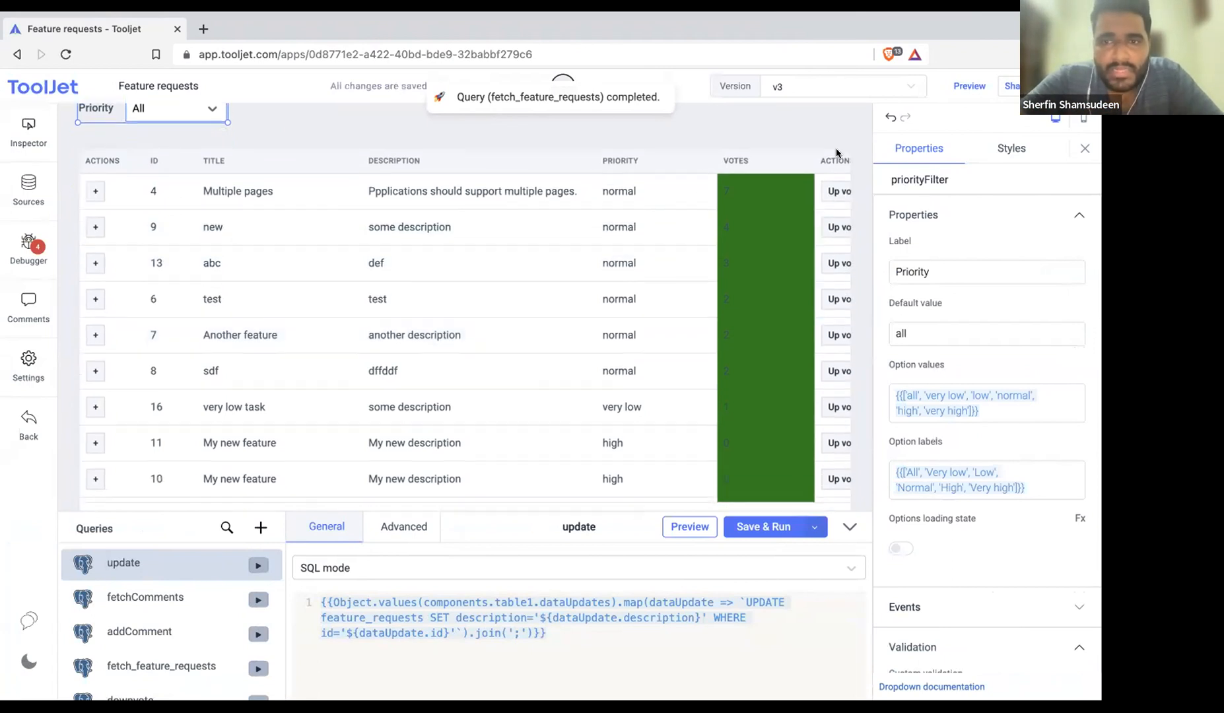
{"action": "scroll", "coordinate": [836, 153], "scroll_direction": "down", "scroll_amount": 1}
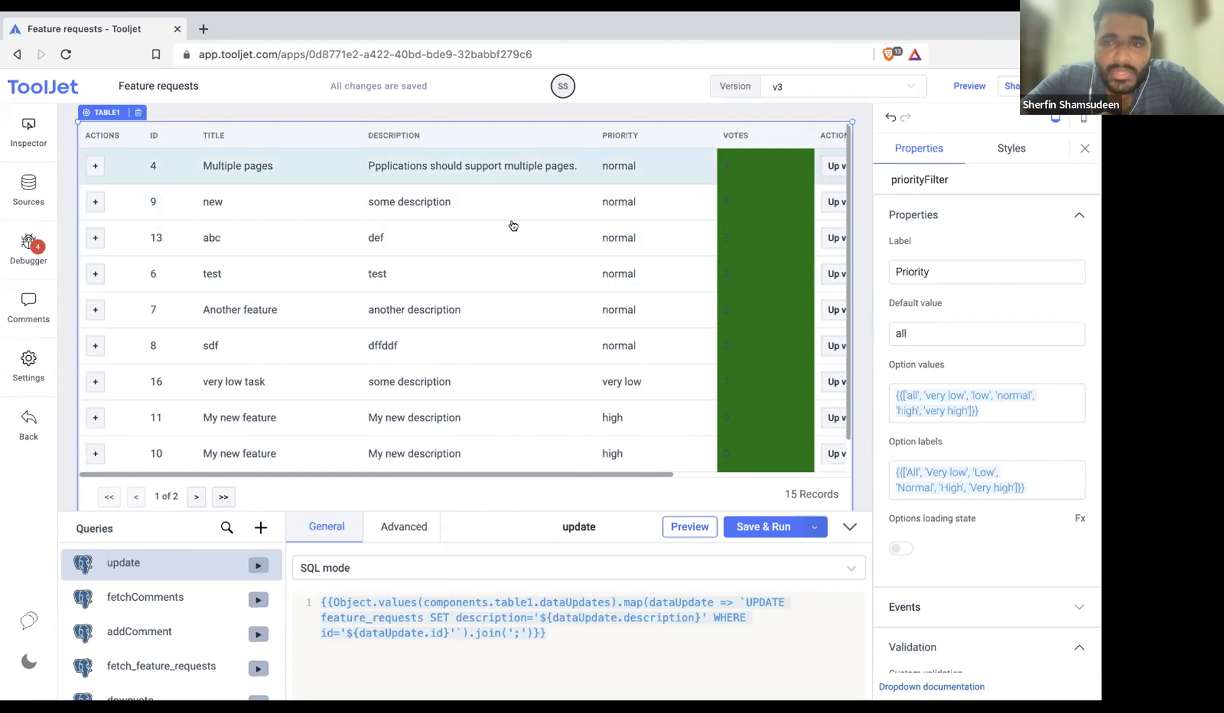
{"action": "scroll", "coordinate": [1050, 338], "scroll_direction": "down", "scroll_amount": 4}
{"action": "scroll", "coordinate": [1050, 338], "scroll_direction": "up", "scroll_amount": 3}
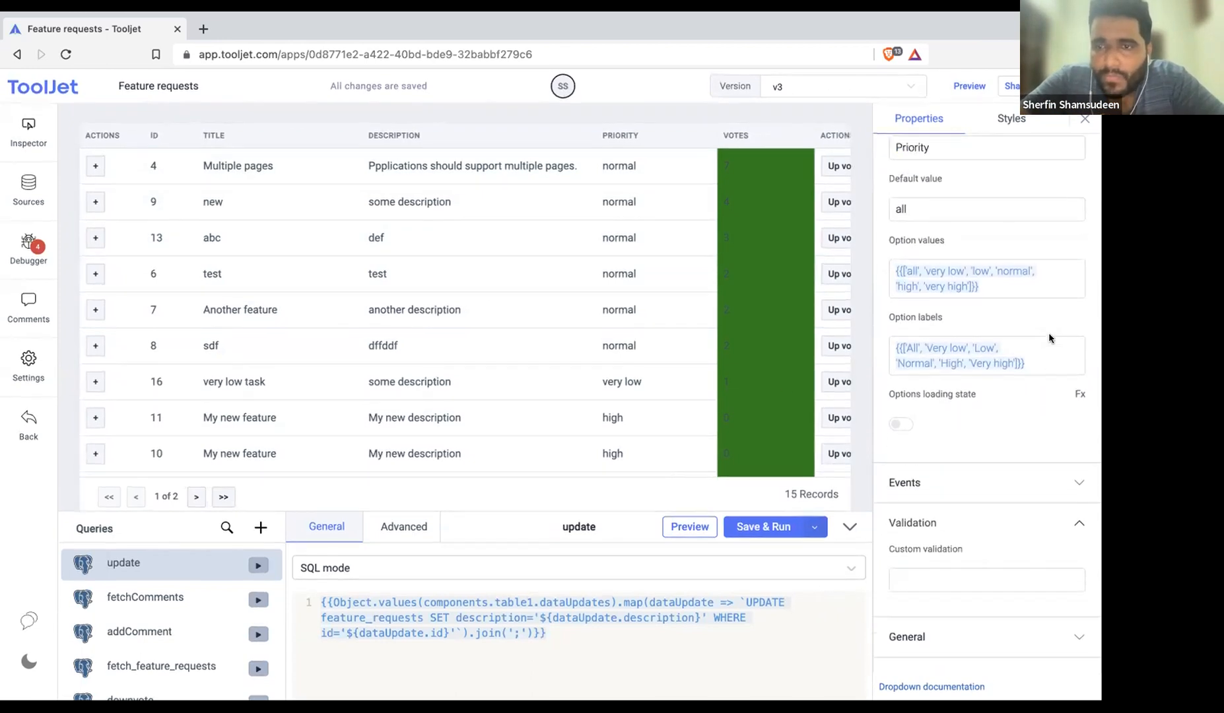
Sort the table by description and open the settings of its + action button
{"action": "left_click", "coordinate": [521, 136]}
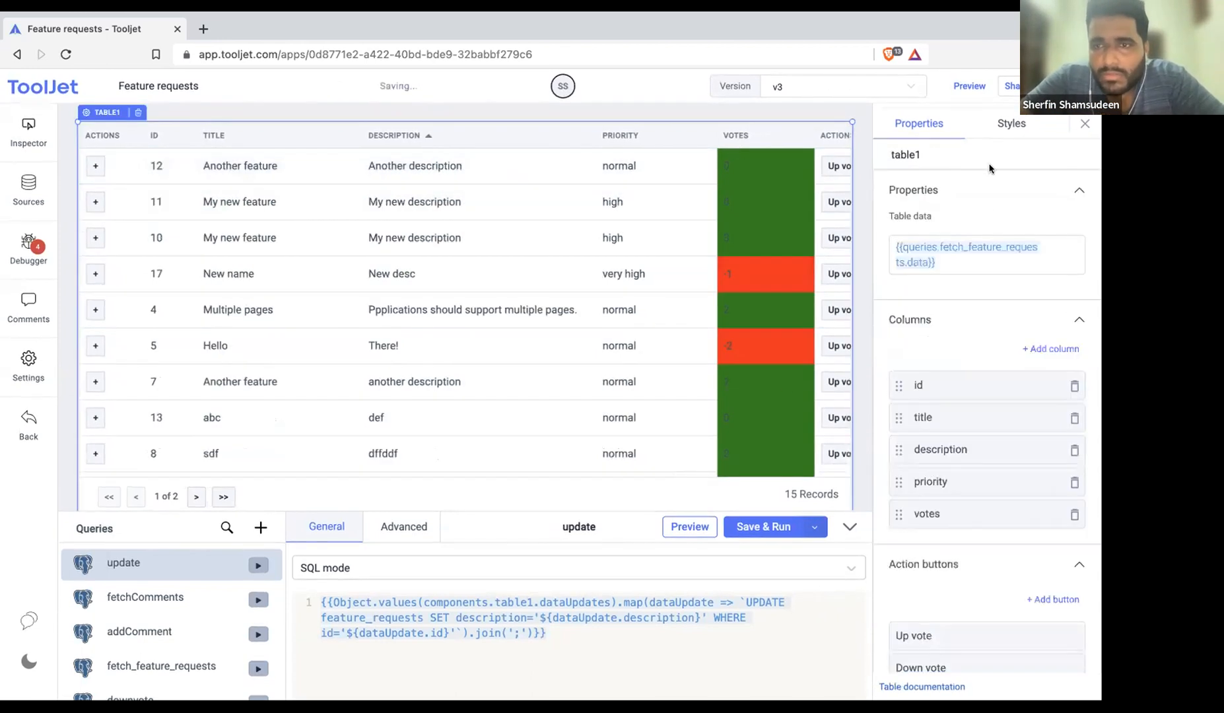
{"action": "scroll", "coordinate": [1000, 319], "scroll_direction": "down", "scroll_amount": 5}
{"action": "scroll", "coordinate": [1000, 319], "scroll_direction": "down", "scroll_amount": 1}
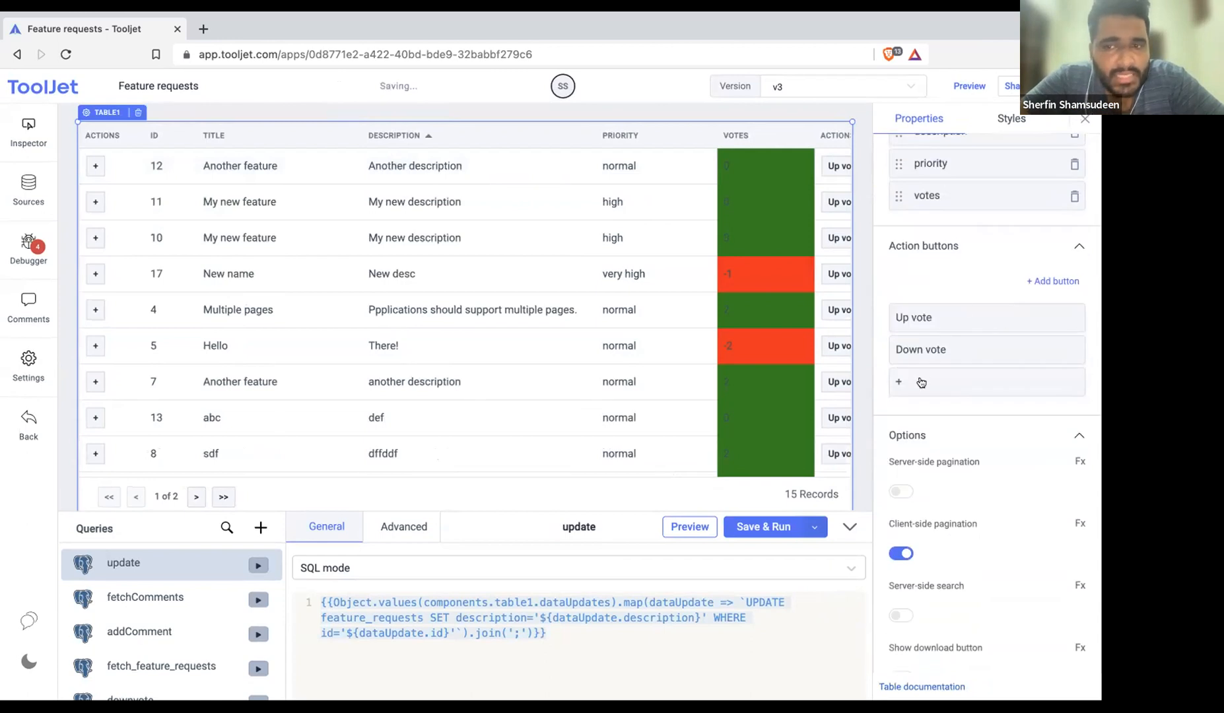
{"action": "scroll", "coordinate": [687, 340], "scroll_direction": "right", "scroll_amount": 4}
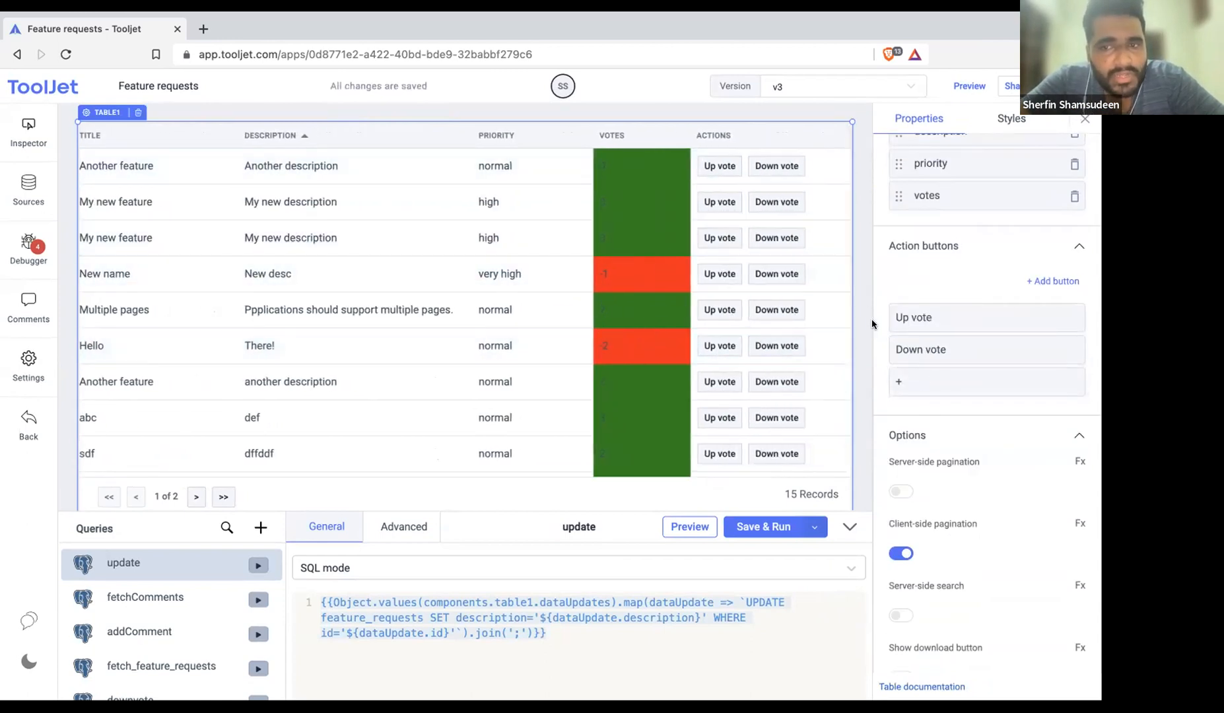
{"action": "left_click", "coordinate": [895, 383]}
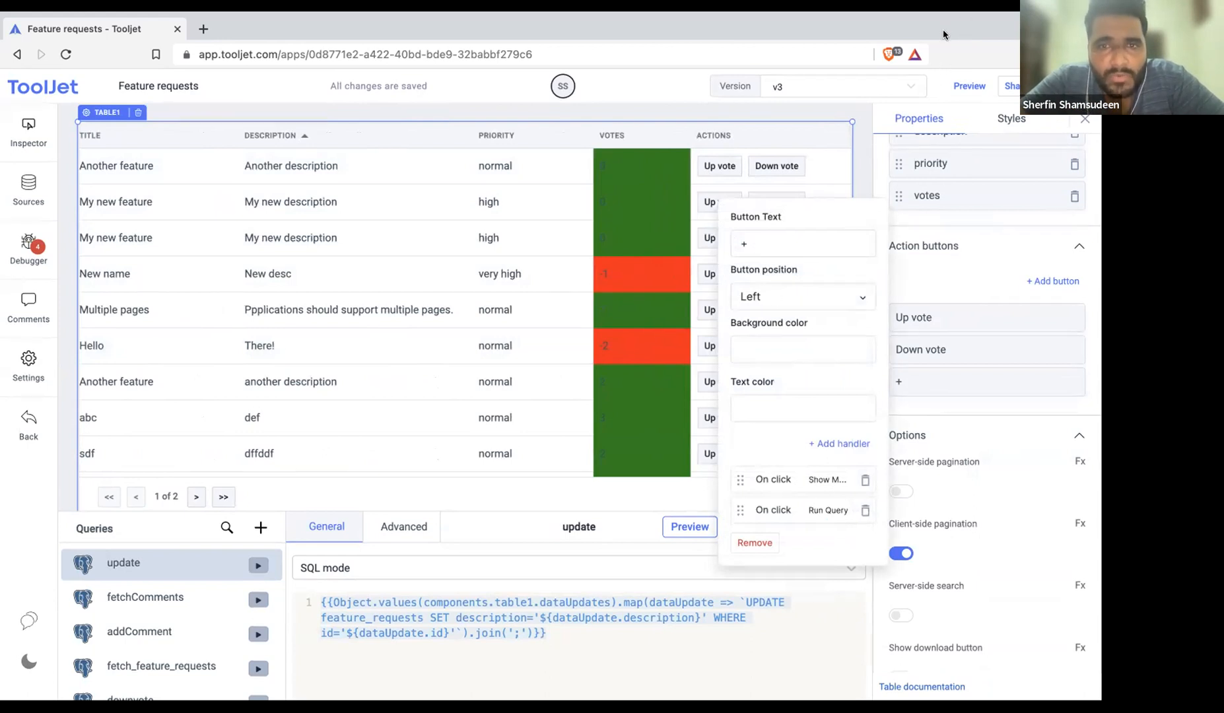
Reopen the settings of table1's + action button and review its Show Modal and Run Query click handlers
{"action": "left_click", "coordinate": [863, 163]}
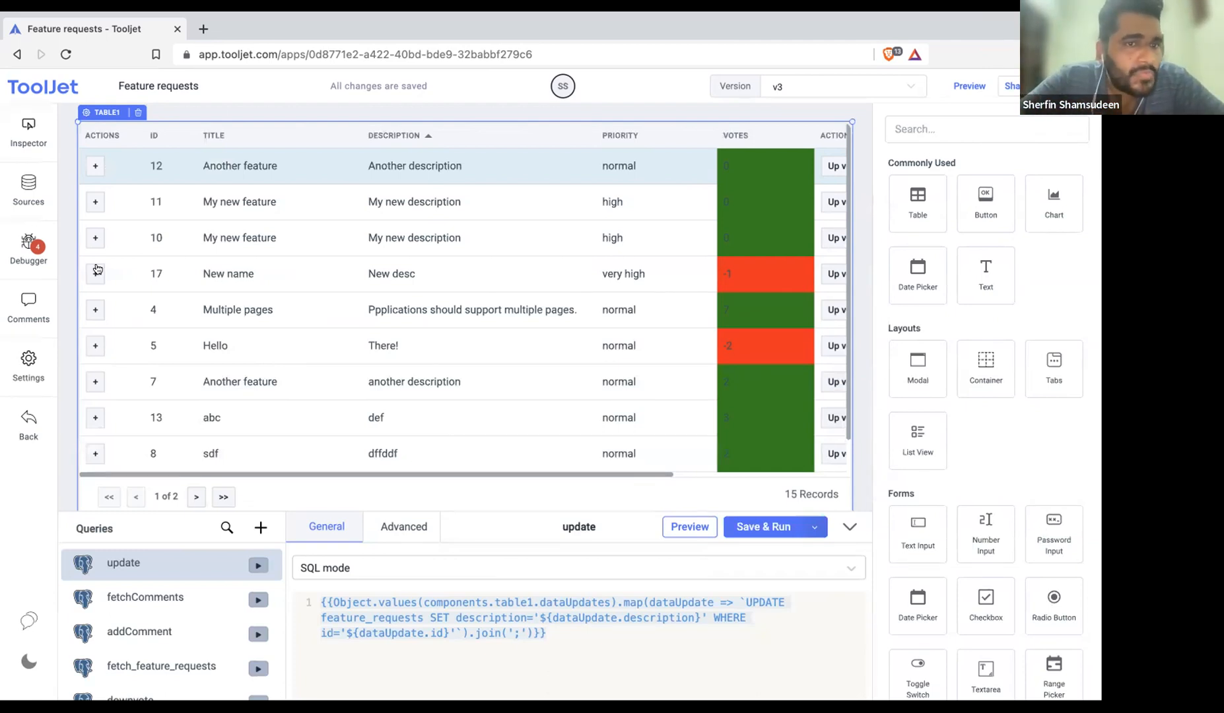
{"action": "left_click", "coordinate": [107, 111]}
{"action": "scroll", "coordinate": [950, 577], "scroll_direction": "down", "scroll_amount": 3}
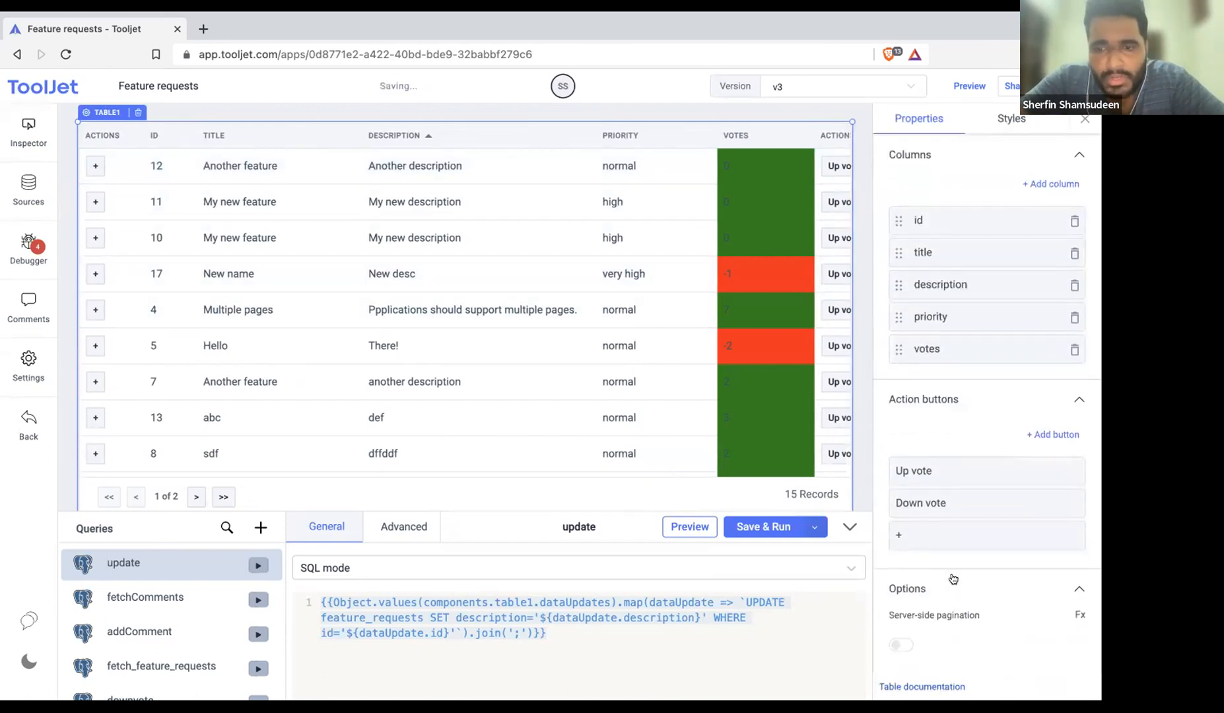
{"action": "left_click", "coordinate": [919, 527]}
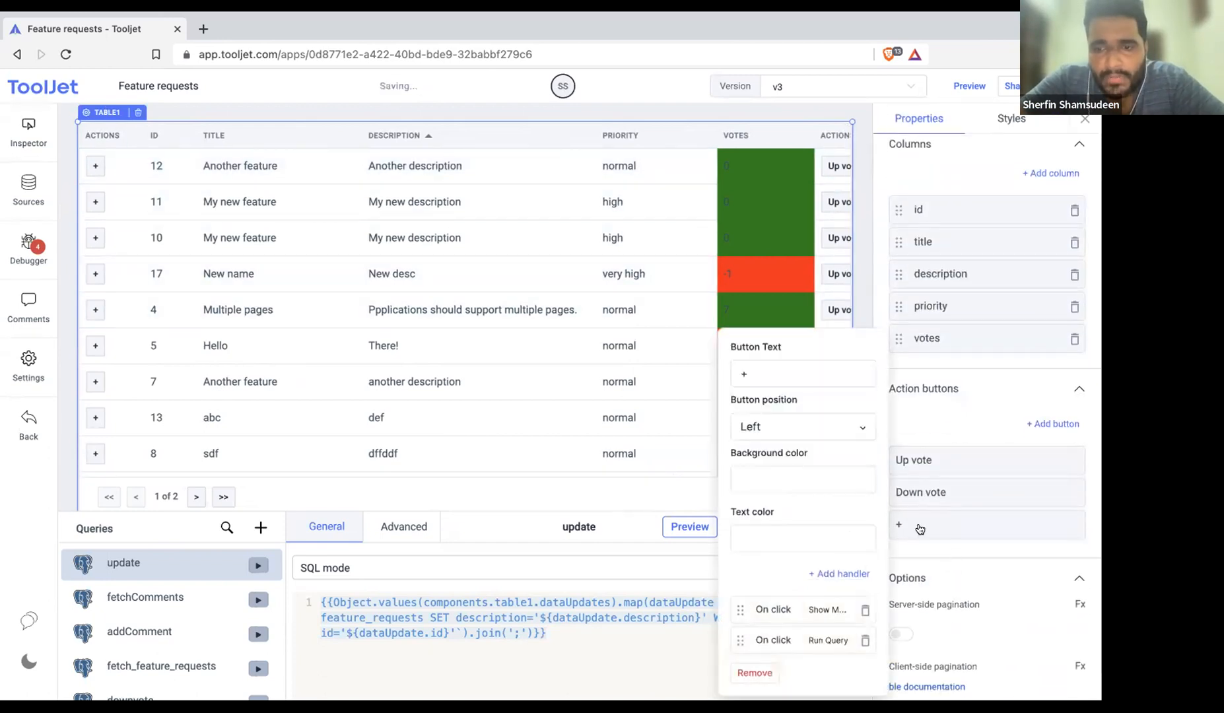
{"action": "left_click", "coordinate": [783, 610]}
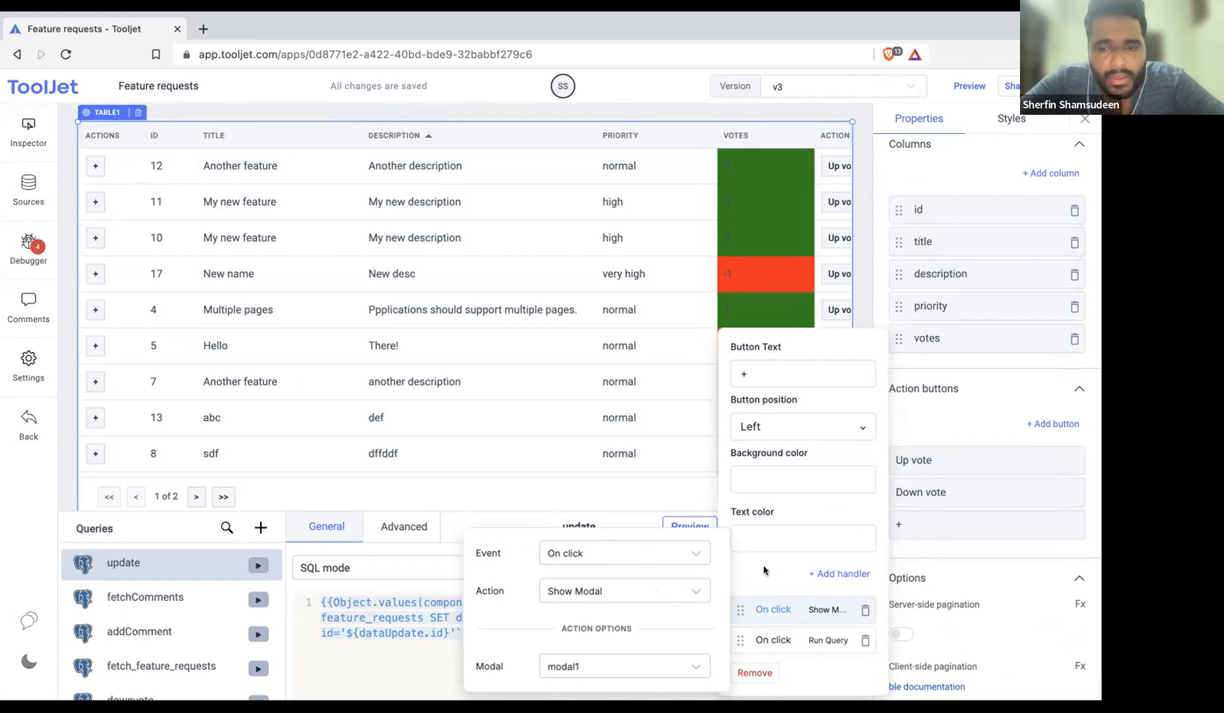
{"action": "left_click", "coordinate": [766, 586]}
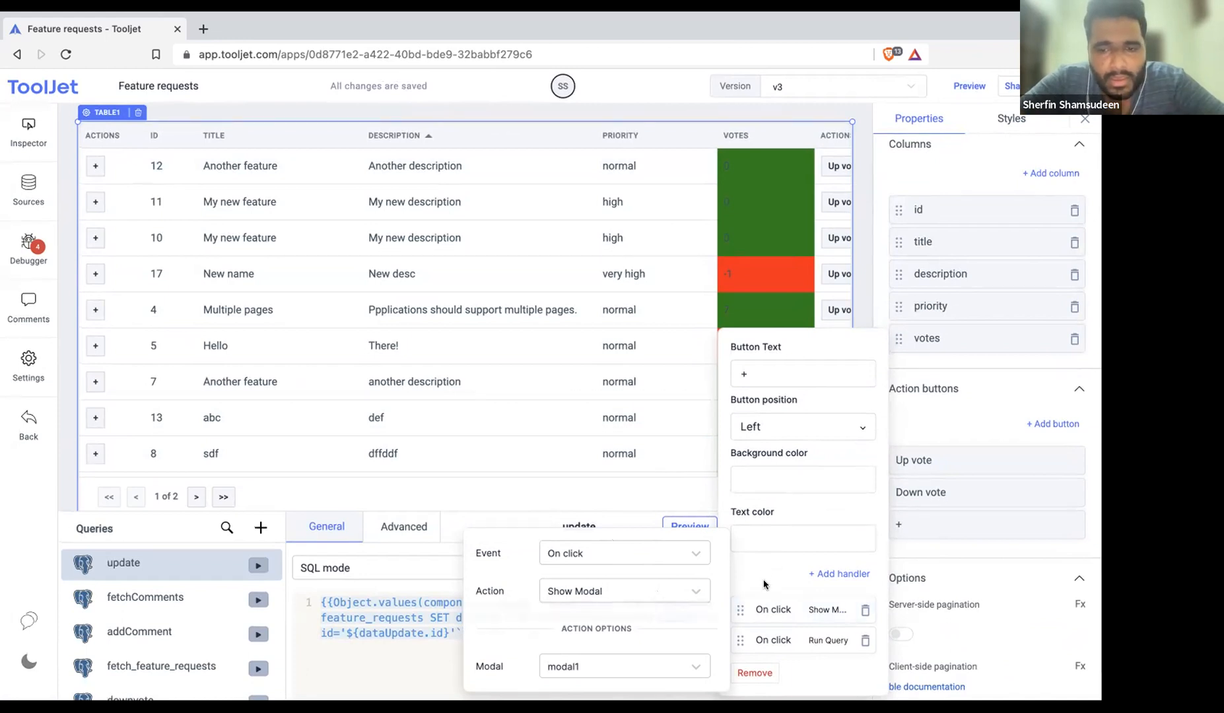
{"action": "left_click", "coordinate": [774, 641]}
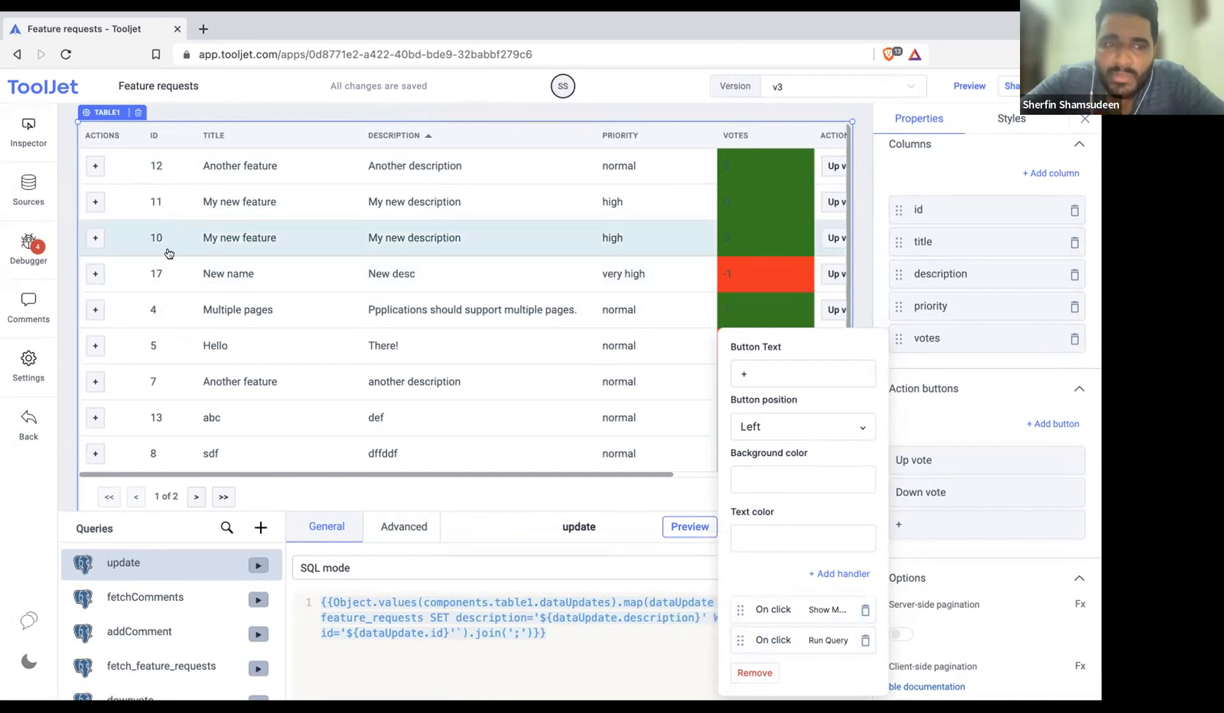
Open the comments of the New name request, post the comment "Hi" with the commenter's name, and close the dialog
{"action": "left_click", "coordinate": [96, 273]}
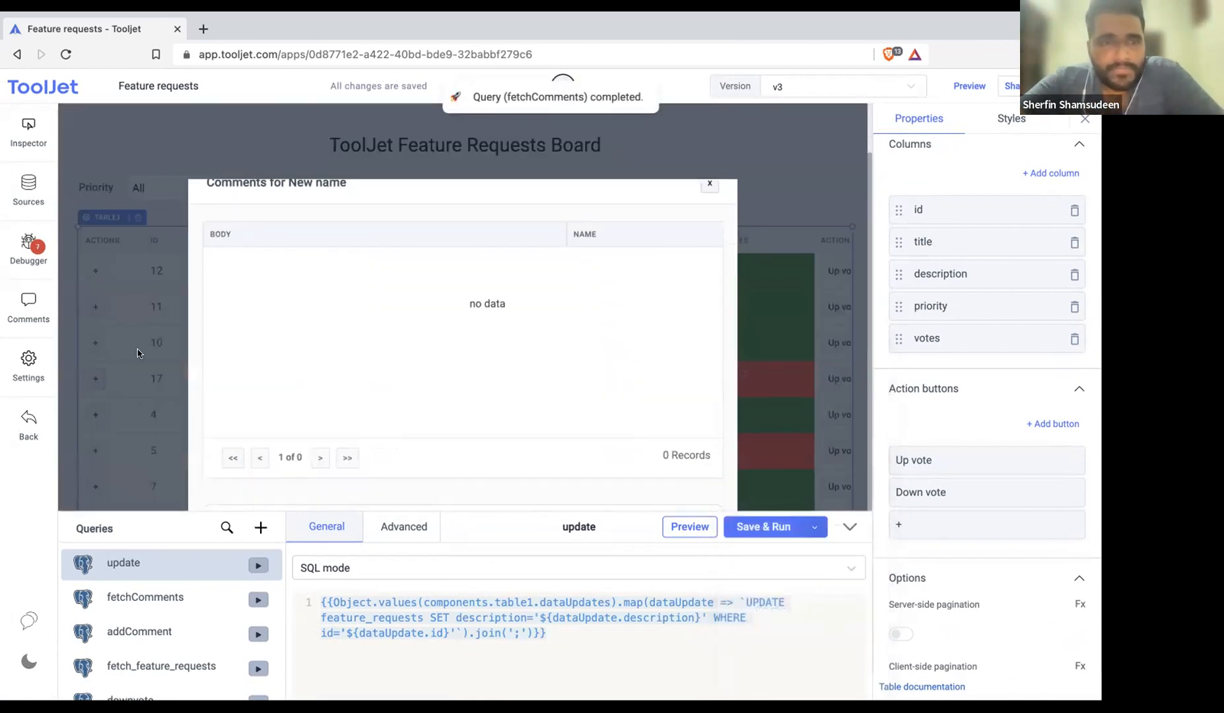
{"action": "left_click", "coordinate": [850, 526]}
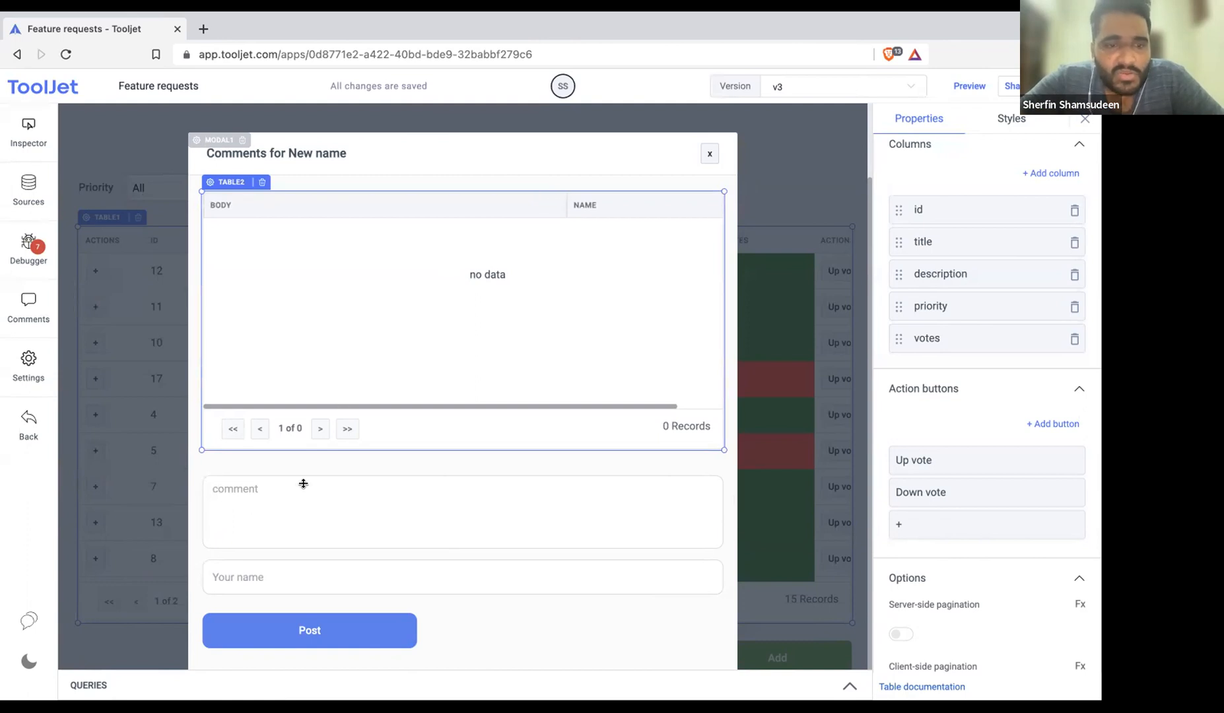
{"action": "left_click", "coordinate": [287, 505]}
{"action": "type", "text": "Hi"}
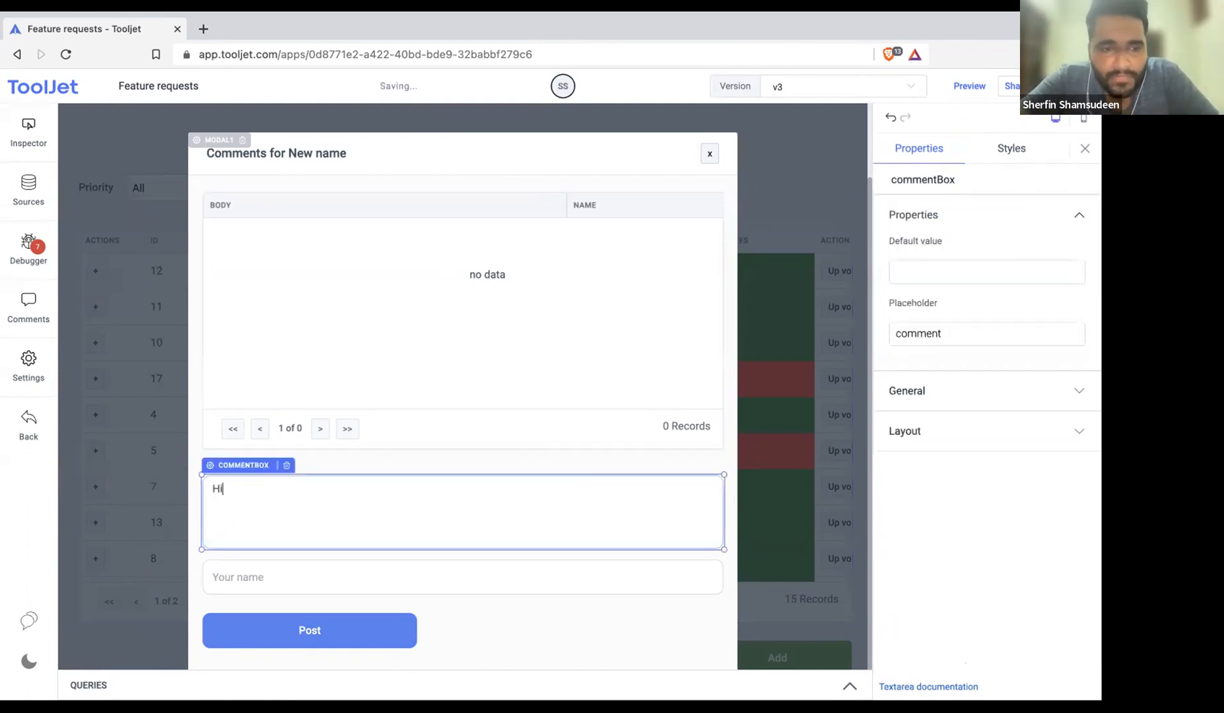
{"action": "left_click", "coordinate": [284, 568]}
{"action": "type", "text": "sherfin"}
{"action": "left_click", "coordinate": [336, 637]}
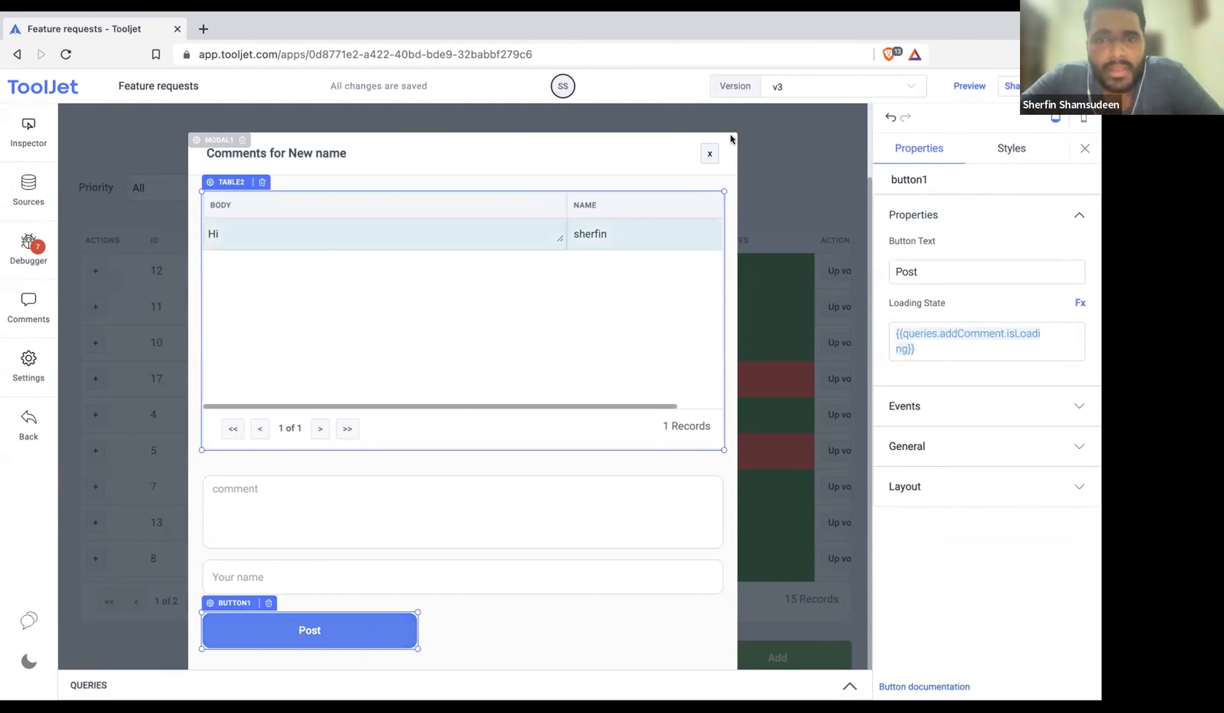
{"action": "left_click", "coordinate": [709, 153]}
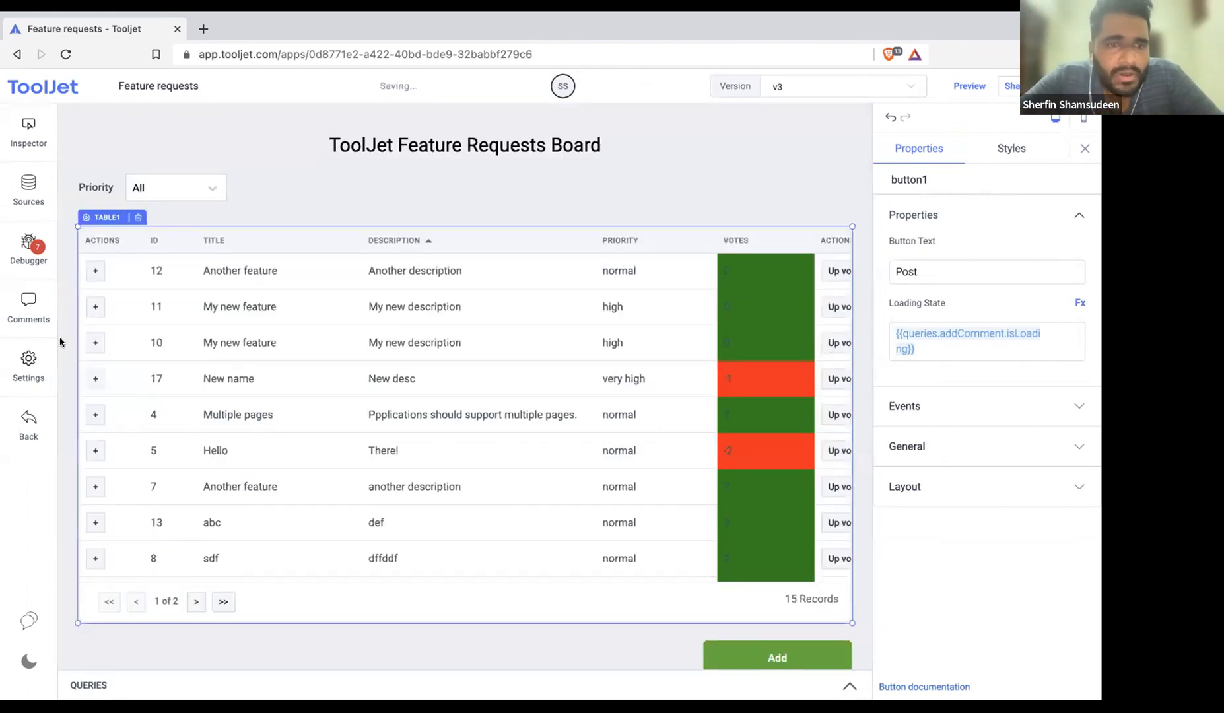
View the comments of the Another feature request with ID 12, close them, and reopen those of New name
{"action": "left_click", "coordinate": [95, 270]}
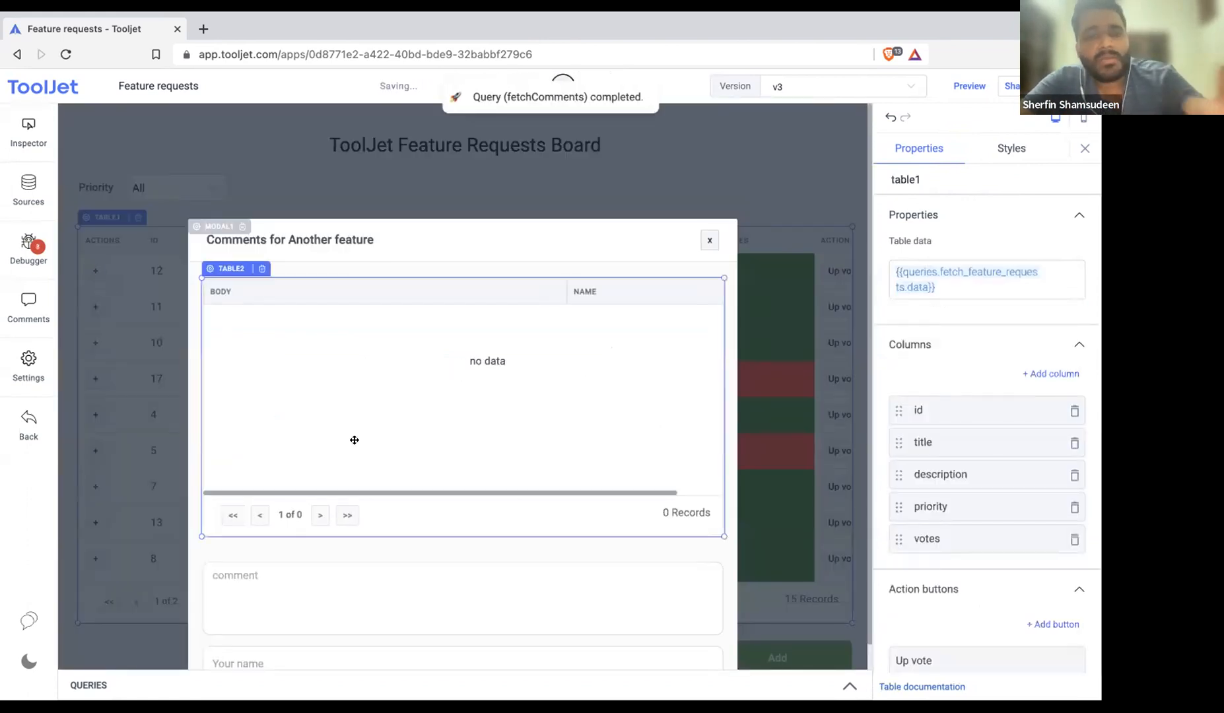
{"action": "left_click", "coordinate": [709, 240]}
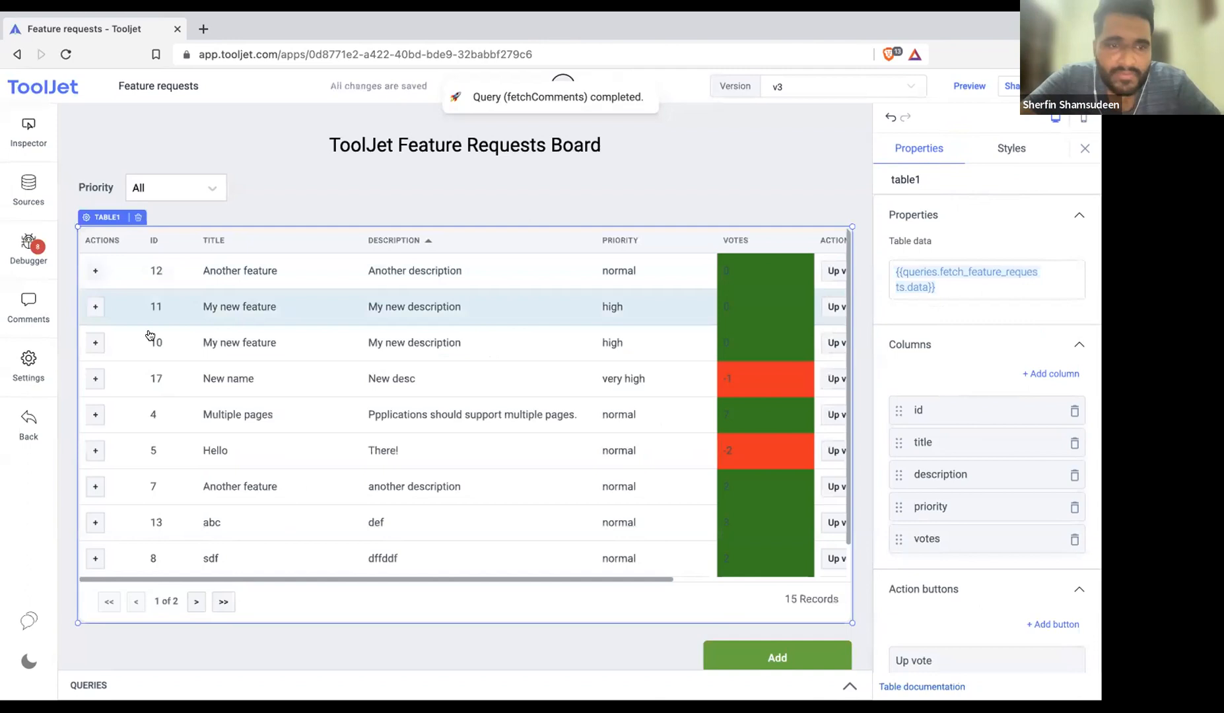
{"action": "left_click", "coordinate": [95, 379]}
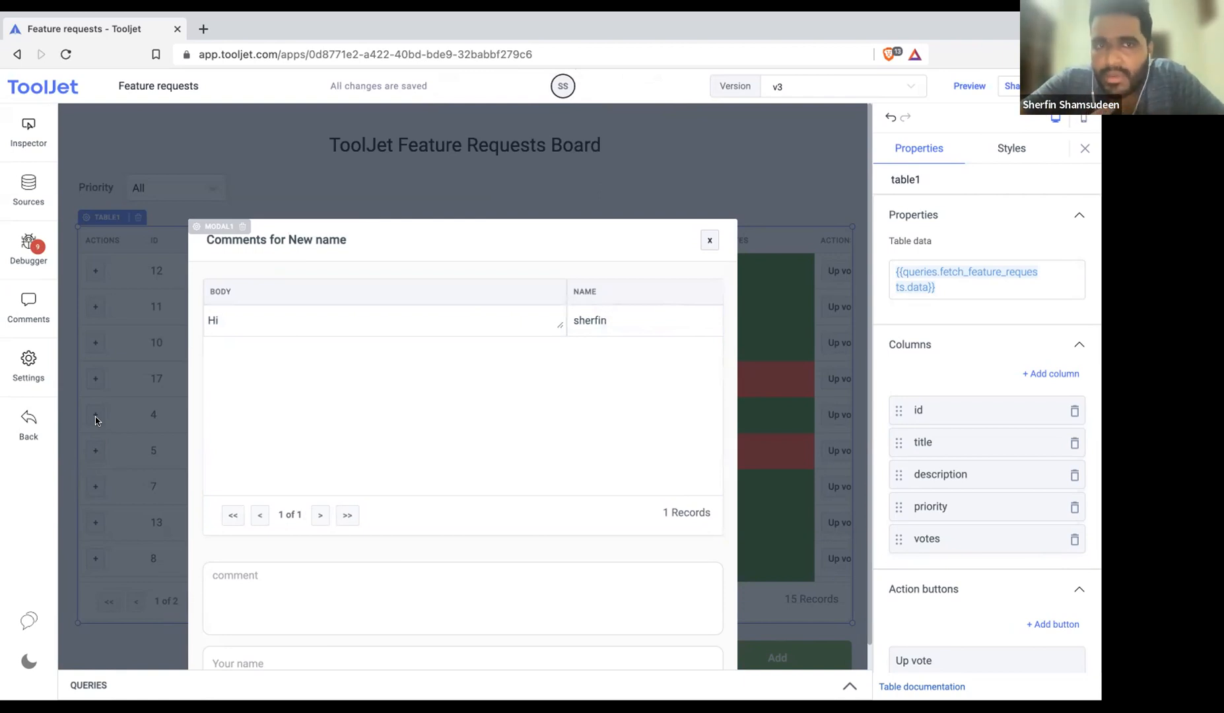
Check the comments table's data source, inspect table1's selectedRow in the component state, and close the comments dialog
{"action": "left_click", "coordinate": [237, 270]}
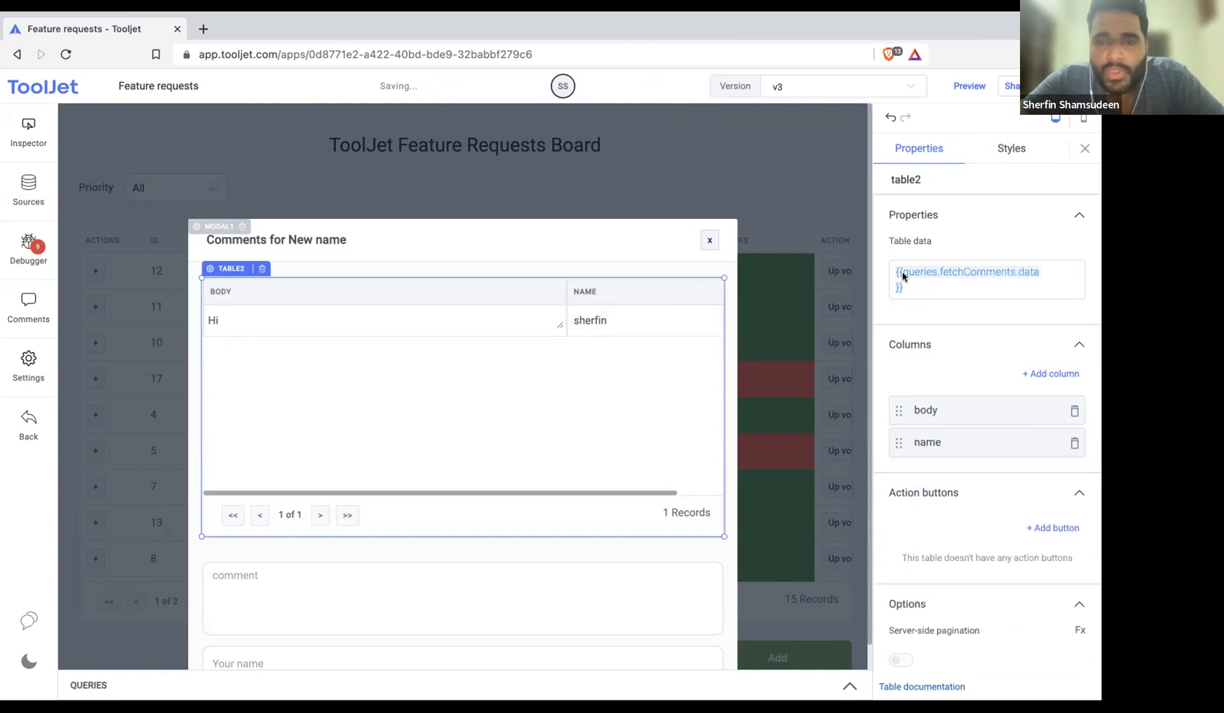
{"action": "left_click", "coordinate": [28, 135]}
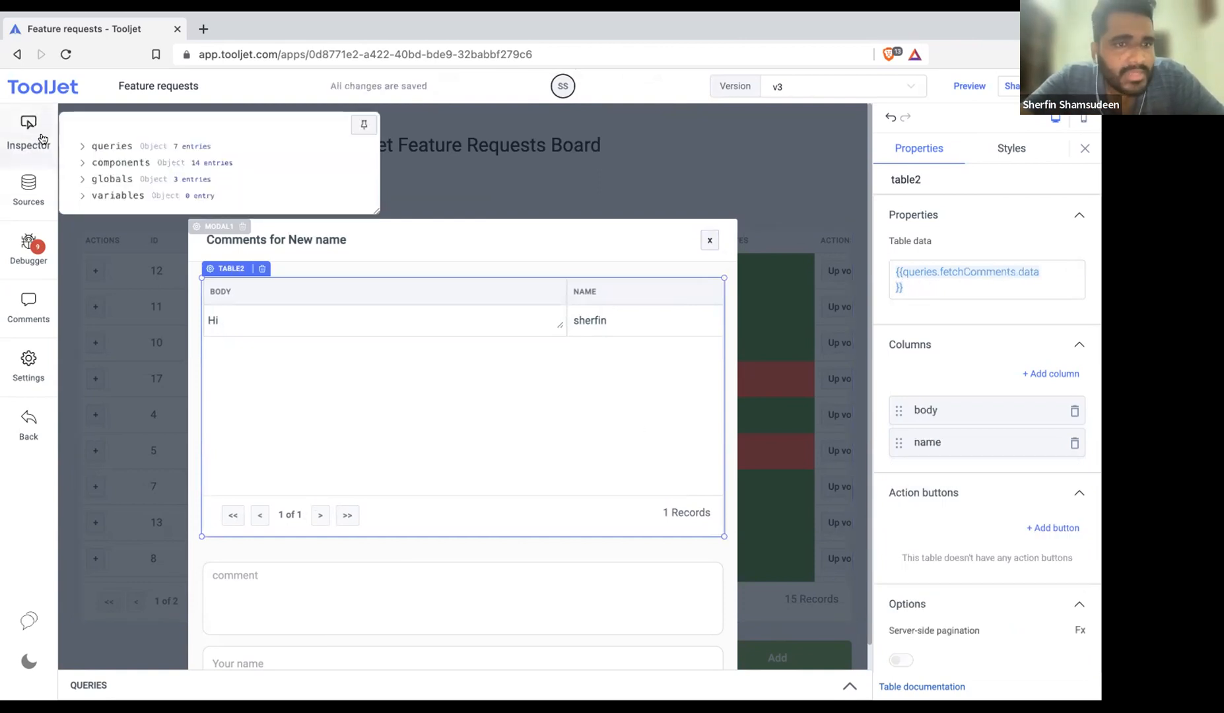
{"action": "left_click", "coordinate": [113, 148]}
{"action": "left_click", "coordinate": [112, 148]}
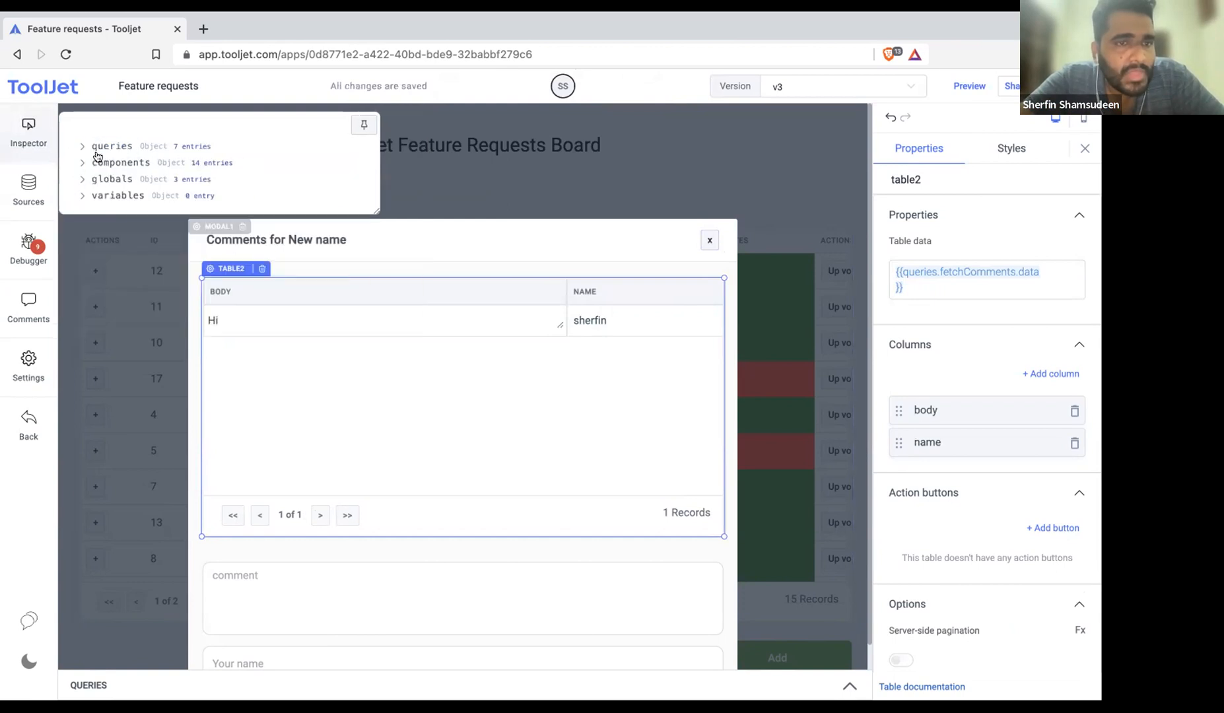
{"action": "left_click", "coordinate": [109, 164]}
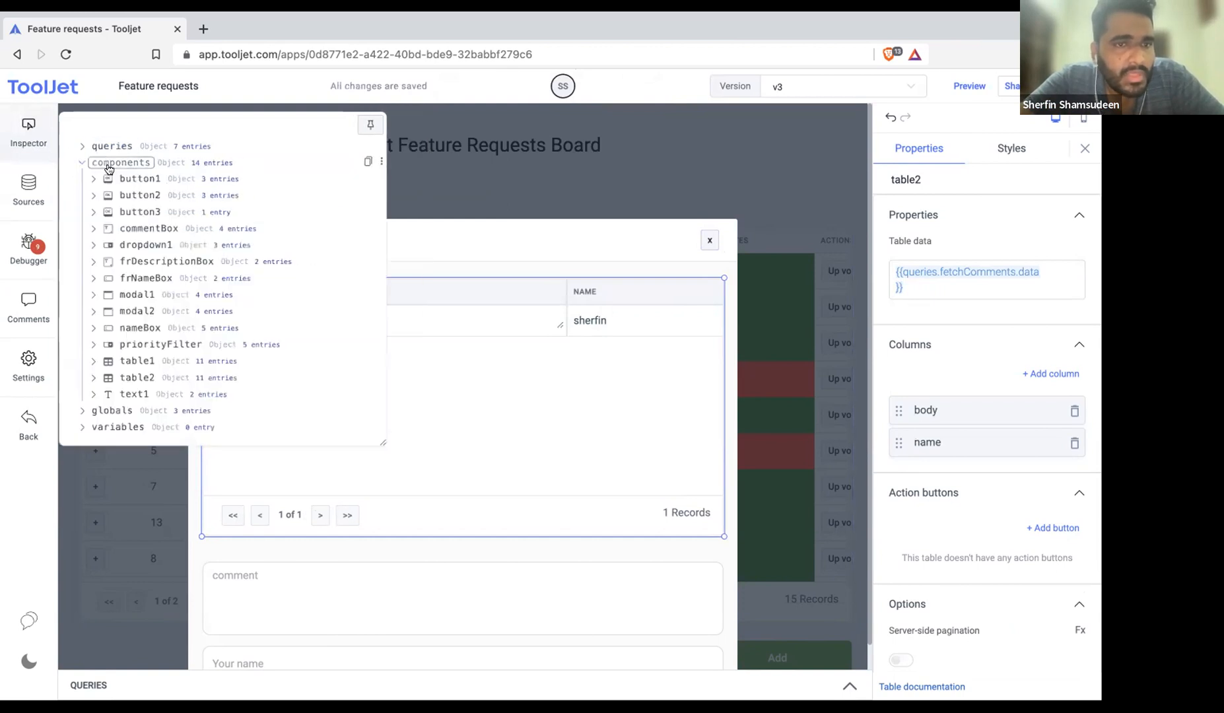
{"action": "left_click", "coordinate": [136, 360]}
{"action": "left_click", "coordinate": [148, 380]}
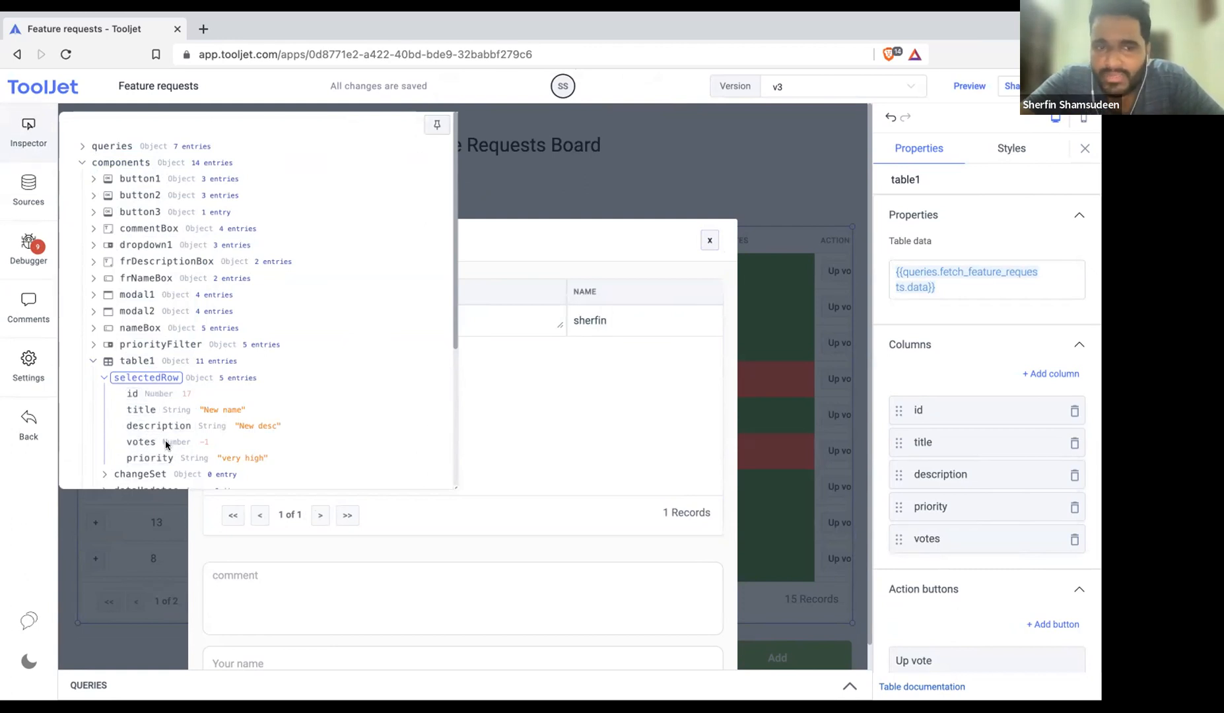
{"action": "left_click", "coordinate": [705, 243]}
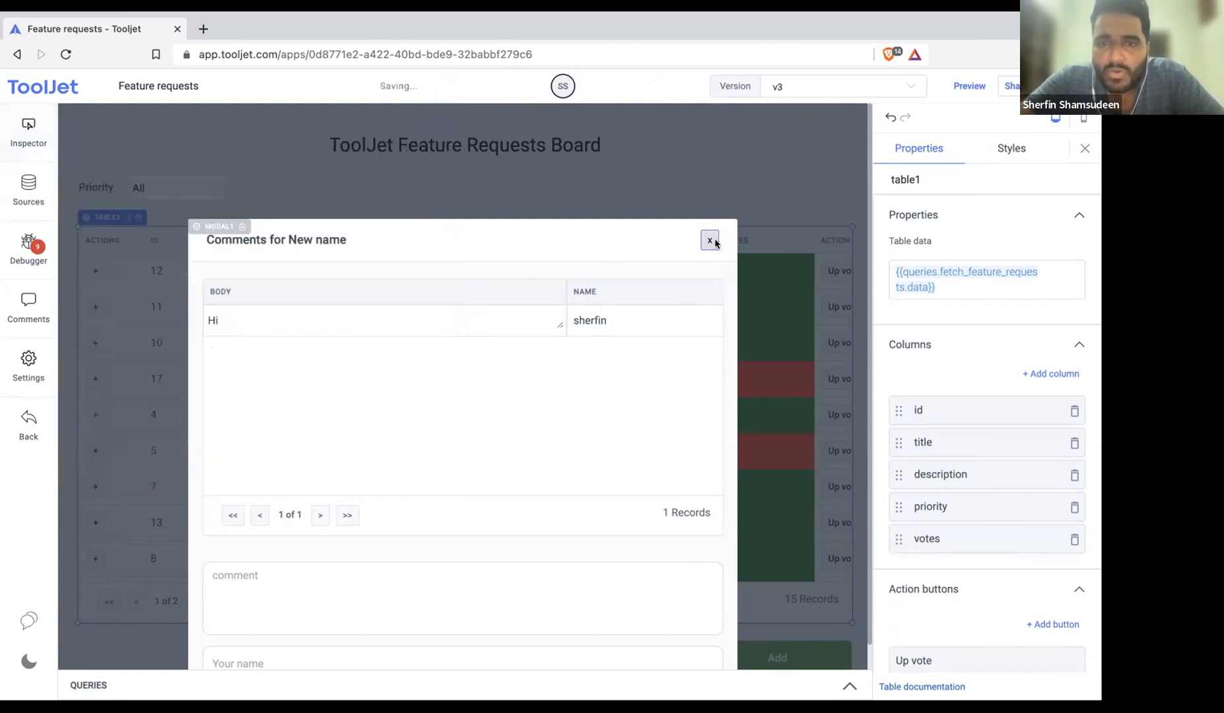
{"action": "left_click", "coordinate": [710, 240]}
Open the Run Query handler of table1's + action button to check which query it runs
{"action": "scroll", "coordinate": [943, 429], "scroll_direction": "down", "scroll_amount": 5}
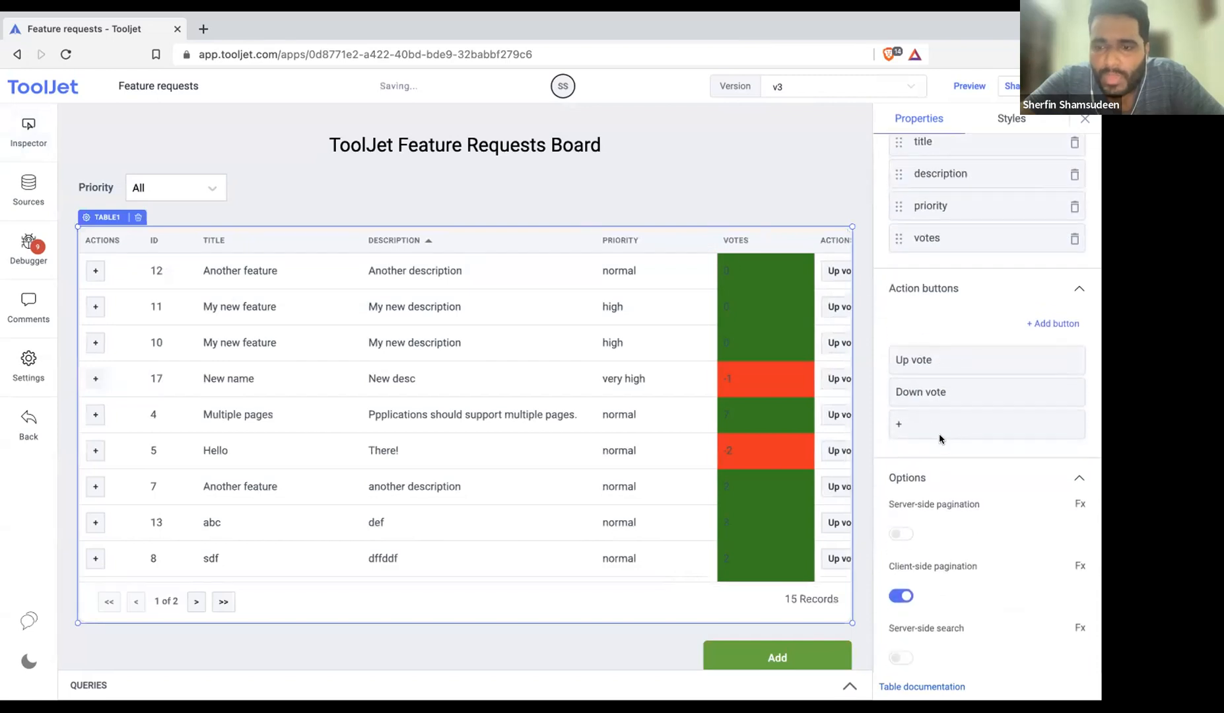
{"action": "left_click", "coordinate": [932, 424]}
{"action": "left_click", "coordinate": [829, 552]}
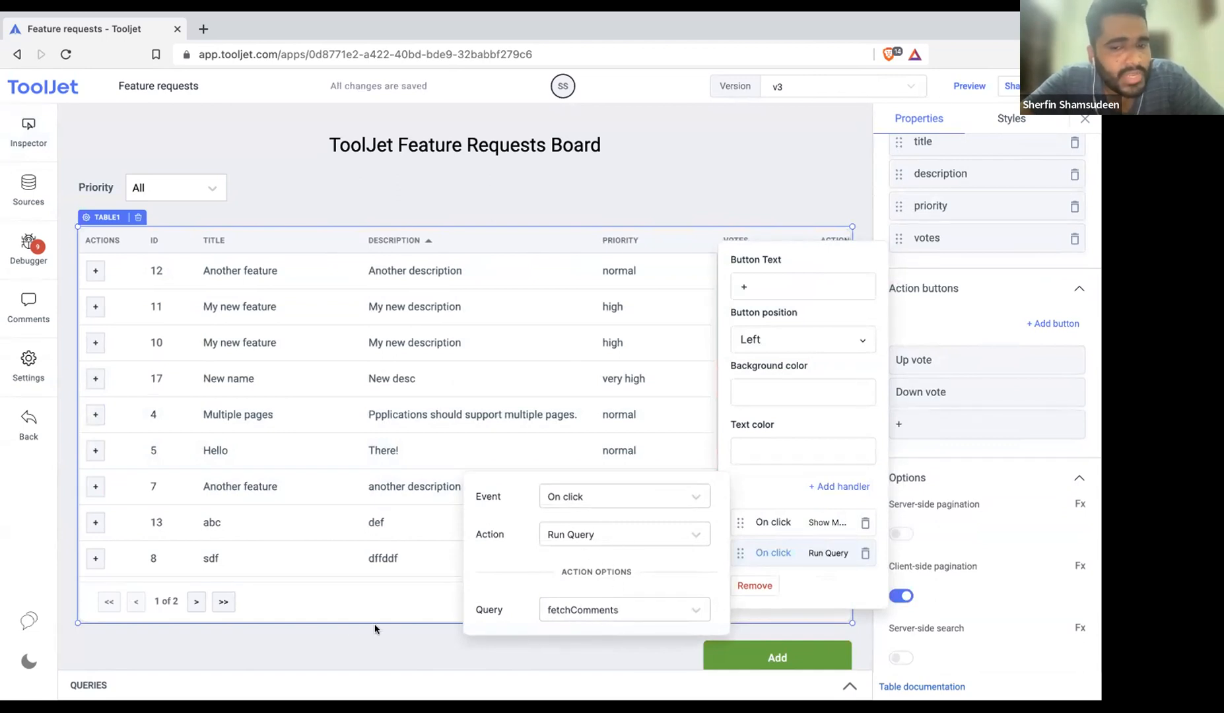
{"action": "left_click", "coordinate": [362, 645]}
Open the fetchComments query and highlight the selectedRow reference in its SQL condition
{"action": "left_click", "coordinate": [847, 687]}
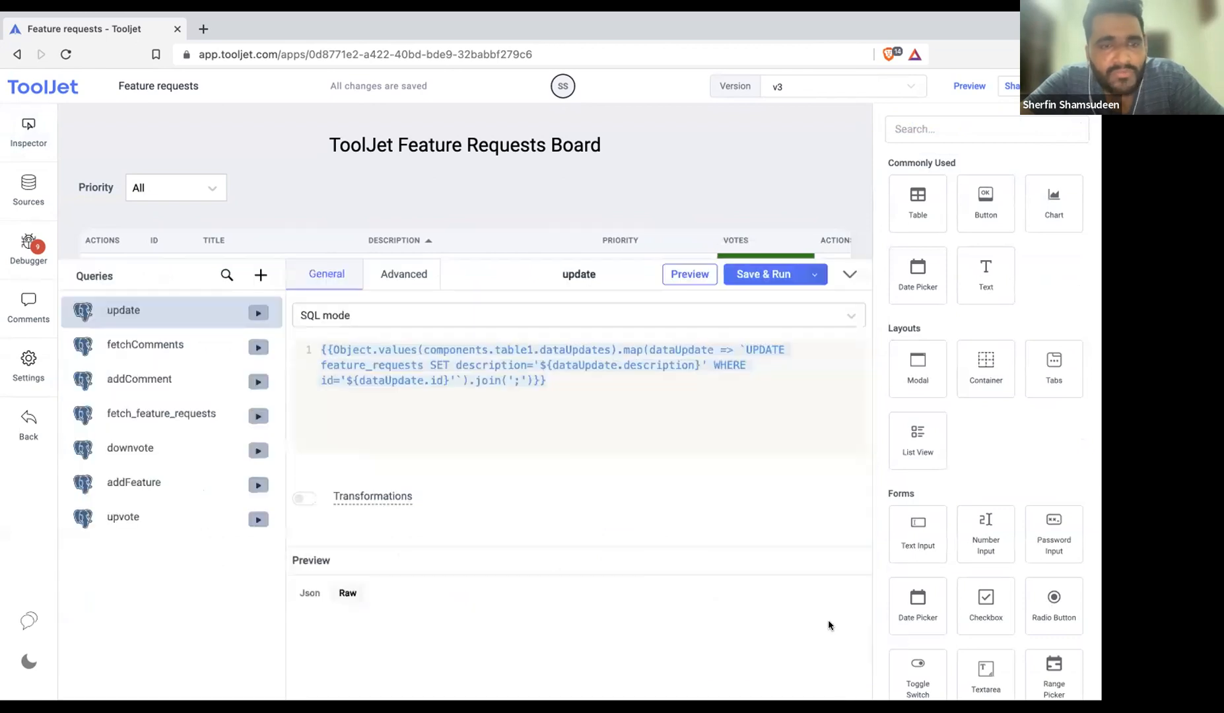
{"action": "left_click", "coordinate": [193, 353]}
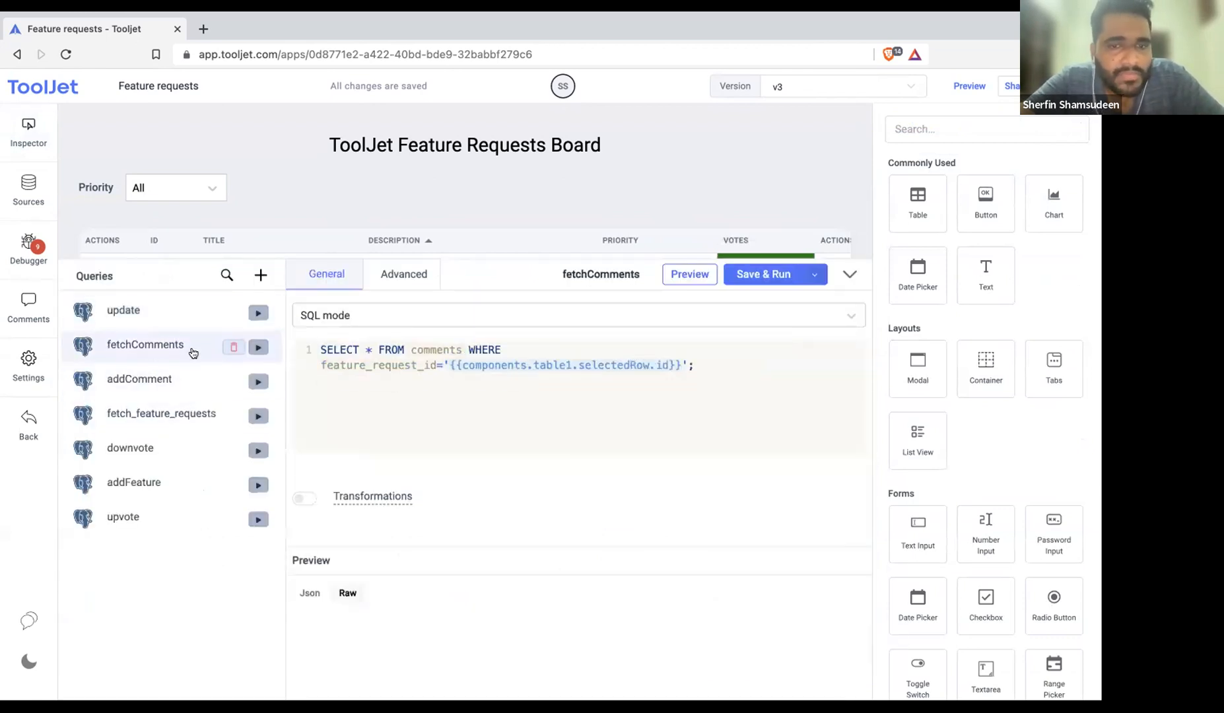
{"action": "left_click", "coordinate": [366, 361]}
{"action": "left_click", "coordinate": [375, 342]}
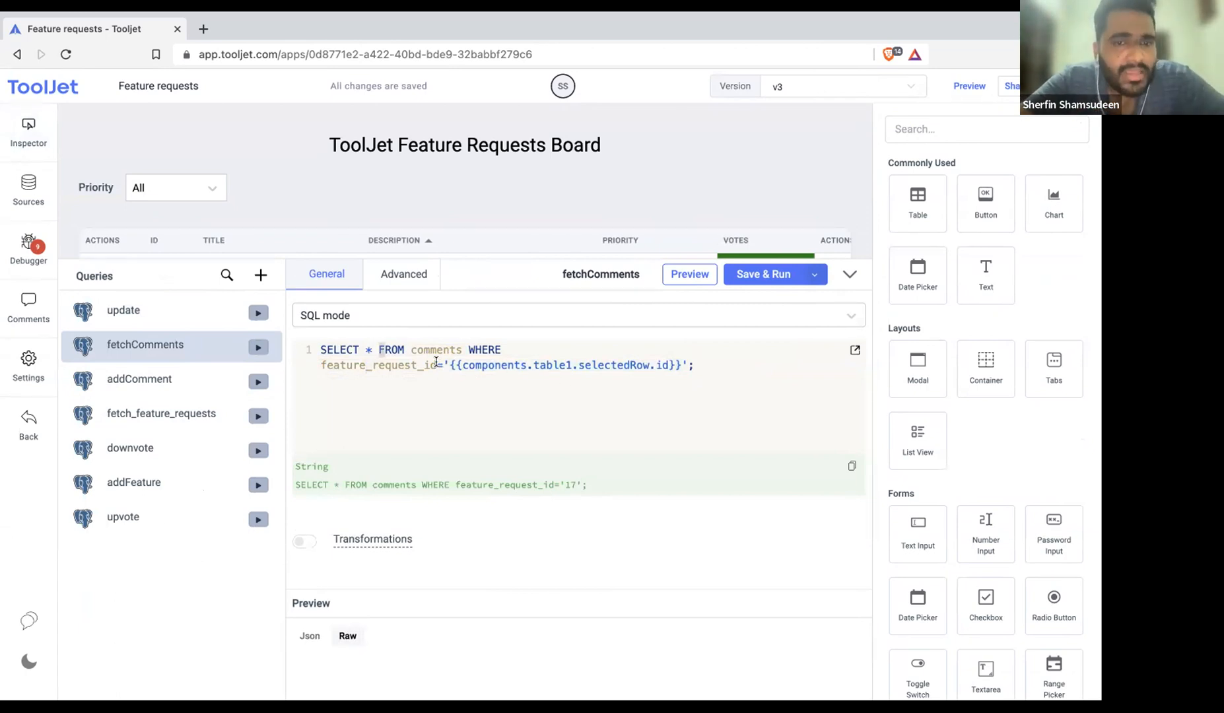
{"action": "left_click_drag", "start_coordinate": [446, 363], "coordinate": [687, 365]}
{"action": "left_click", "coordinate": [619, 358]}
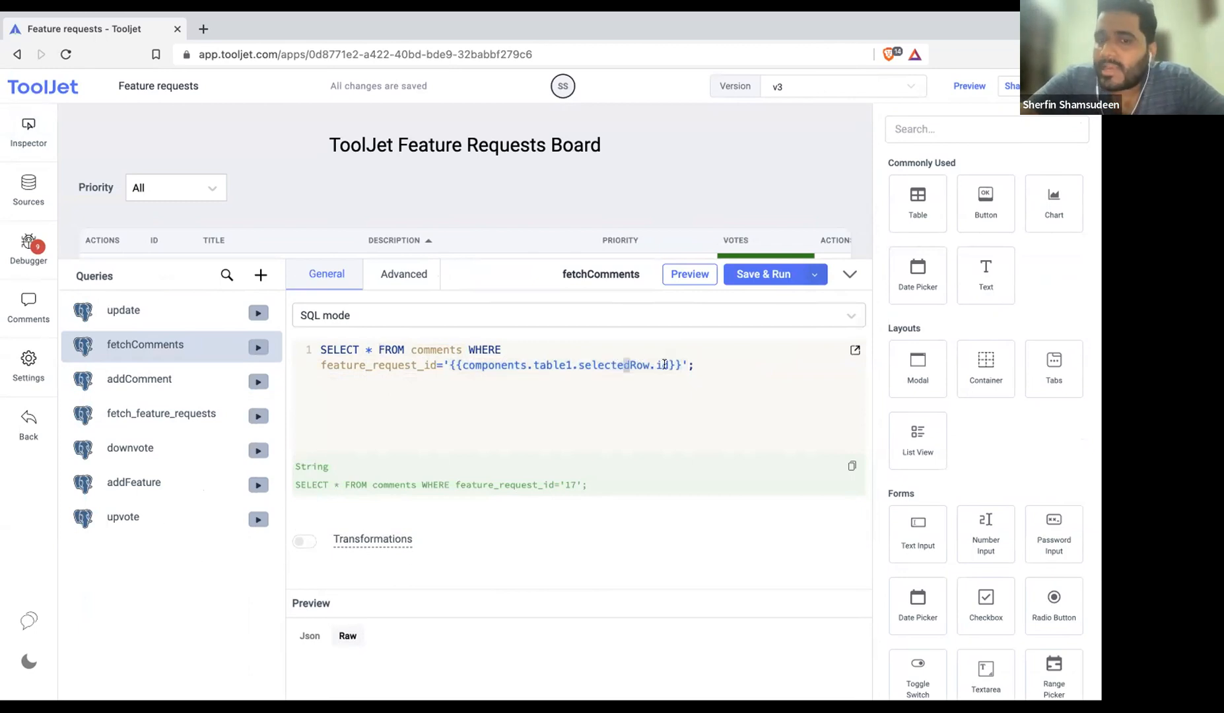
{"action": "double_click", "coordinate": [602, 365]}
{"action": "key", "text": "shift+Right"}
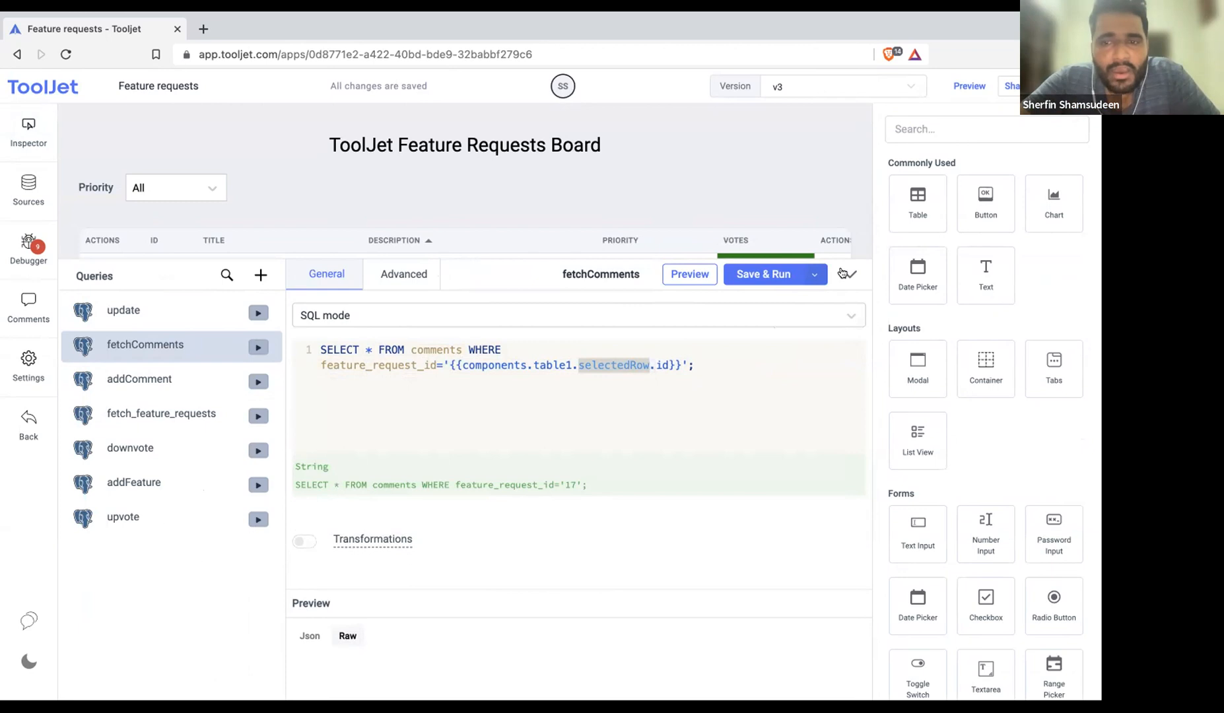
Collapse the query editor, then open and close the comments of the My new feature request with ID 11
{"action": "left_click", "coordinate": [849, 274]}
{"action": "left_click", "coordinate": [96, 307]}
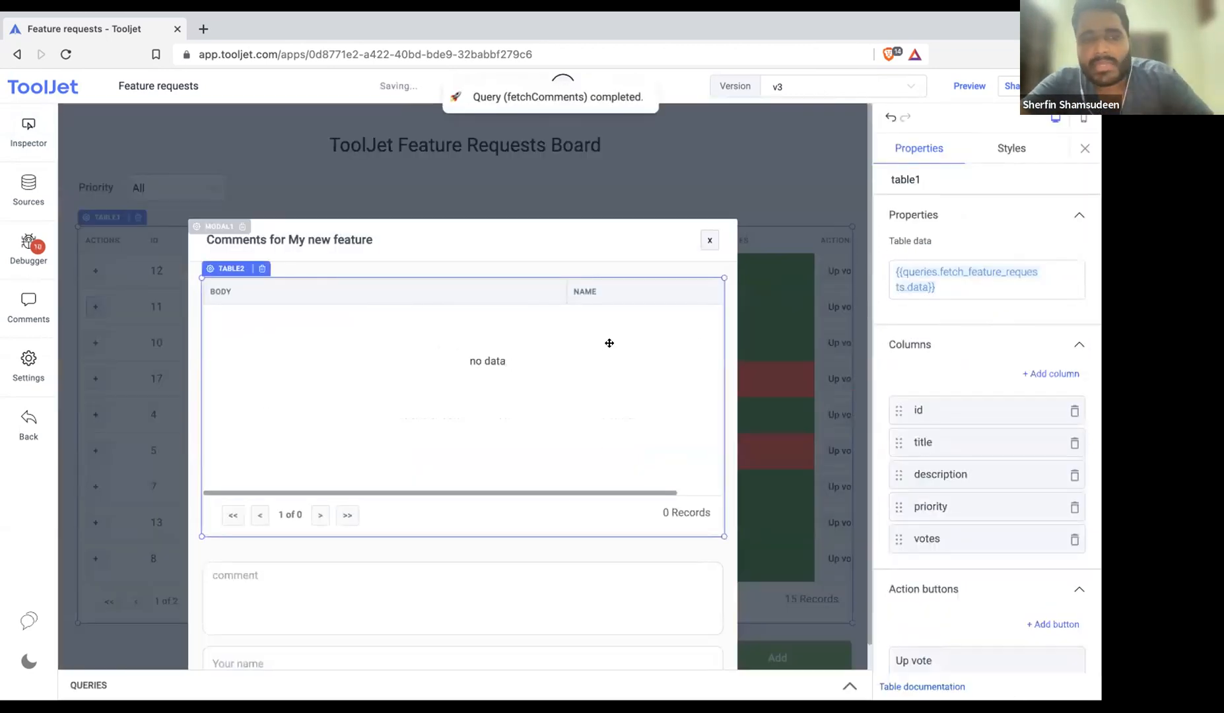
{"action": "left_click", "coordinate": [709, 239]}
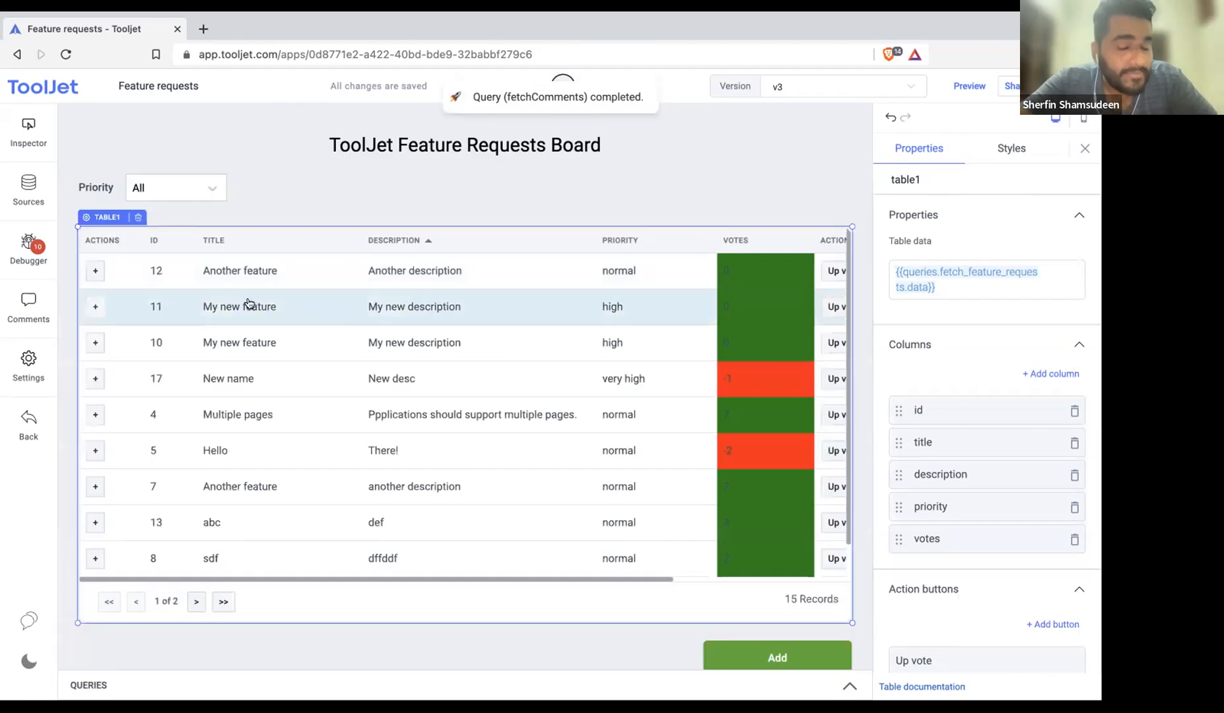
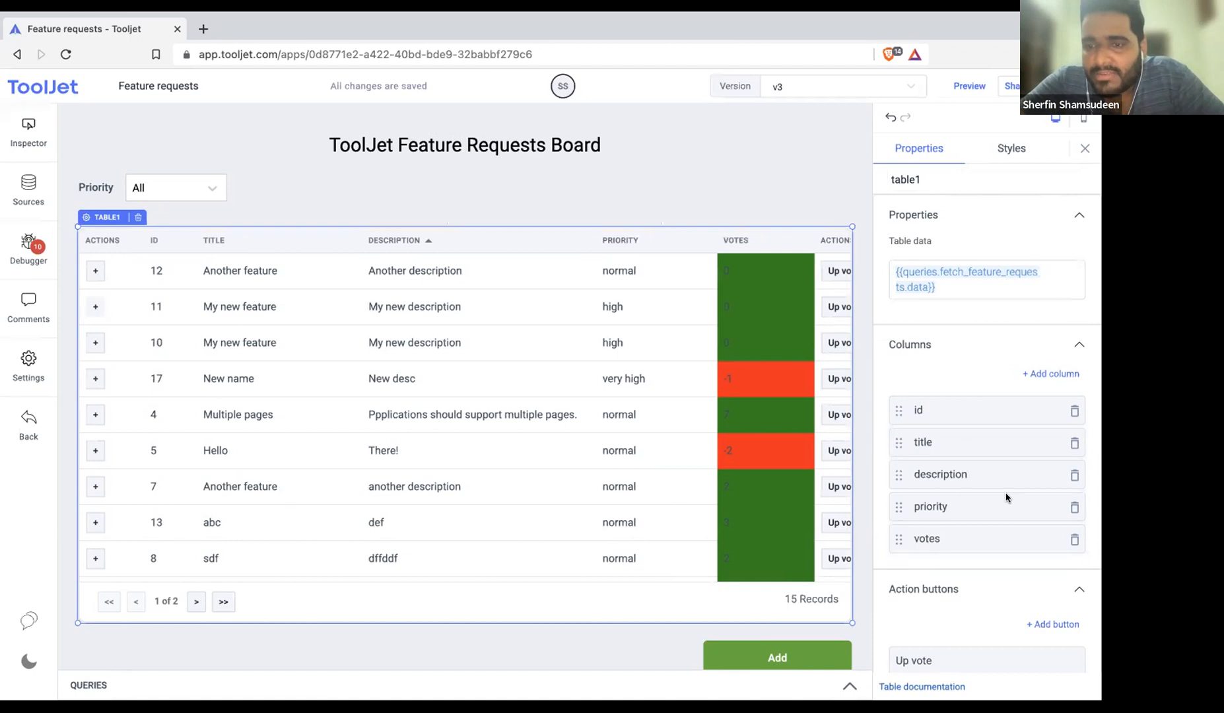
Switch to the presentation, advance to the "Filters = Input widget + SQL" slide, and return to the ToolJet editor
{"action": "scroll", "coordinate": [1004, 492], "scroll_direction": "down", "scroll_amount": 2}
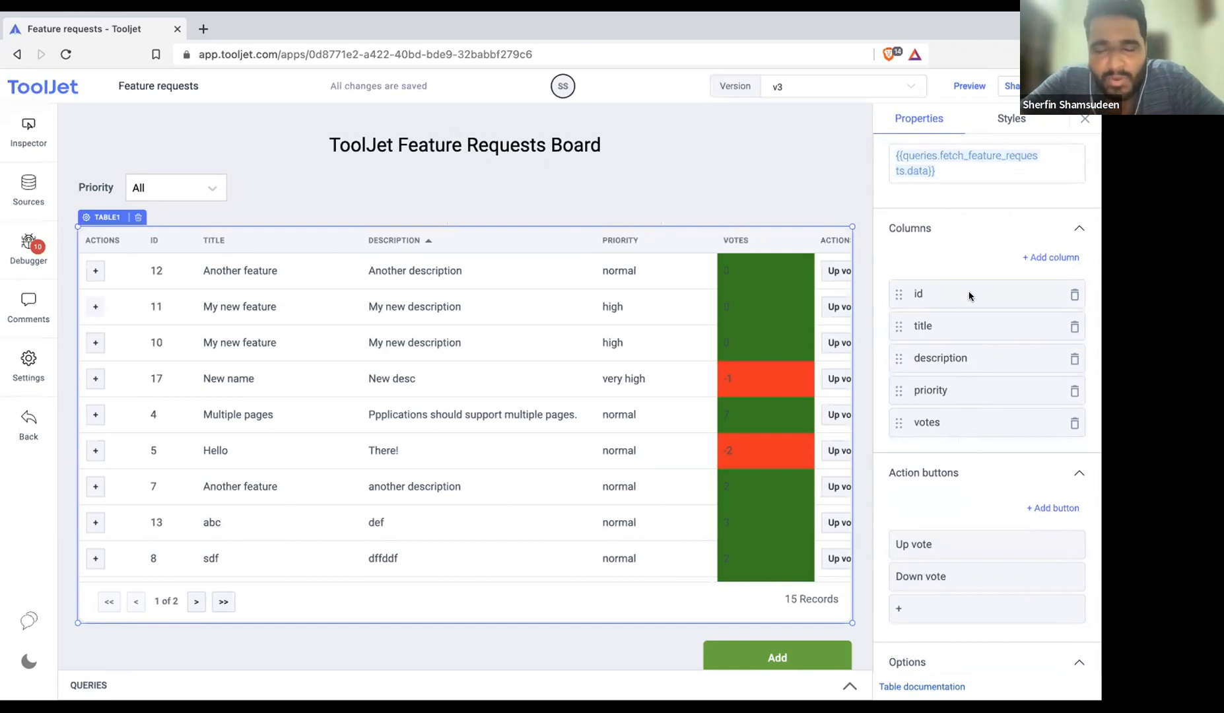
{"action": "left_click", "coordinate": [765, 205]}
{"action": "key", "text": "ctrl+Right"}
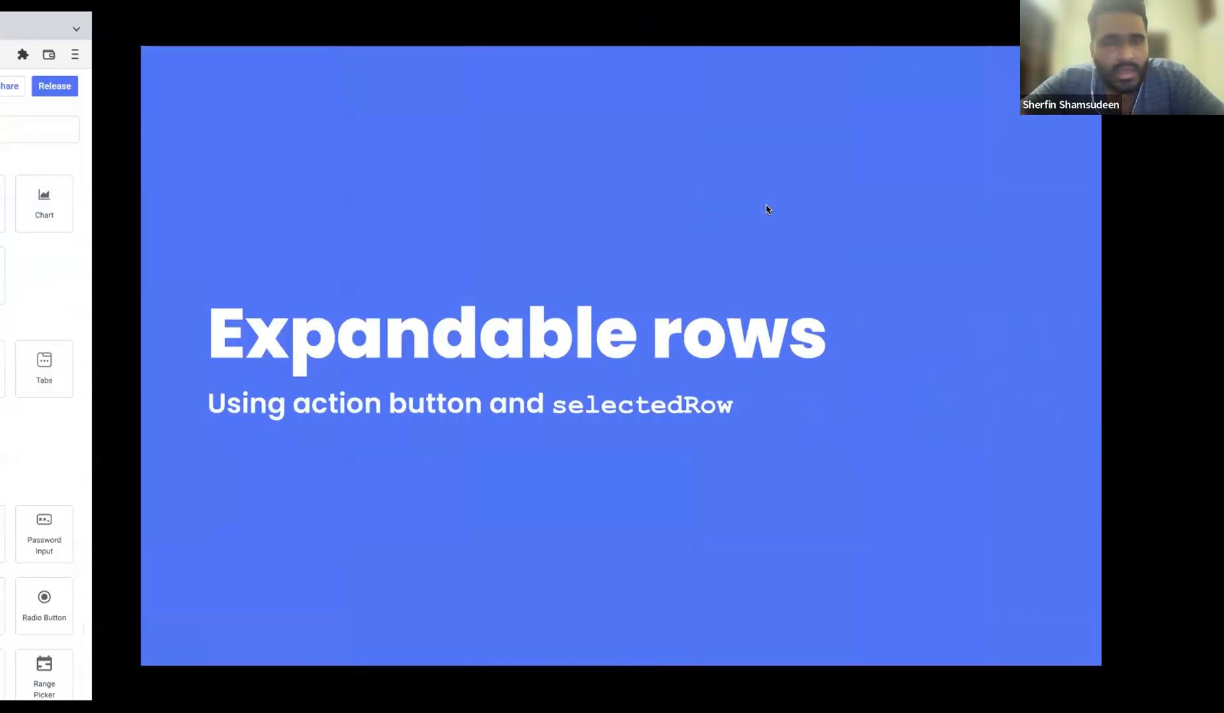
{"action": "left_click", "coordinate": [766, 264]}
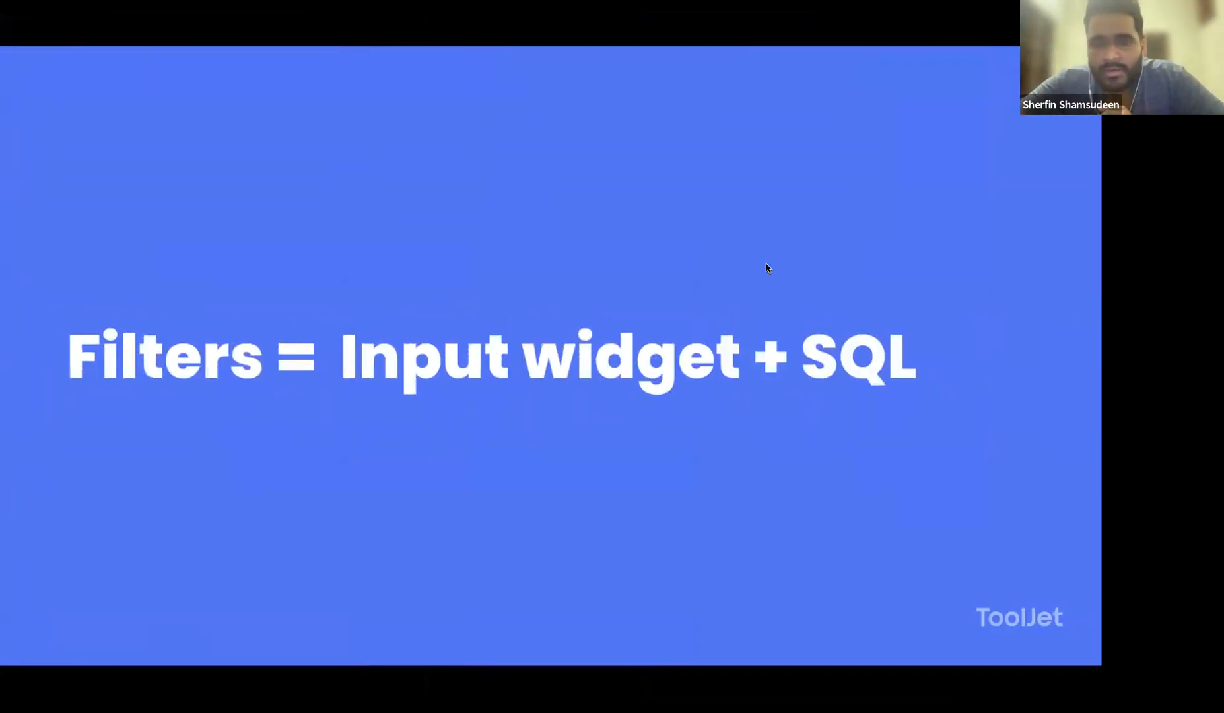
{"action": "key", "text": "ctrl+Left"}
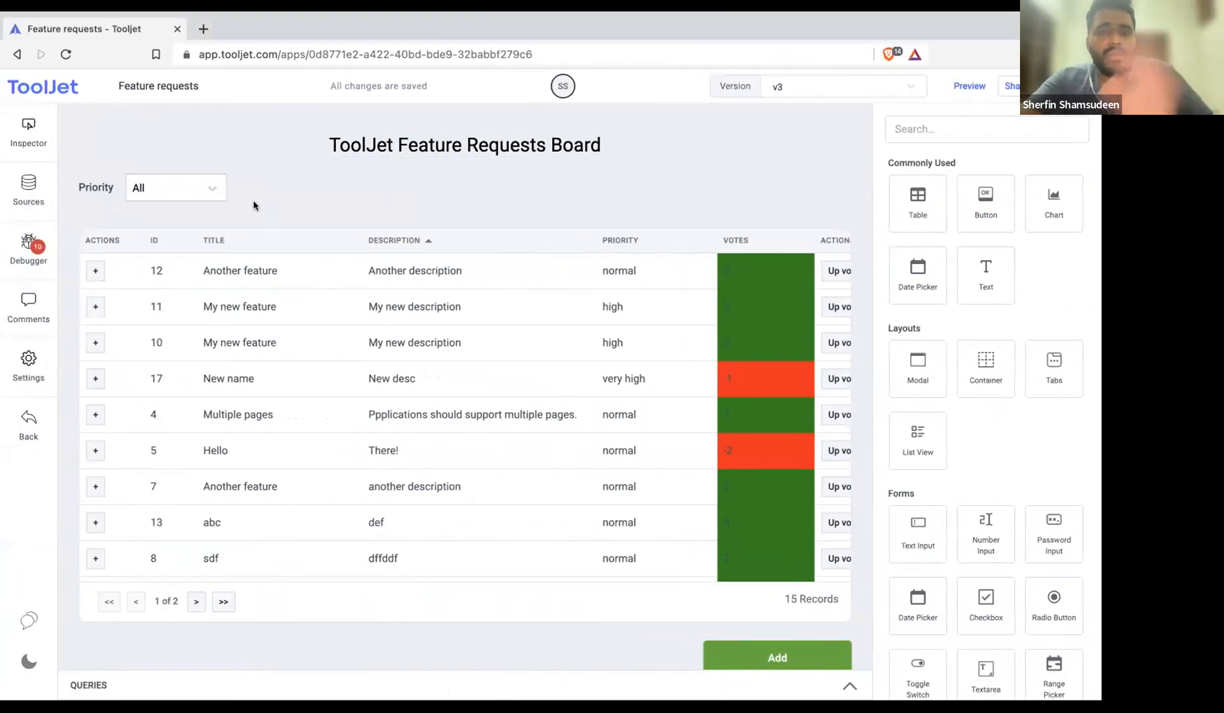
{"action": "left_click", "coordinate": [304, 233]}
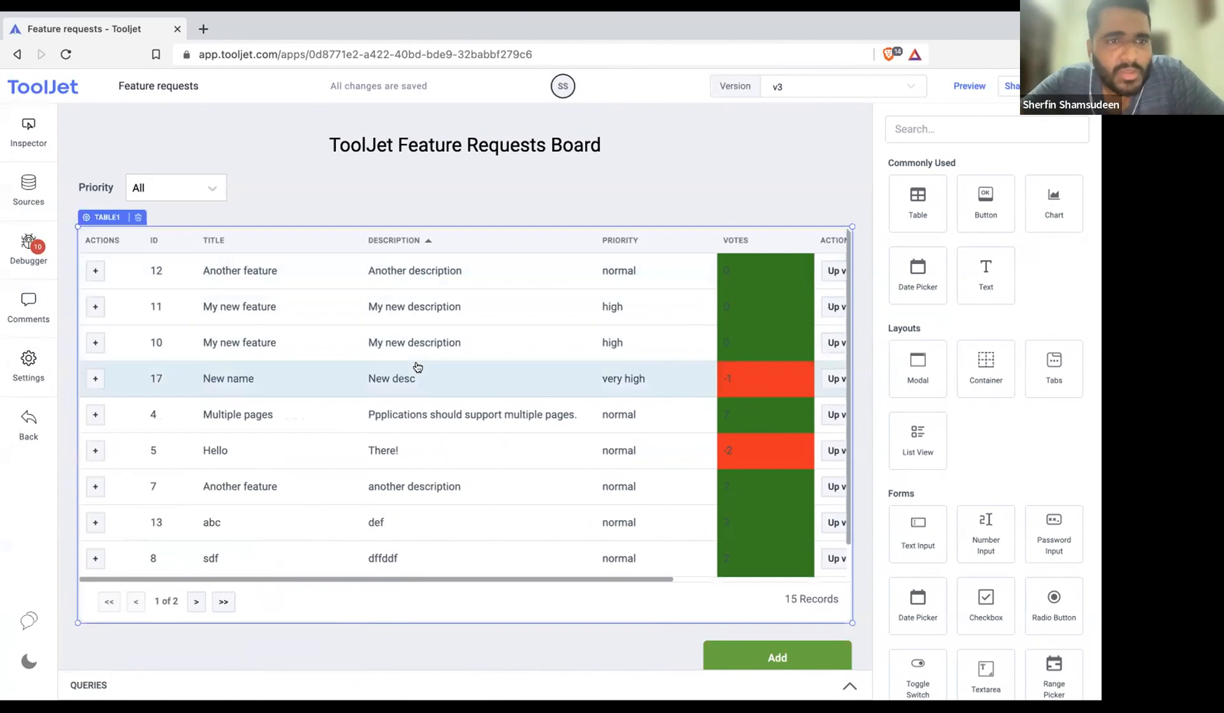
Filter the feature requests table by Low priority using the Priority dropdown above it
{"action": "left_click", "coordinate": [187, 190]}
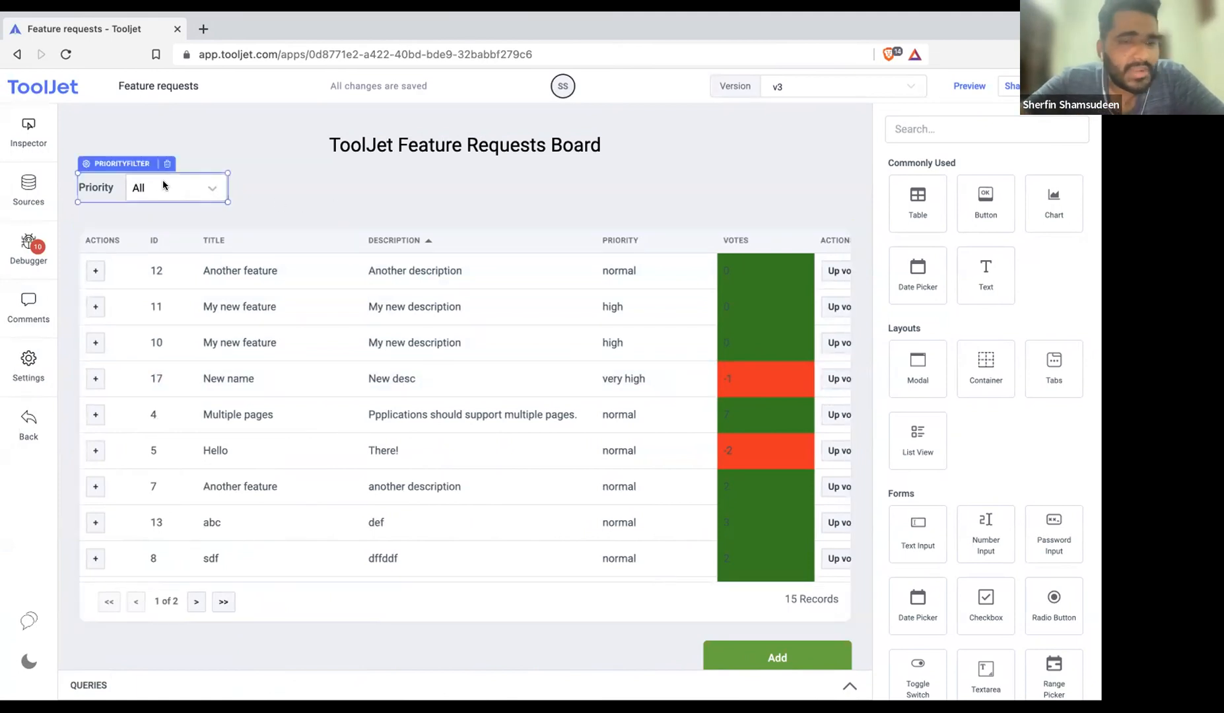
{"action": "left_click", "coordinate": [164, 185]}
{"action": "left_click", "coordinate": [145, 278]}
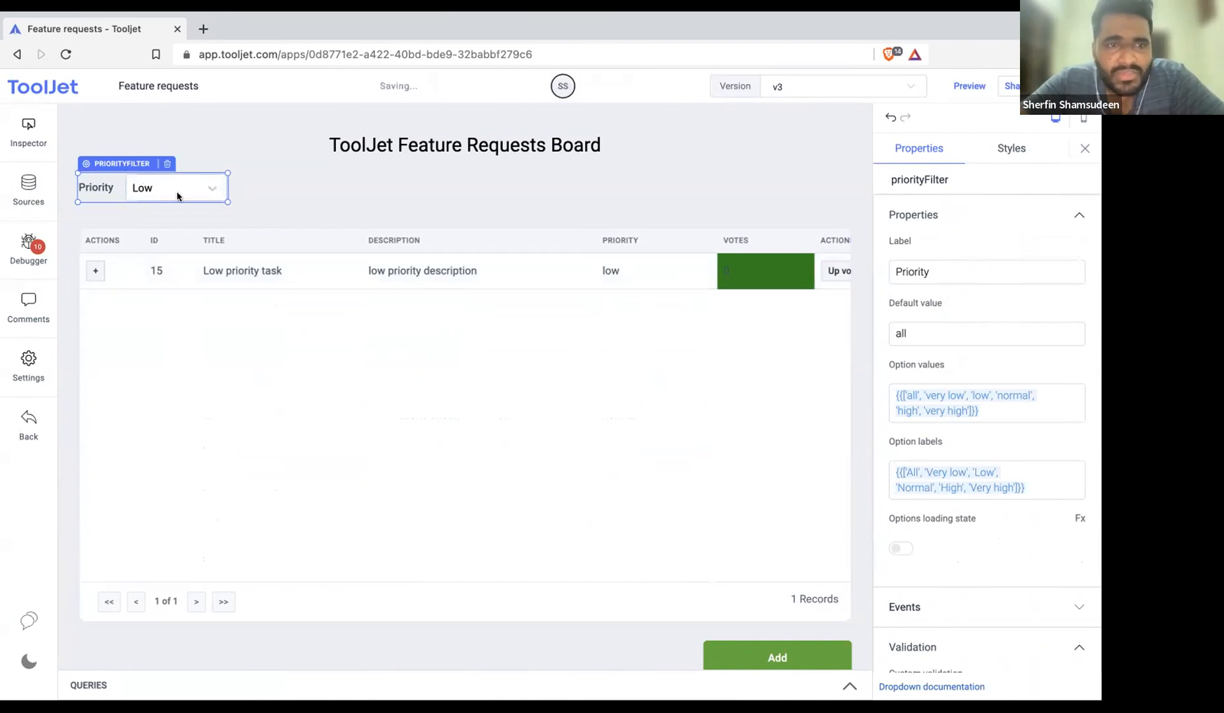
Open the fetch_feature_requests query and highlight its WHERE priority condition and the components.priorityFilter.value reference
{"action": "left_click", "coordinate": [849, 691]}
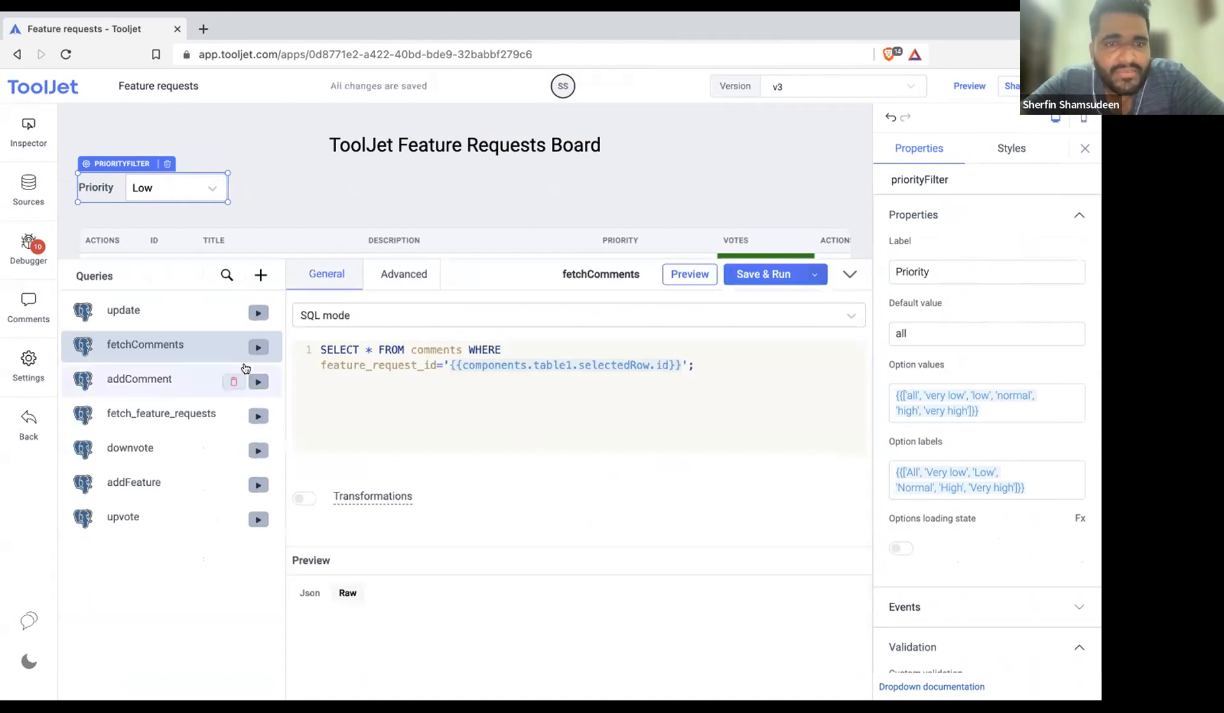
{"action": "left_click", "coordinate": [136, 420]}
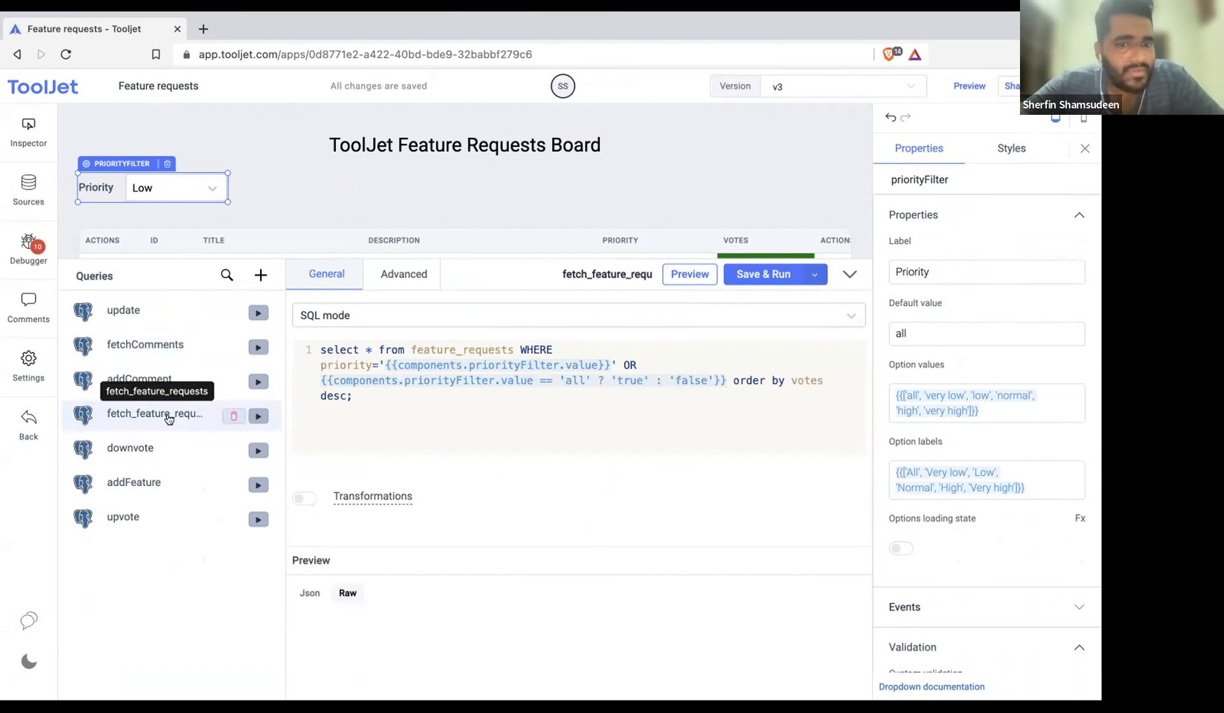
{"action": "left_click", "coordinate": [370, 399]}
{"action": "scroll", "coordinate": [418, 159], "scroll_direction": "down", "scroll_amount": 5}
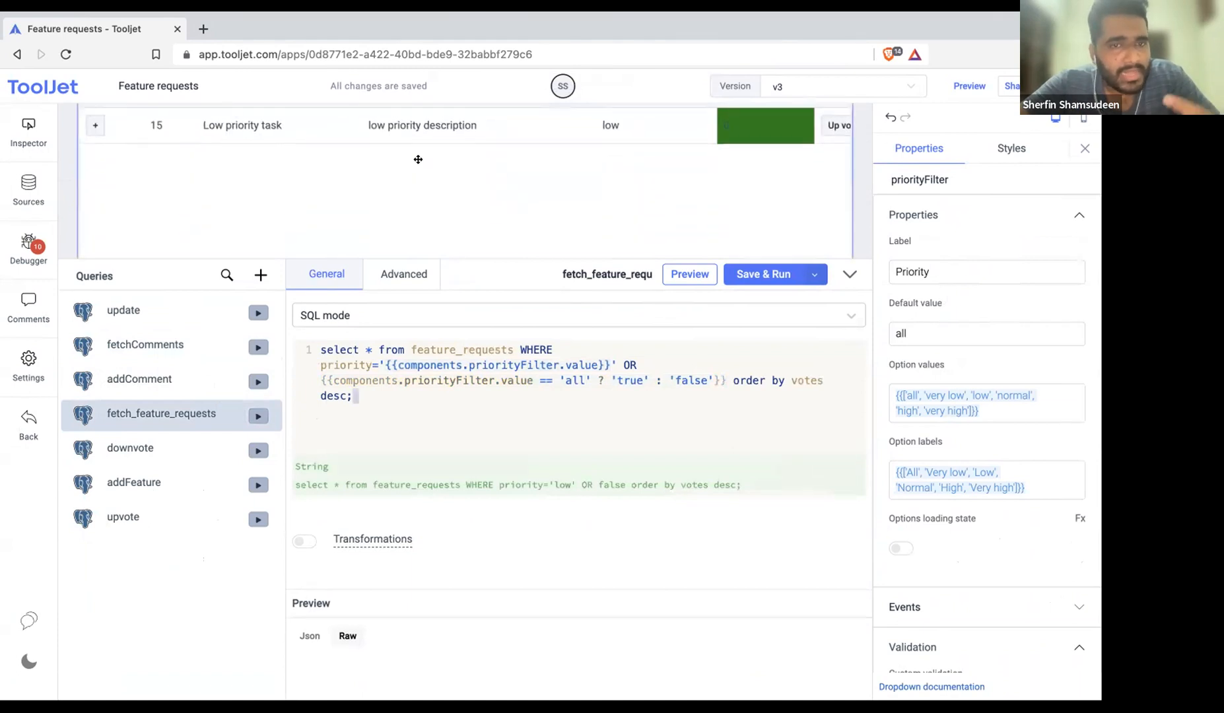
{"action": "left_click", "coordinate": [373, 381]}
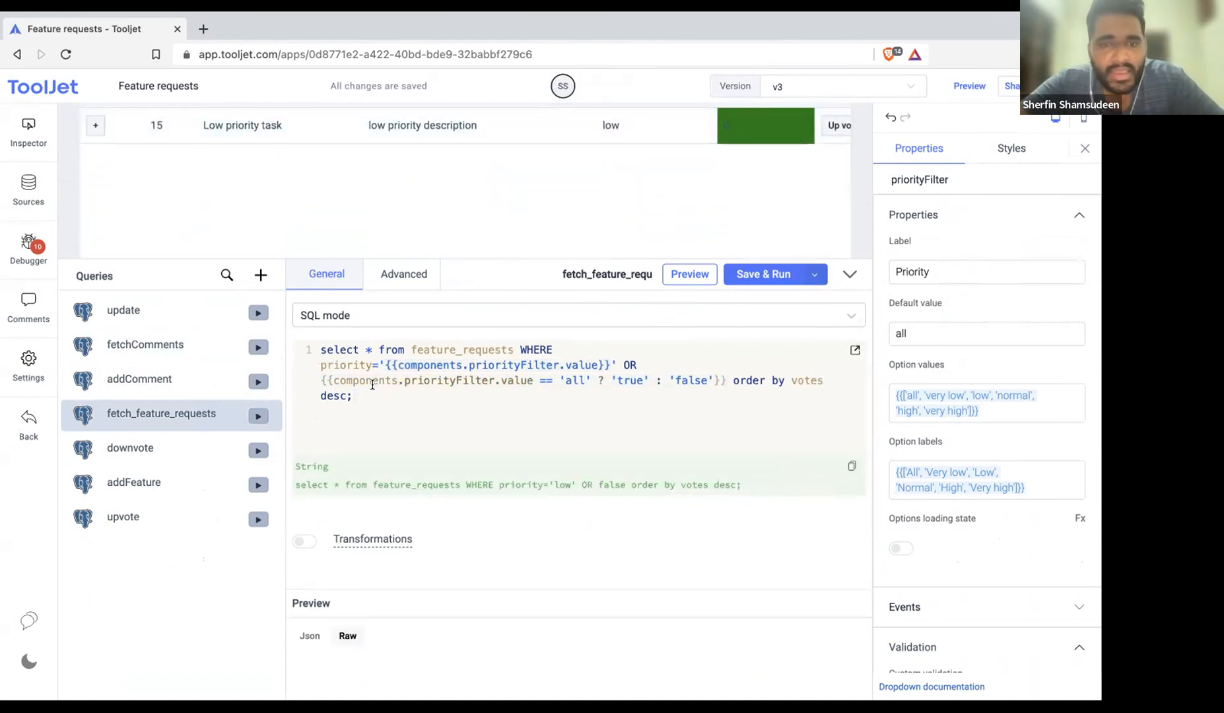
{"action": "left_click", "coordinate": [516, 396]}
{"action": "left_click_drag", "start_coordinate": [520, 350], "coordinate": [606, 364]}
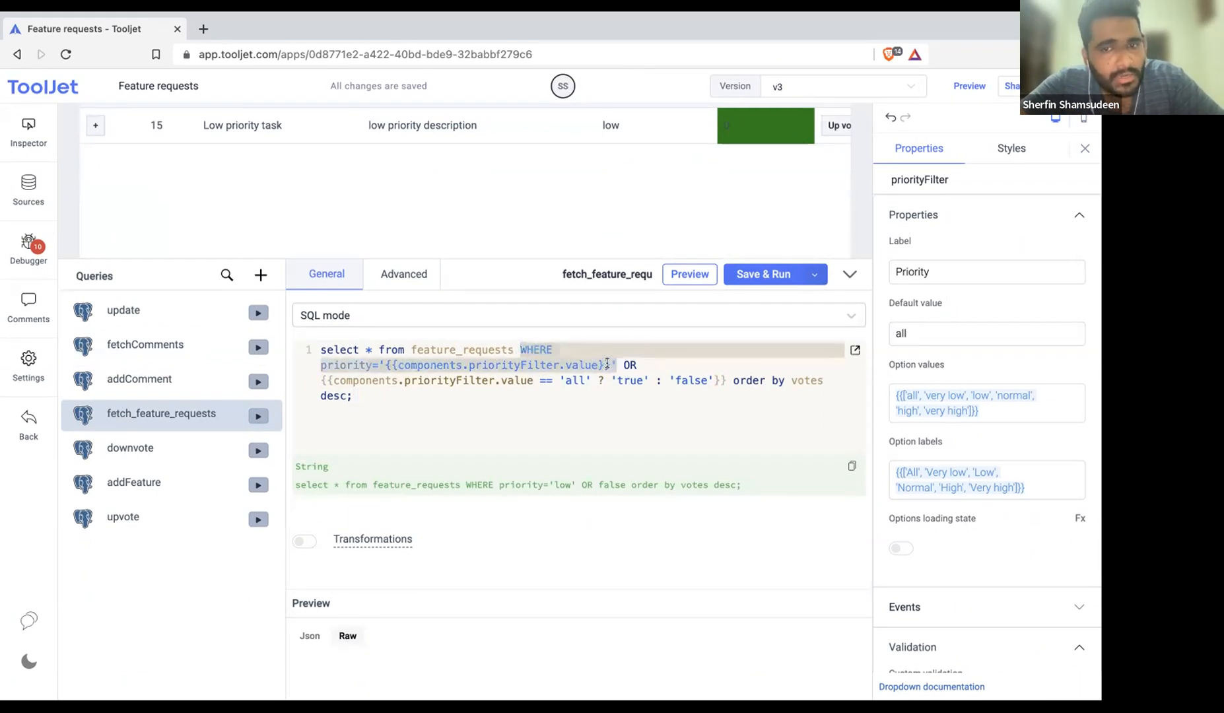
{"action": "left_click", "coordinate": [403, 362]}
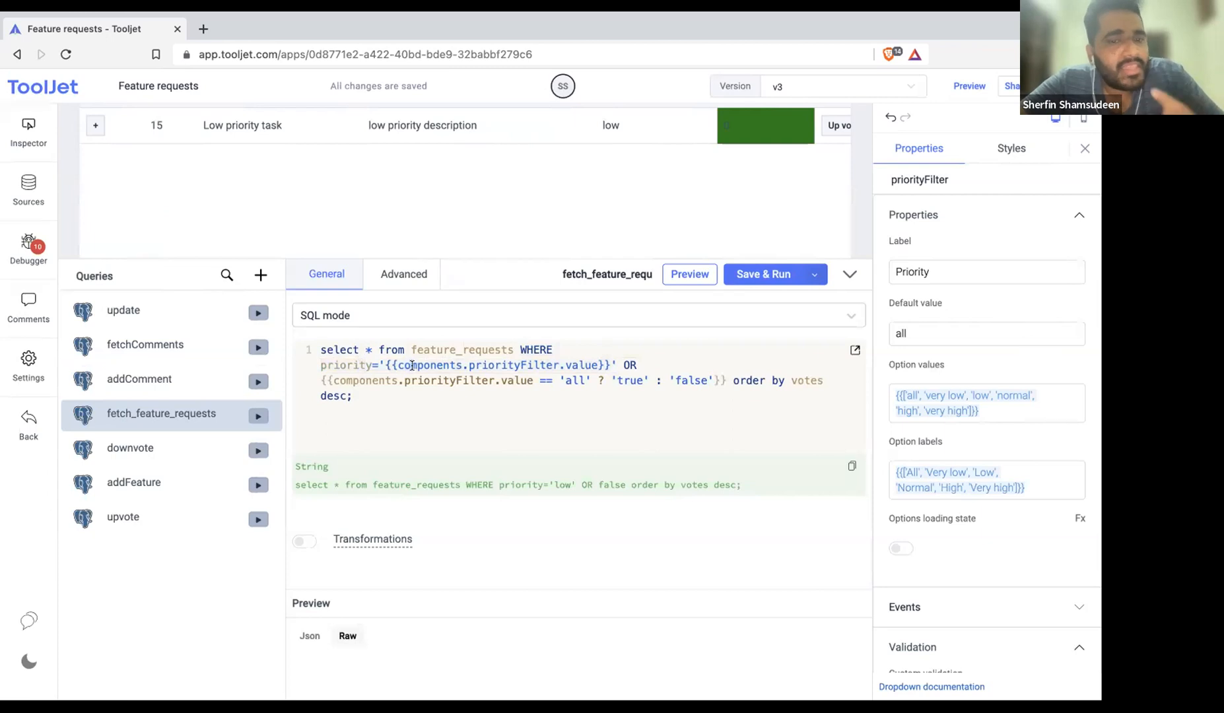
{"action": "left_click_drag", "start_coordinate": [392, 364], "coordinate": [592, 365]}
Set the Priority filter to Very low and check how the fetch_feature_requests SQL resolves with it
{"action": "scroll", "coordinate": [404, 232], "scroll_direction": "up", "scroll_amount": 3}
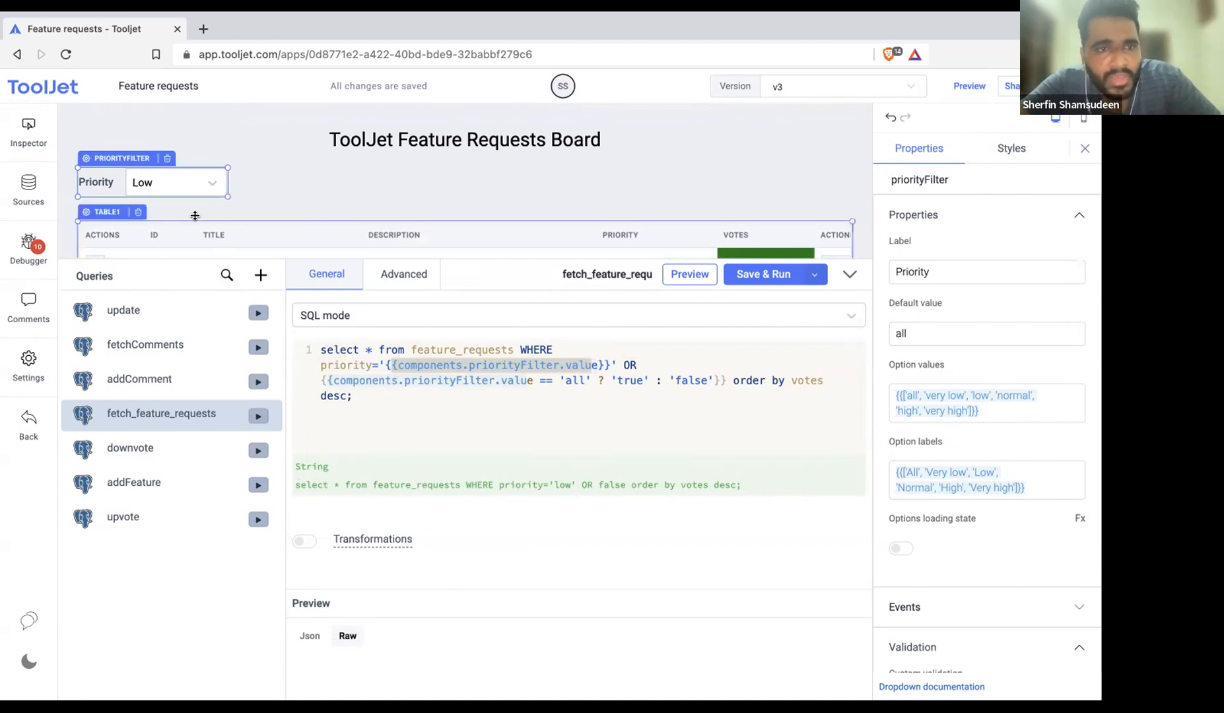
{"action": "left_click", "coordinate": [205, 184]}
{"action": "left_click", "coordinate": [178, 246]}
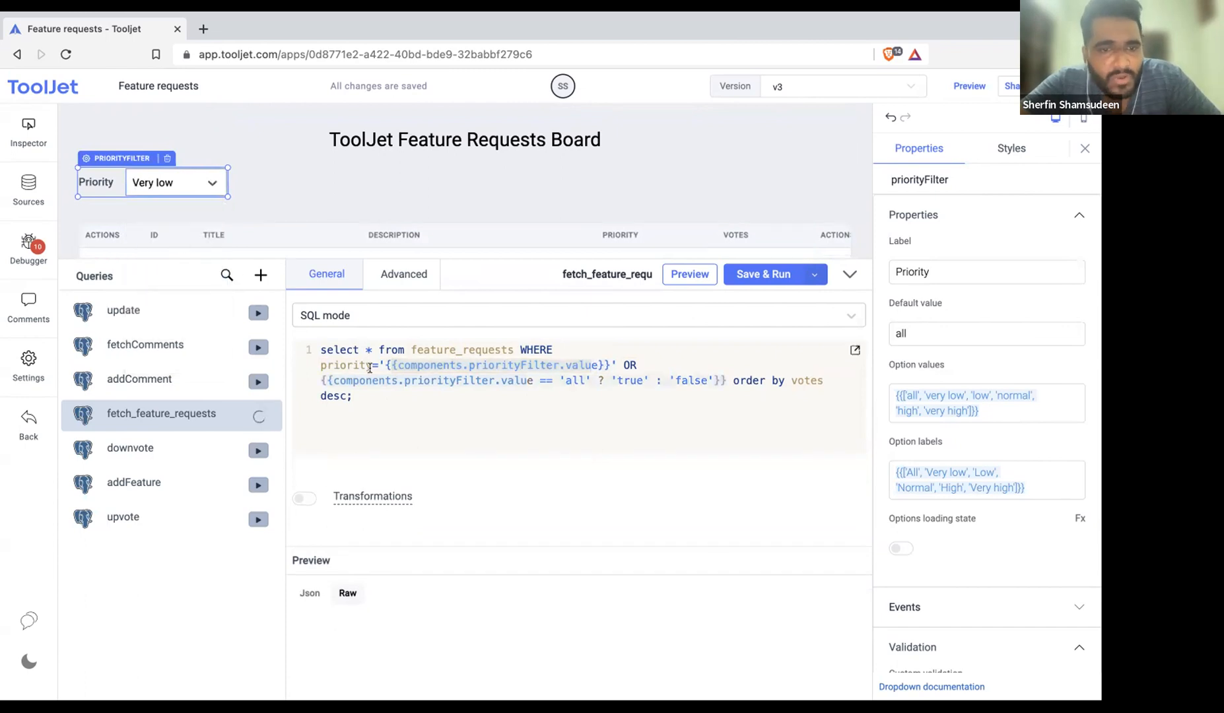
{"action": "left_click", "coordinate": [443, 380]}
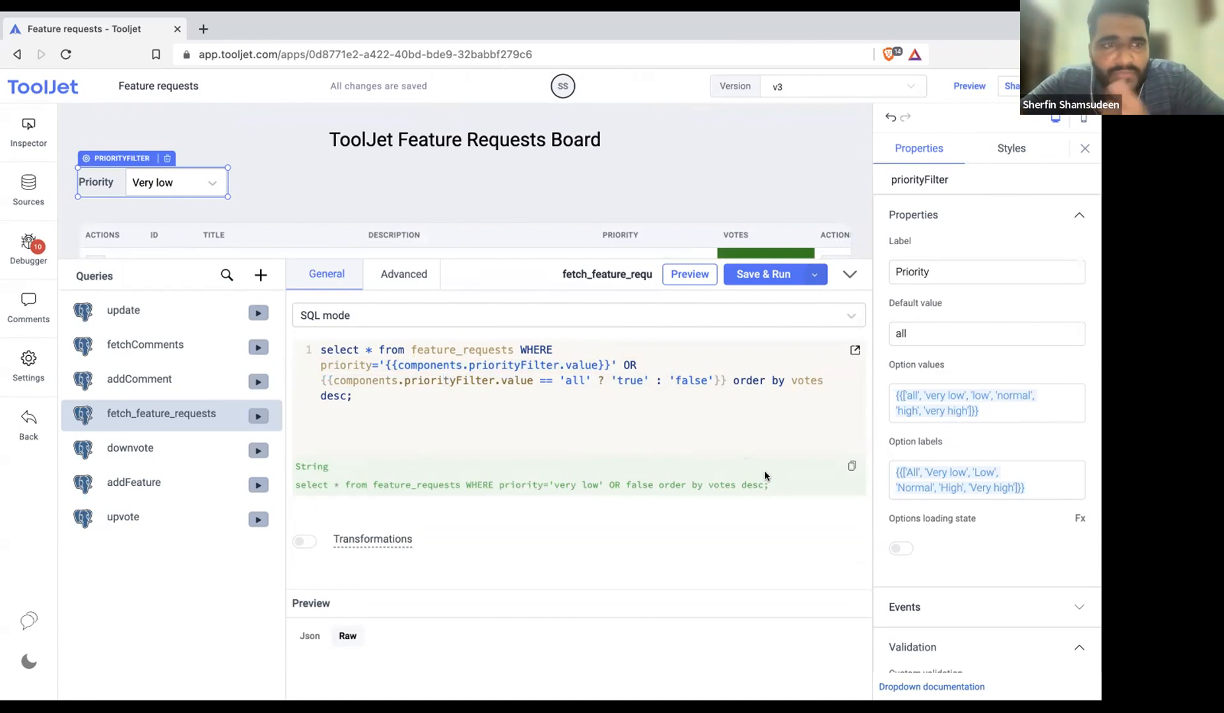
Collapse the query editor to review table1's filtered rows and columns, then briefly reopen the fetch_feature_requests query
{"action": "left_click", "coordinate": [849, 277]}
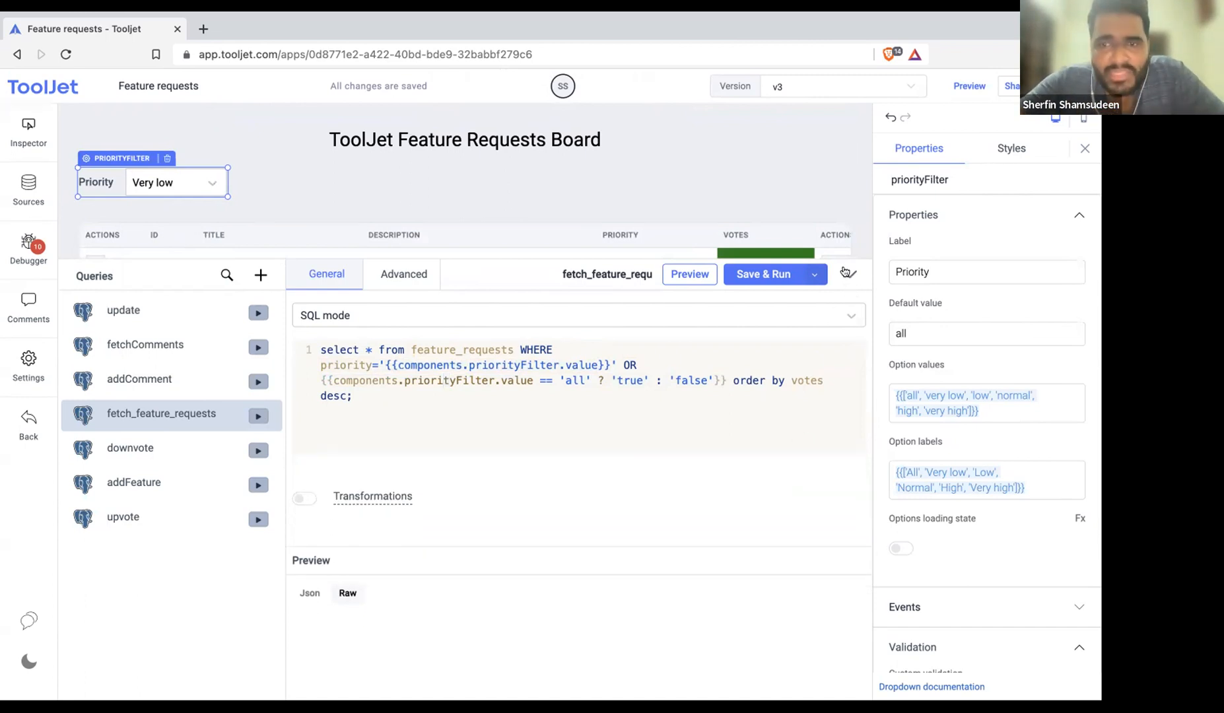
{"action": "left_click", "coordinate": [848, 274]}
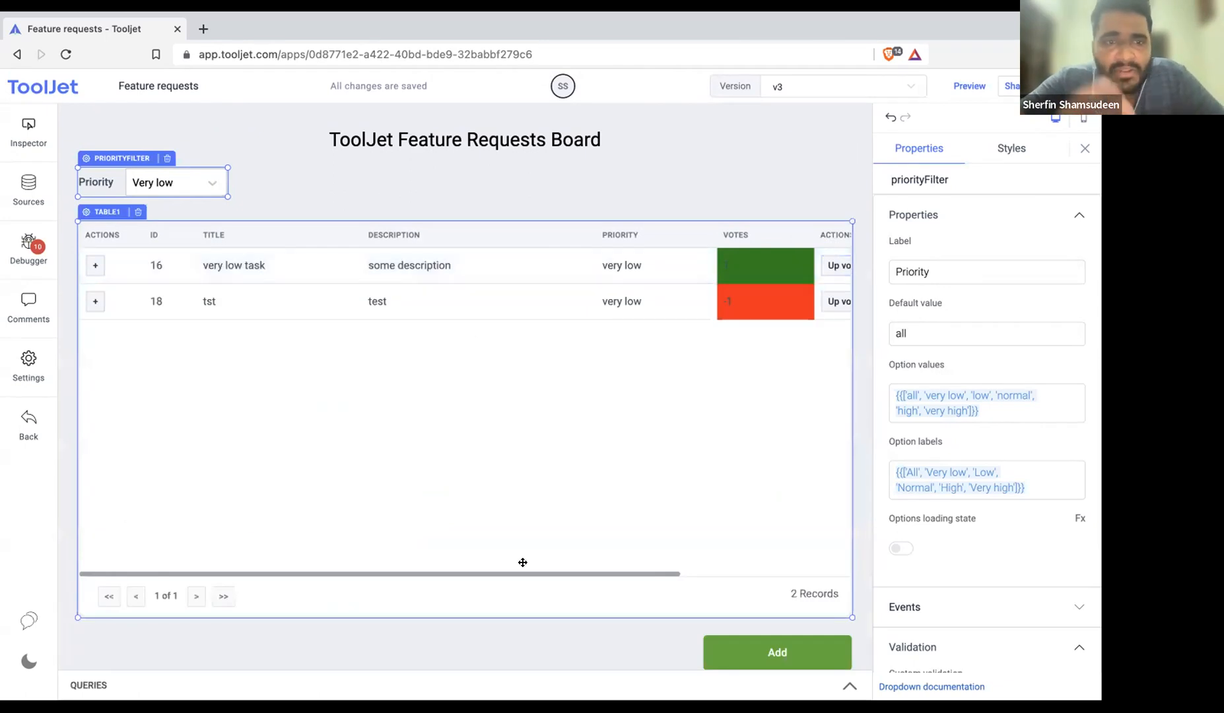
{"action": "scroll", "coordinate": [522, 562], "scroll_direction": "right", "scroll_amount": 2}
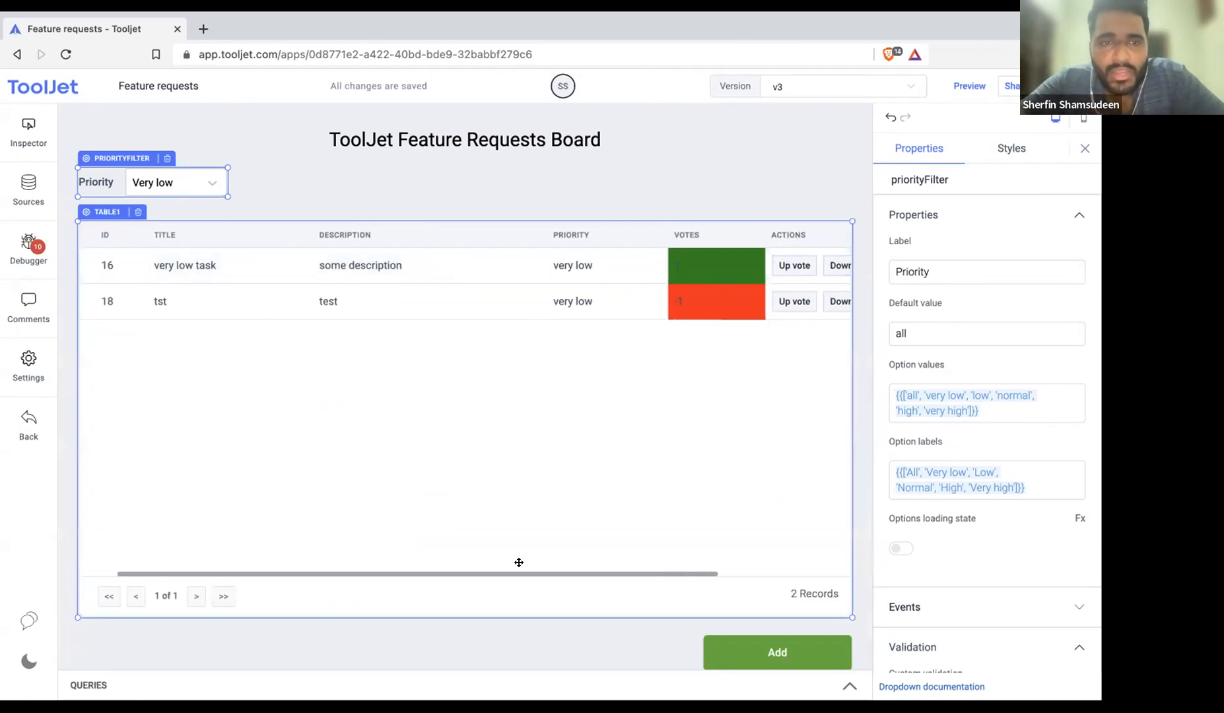
{"action": "left_click", "coordinate": [519, 562]}
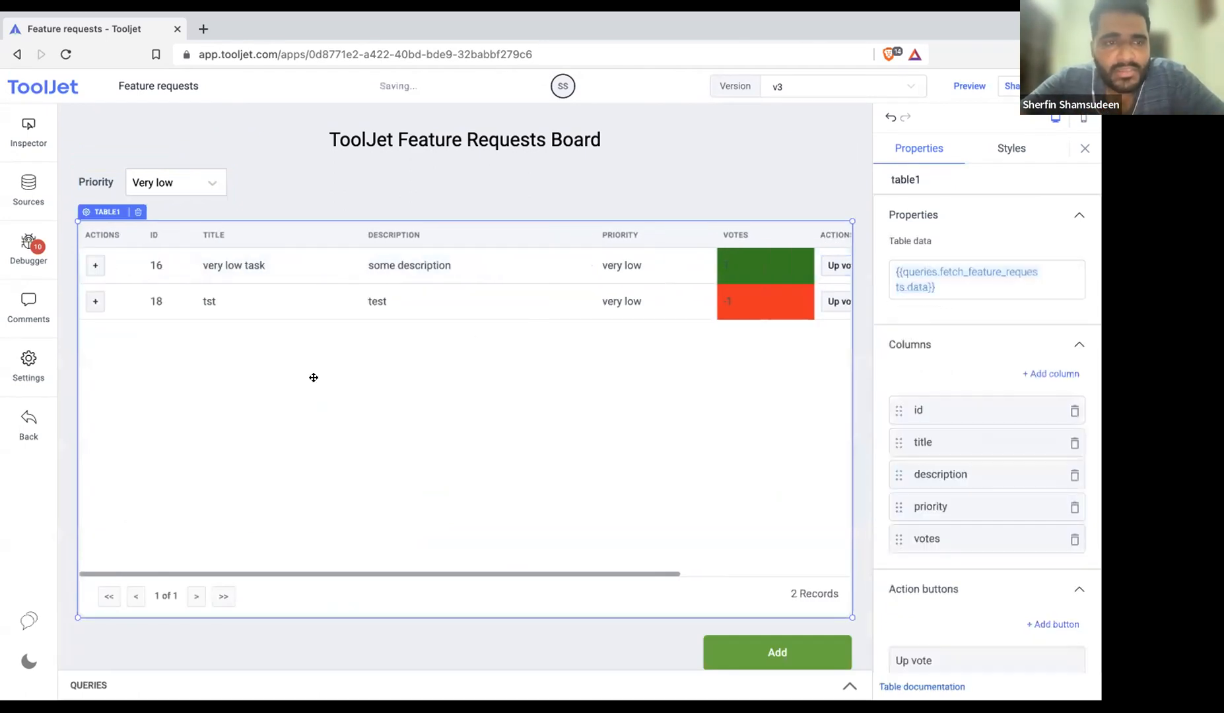
{"action": "left_click", "coordinate": [814, 165]}
{"action": "scroll", "coordinate": [585, 385], "scroll_direction": "right", "scroll_amount": 3}
{"action": "scroll", "coordinate": [584, 384], "scroll_direction": "left", "scroll_amount": 3}
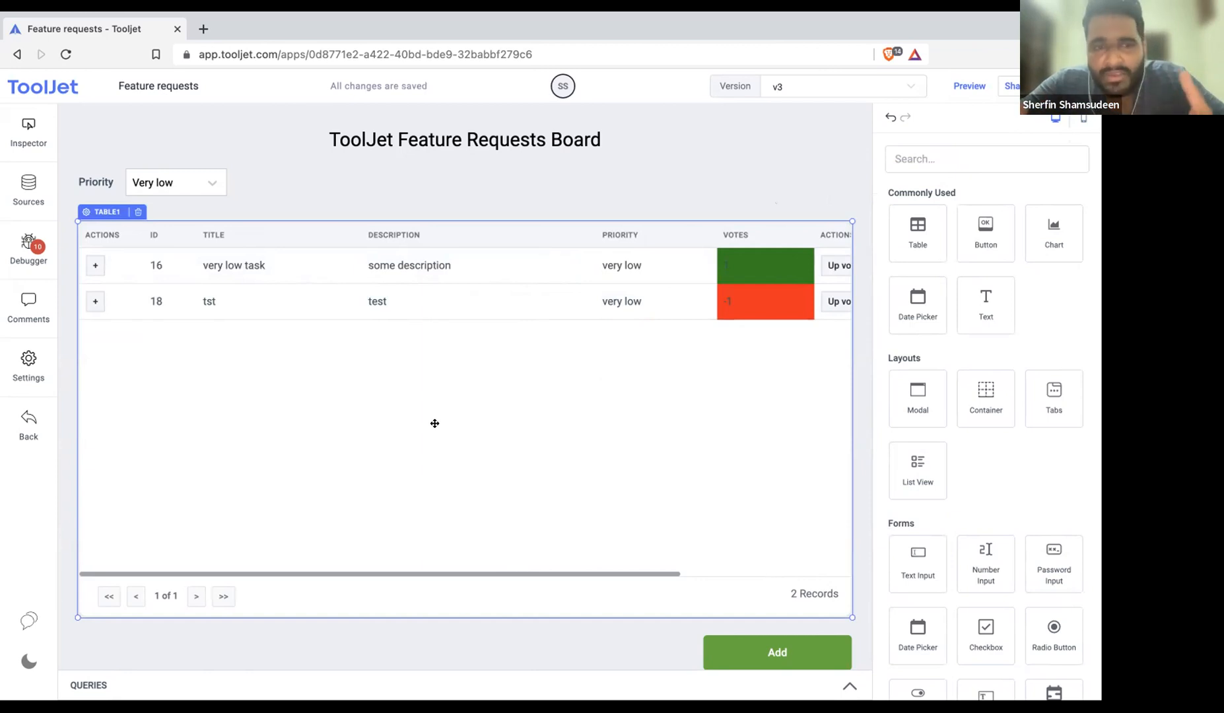
{"action": "left_click", "coordinate": [847, 687]}
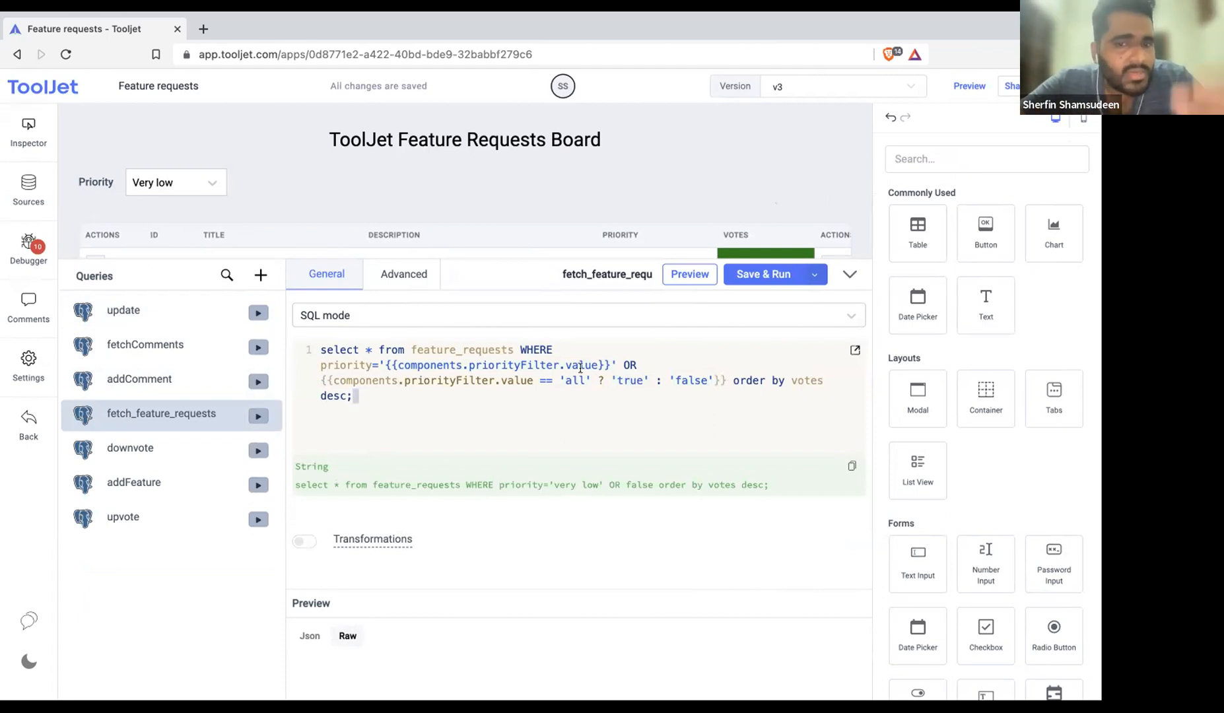
{"action": "left_click", "coordinate": [850, 274]}
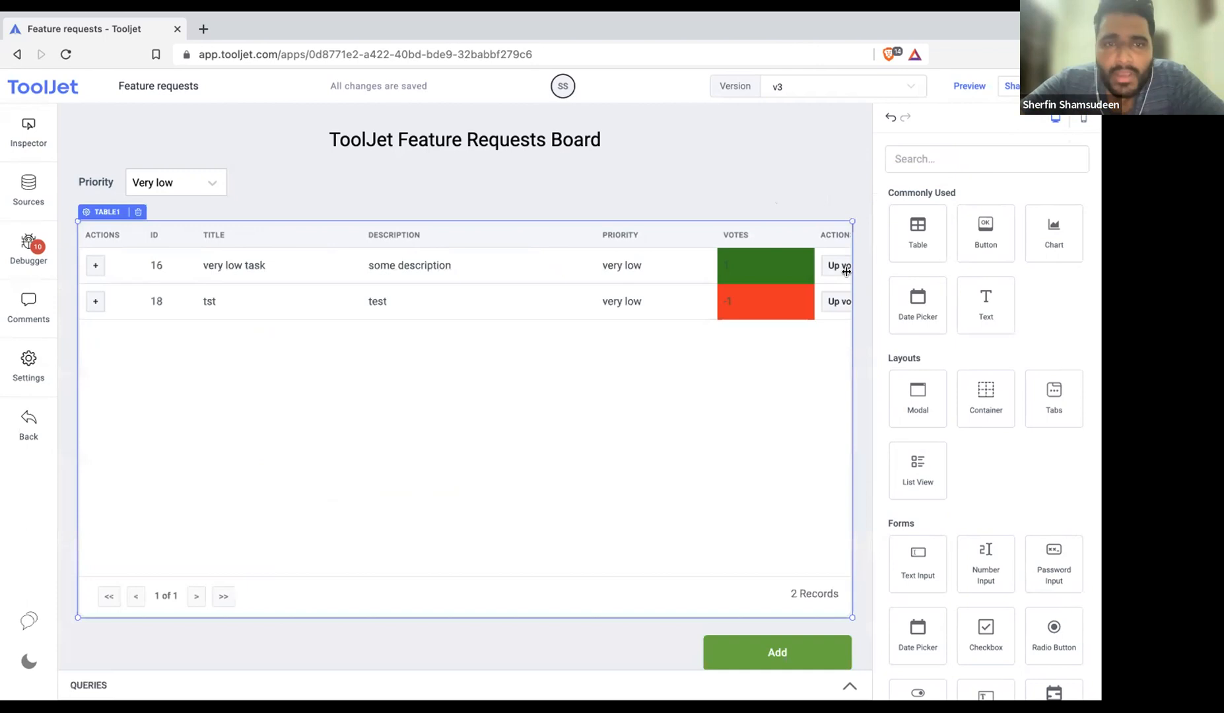
Switch to the presentation, advance to the "Bulk update" slide, and return to the ToolJet editor
{"action": "key", "text": "ctrl+Right"}
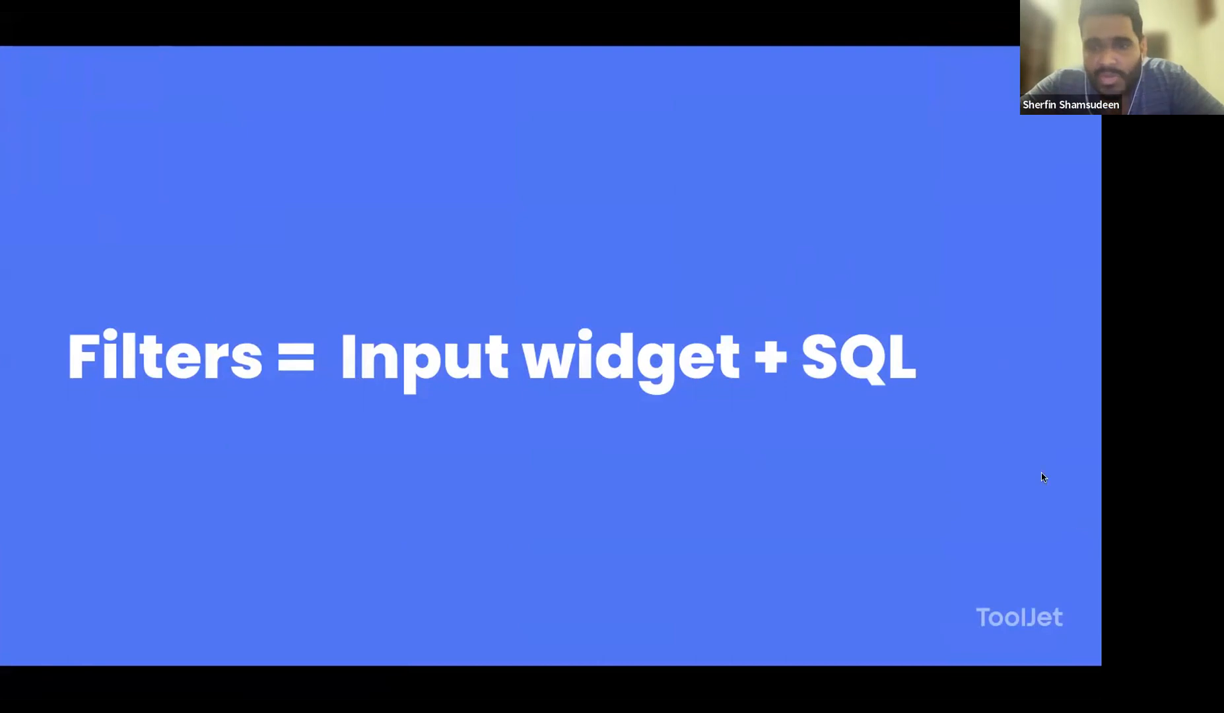
{"action": "left_click", "coordinate": [971, 430]}
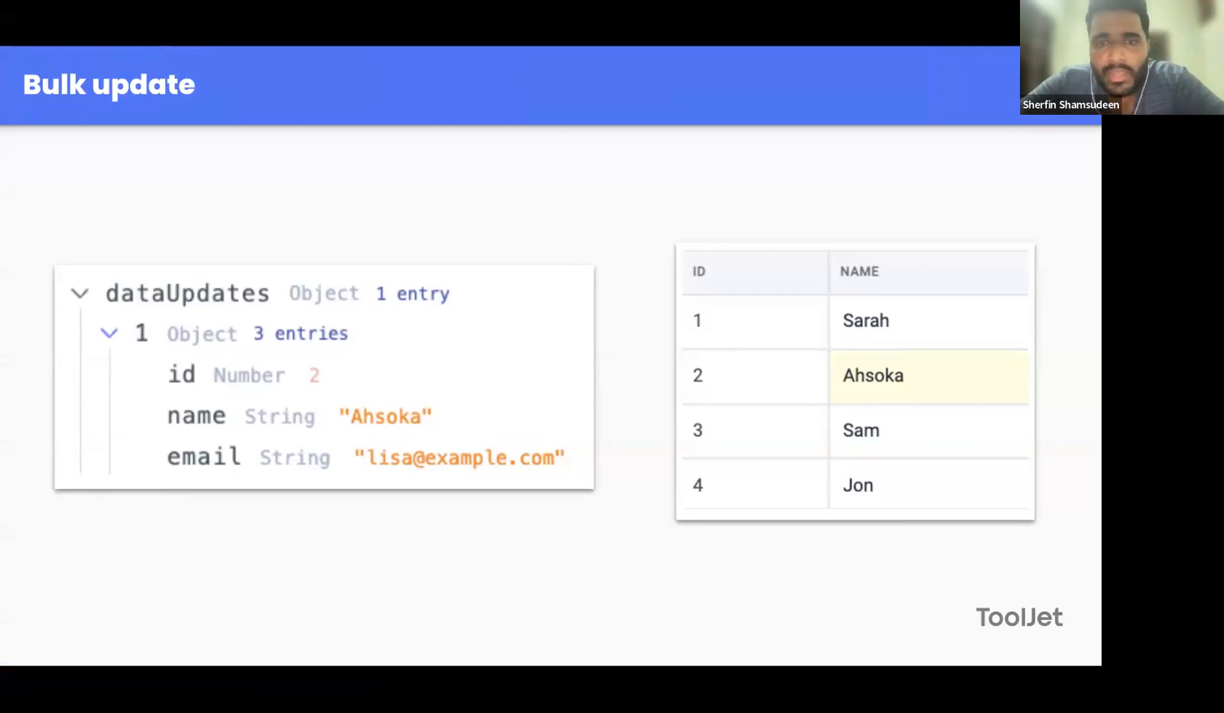
{"action": "key", "text": "ctrl+Left"}
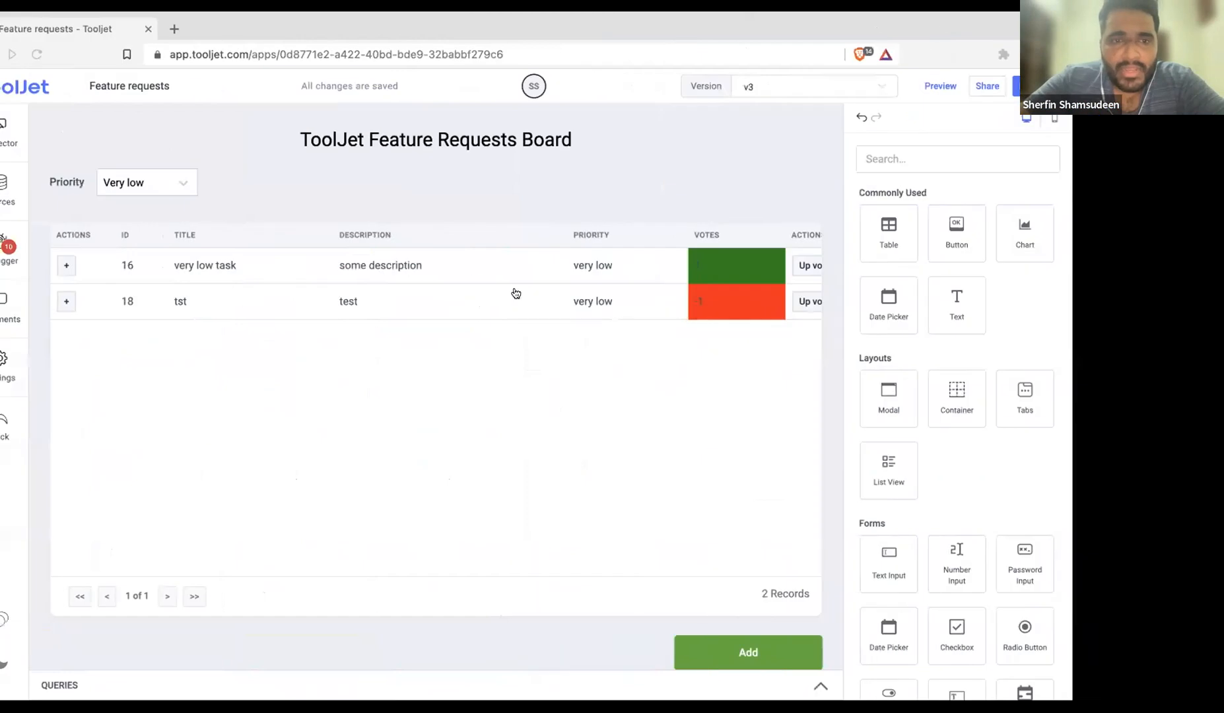
Set the Priority filter to All so that table1 lists every feature request
{"action": "left_click", "coordinate": [177, 183]}
{"action": "left_click", "coordinate": [165, 213]}
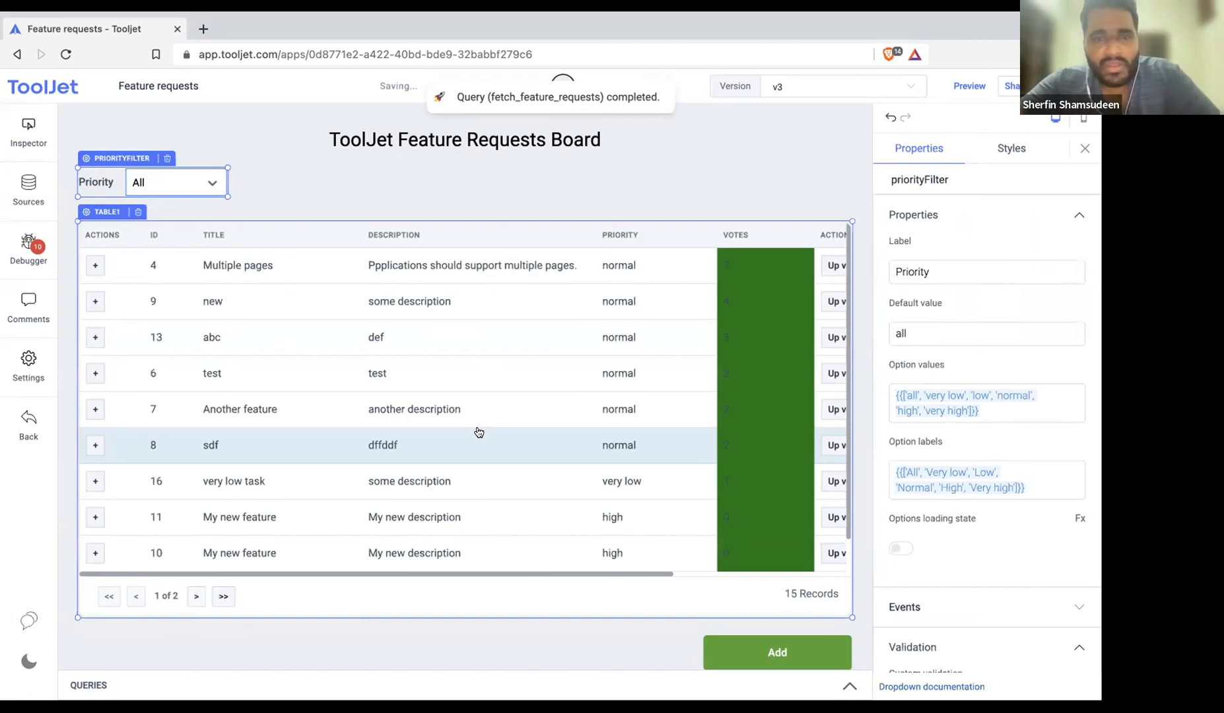
{"action": "left_click", "coordinate": [437, 202]}
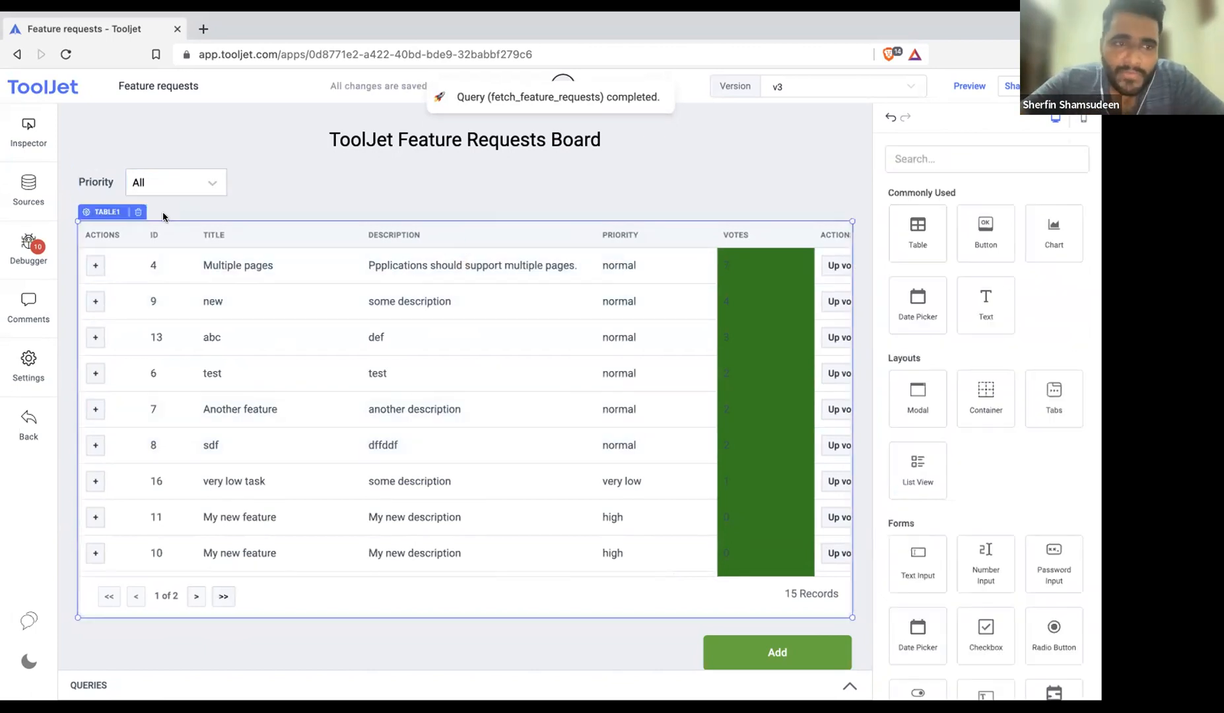
Make table1's description column editable in its column settings
{"action": "left_click", "coordinate": [107, 211]}
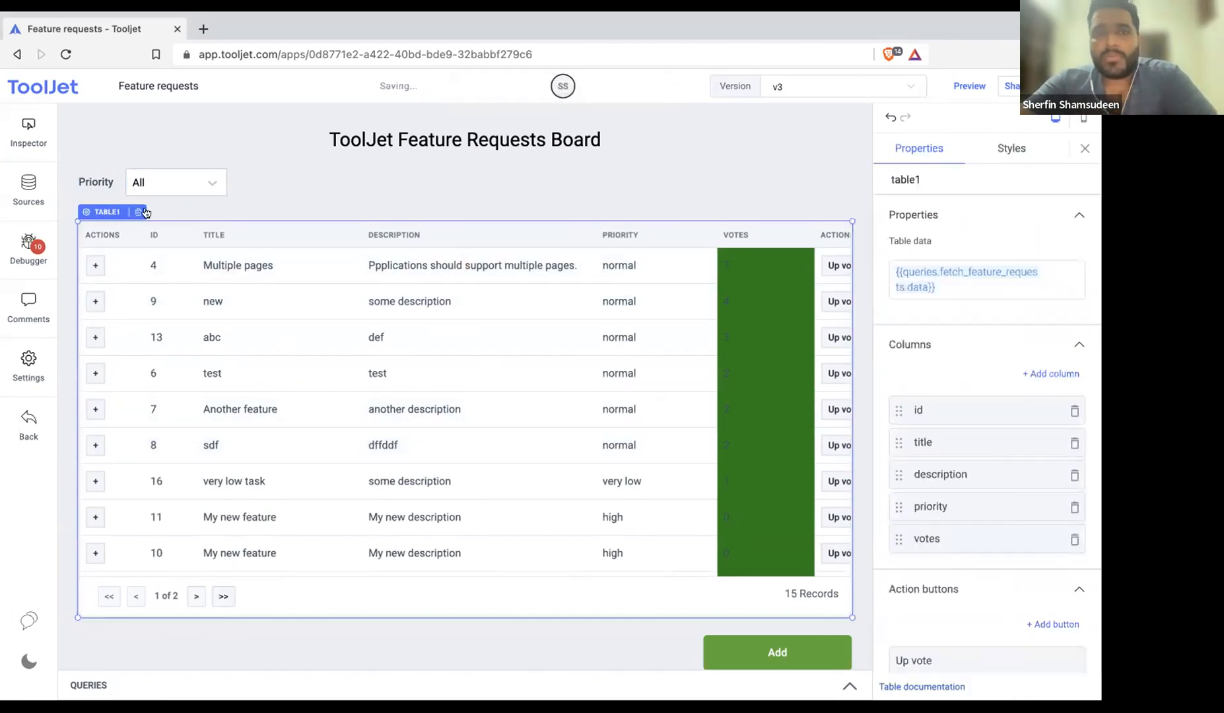
{"action": "scroll", "coordinate": [1007, 497], "scroll_direction": "down", "scroll_amount": 4}
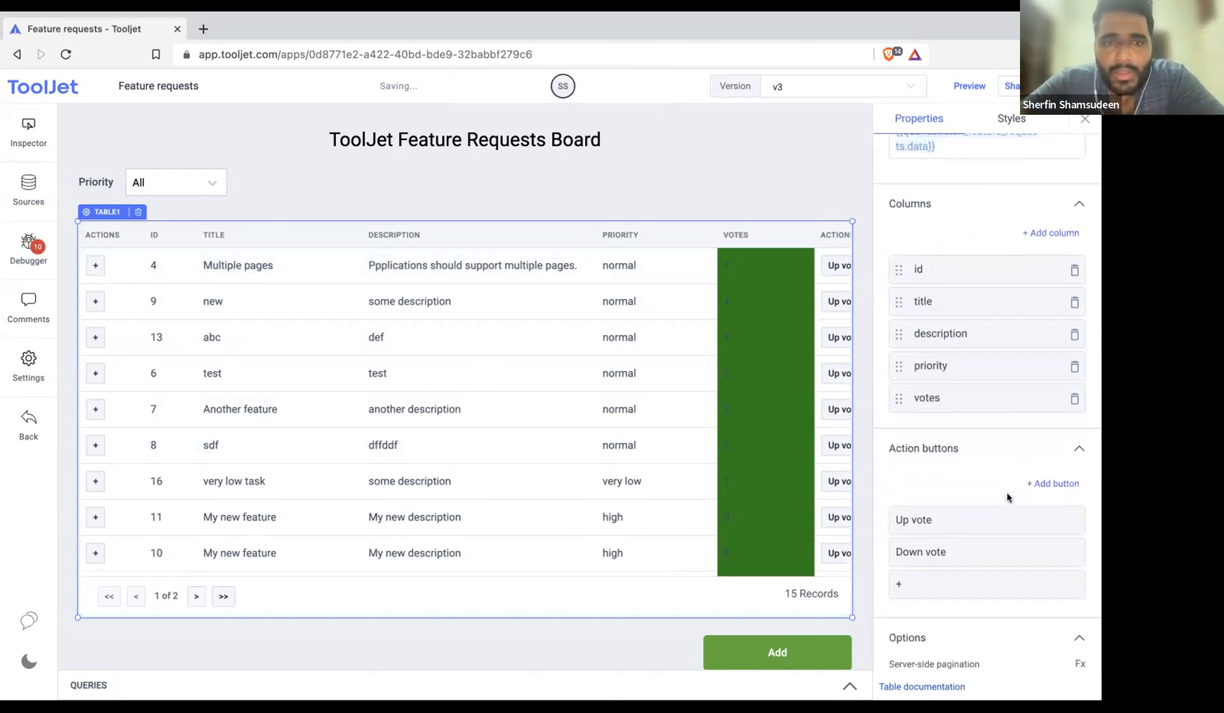
{"action": "scroll", "coordinate": [929, 494], "scroll_direction": "up", "scroll_amount": 2}
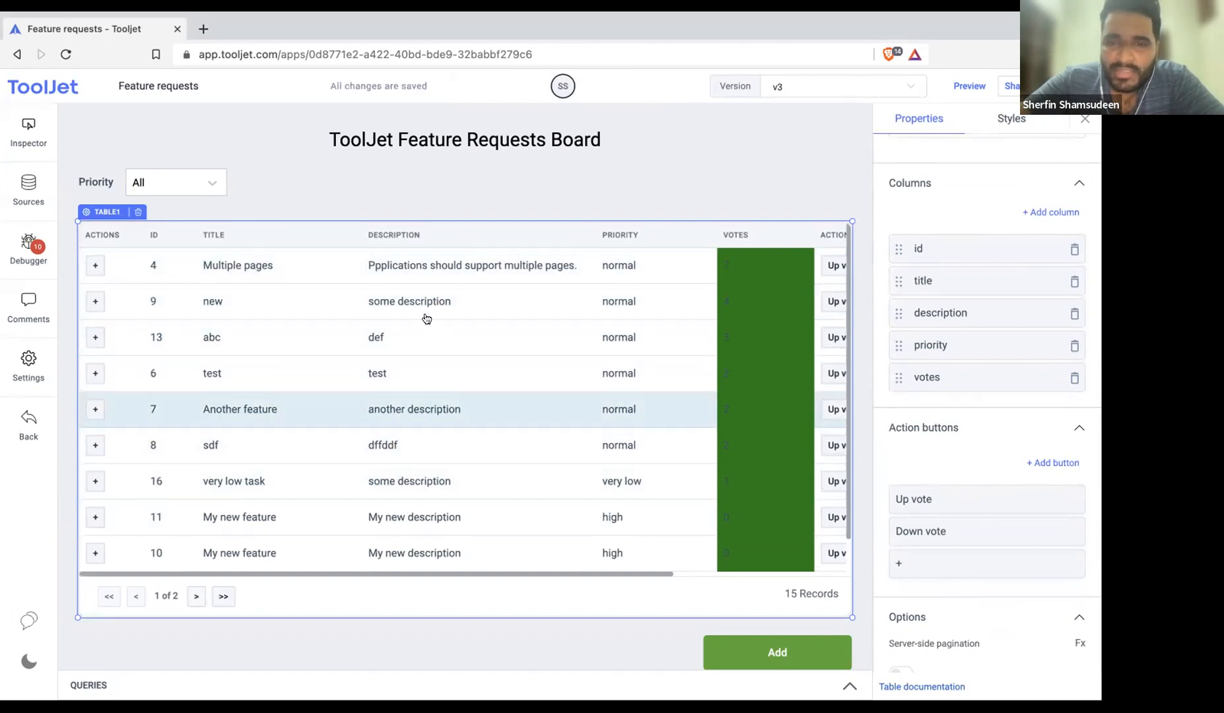
{"action": "left_click", "coordinate": [947, 314]}
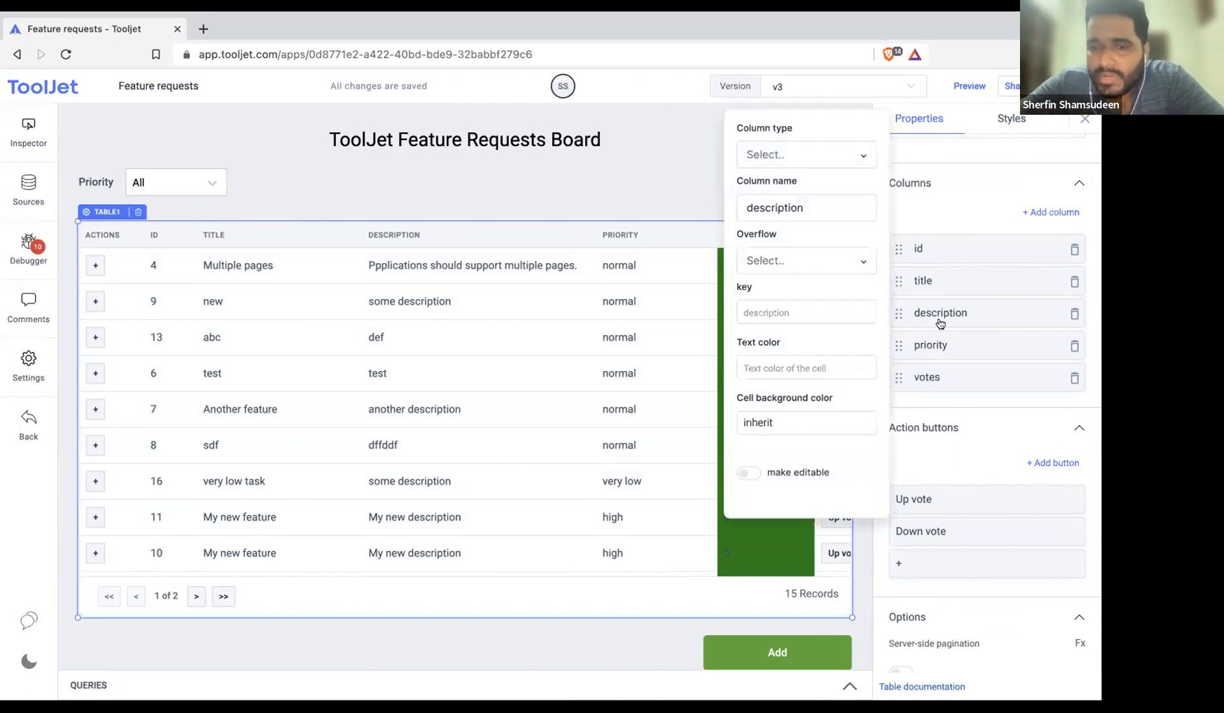
{"action": "left_click", "coordinate": [750, 473]}
{"action": "left_click", "coordinate": [548, 649]}
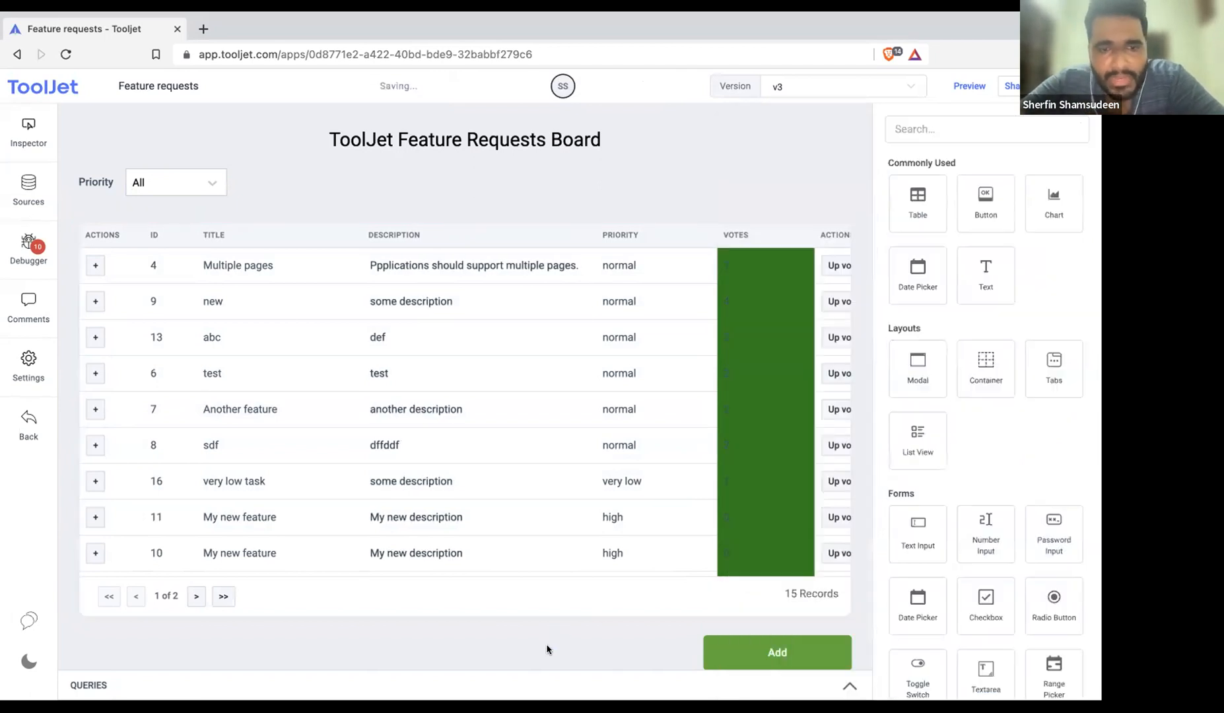
Change the description of the feature request with ID 9 to "Awesome description" directly in the table
{"action": "left_click", "coordinate": [472, 340]}
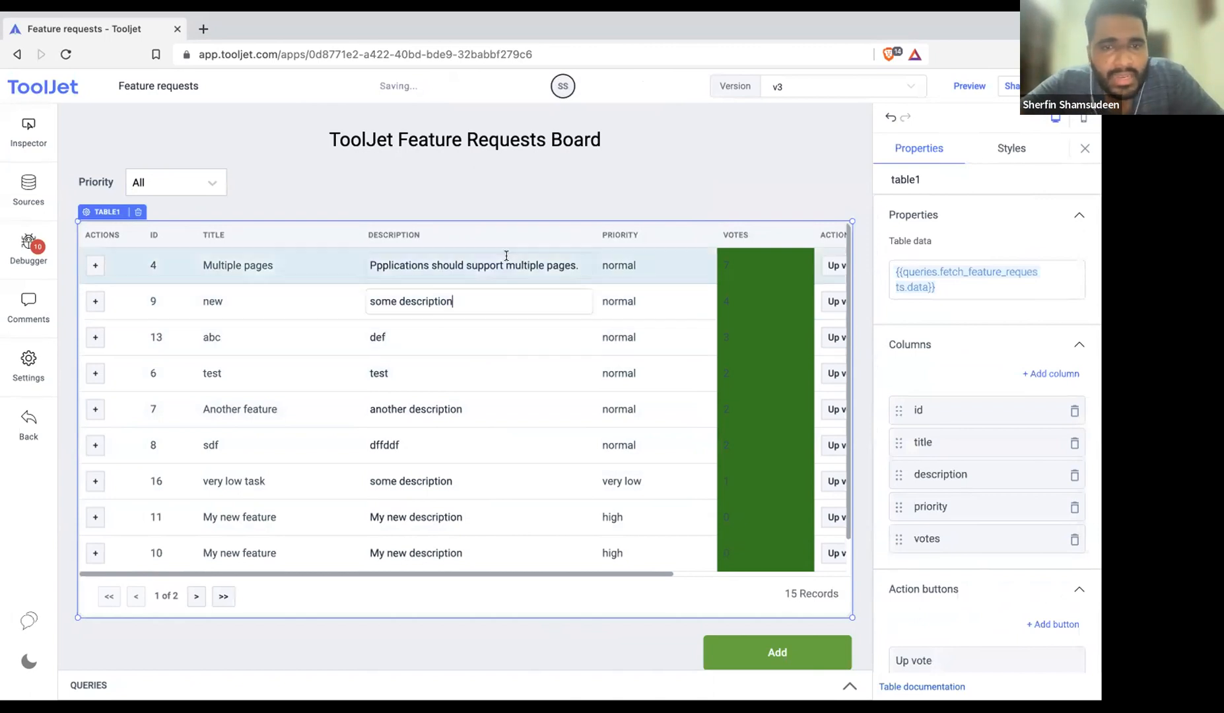
{"action": "scroll", "coordinate": [481, 415], "scroll_direction": "down", "scroll_amount": 1}
{"action": "left_click", "coordinate": [479, 404]}
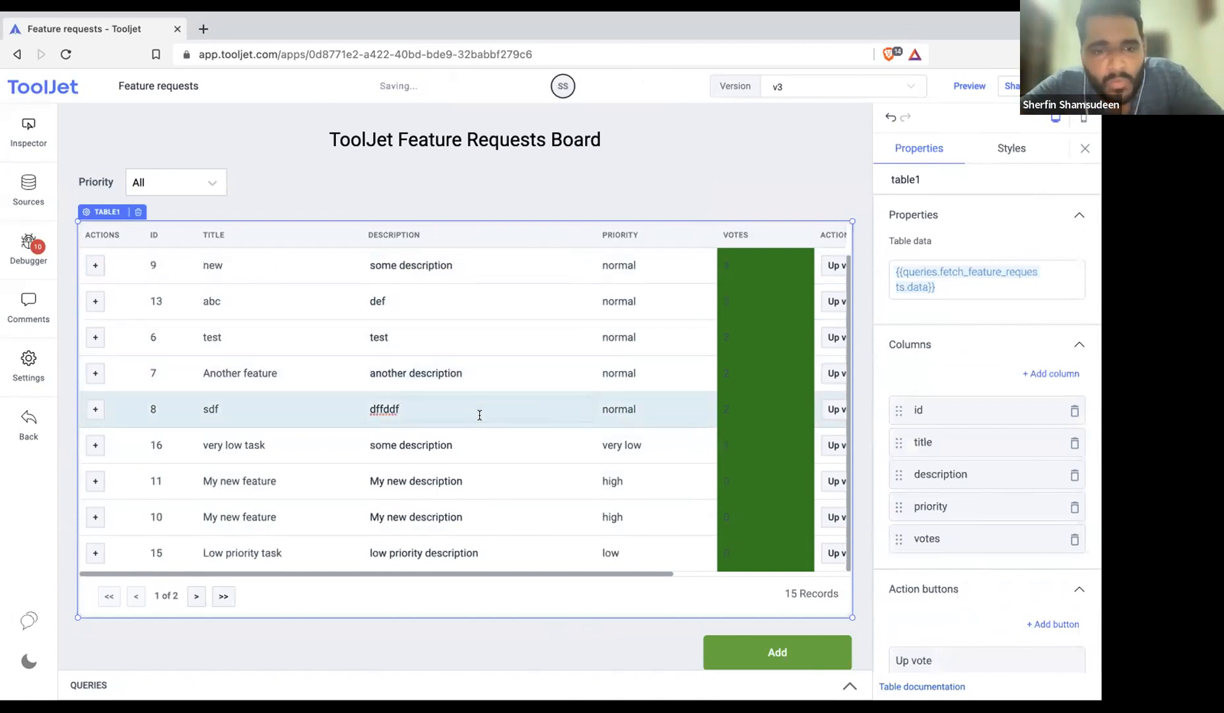
{"action": "scroll", "coordinate": [482, 396], "scroll_direction": "up", "scroll_amount": 1}
{"action": "double_click", "coordinate": [484, 298]}
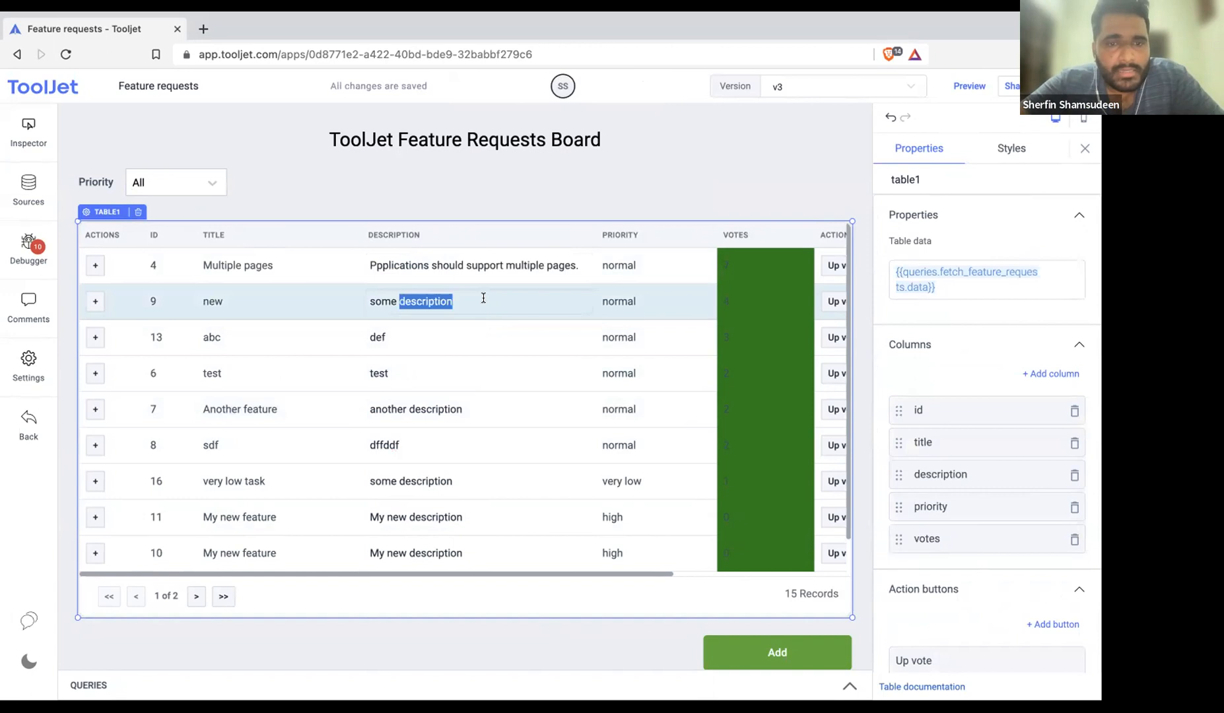
{"action": "key", "text": "ctrl+a"}
{"action": "type", "text": "Awe"}
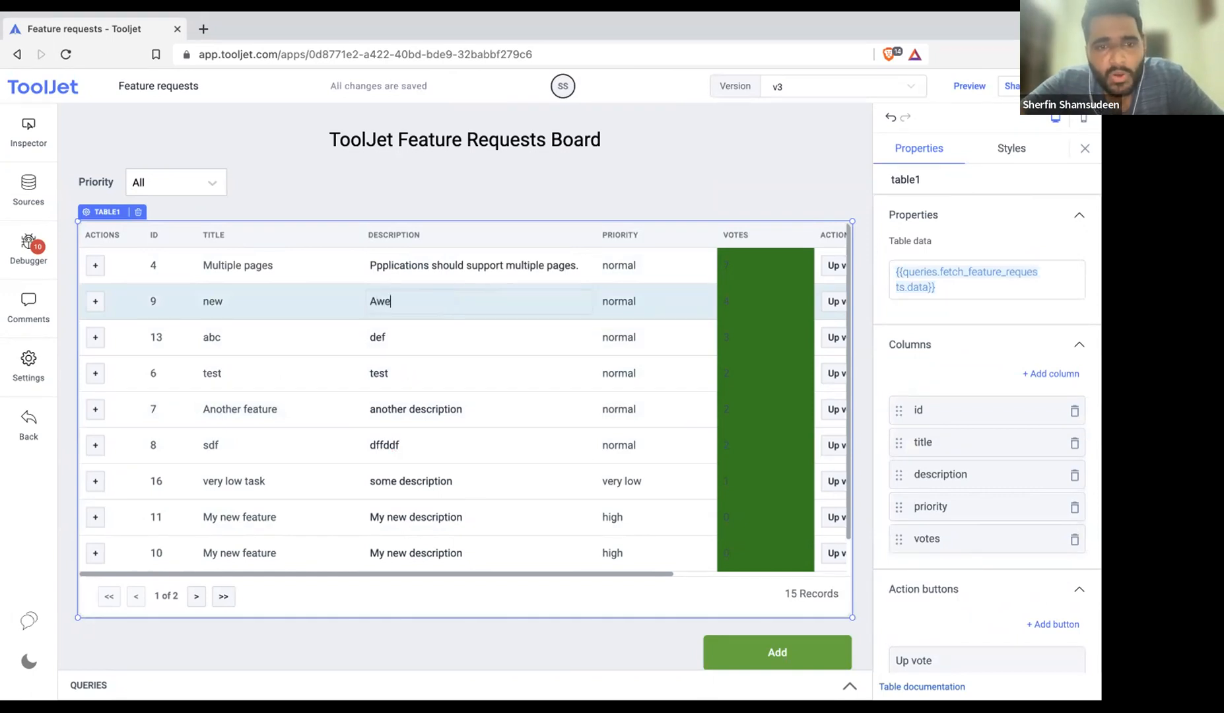
{"action": "type", "text": "some description"}
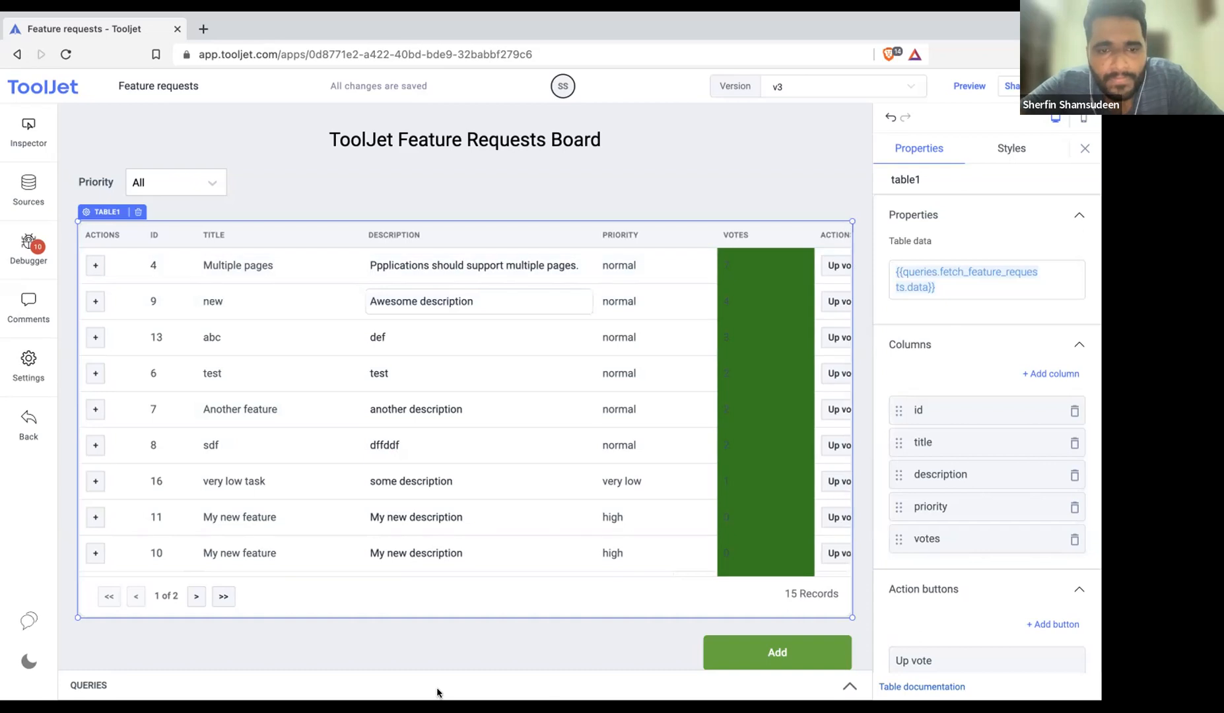
{"action": "left_click", "coordinate": [453, 637]}
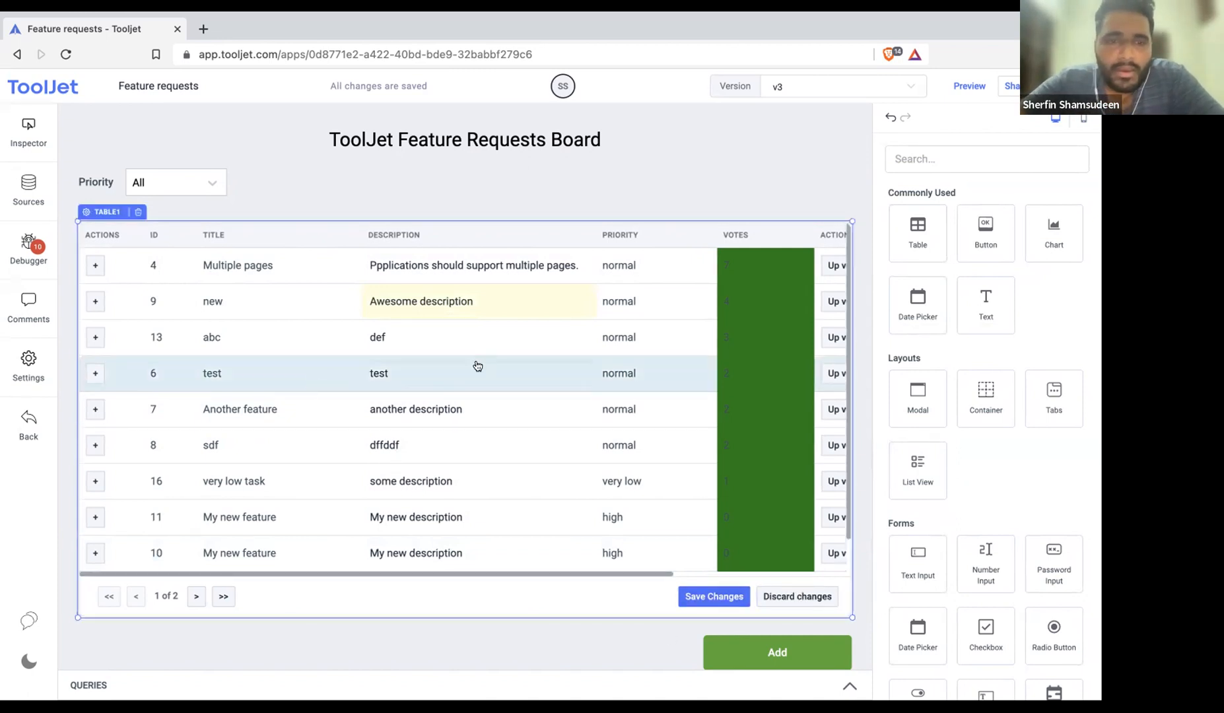
Inspect table1's dataUpdates in the Inspector, expanding entry 1 to examine the edited row's id, title, description, votes and priority
{"action": "left_click", "coordinate": [25, 135]}
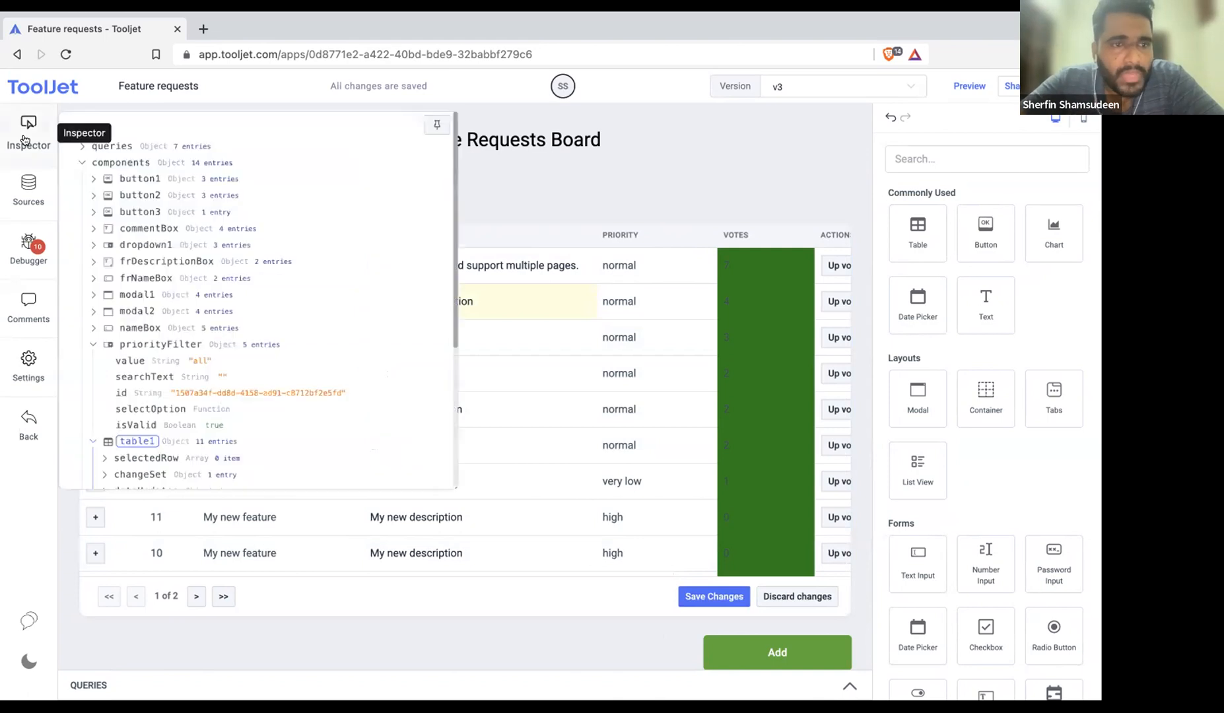
{"action": "scroll", "coordinate": [138, 394], "scroll_direction": "down", "scroll_amount": 3}
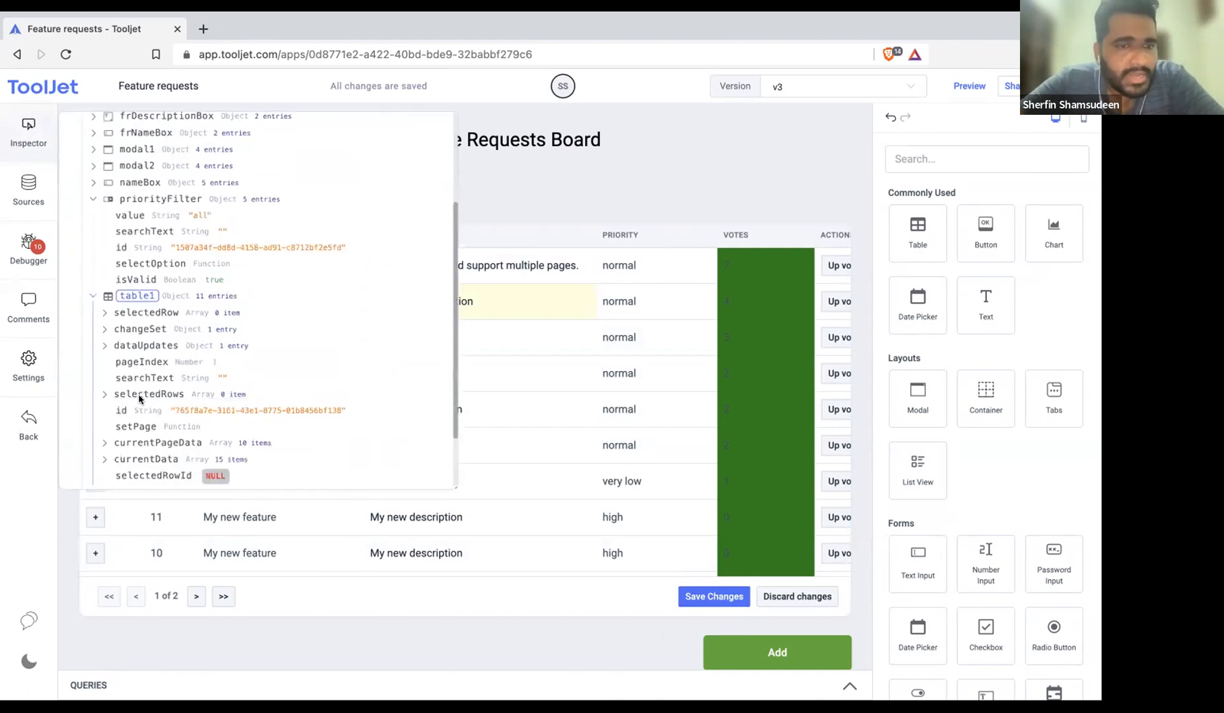
{"action": "scroll", "coordinate": [139, 396], "scroll_direction": "down", "scroll_amount": 2}
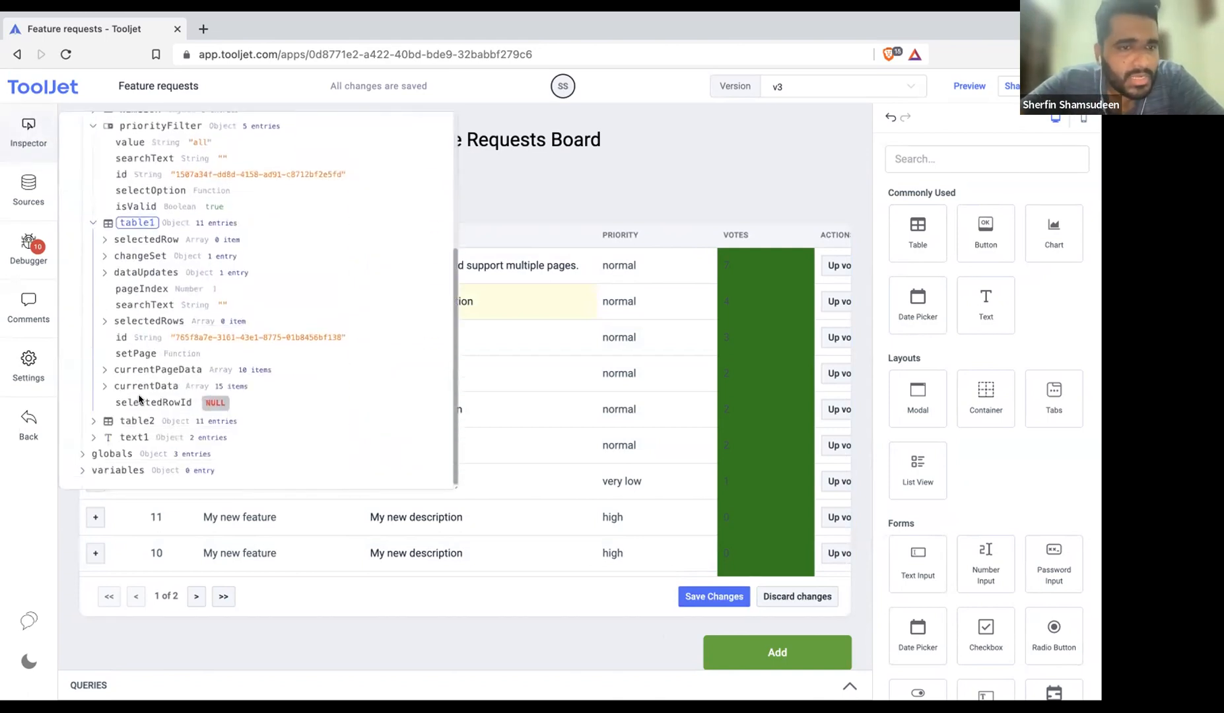
{"action": "left_click", "coordinate": [140, 274]}
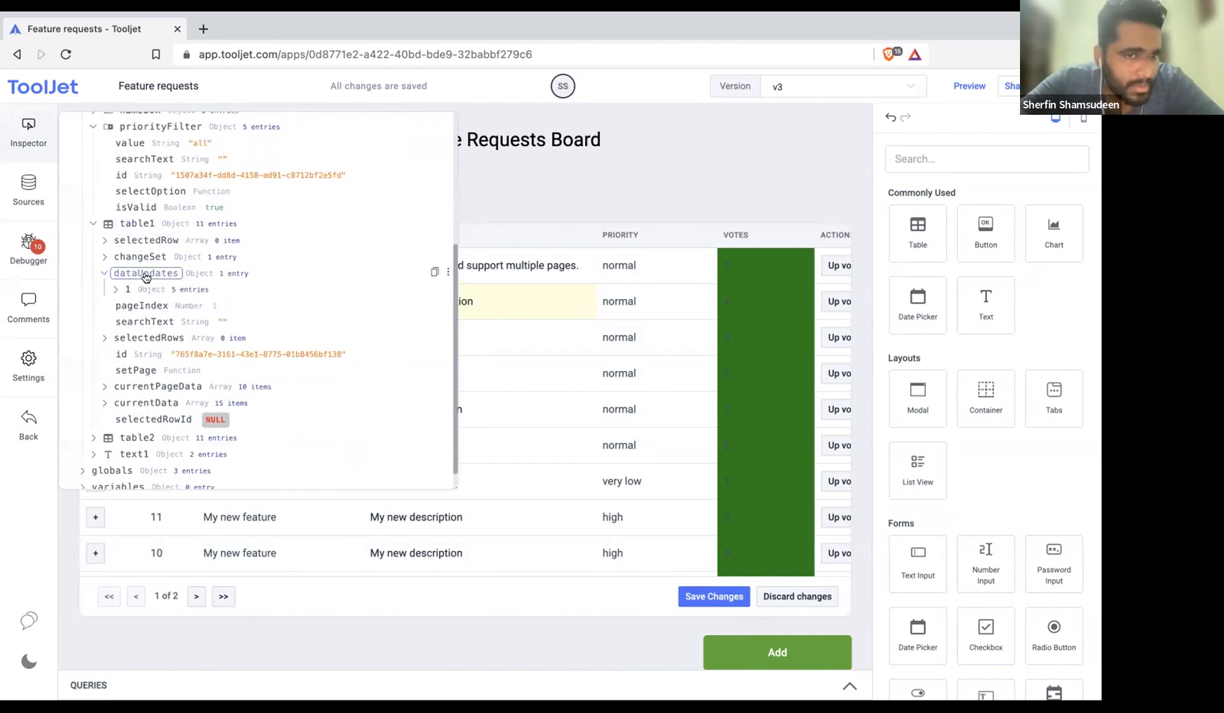
{"action": "left_click", "coordinate": [129, 290]}
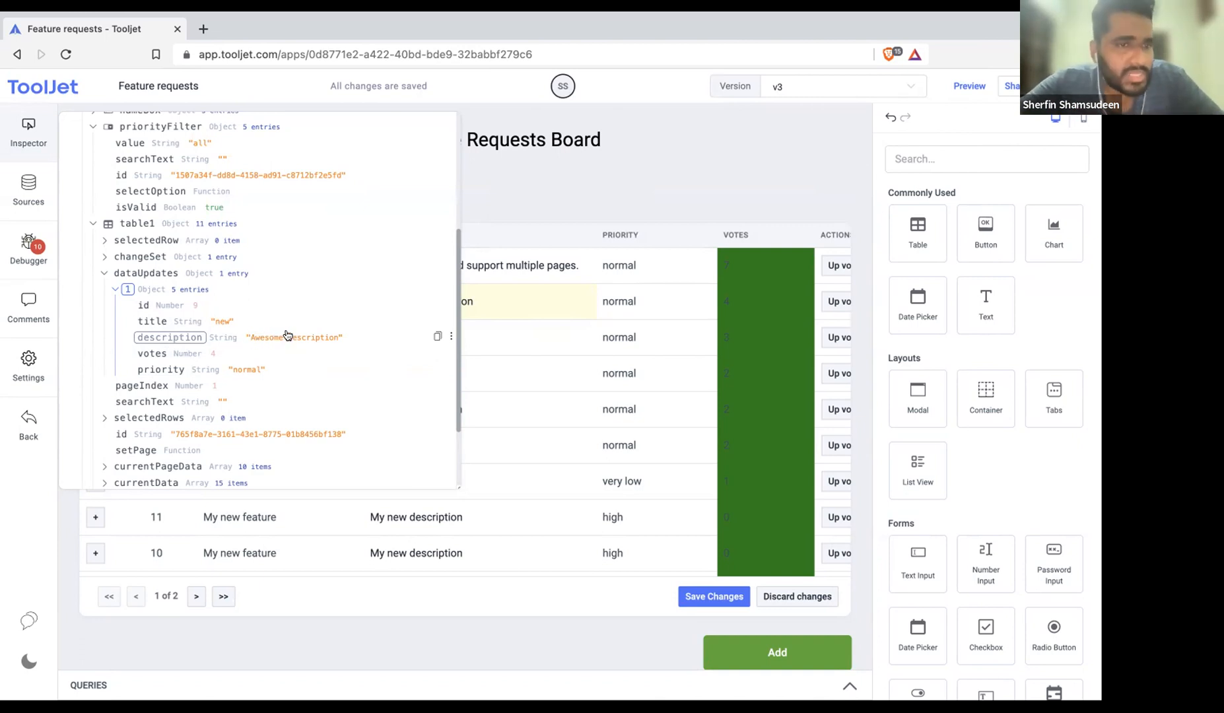
{"action": "scroll", "coordinate": [380, 210], "scroll_direction": "up", "scroll_amount": 3}
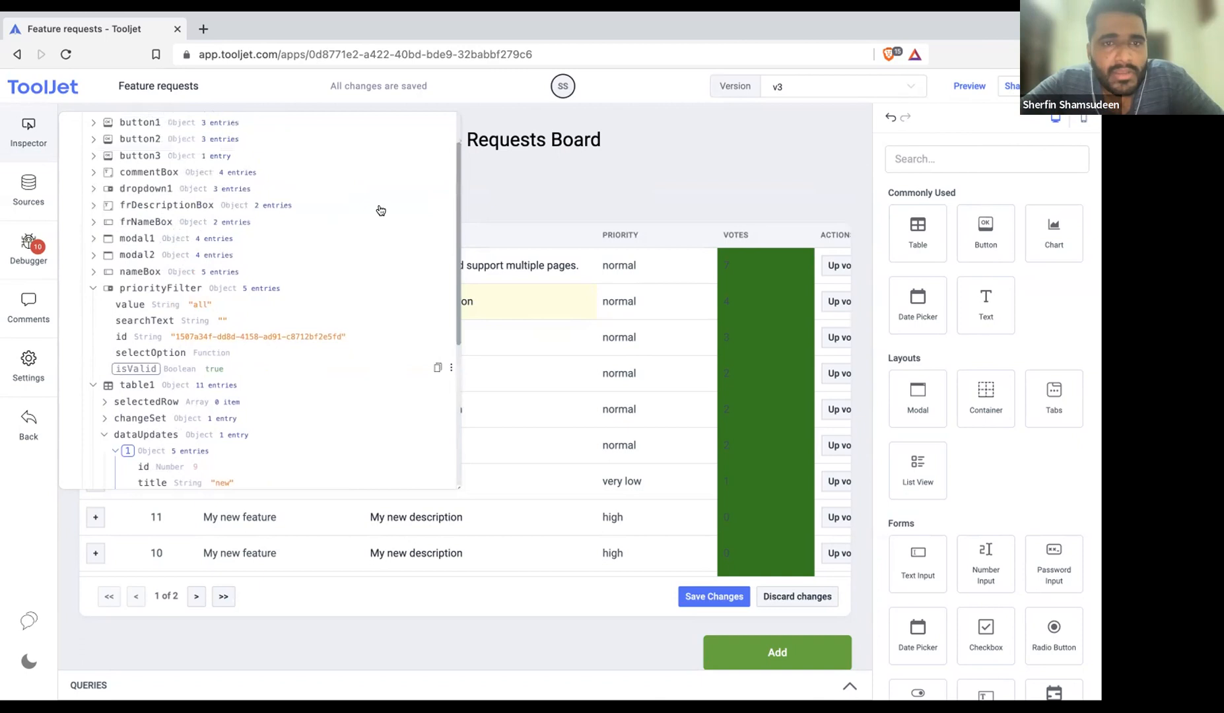
{"action": "scroll", "coordinate": [291, 282], "scroll_direction": "down", "scroll_amount": 3}
{"action": "scroll", "coordinate": [291, 283], "scroll_direction": "down", "scroll_amount": 2}
Change the description of the feature request with ID 9 to "Awesome description fd" in table1 and close the Inspector
{"action": "left_click", "coordinate": [519, 300]}
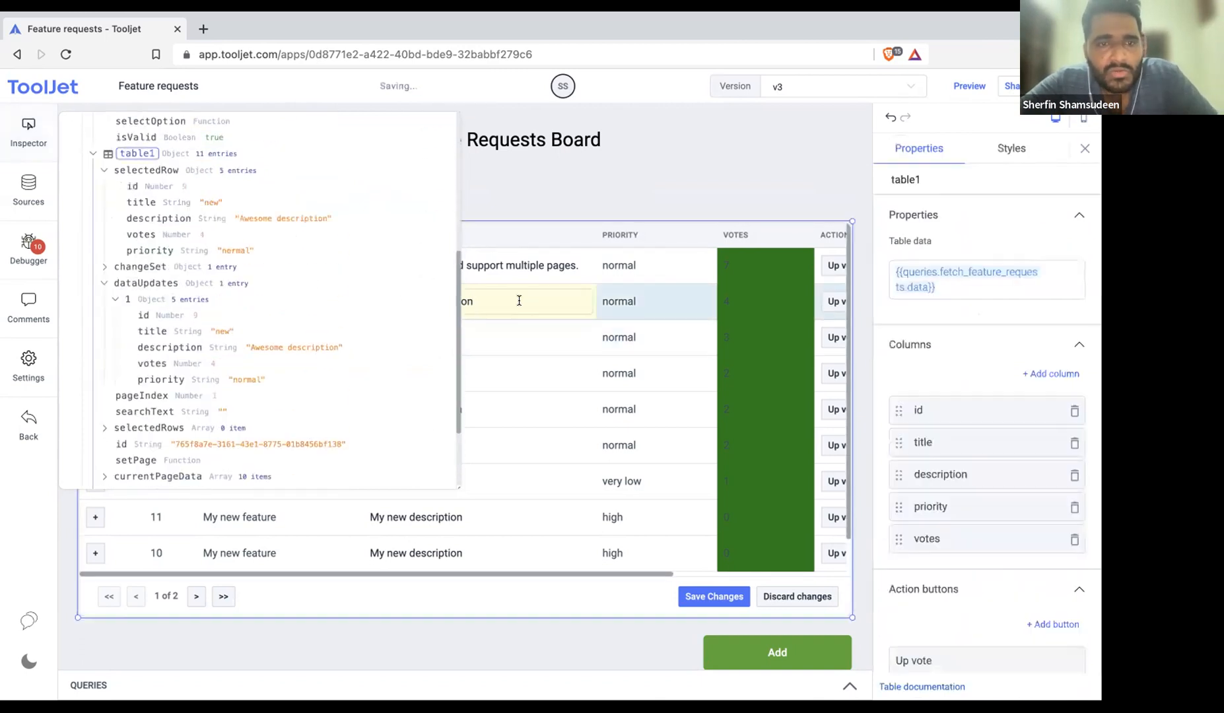
{"action": "type", "text": "fd"}
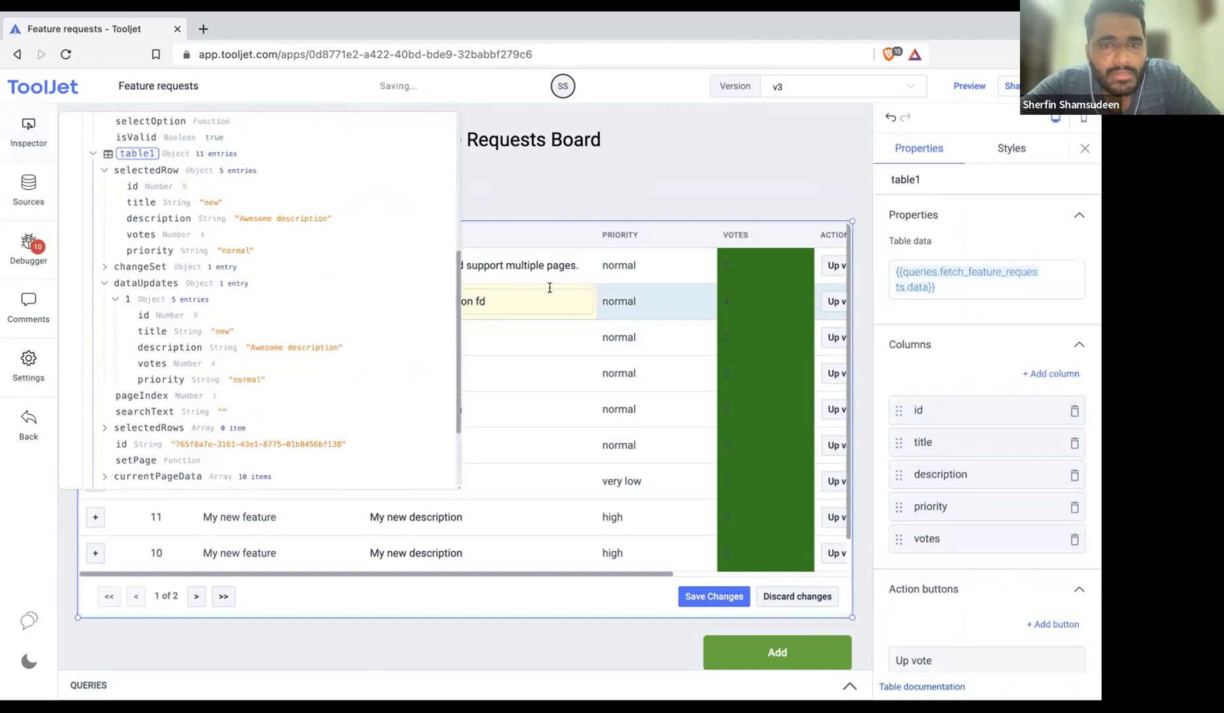
{"action": "left_click", "coordinate": [566, 189]}
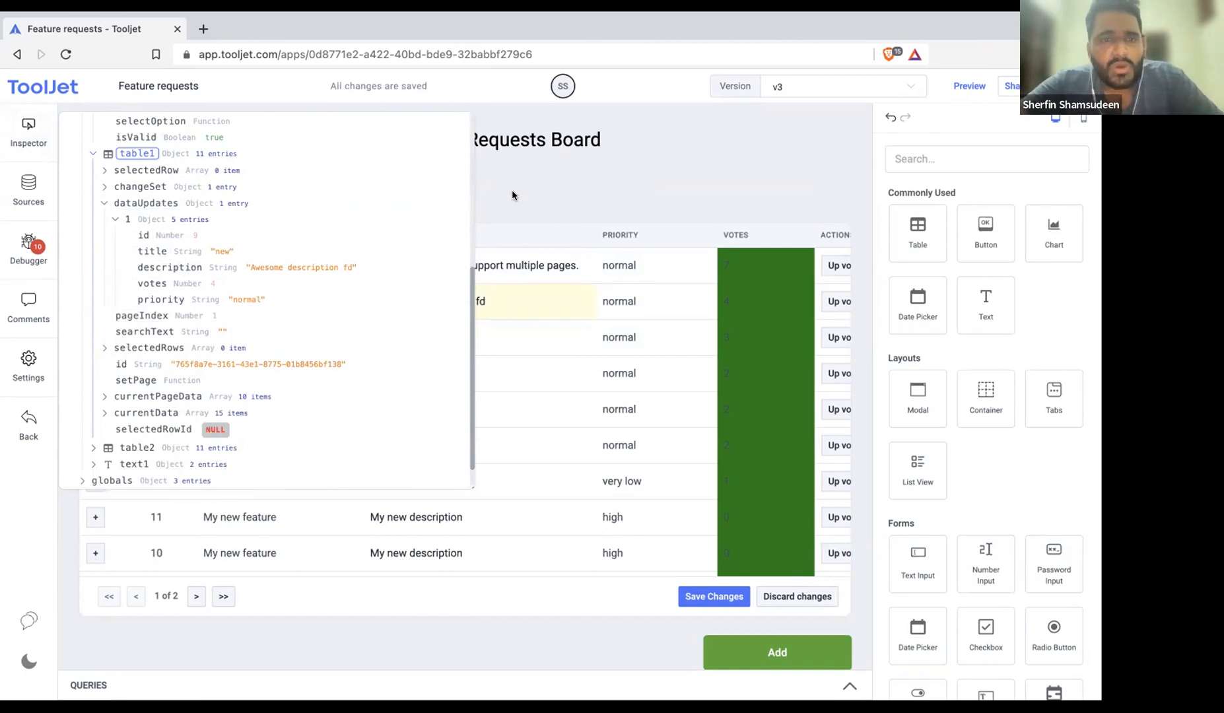
{"action": "scroll", "coordinate": [457, 218], "scroll_direction": "up", "scroll_amount": 5}
{"action": "left_click", "coordinate": [454, 124]}
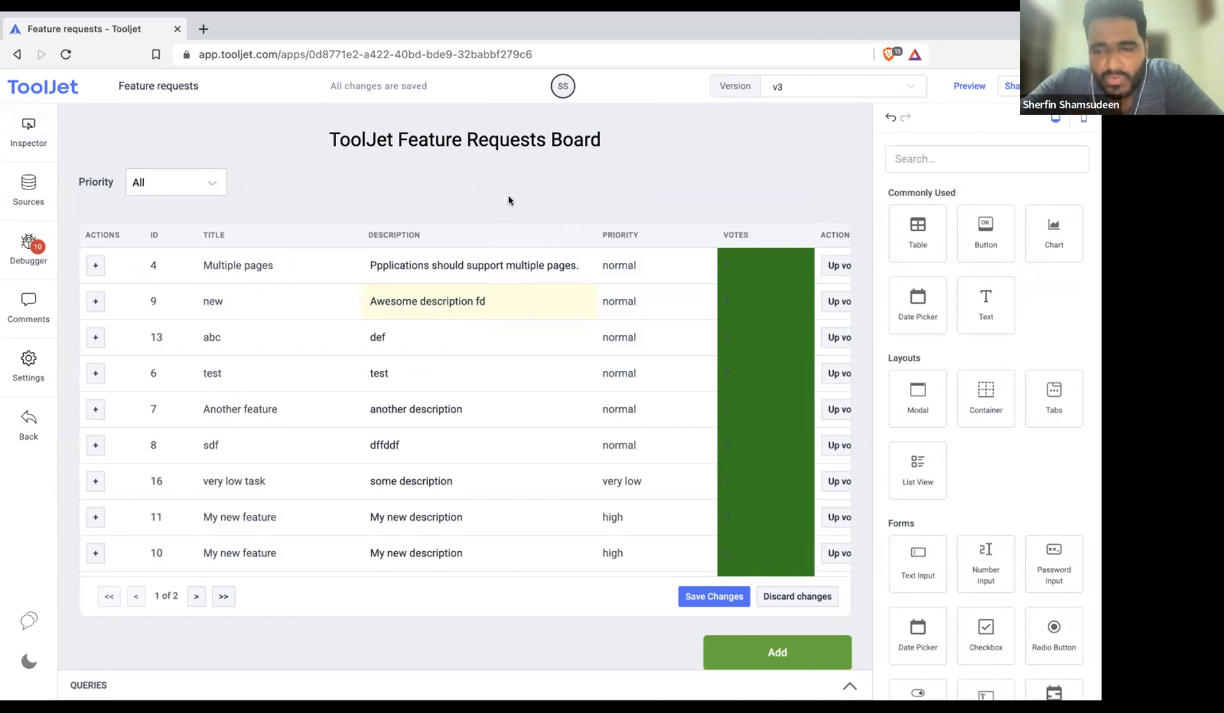
Switch to the presentation to review the dataUpdates example on the "Bulk update" slide, and return to the ToolJet editor
{"action": "left_click", "coordinate": [29, 141]}
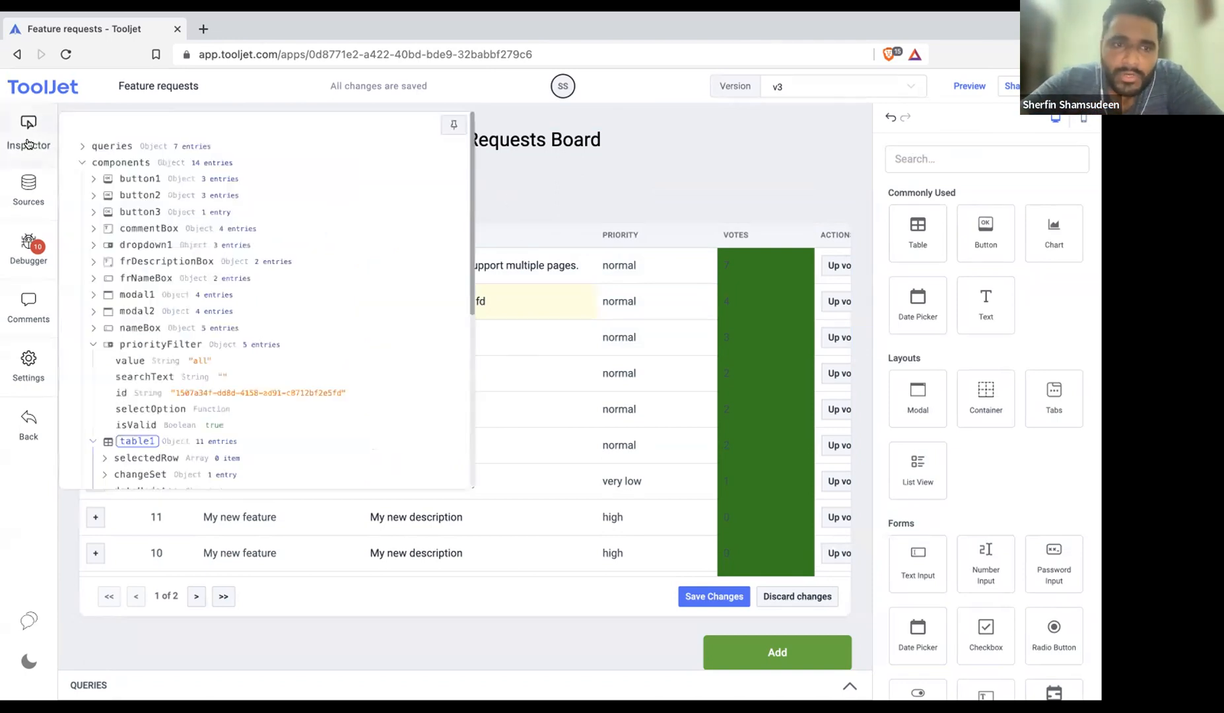
{"action": "key", "text": "ctrl+Right"}
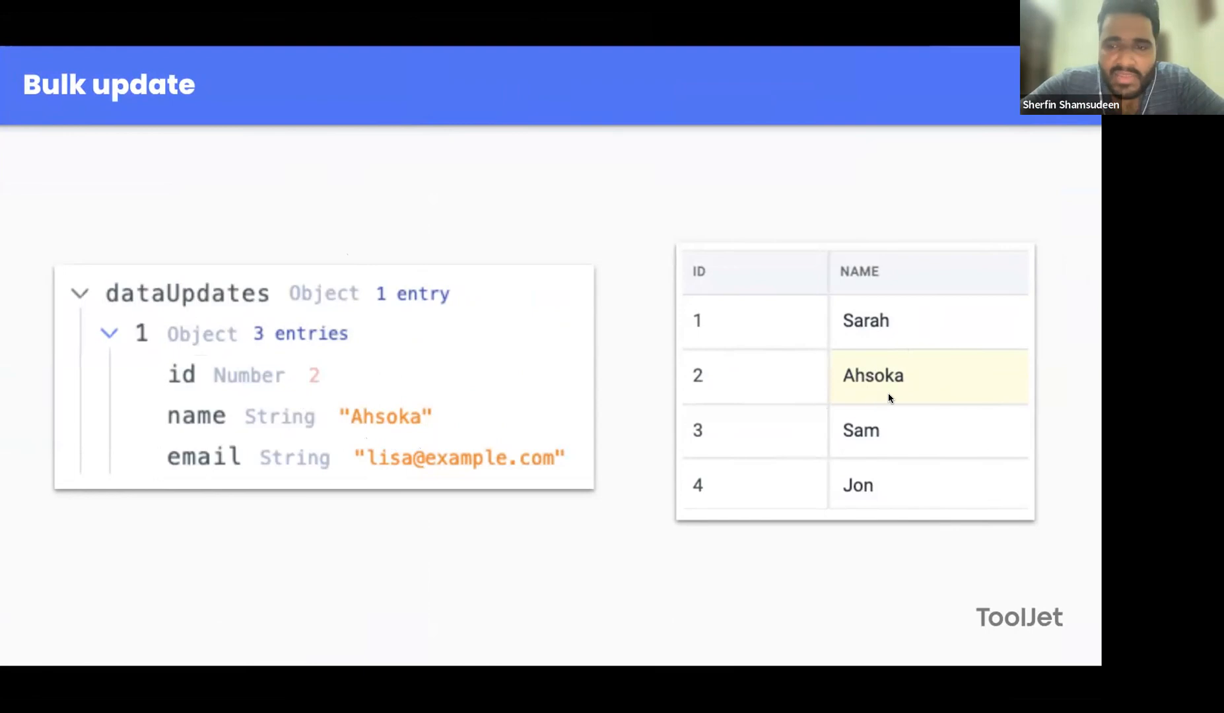
{"action": "key", "text": "Right"}
{"action": "key", "text": "Left"}
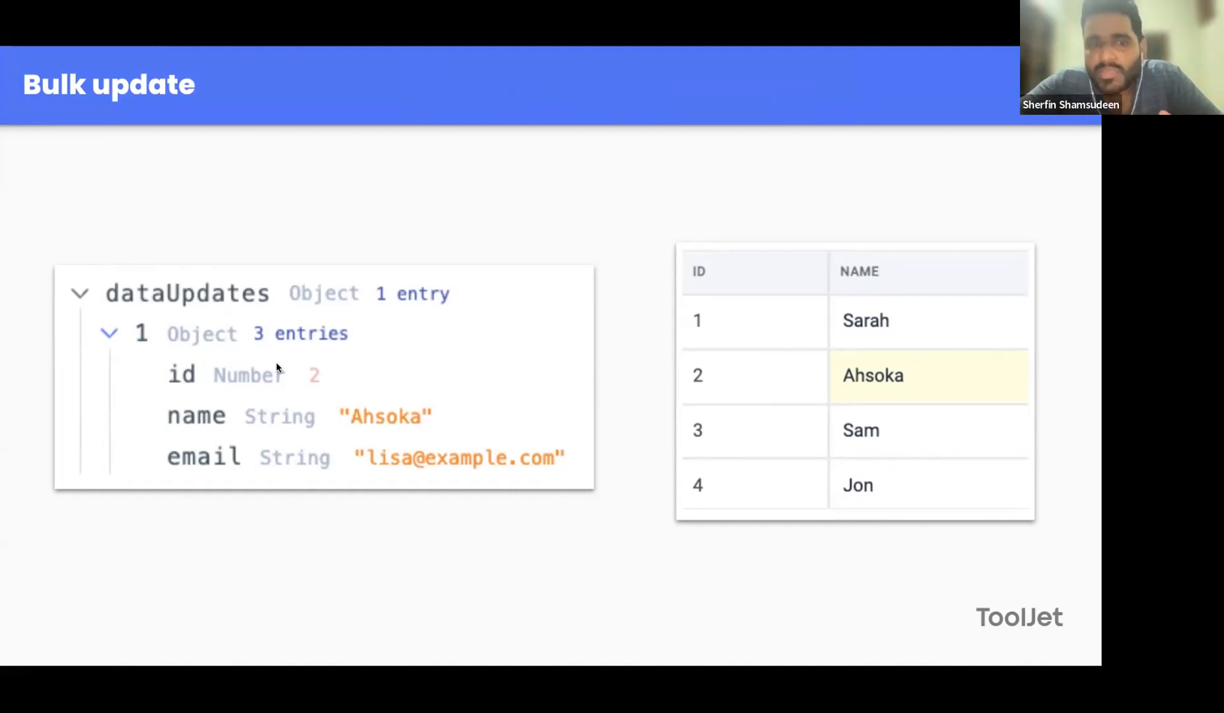
{"action": "key", "text": "ctrl+Left"}
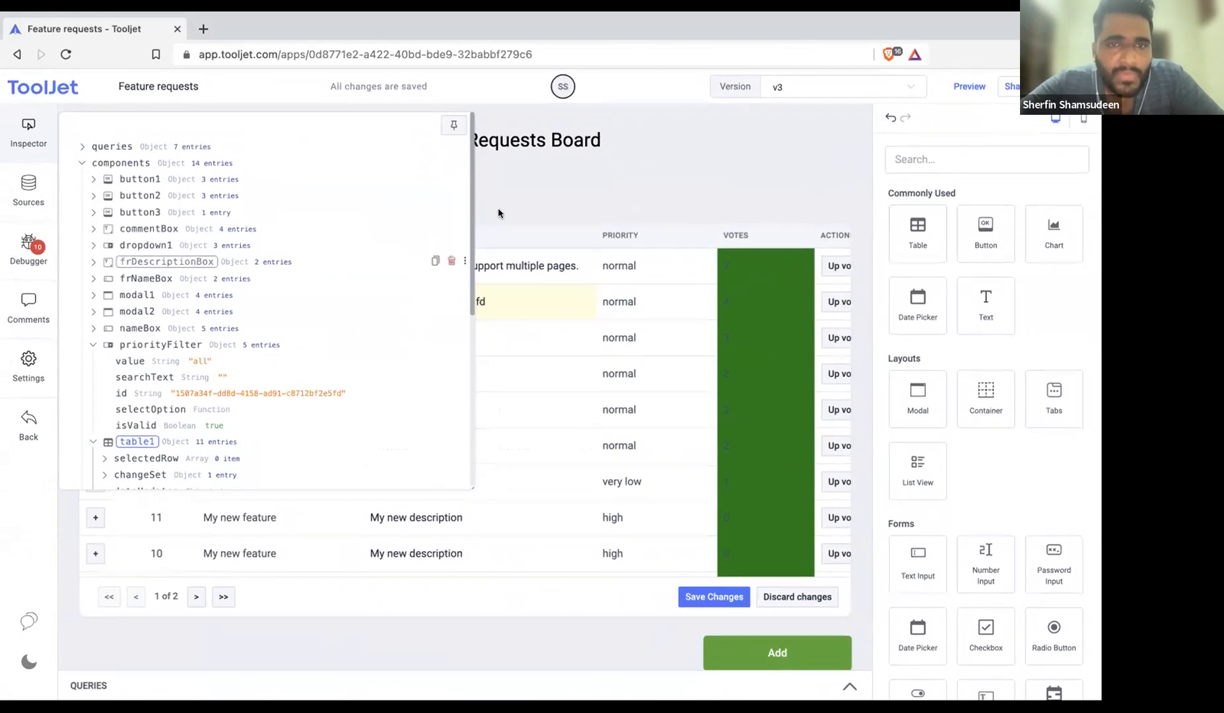
Change the description of the feature request with ID 7 to "yet another description" directly in table1
{"action": "left_click", "coordinate": [521, 208]}
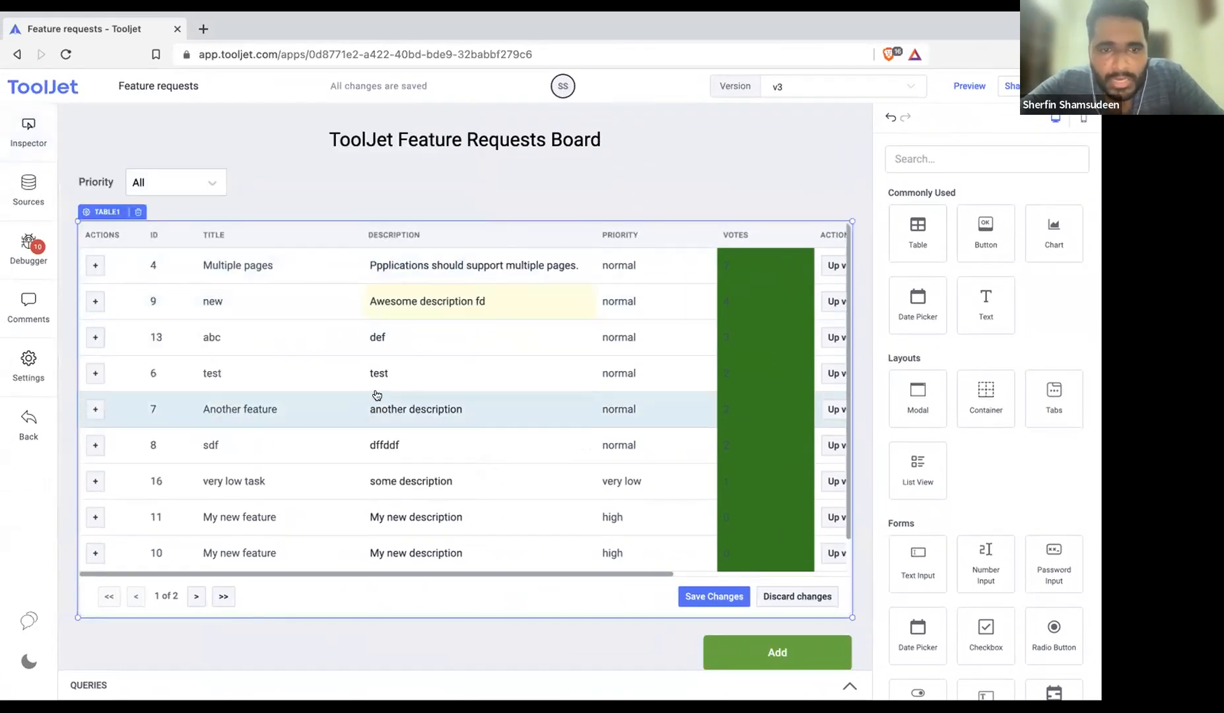
{"action": "left_click", "coordinate": [488, 409]}
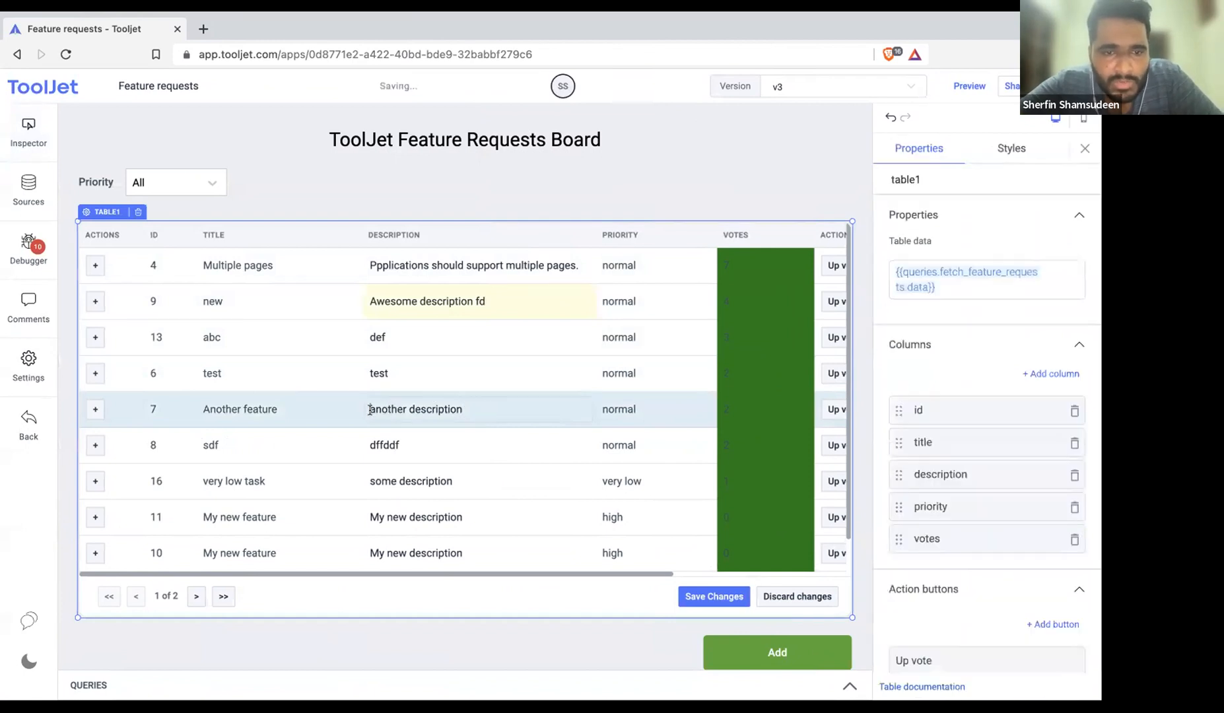
{"action": "type", "text": "yet"}
{"action": "left_click", "coordinate": [536, 210]}
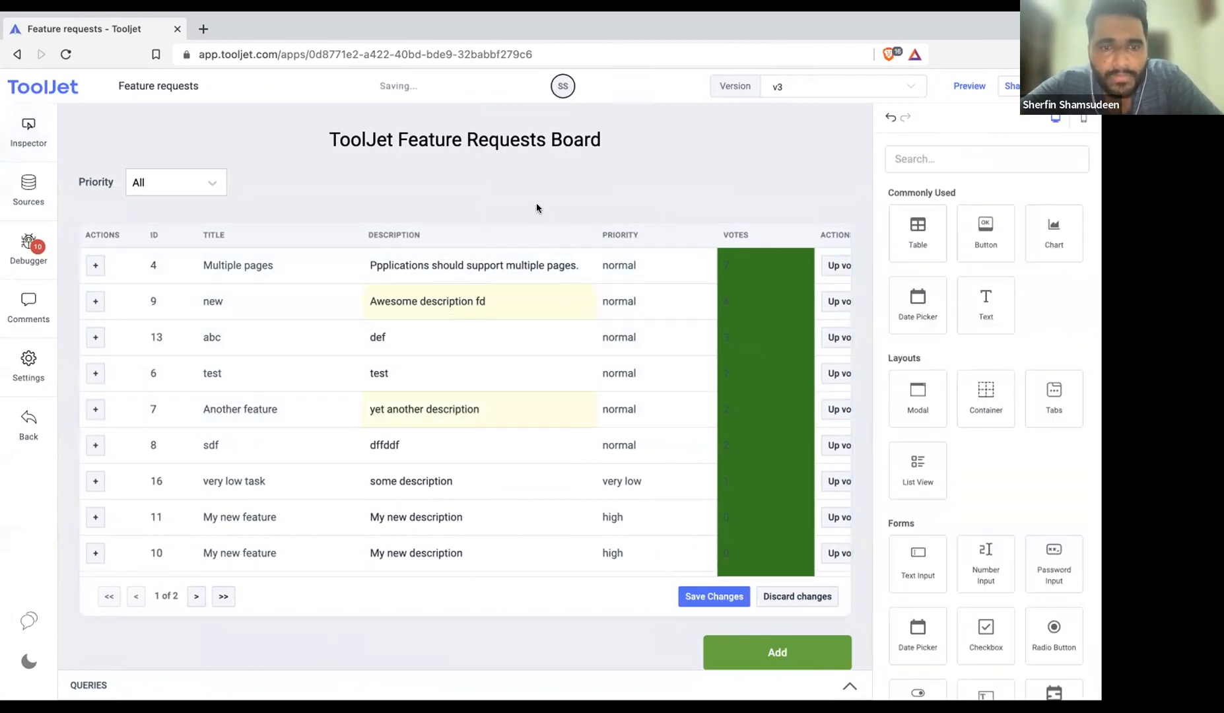
Start a new PostgreSQL query and name it newUpdate
{"action": "left_click", "coordinate": [848, 687]}
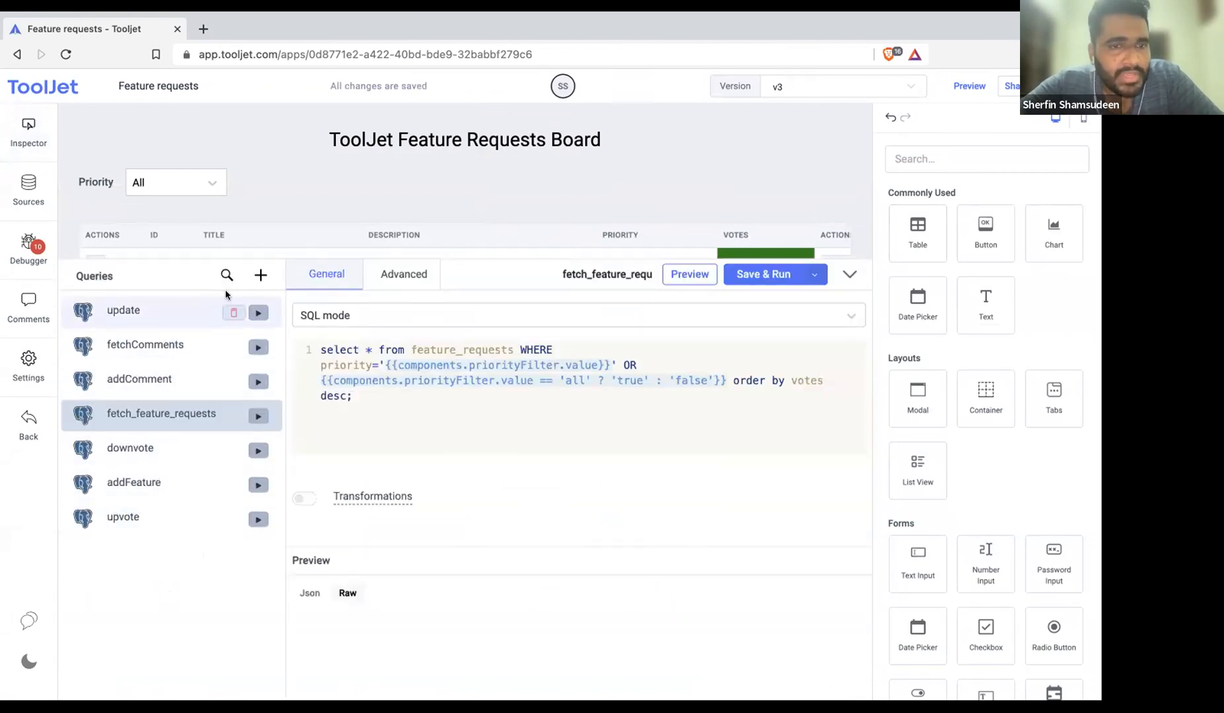
{"action": "left_click", "coordinate": [259, 276]}
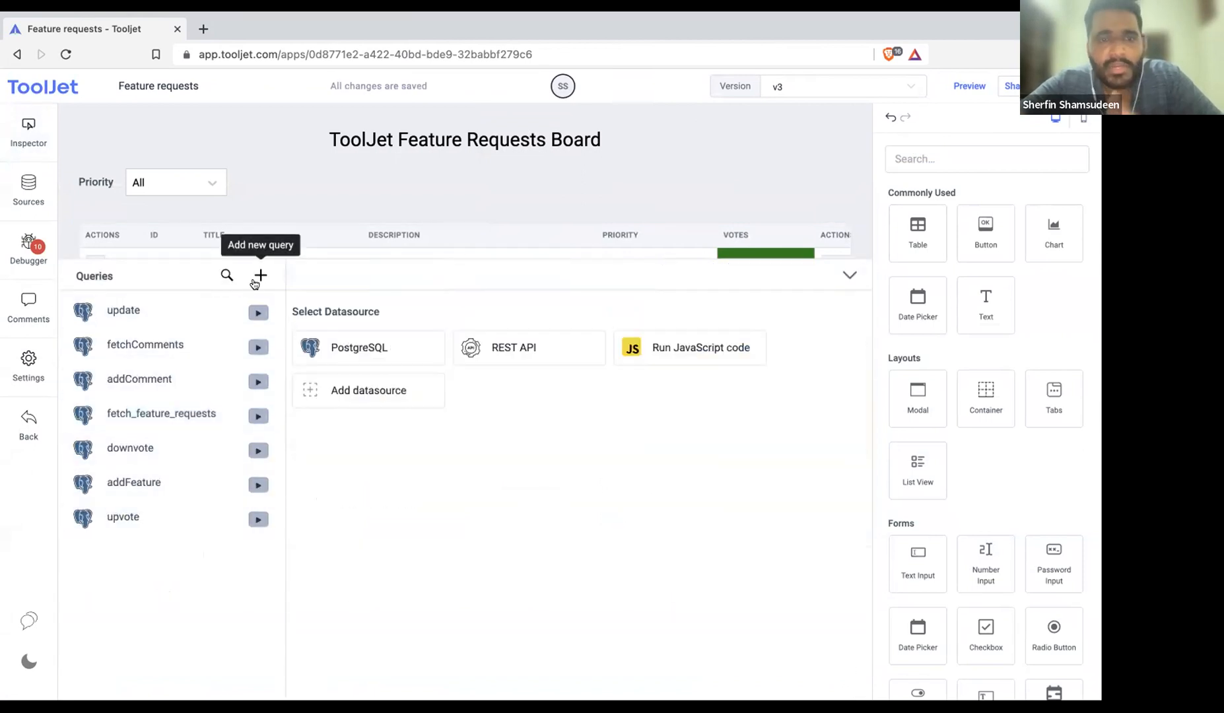
{"action": "left_click", "coordinate": [357, 350]}
{"action": "double_click", "coordinate": [626, 272]}
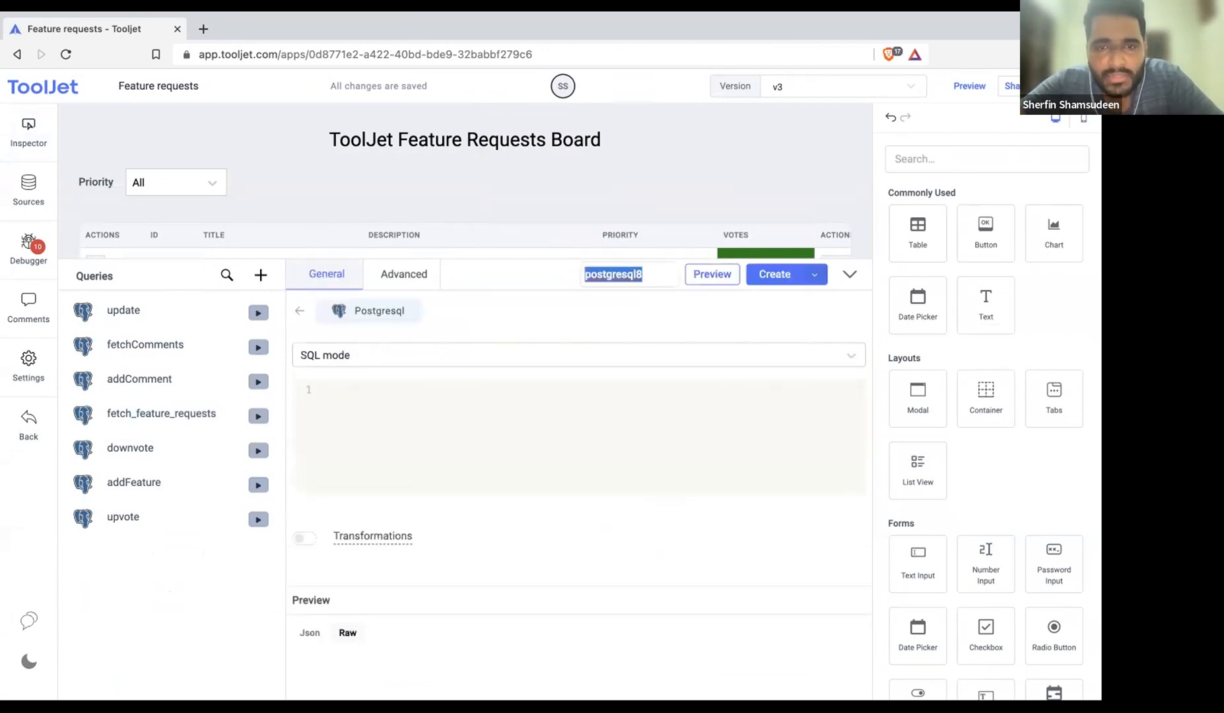
{"action": "type", "text": "newUpdate"}
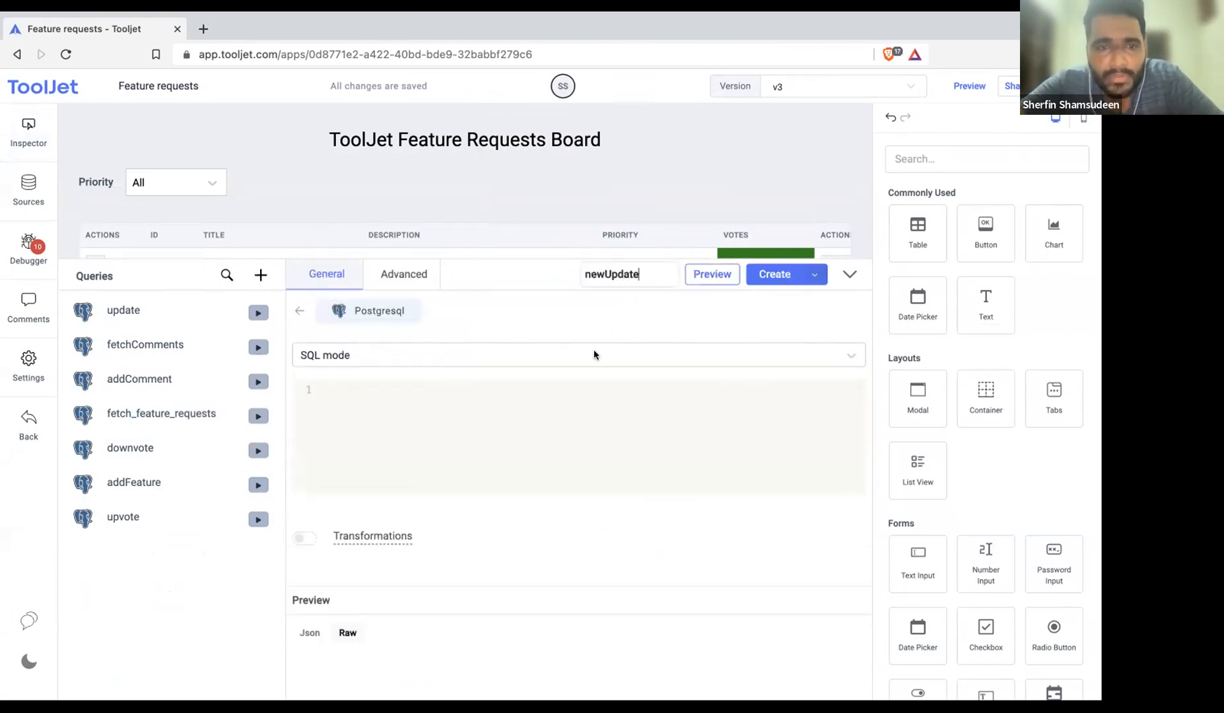
Enter {{components.table1.dataUpdates}} as the SQL expression of the newUpdate query
{"action": "left_click", "coordinate": [508, 396]}
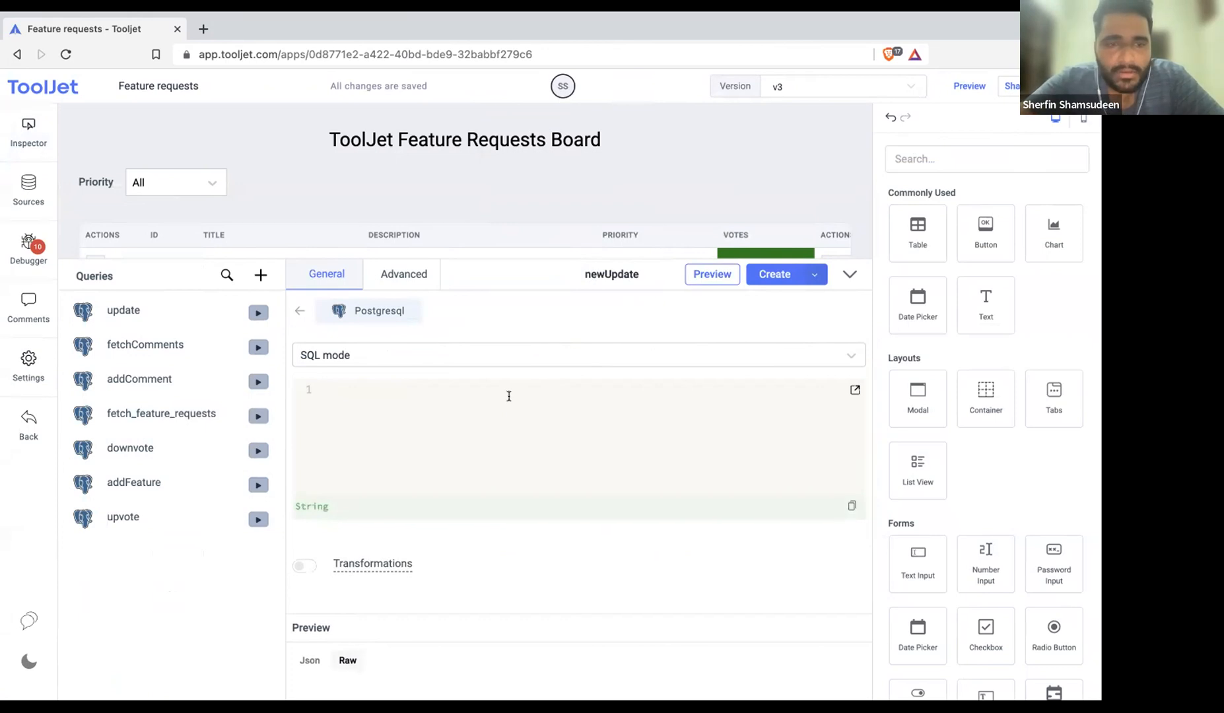
{"action": "type", "text": "{{"}
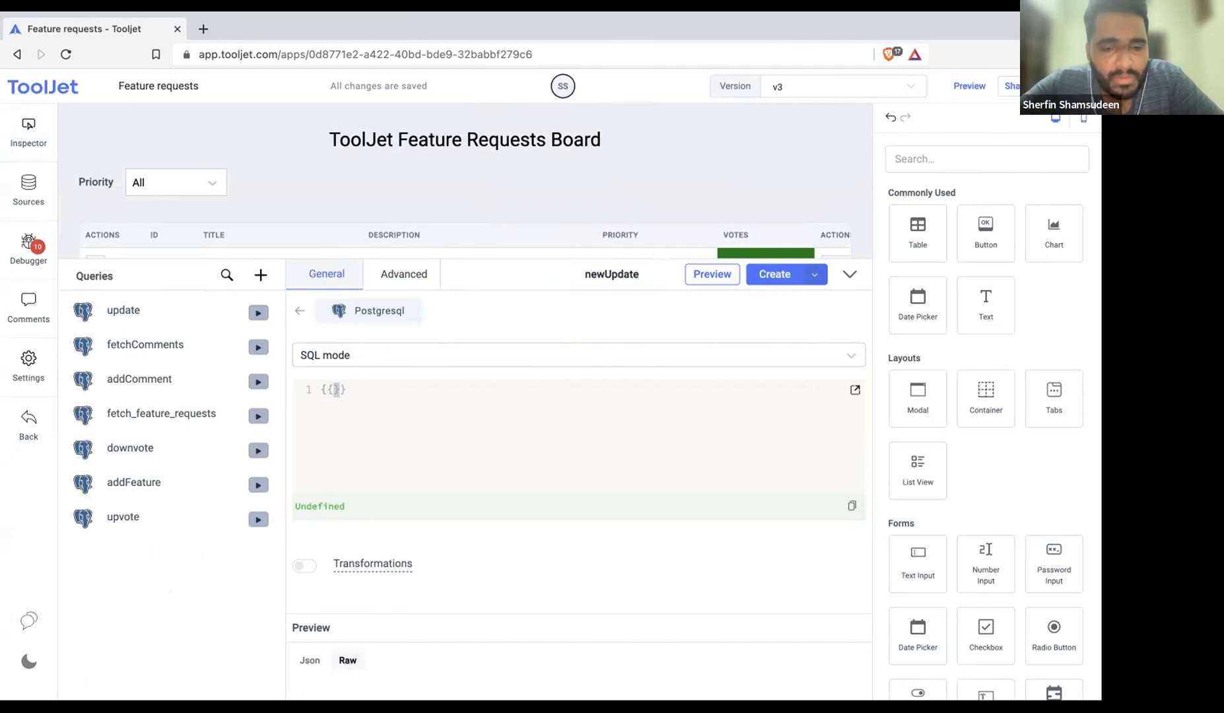
{"action": "type", "text": "table"}
{"action": "key", "text": "Return"}
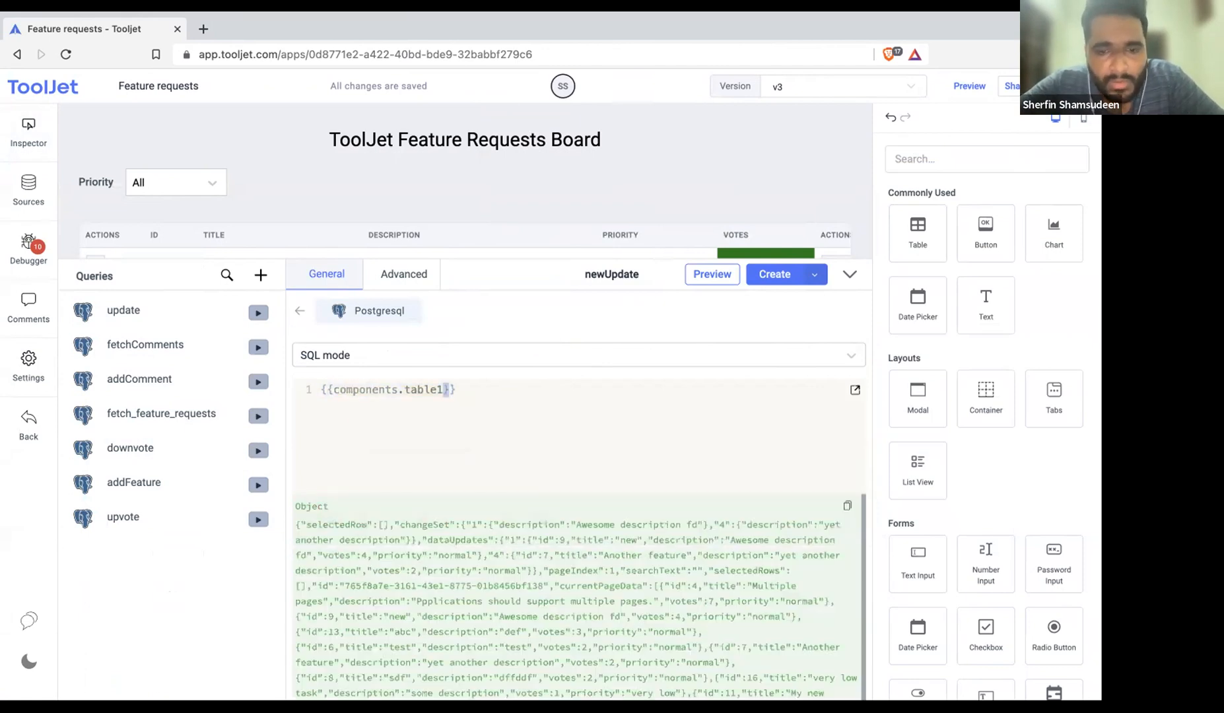
{"action": "type", "text": ".data"}
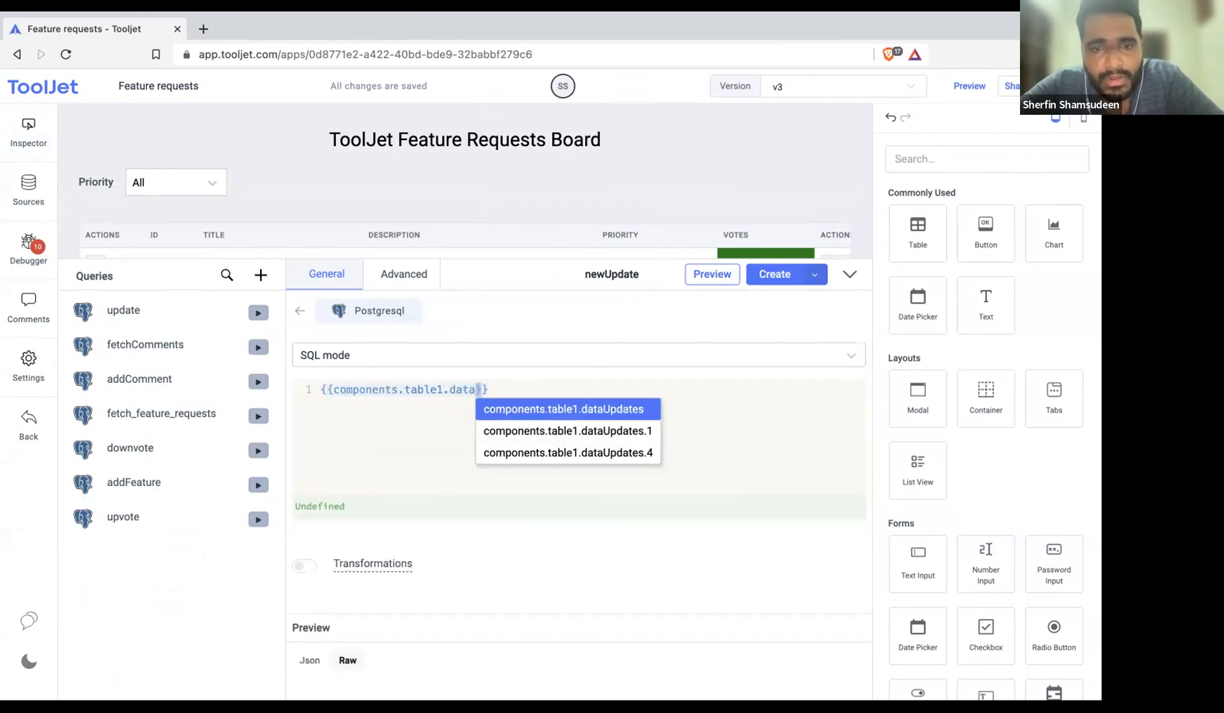
{"action": "key", "text": "Return"}
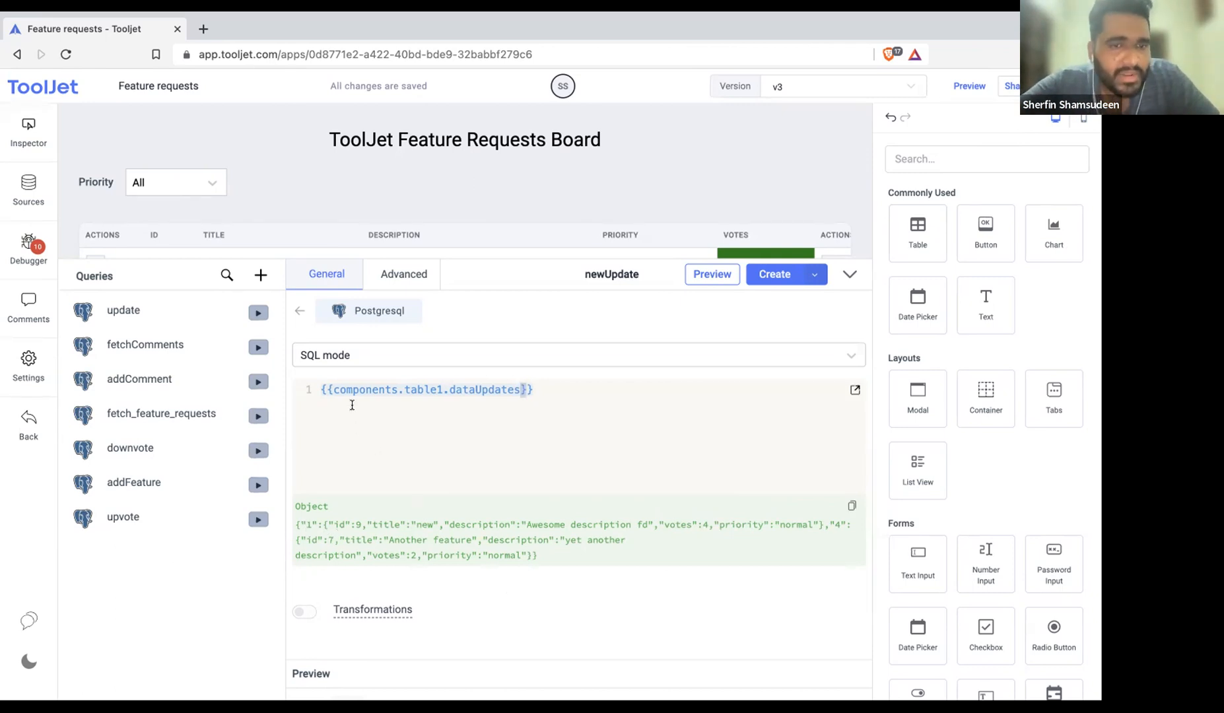
Wrap components.table1.dataUpdates in Object.values() in the newUpdate query's SQL expression
{"action": "left_click", "coordinate": [333, 390]}
{"action": "type", "text": "Object."}
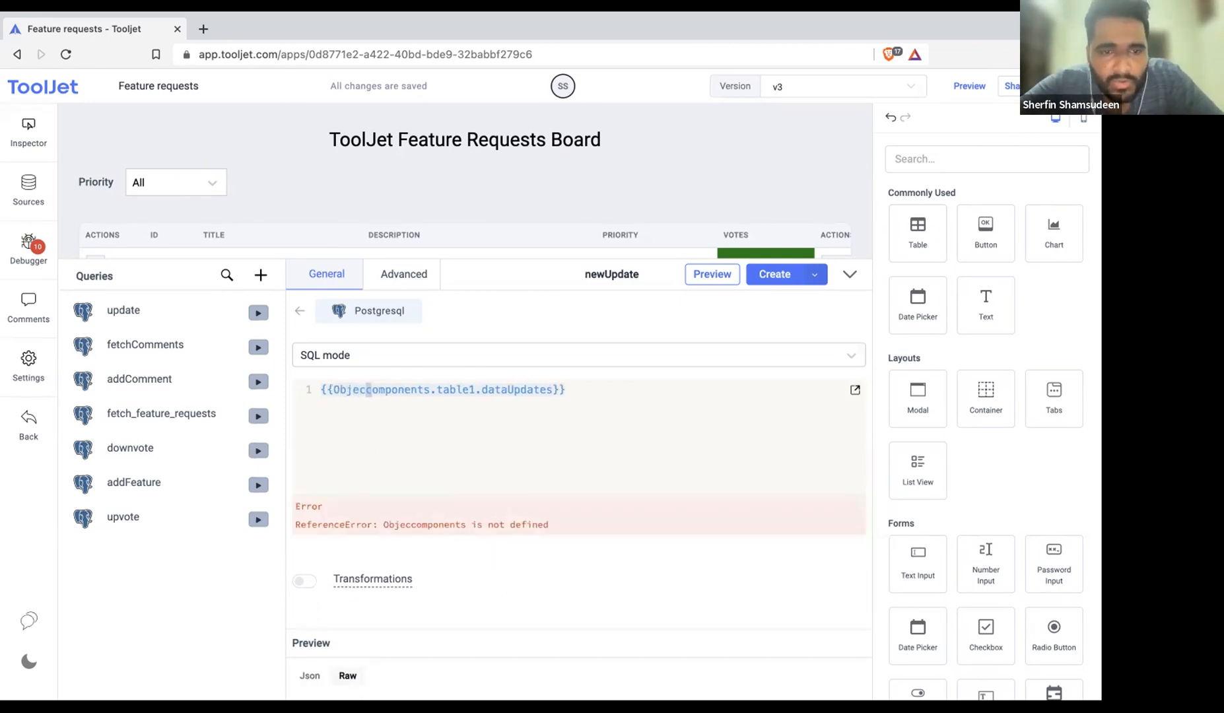
{"action": "type", "text": "values("}
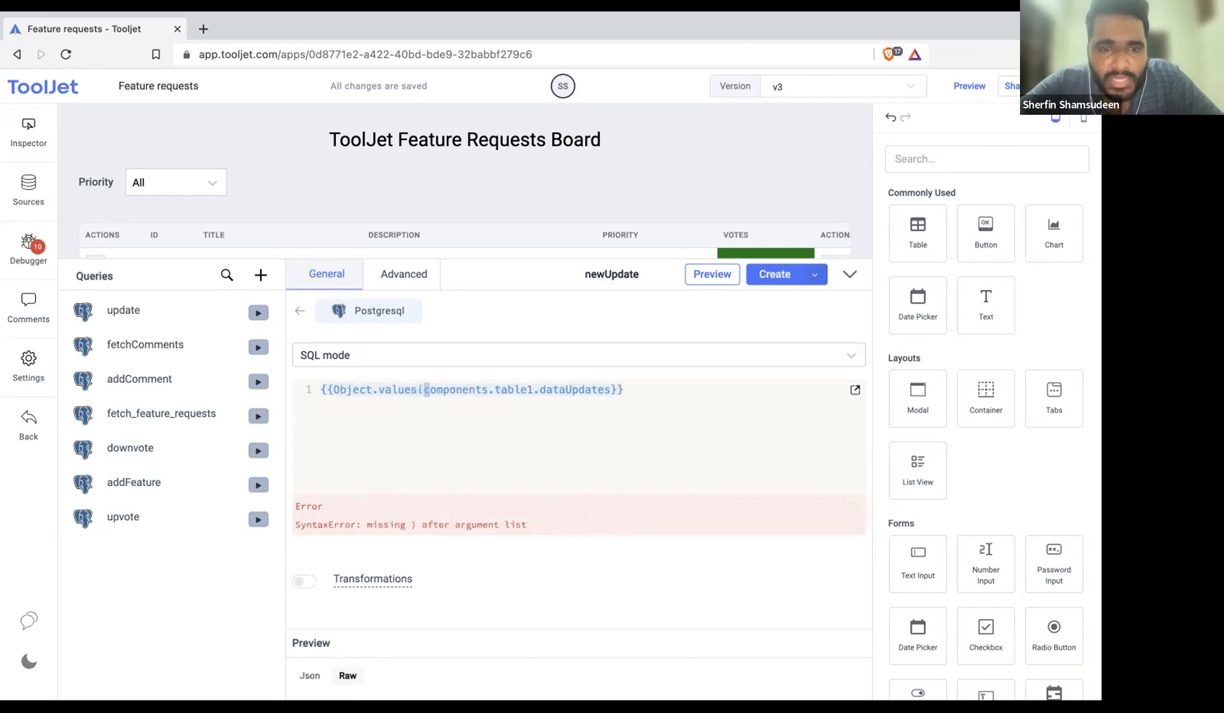
{"action": "left_click", "coordinate": [609, 390]}
{"action": "type", "text": ")"}
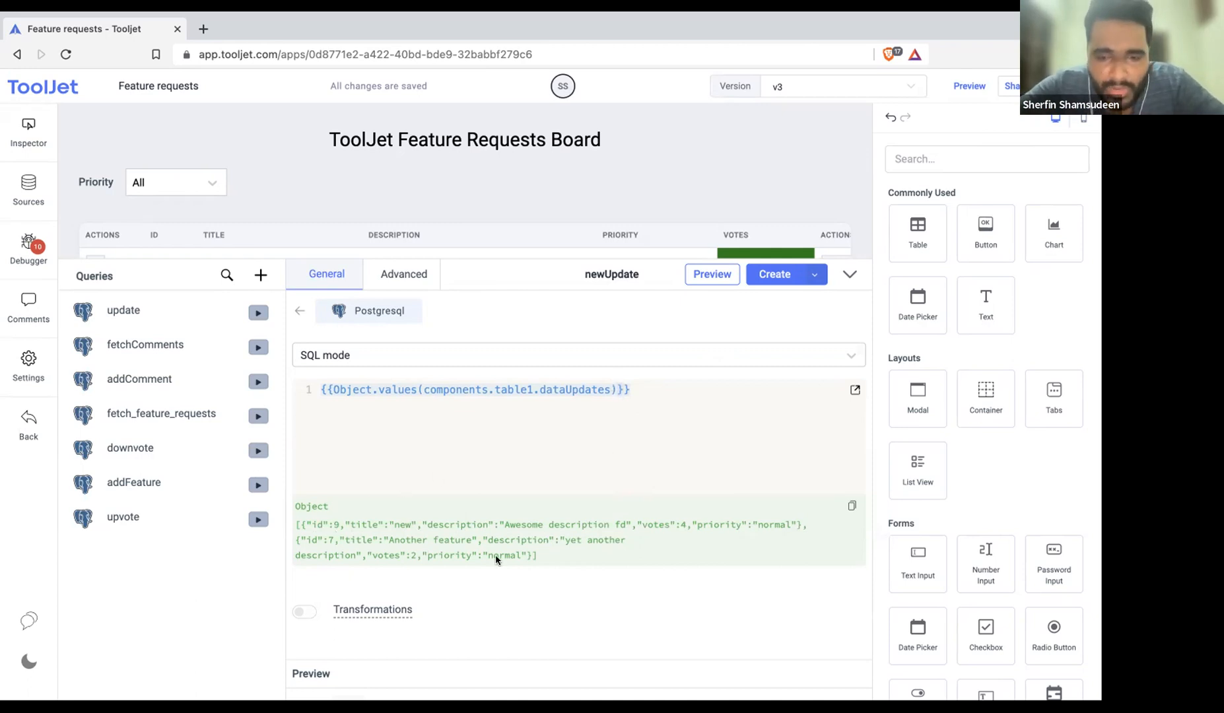
Append .map(update => ``) with an empty template string to the Object.values() expression in the newUpdate query
{"action": "type", "text": ".map"}
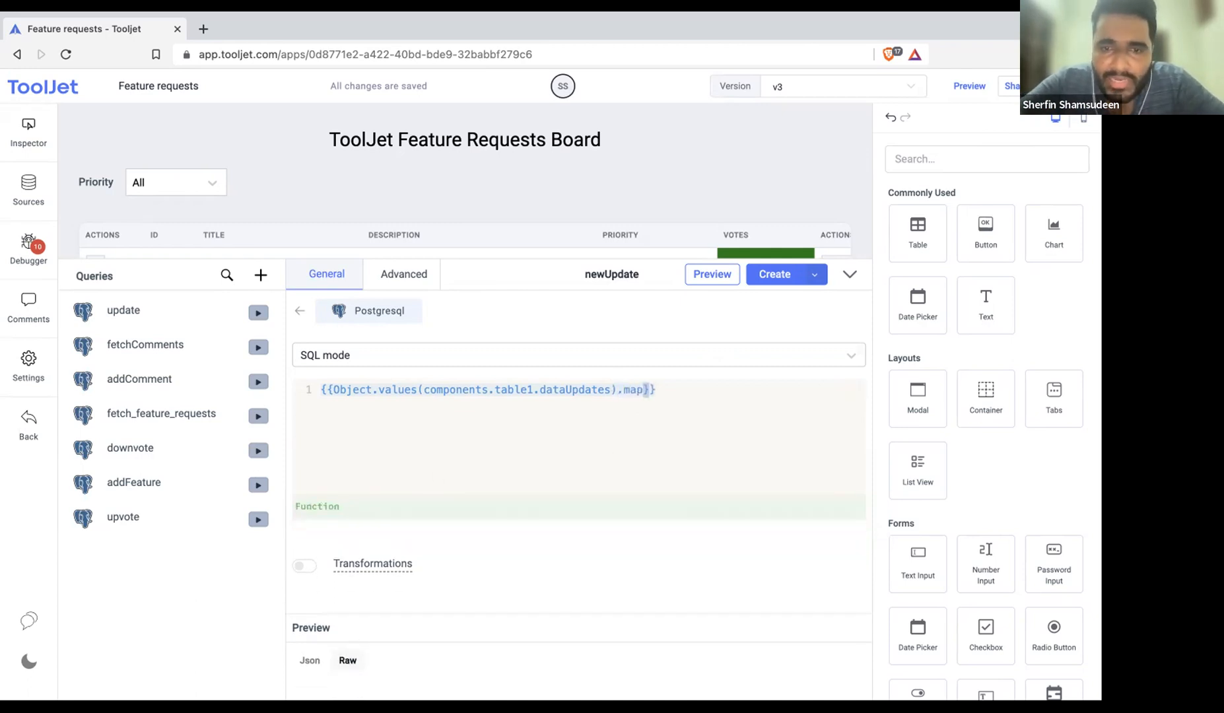
{"action": "type", "text": "("}
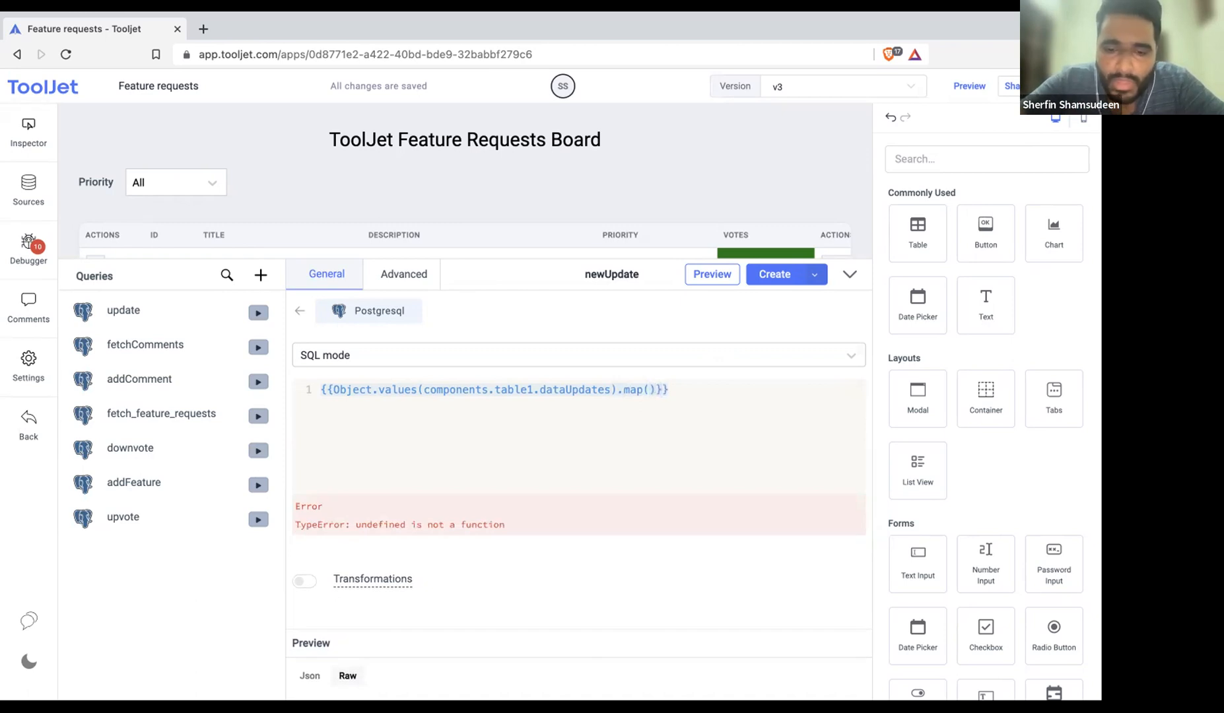
{"action": "type", "text": "update ="}
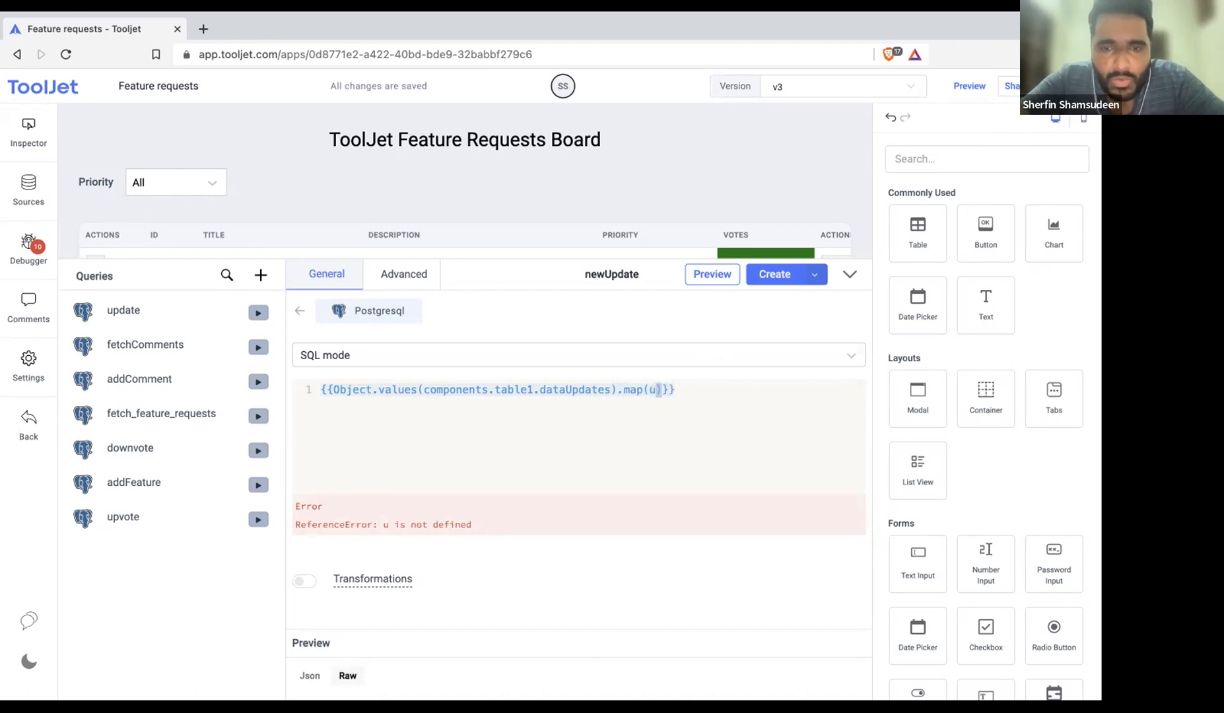
{"action": "type", "text": "> "}
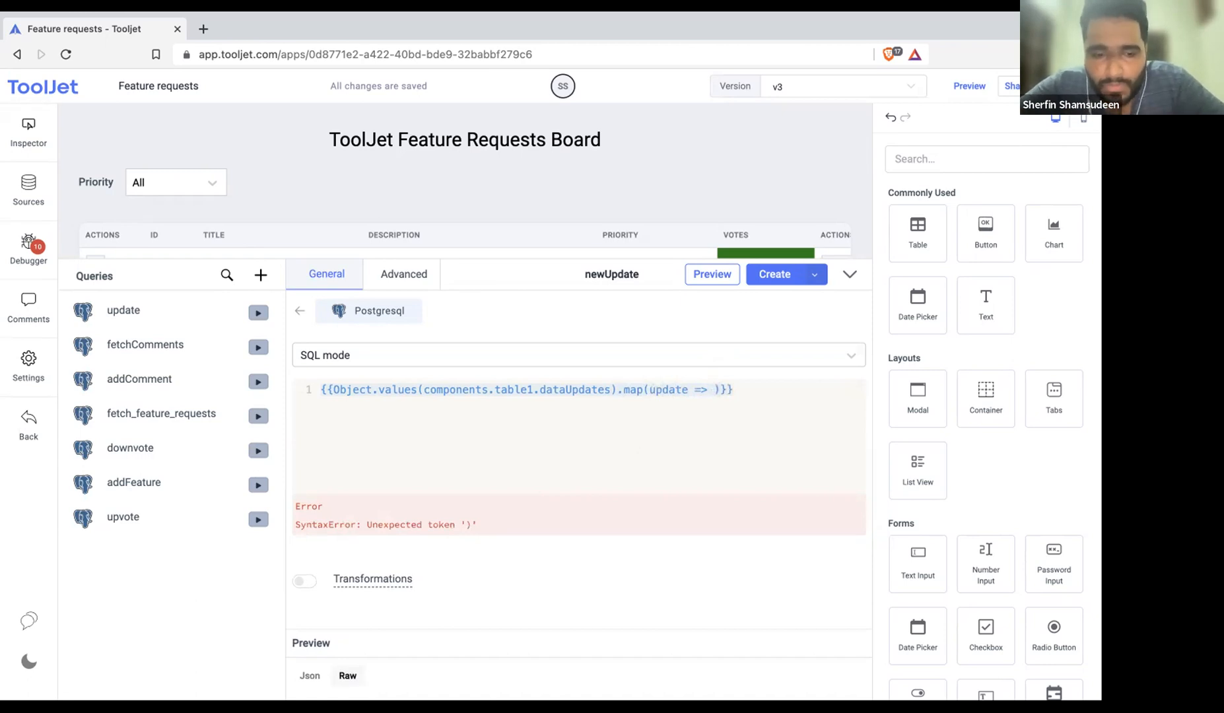
{"action": "type", "text": "`"}
{"action": "type", "text": "${"}
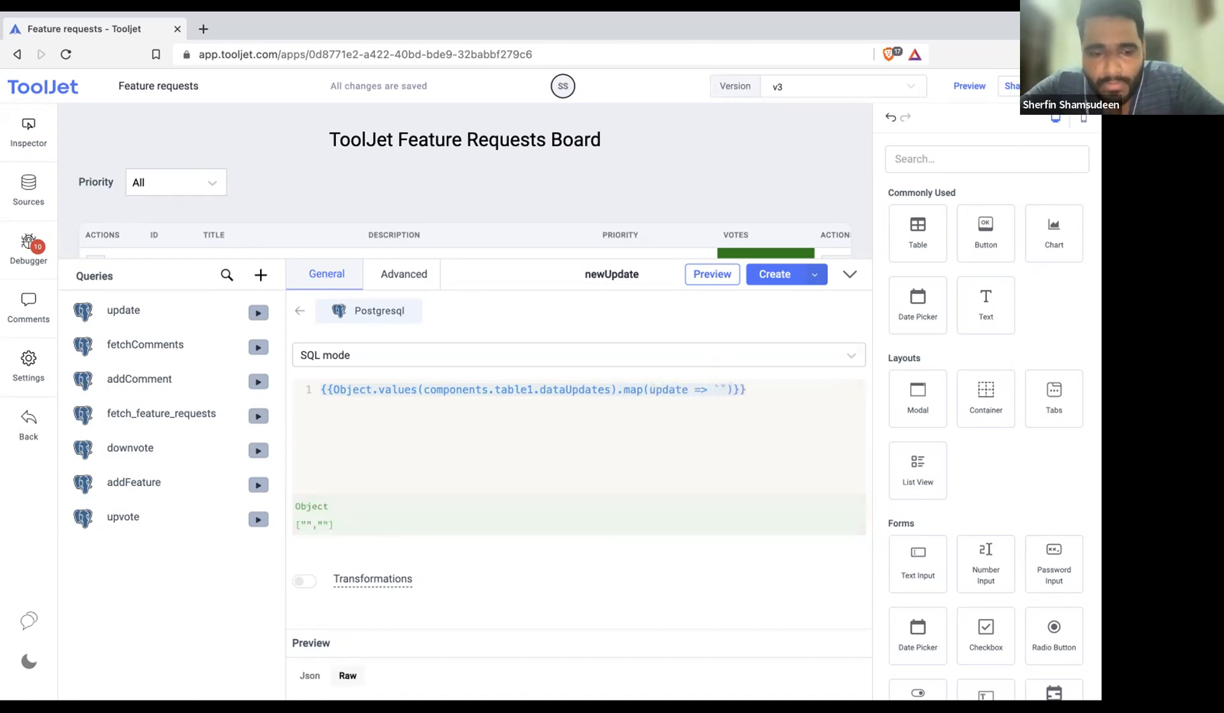
{"action": "key", "text": "BackSpace"}
{"action": "key", "text": "BackSpace"}
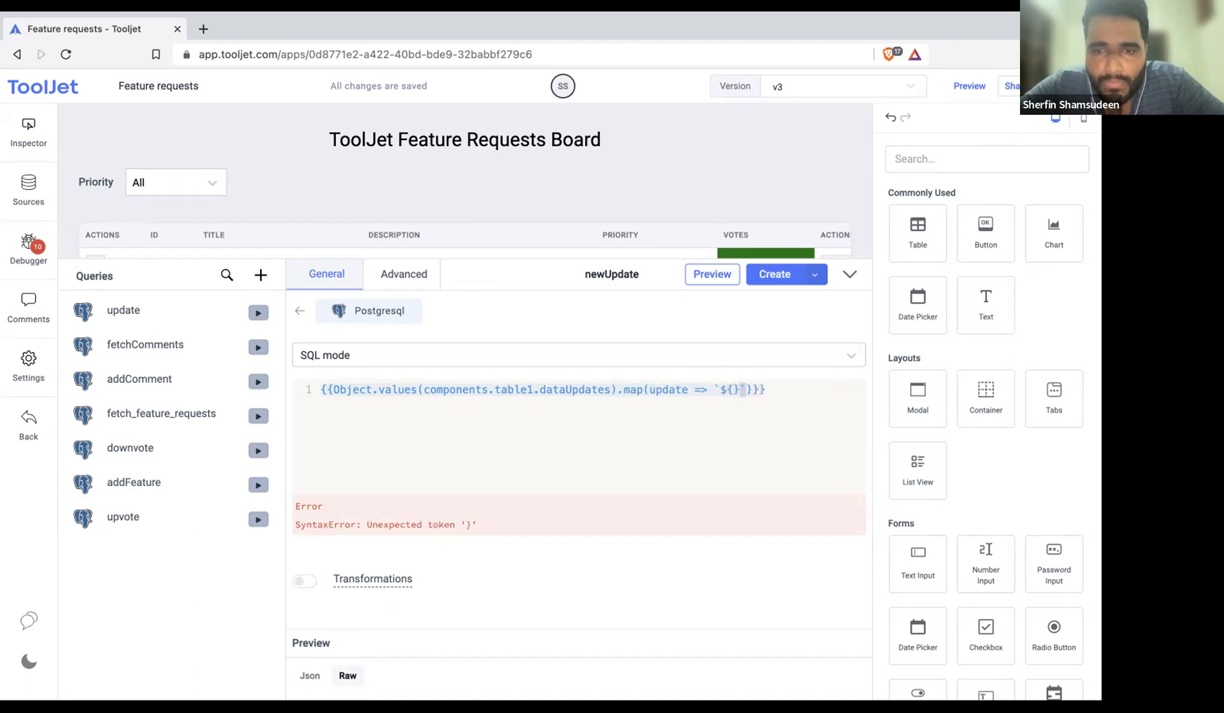
Fill the map callback's template string with UPDATE feature_requests SET description='${update.description}'
{"action": "type", "text": "UPDATE"}
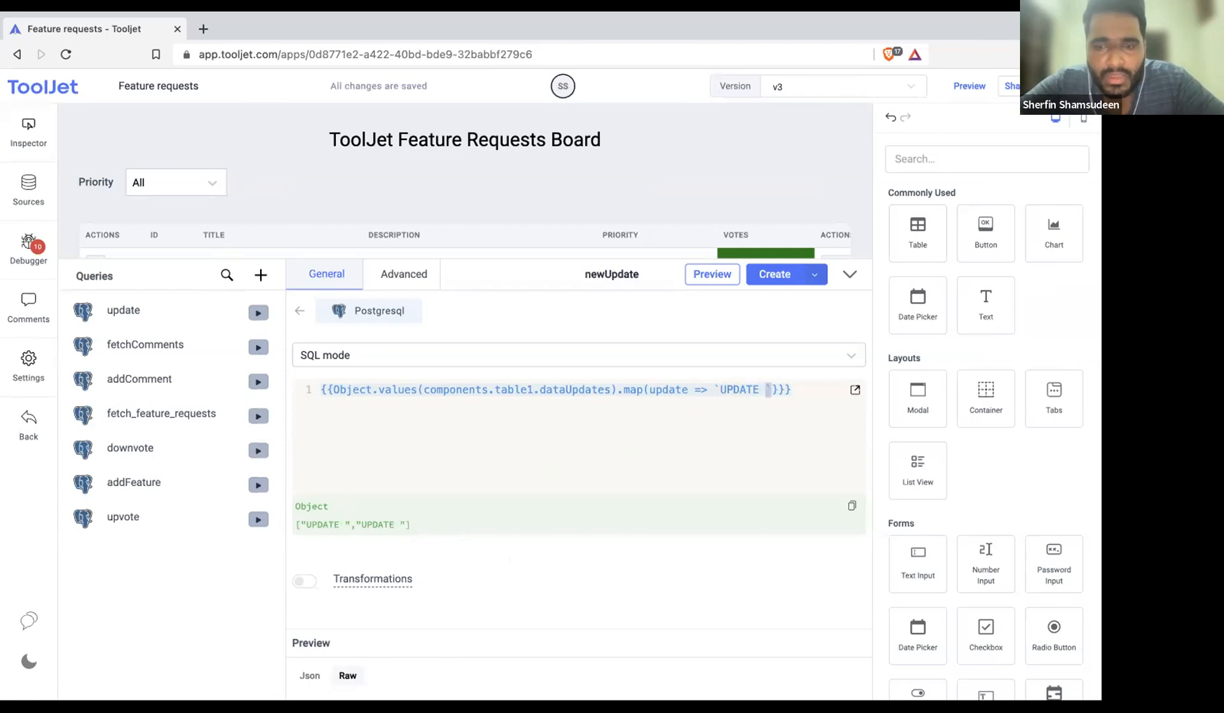
{"action": "type", "text": "feature"}
{"action": "type", "text": "_requests"}
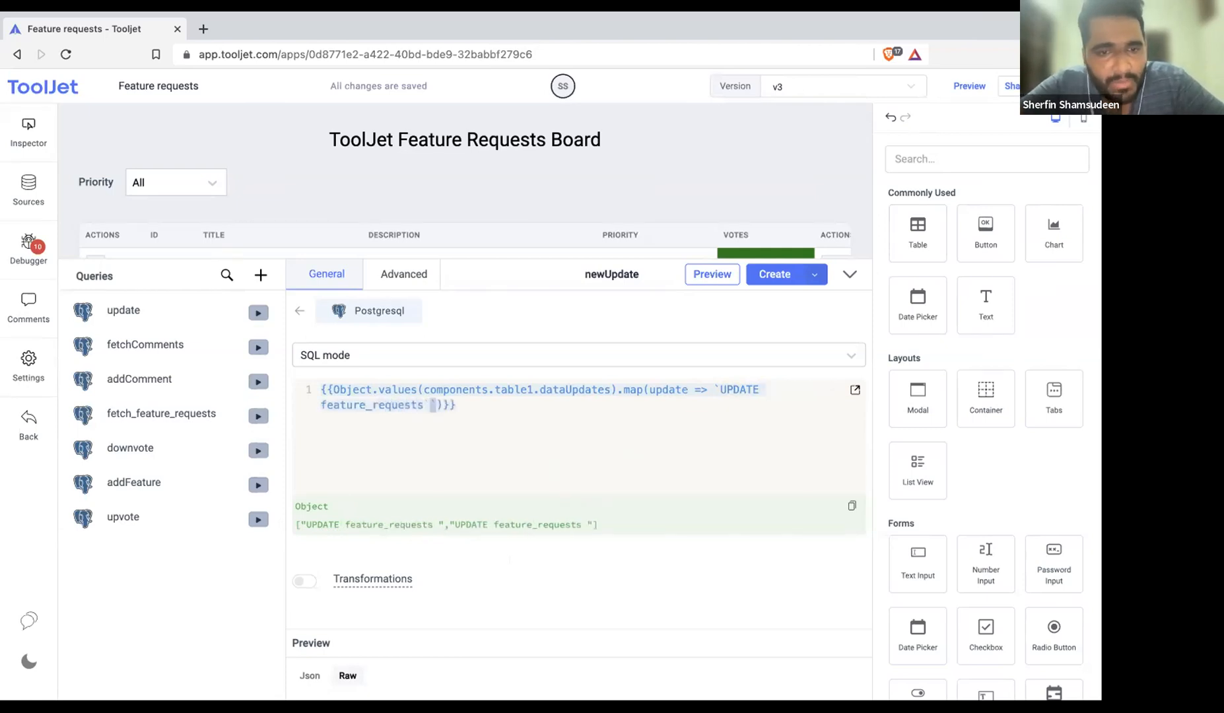
{"action": "type", "text": " SET description"}
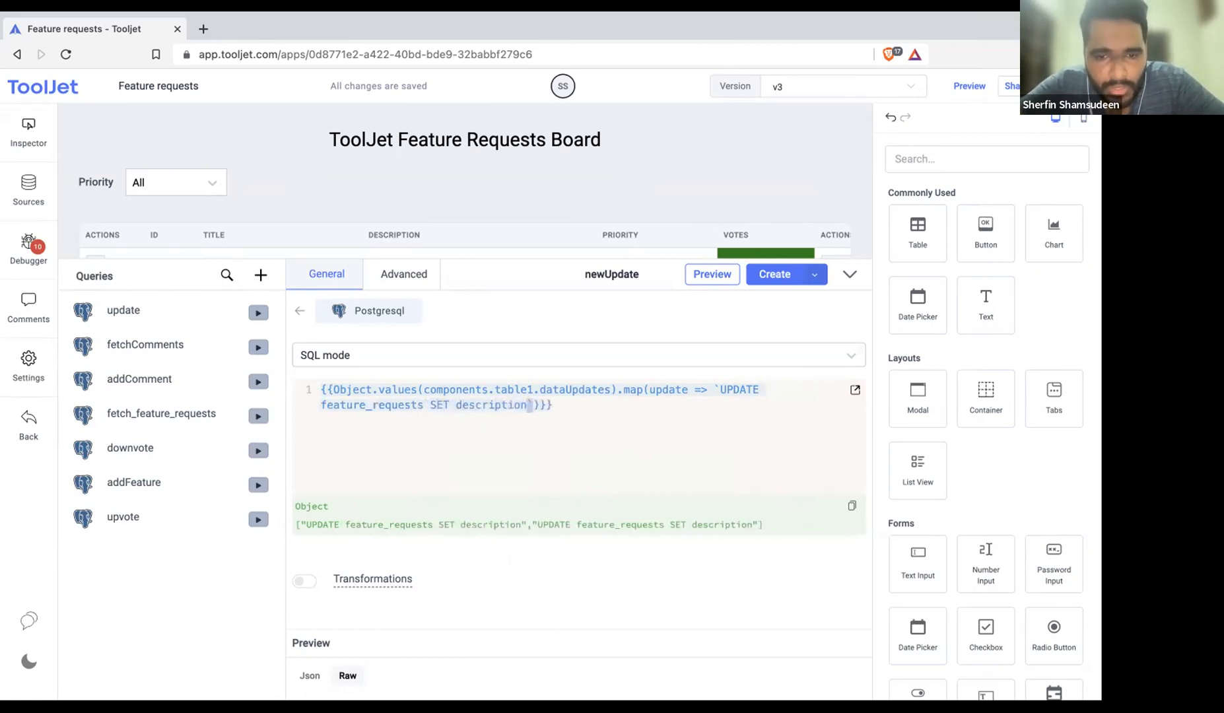
{"action": "type", "text": "="}
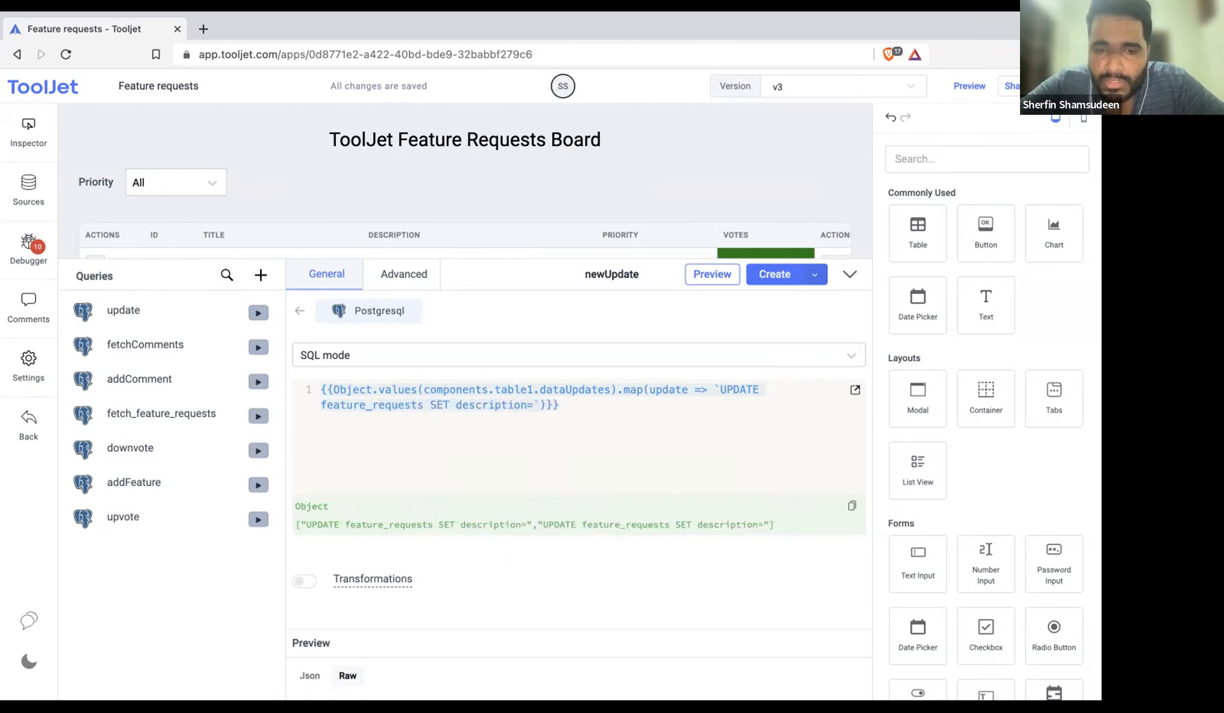
{"action": "type", "text": "''"}
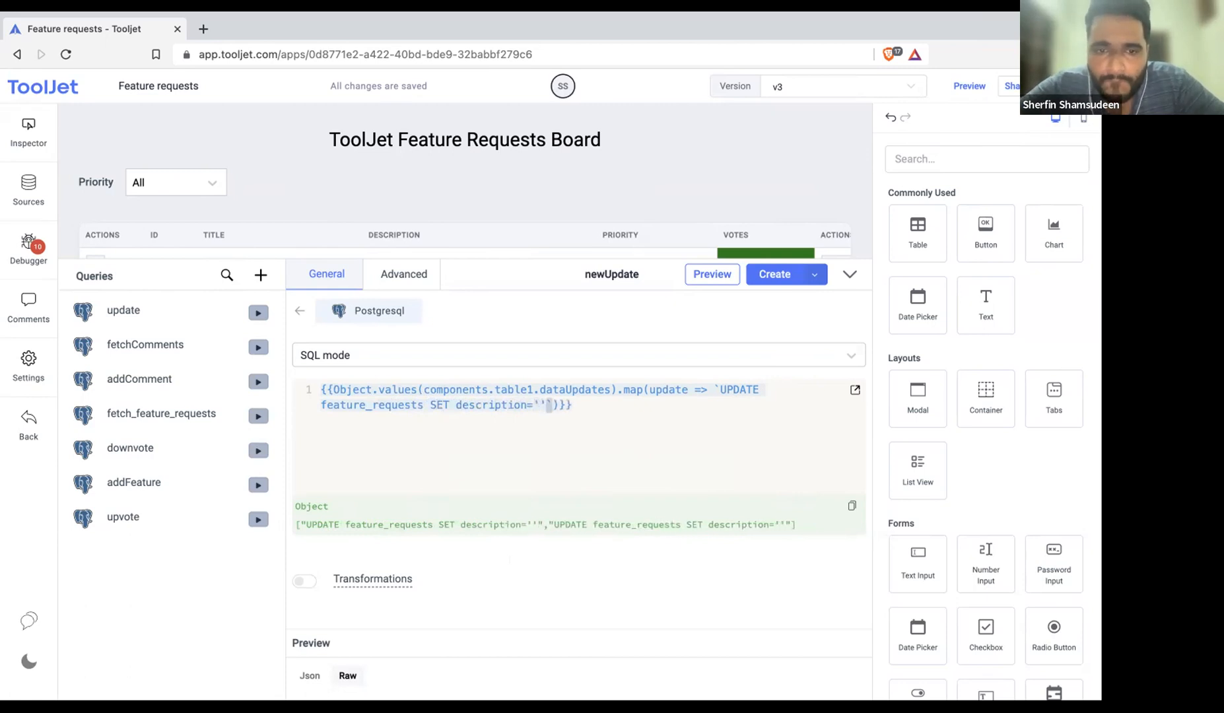
{"action": "type", "text": "${}"}
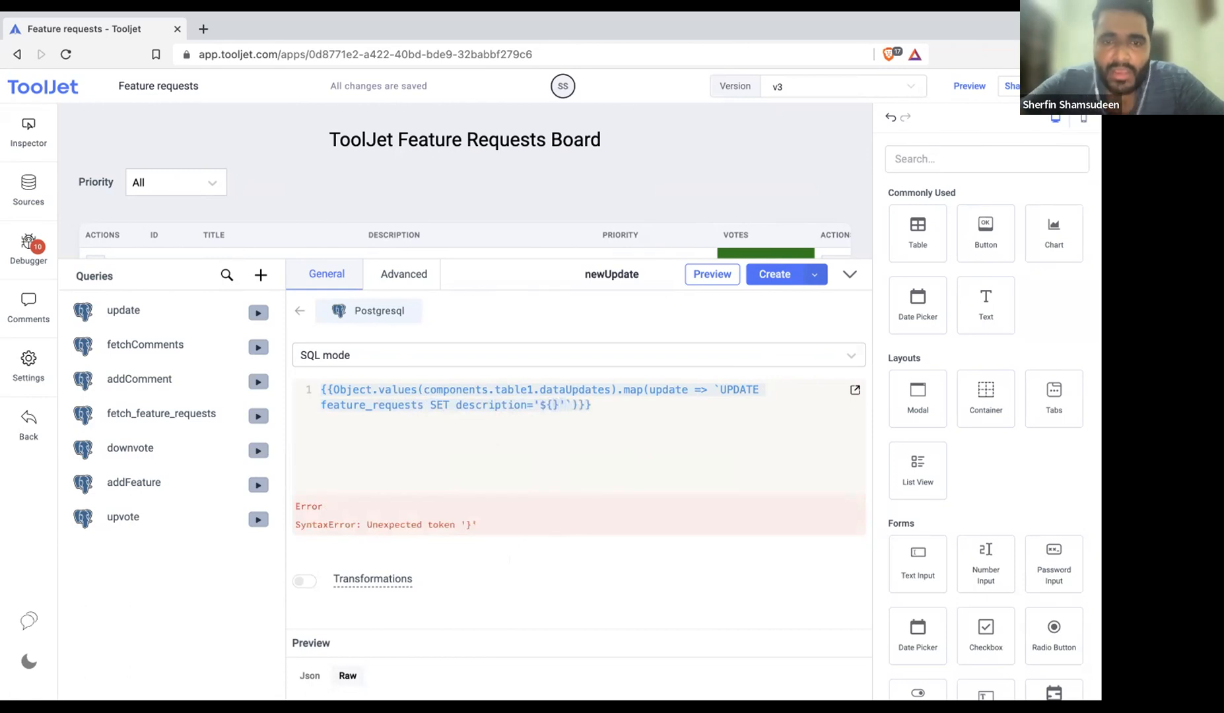
{"action": "type", "text": "update.d"}
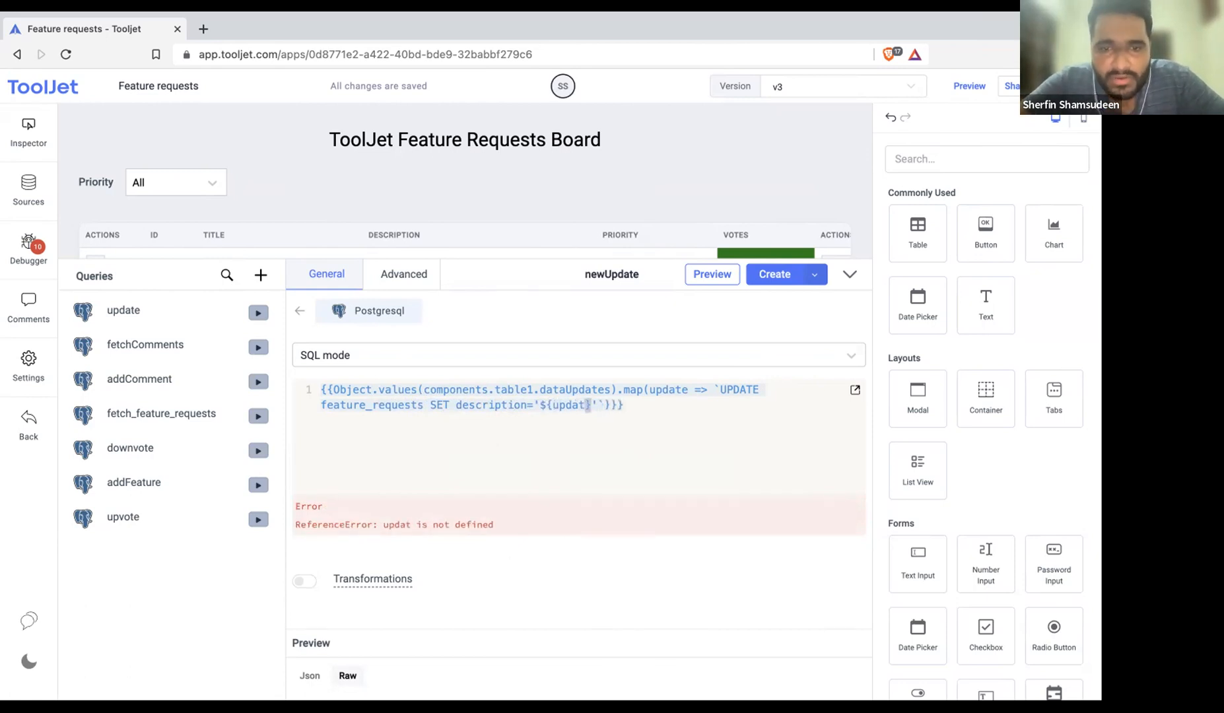
{"action": "type", "text": "escription"}
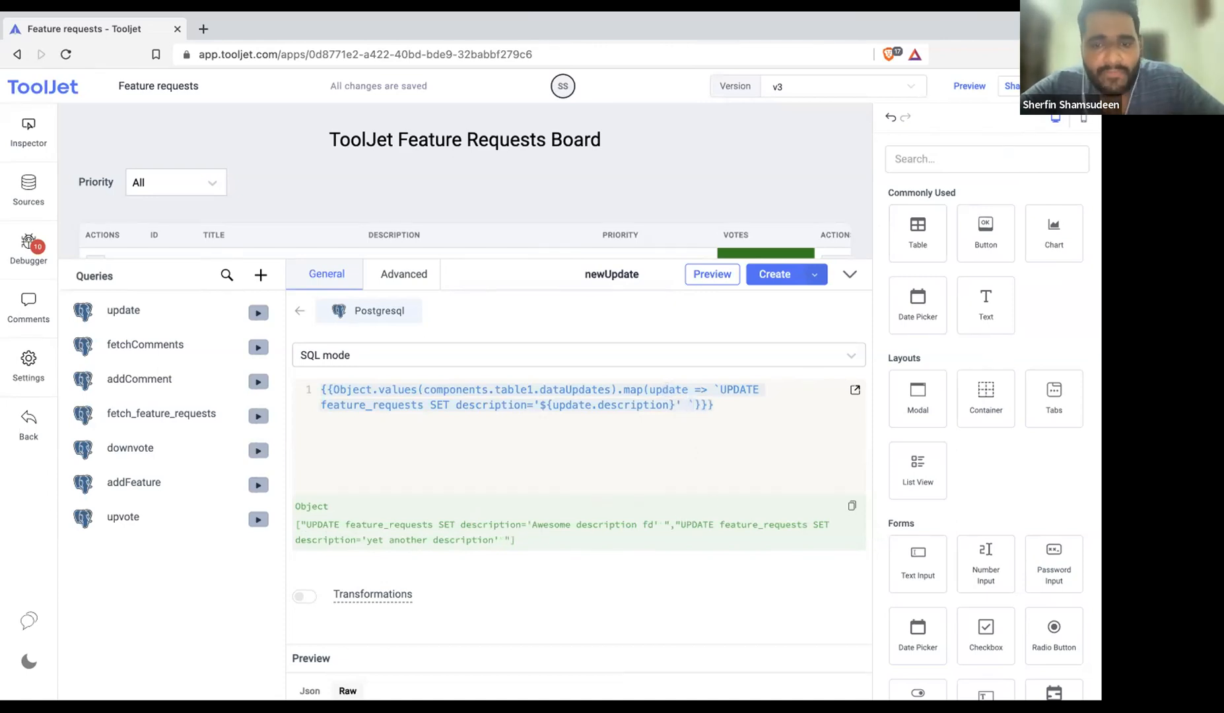
Add the condition WHERE id='${update.id}' to the end of the UPDATE statement in the template string
{"action": "type", "text": "WHERE"}
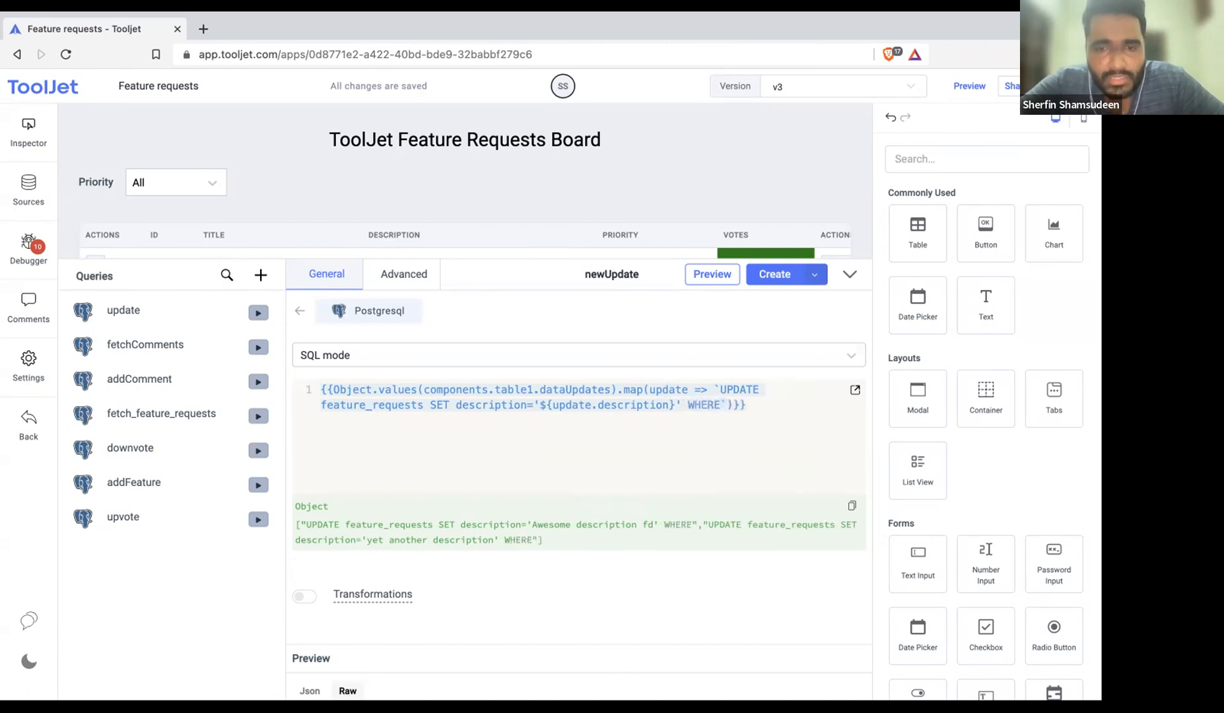
{"action": "type", "text": " id=''"}
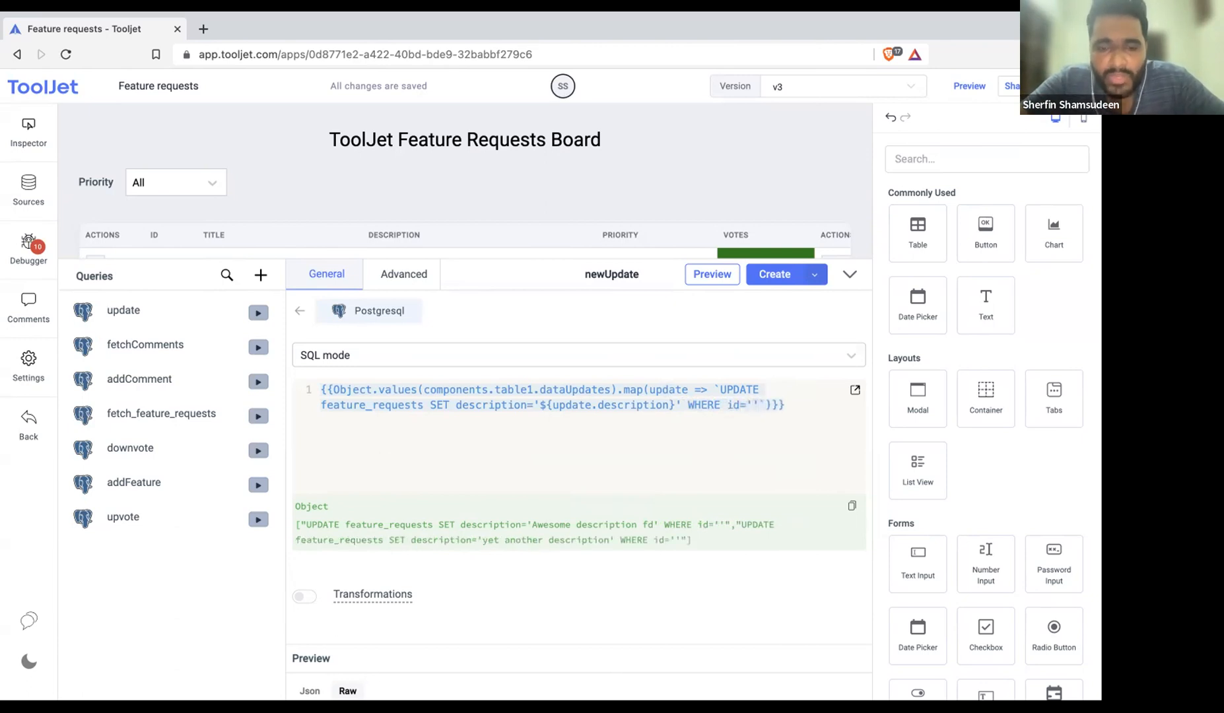
{"action": "type", "text": "${"}
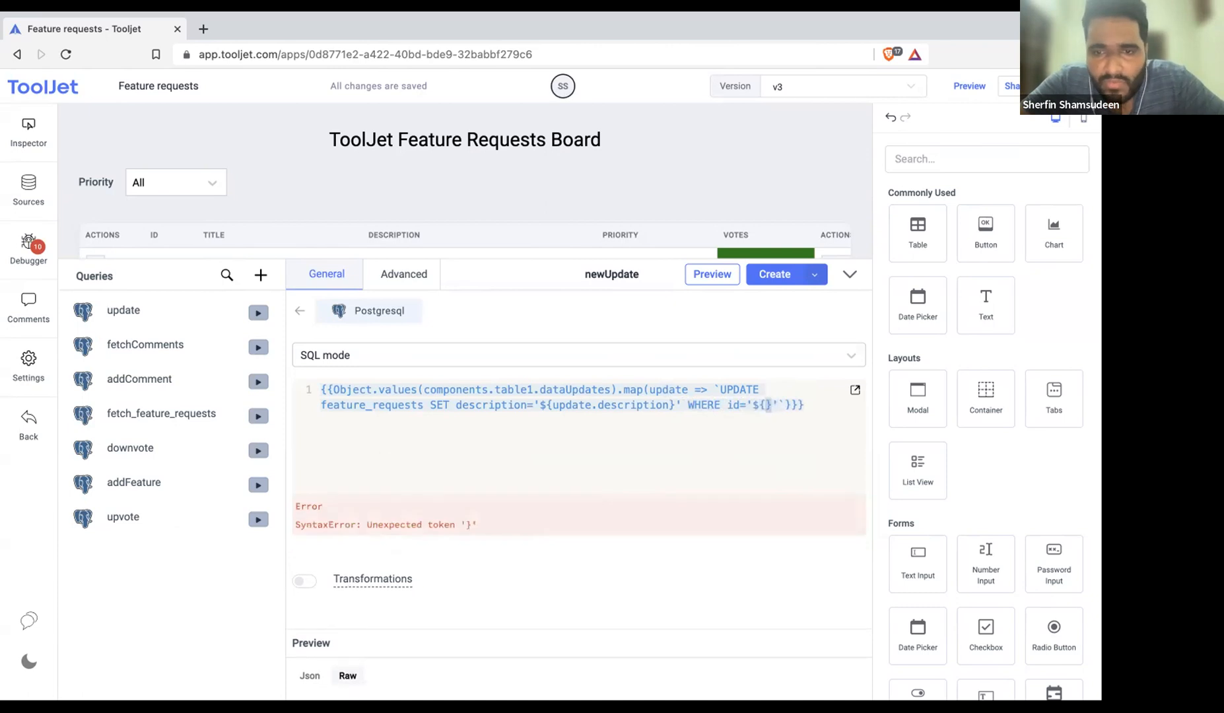
{"action": "type", "text": "update."}
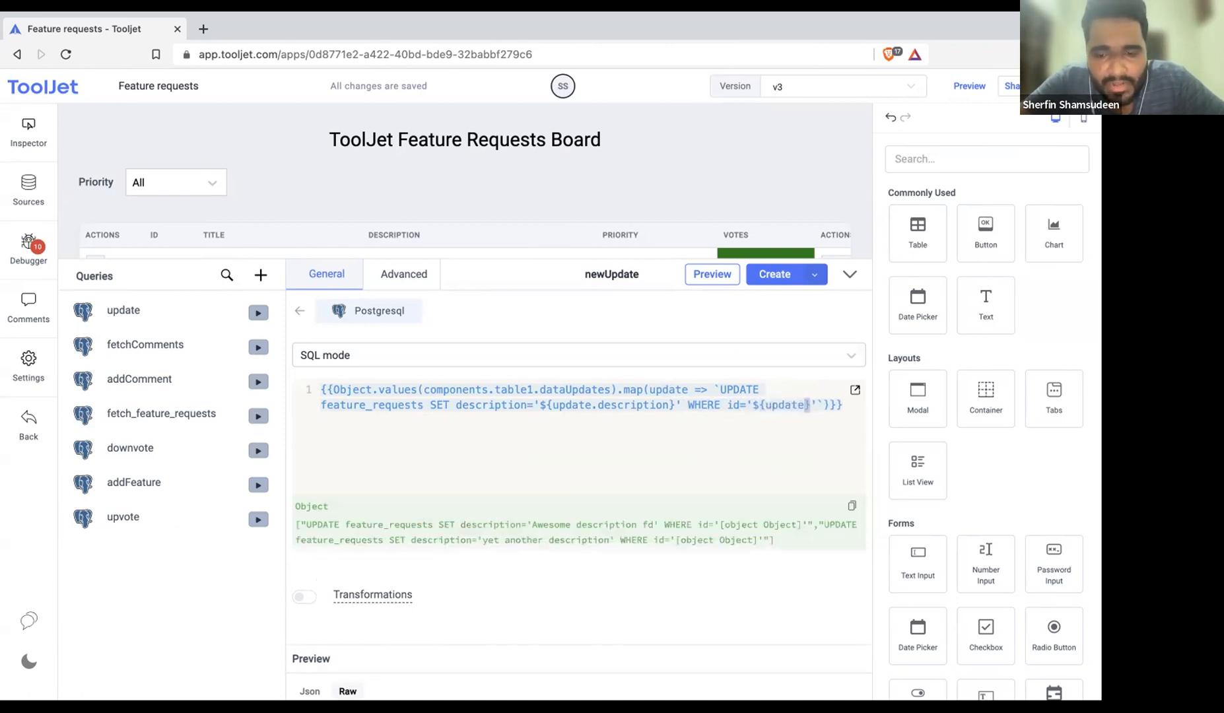
{"action": "type", "text": "id"}
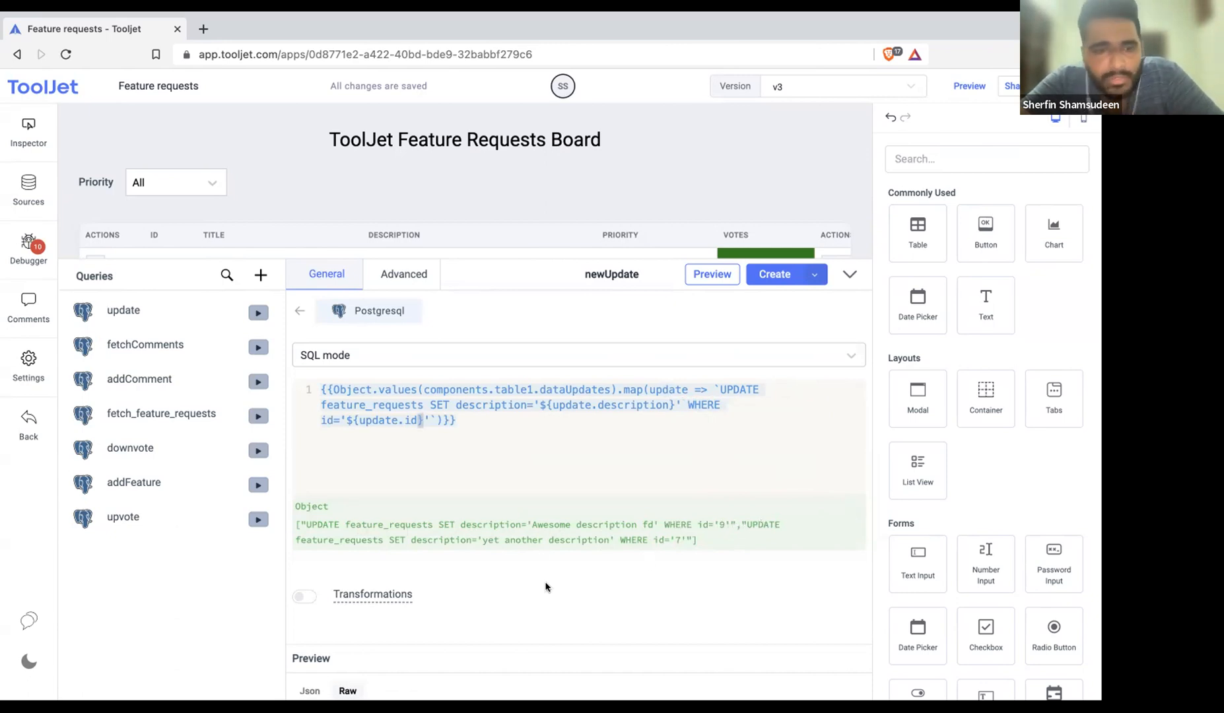
Append .join(';') after the map call to combine the statements into one string, and create the newUpdate query
{"action": "scroll", "coordinate": [569, 177], "scroll_direction": "down", "scroll_amount": 5}
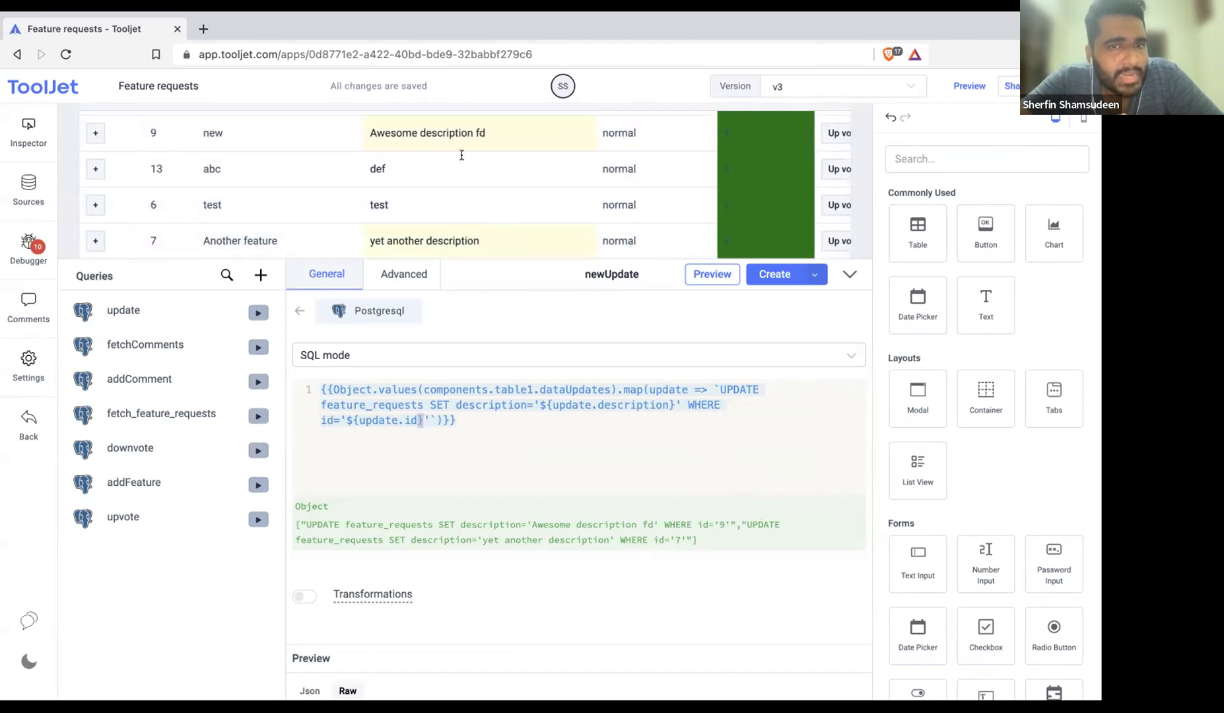
{"action": "left_click", "coordinate": [511, 421]}
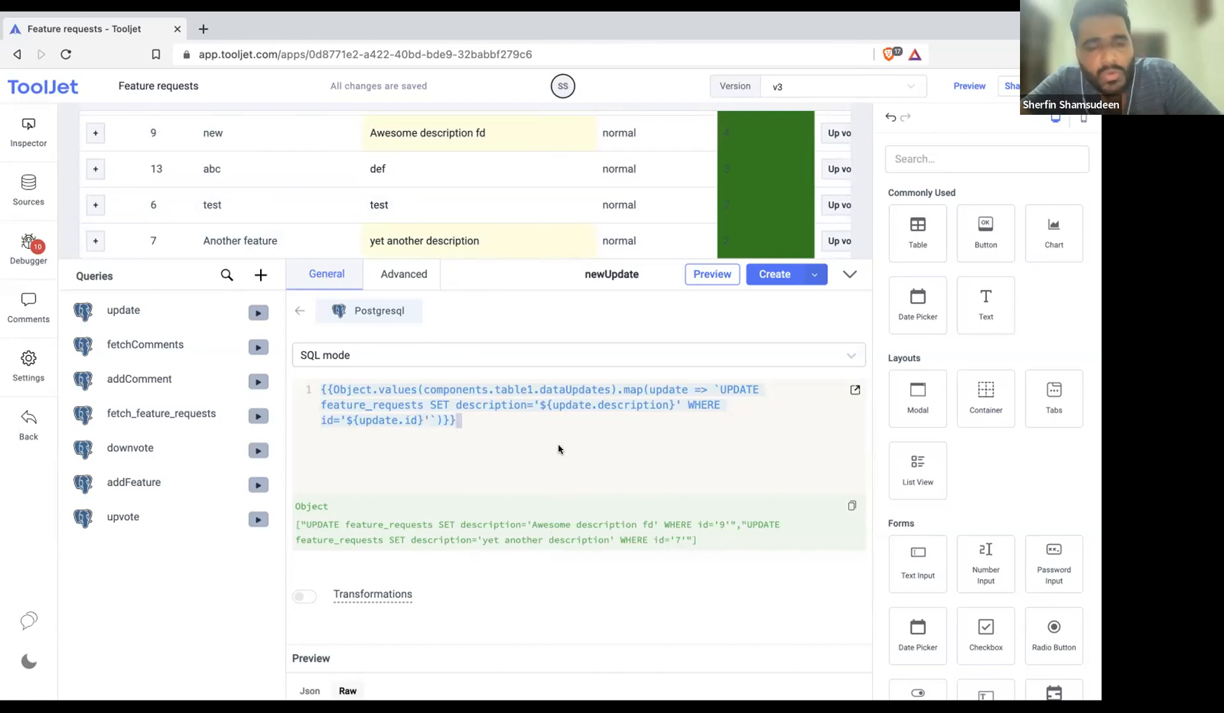
{"action": "key", "text": "Left"}
{"action": "key", "text": "Left"}
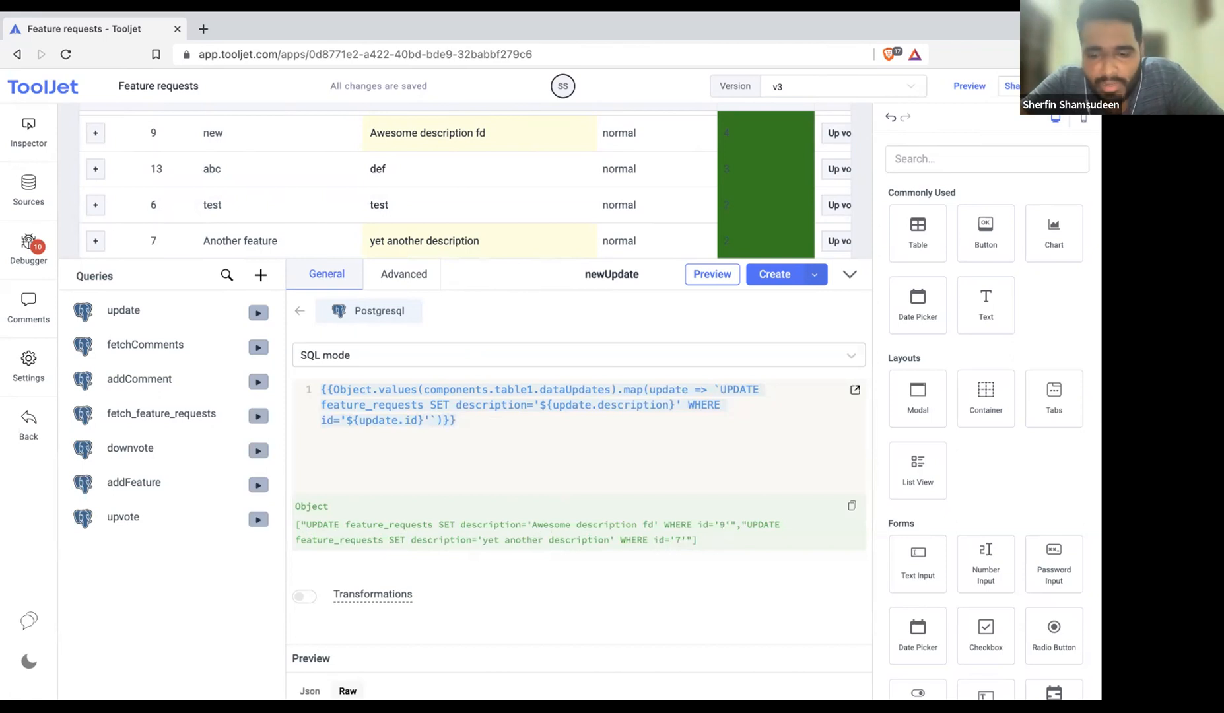
{"action": "type", "text": ".joi"}
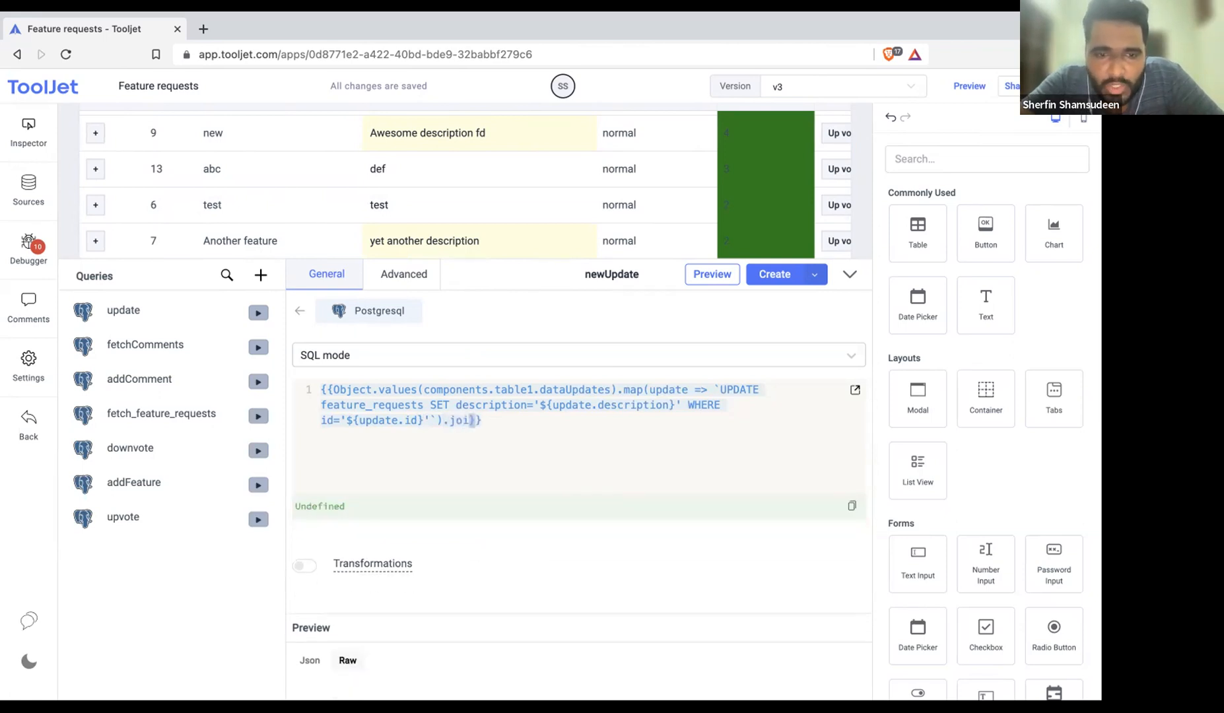
{"action": "type", "text": "n(';)"}
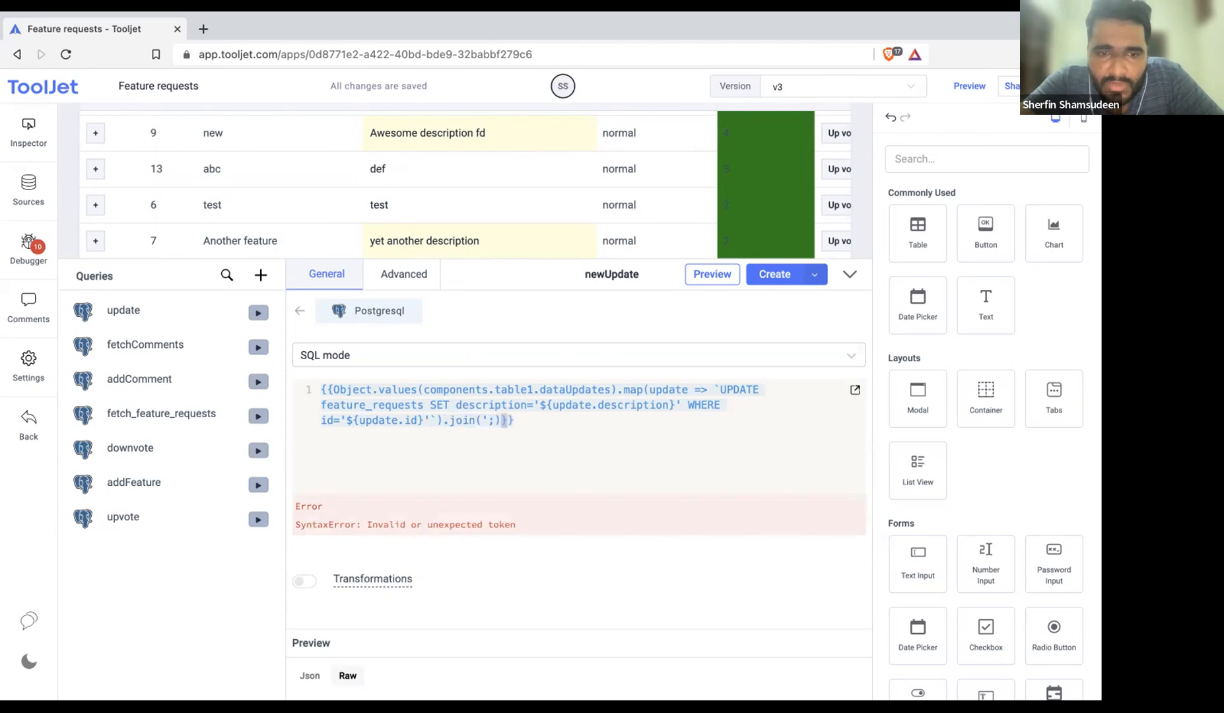
{"action": "type", "text": "'"}
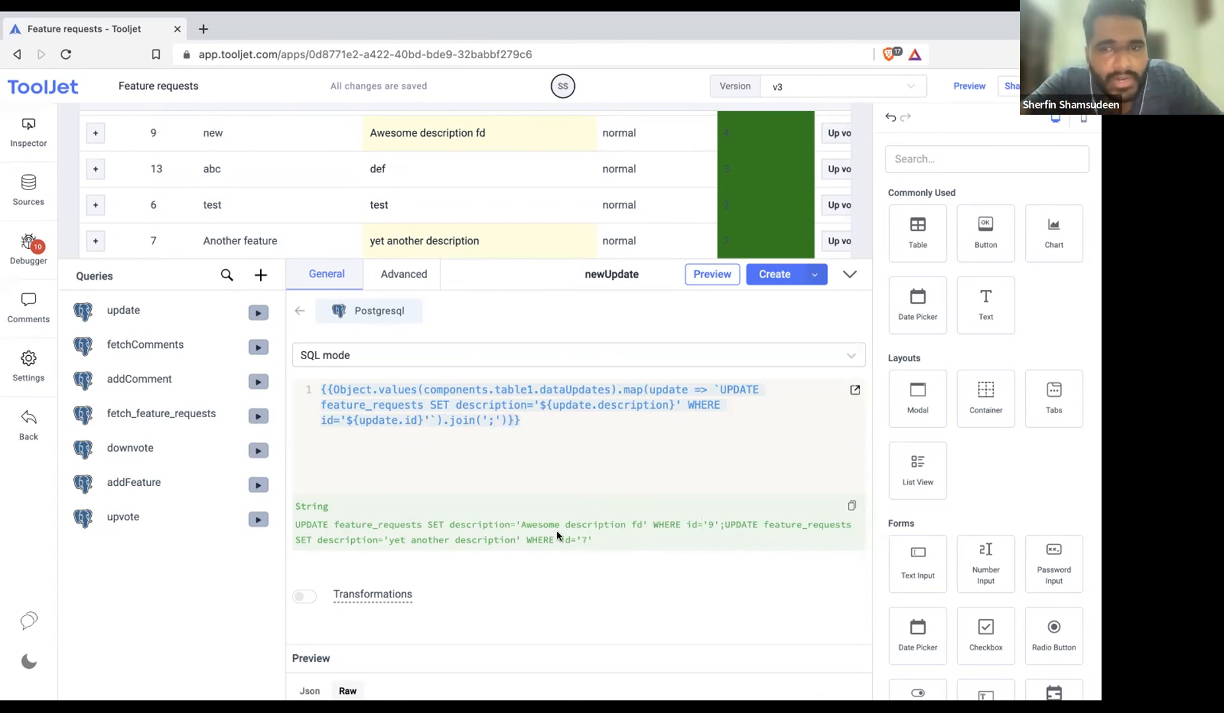
{"action": "left_click", "coordinate": [775, 275]}
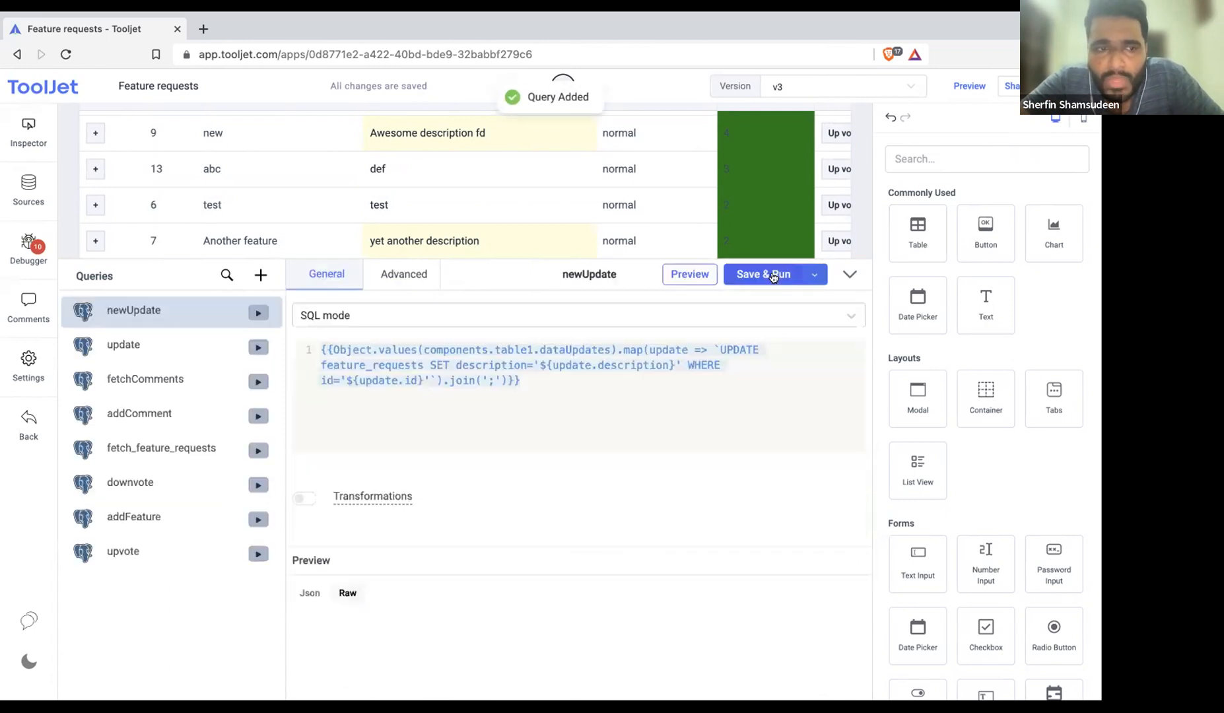
Add an event handler to table1 and set its event to Bulk update
{"action": "left_click", "coordinate": [848, 278]}
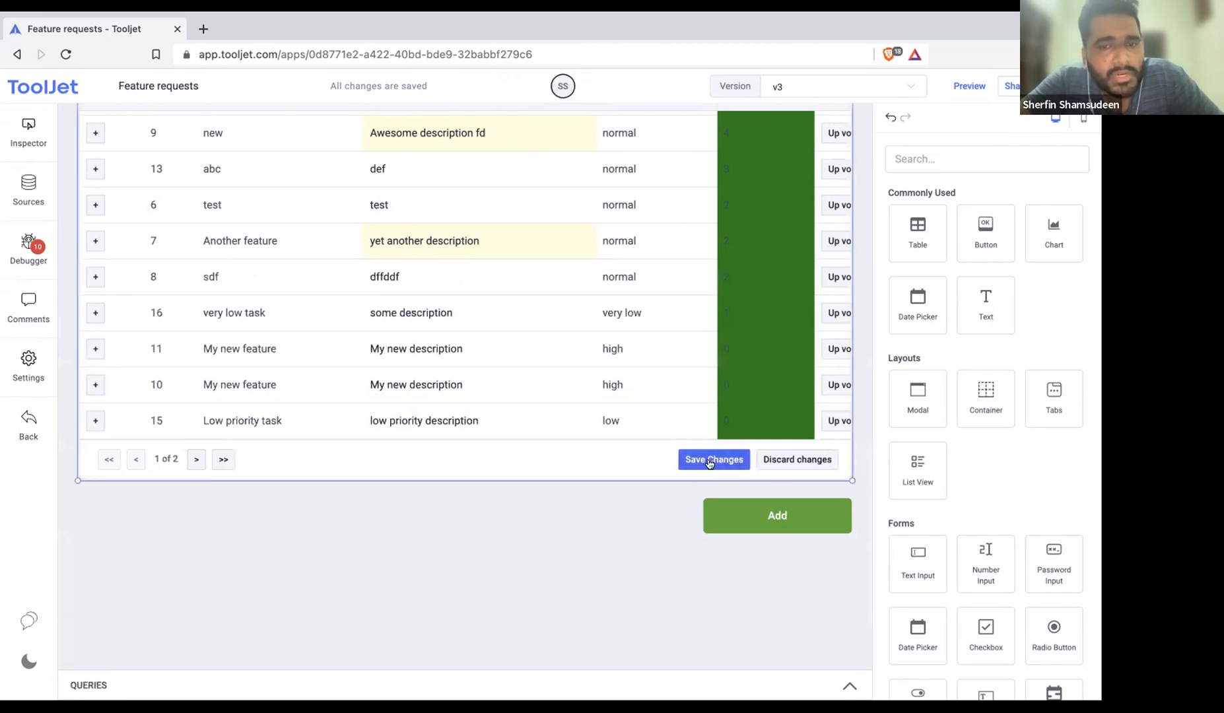
{"action": "scroll", "coordinate": [522, 545], "scroll_direction": "up", "scroll_amount": 3}
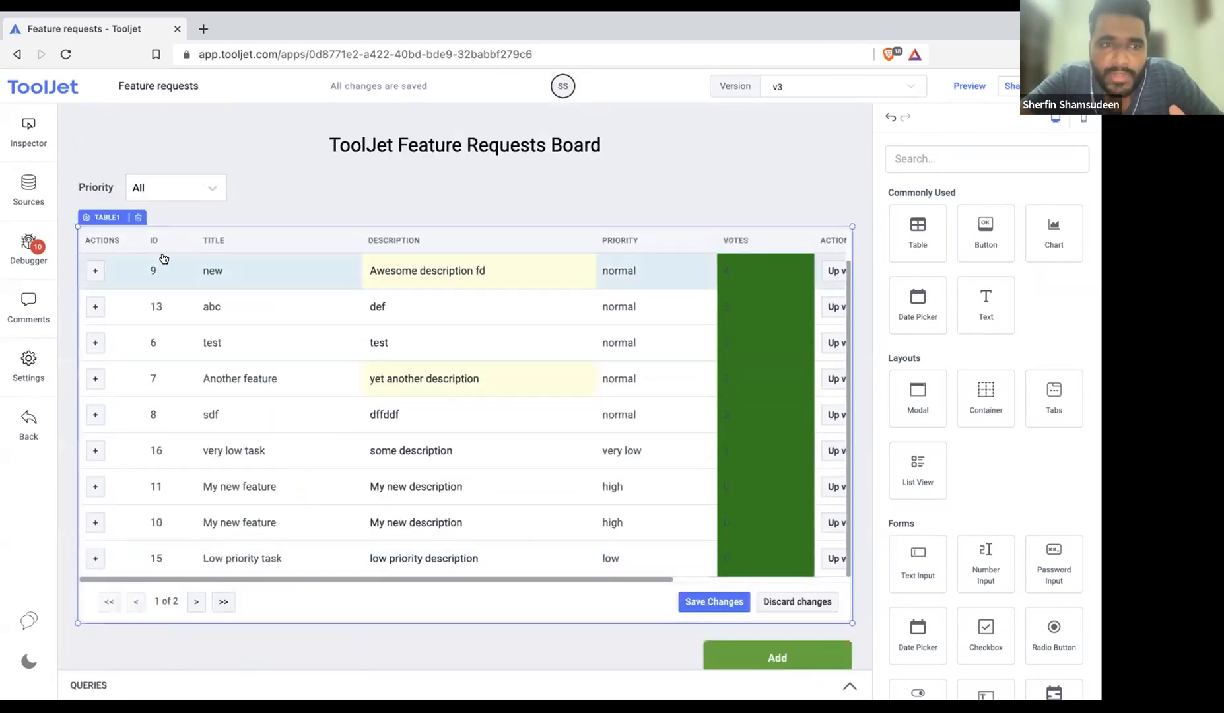
{"action": "left_click", "coordinate": [113, 217]}
{"action": "scroll", "coordinate": [1002, 449], "scroll_direction": "down", "scroll_amount": 5}
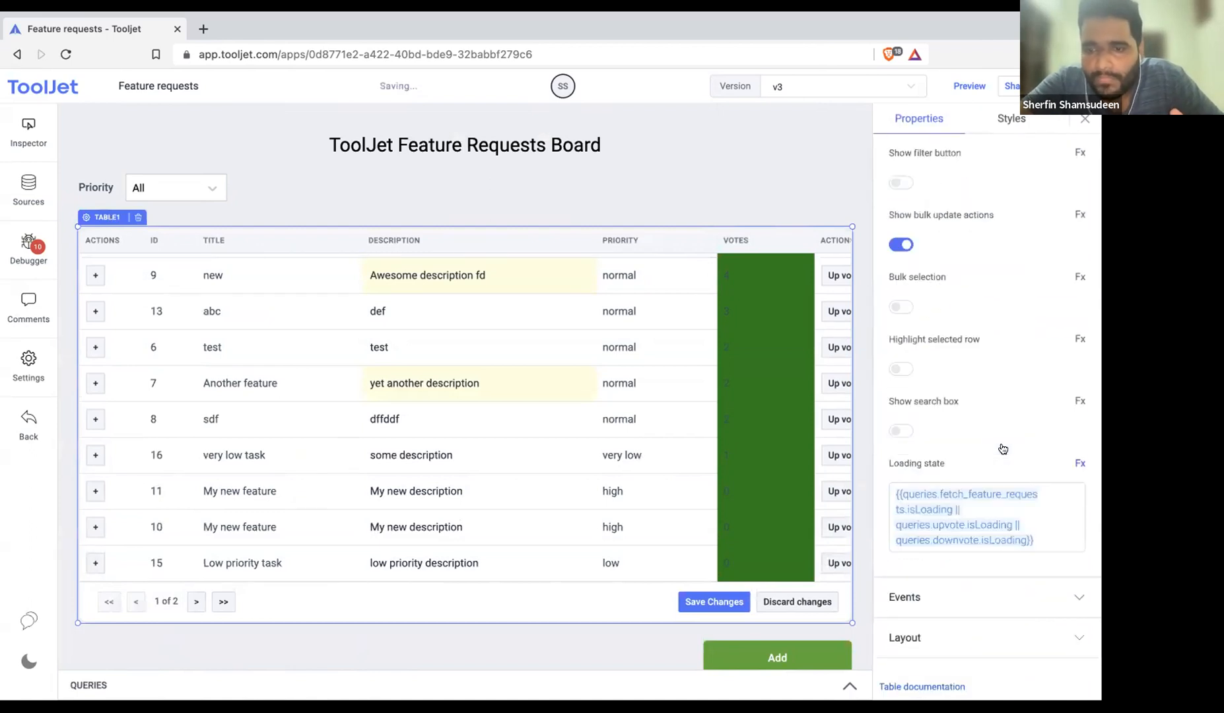
{"action": "left_click", "coordinate": [992, 597]}
{"action": "left_click", "coordinate": [1018, 574]}
{"action": "left_click", "coordinate": [941, 604]}
{"action": "left_click", "coordinate": [804, 519]}
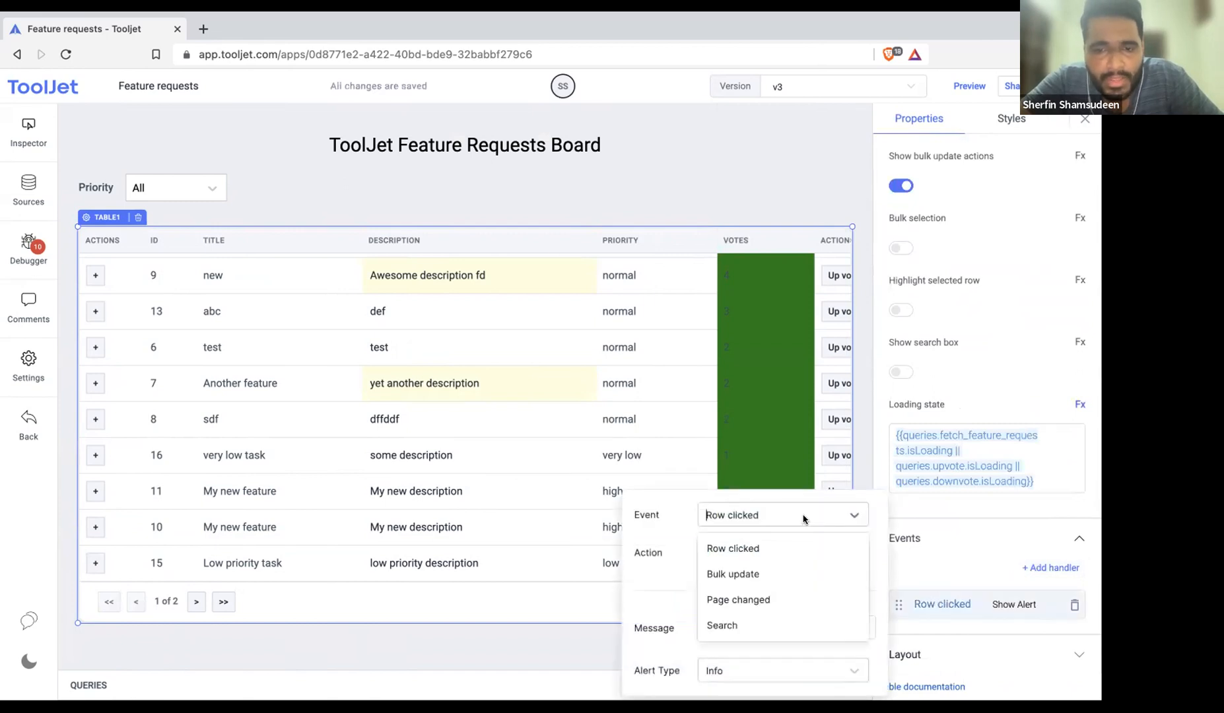
{"action": "left_click", "coordinate": [734, 574]}
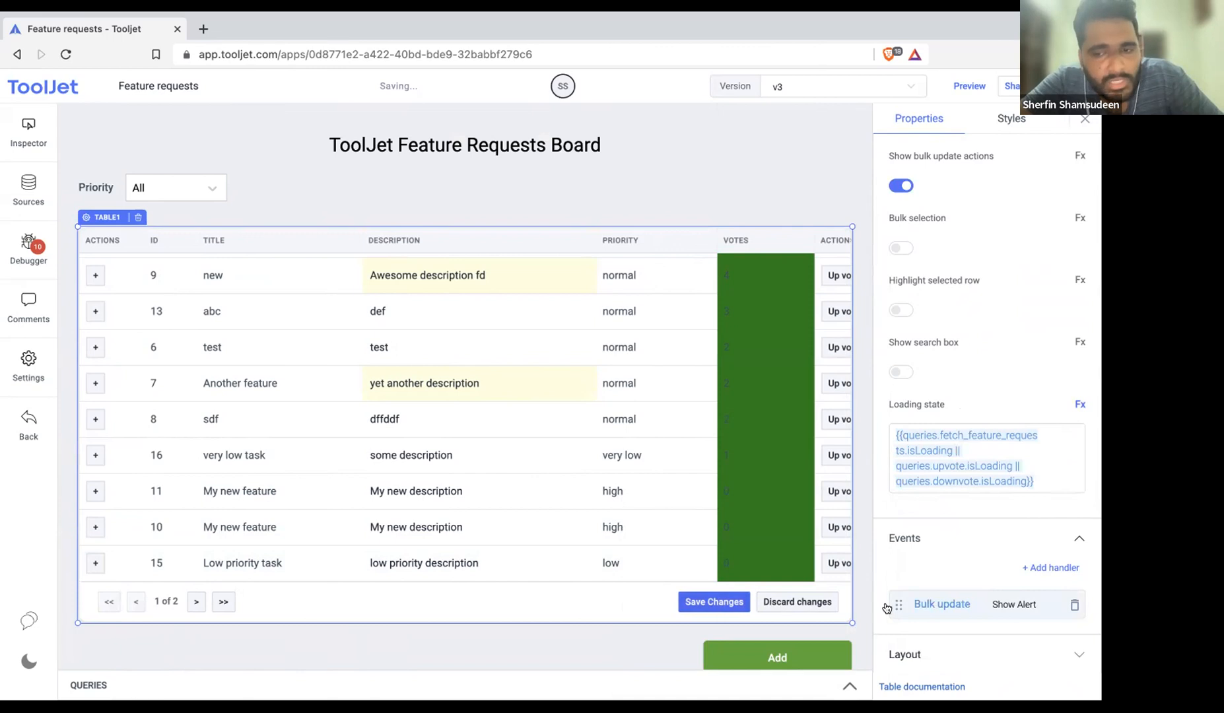
Set the Bulk update handler's action to Run Query with newUpdate as the query
{"action": "left_click", "coordinate": [942, 605]}
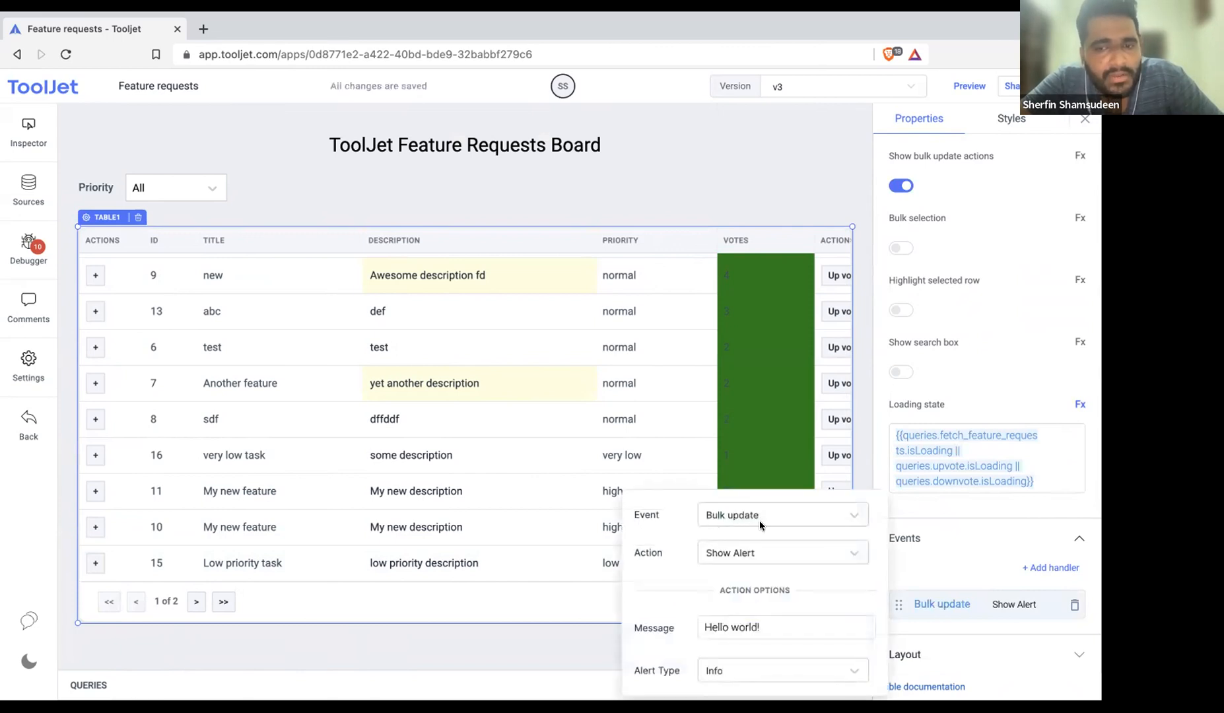
{"action": "left_click", "coordinate": [751, 560]}
{"action": "scroll", "coordinate": [754, 647], "scroll_direction": "down", "scroll_amount": 2}
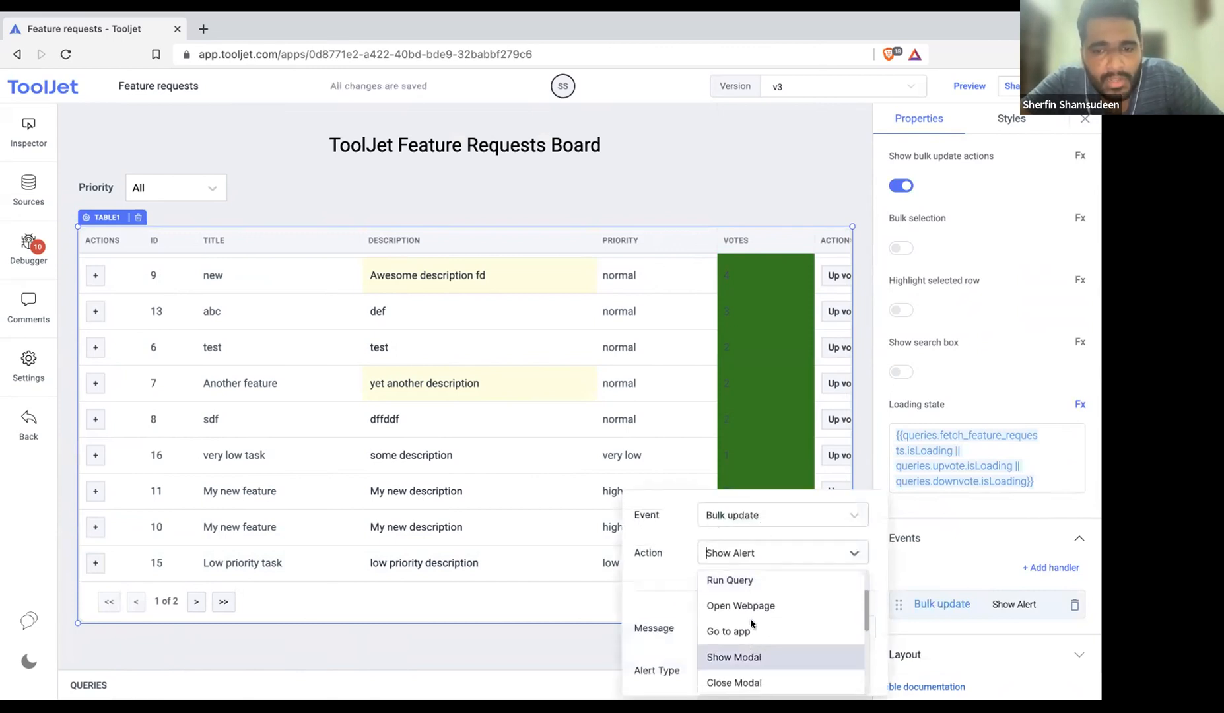
{"action": "left_click", "coordinate": [750, 582]}
{"action": "left_click", "coordinate": [741, 628]}
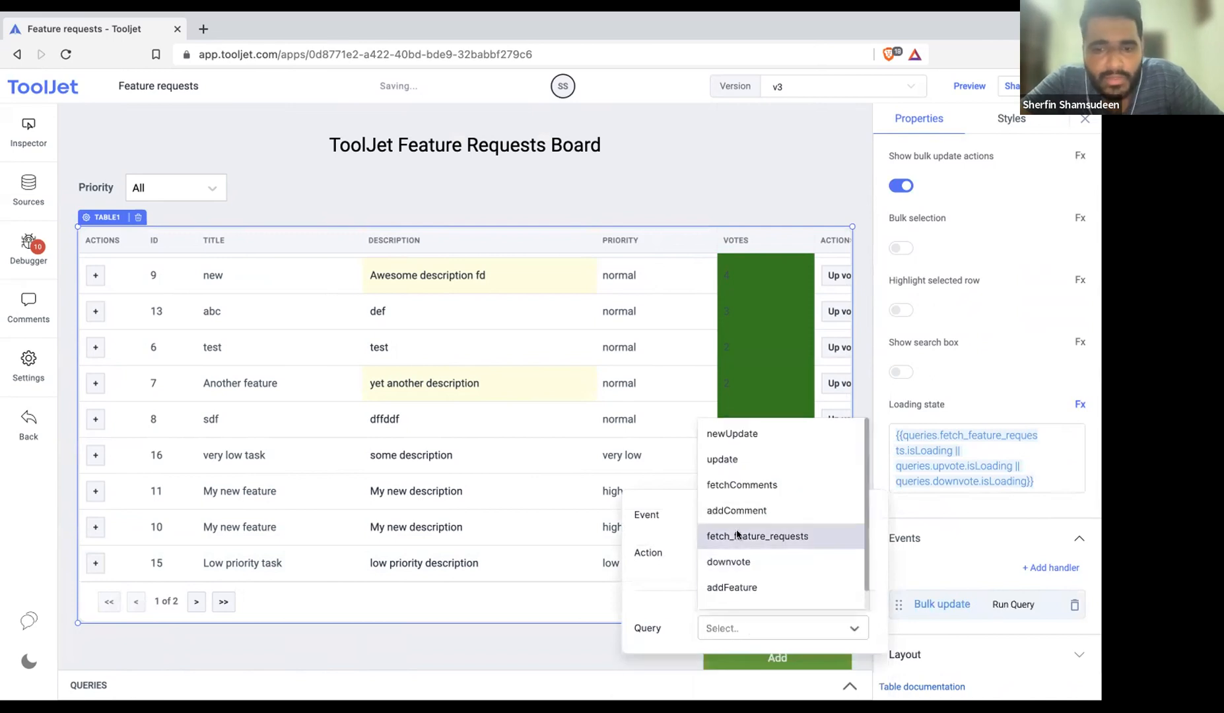
{"action": "left_click", "coordinate": [732, 433]}
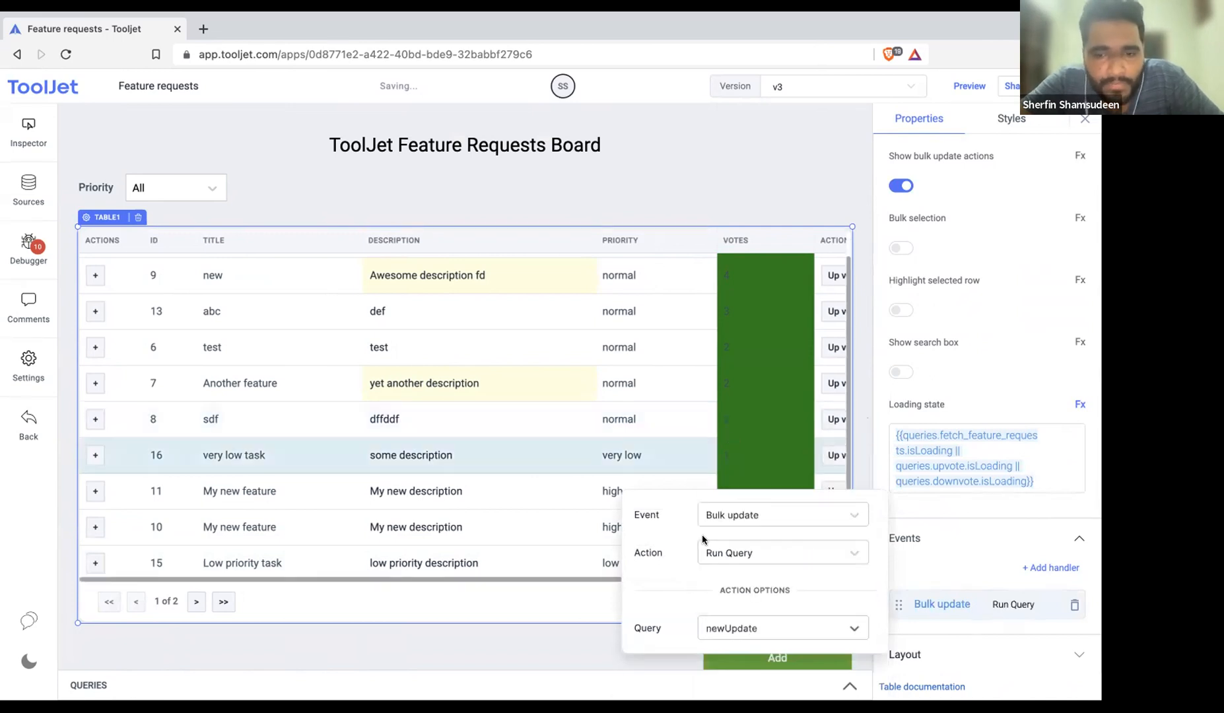
Add an event handler for Query Success to the newUpdate query
{"action": "left_click", "coordinate": [580, 636]}
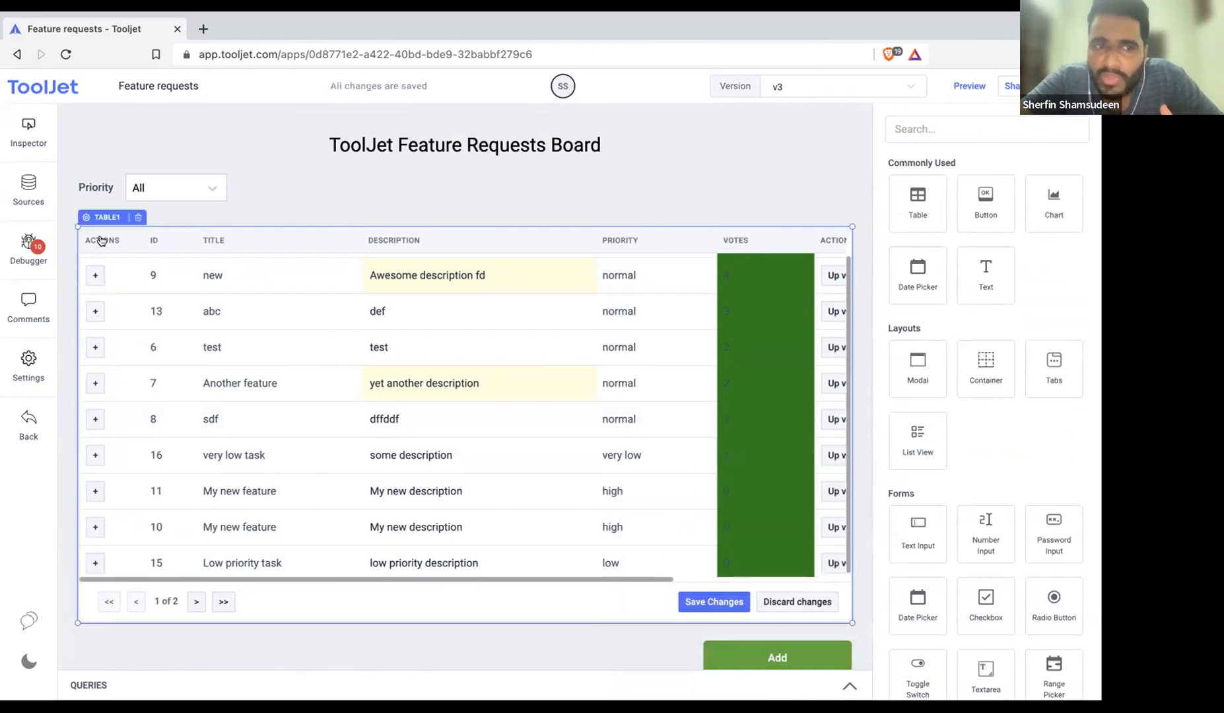
{"action": "left_click", "coordinate": [105, 218]}
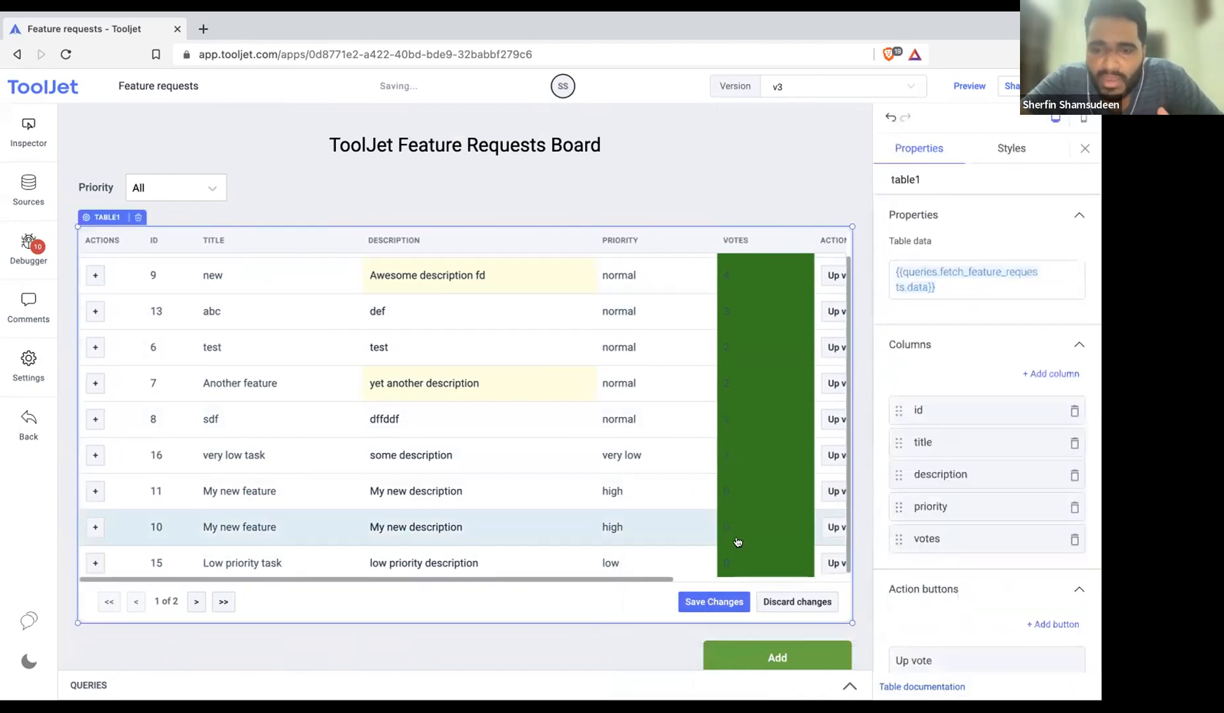
{"action": "left_click", "coordinate": [848, 684]}
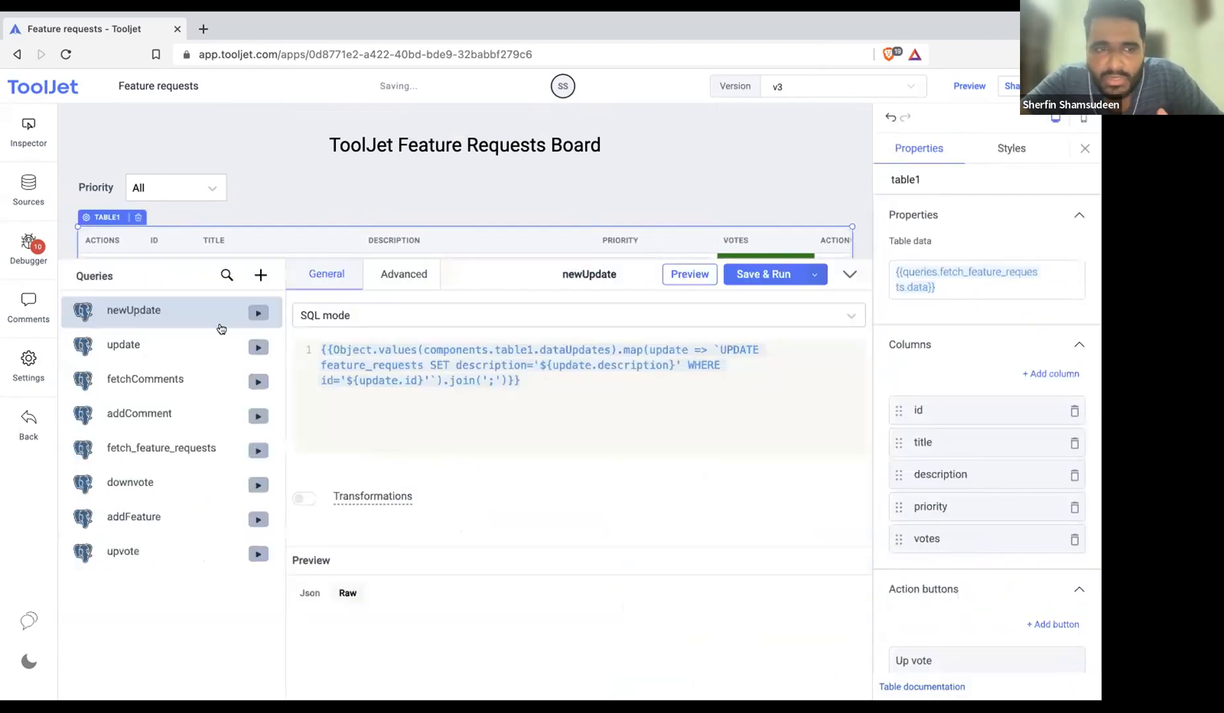
{"action": "left_click", "coordinate": [403, 276]}
{"action": "left_click", "coordinate": [562, 423]}
{"action": "left_click", "coordinate": [506, 462]}
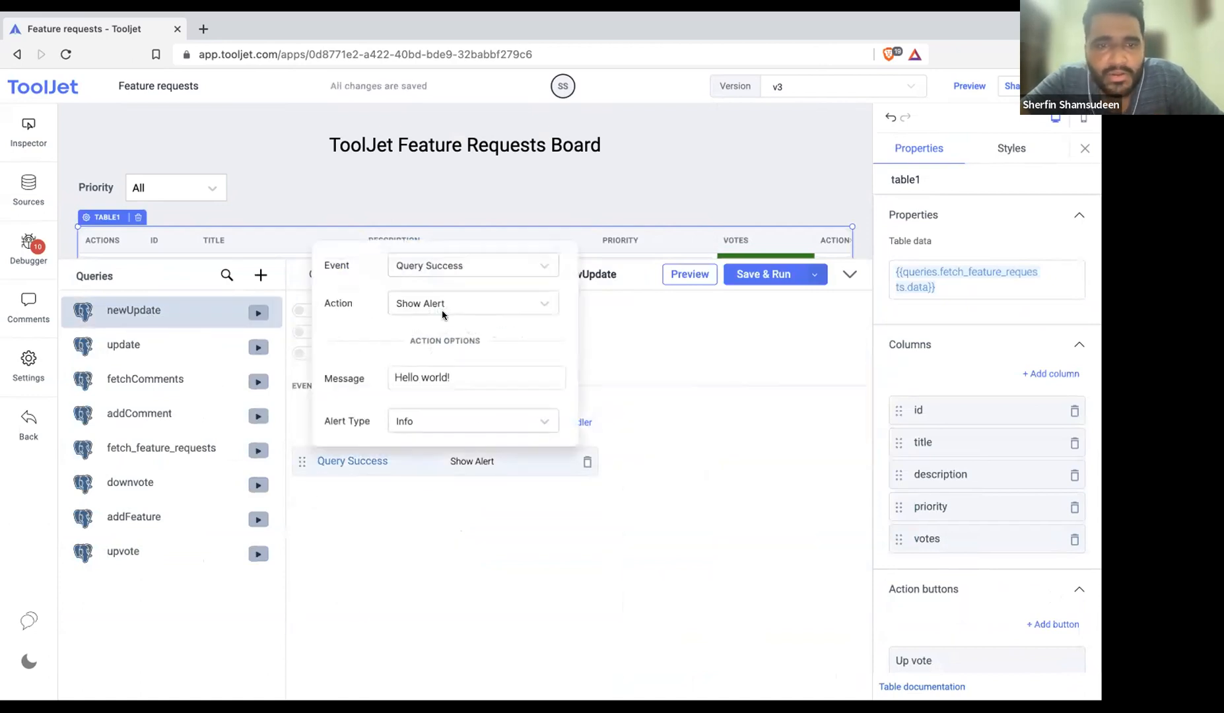
Set the Query Success handler's action to Run Query with fetch_feature_requests as the query
{"action": "left_click", "coordinate": [442, 305]}
{"action": "left_click", "coordinate": [445, 387]}
{"action": "left_click", "coordinate": [443, 418]}
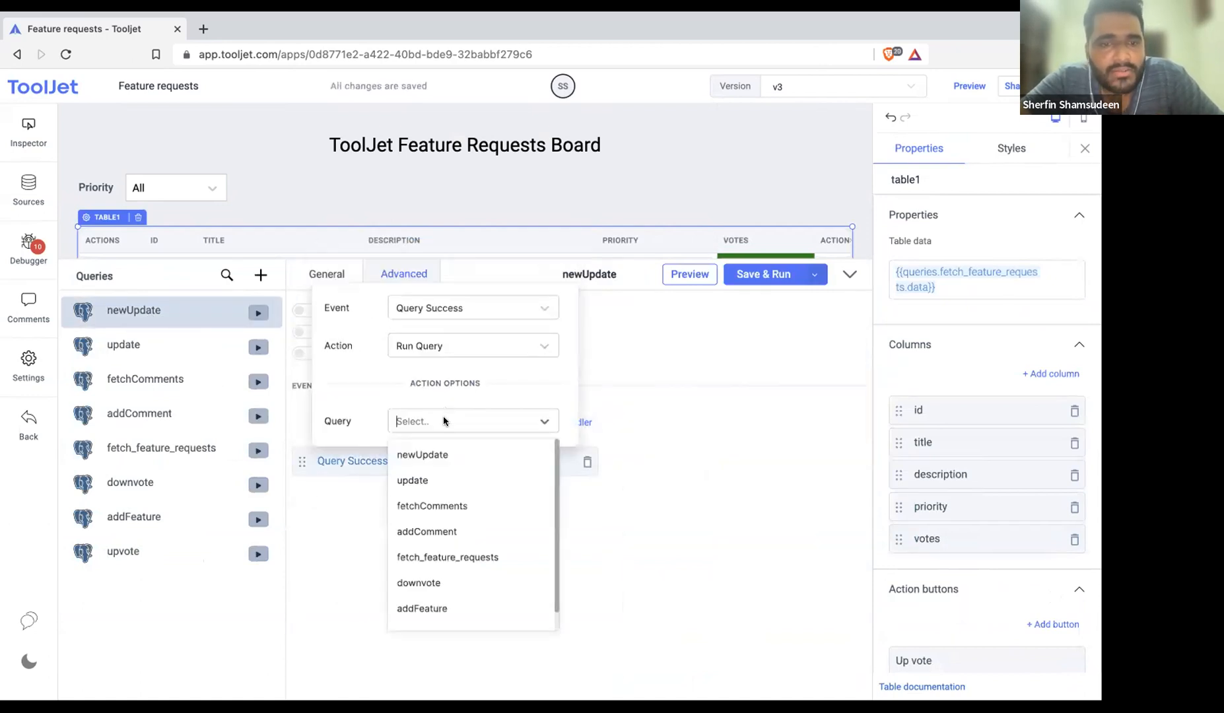
{"action": "left_click", "coordinate": [446, 557]}
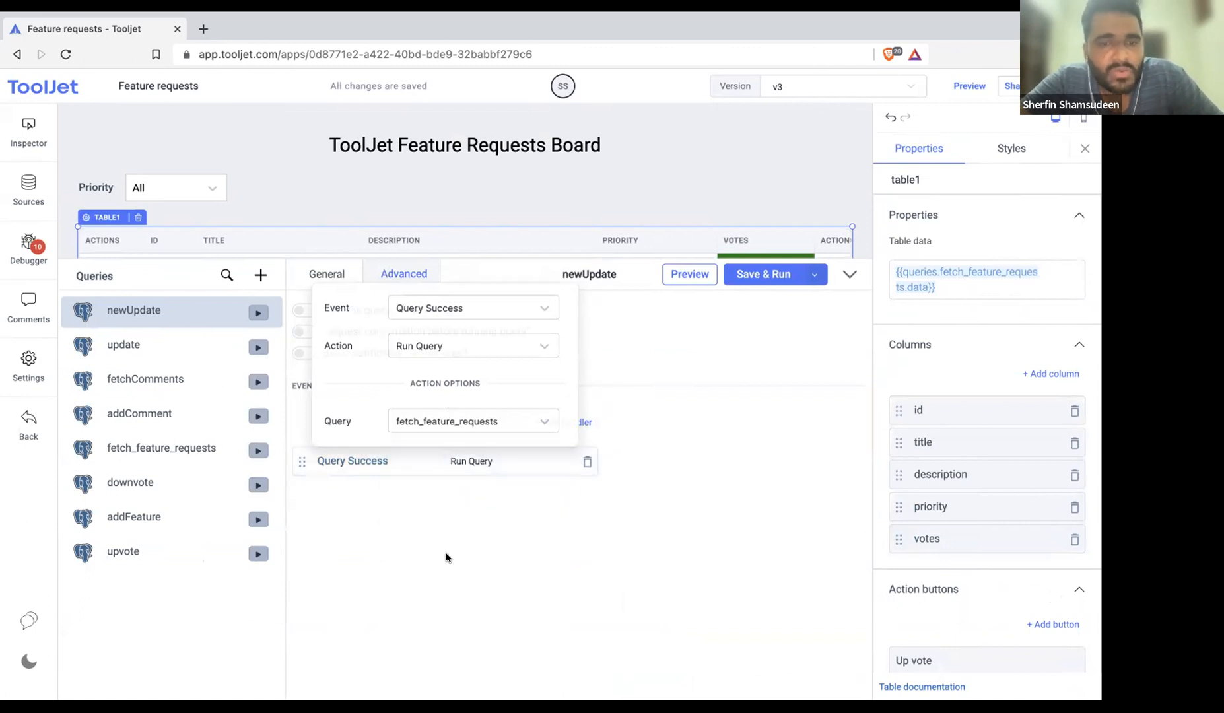
{"action": "left_click", "coordinate": [446, 552]}
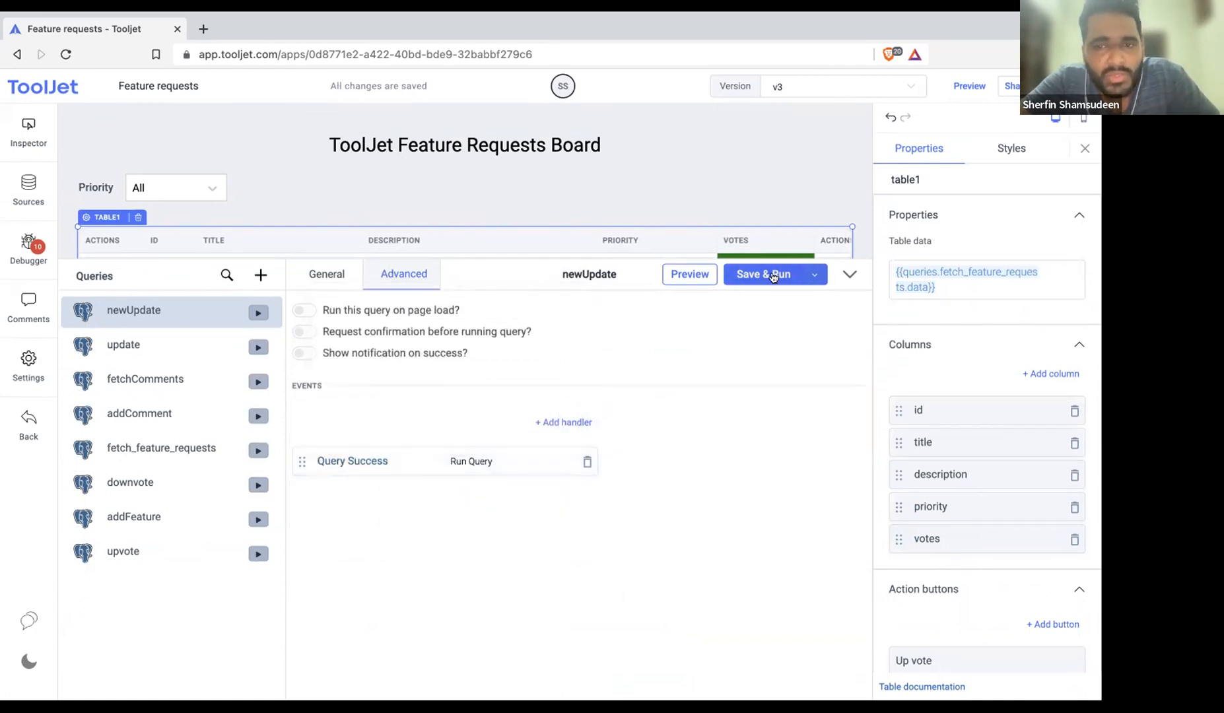
Save the newUpdate query without running it, and save the pending description edits in table1
{"action": "left_click", "coordinate": [814, 275]}
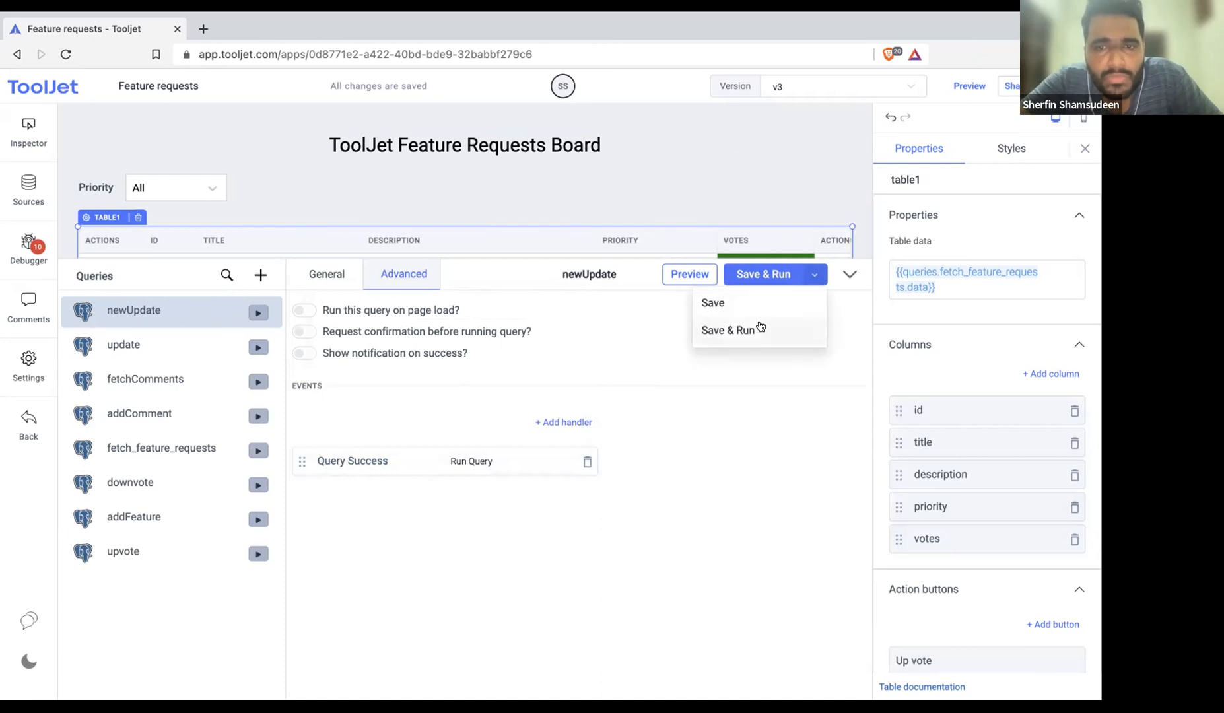
{"action": "left_click", "coordinate": [758, 304]}
{"action": "left_click", "coordinate": [779, 280]}
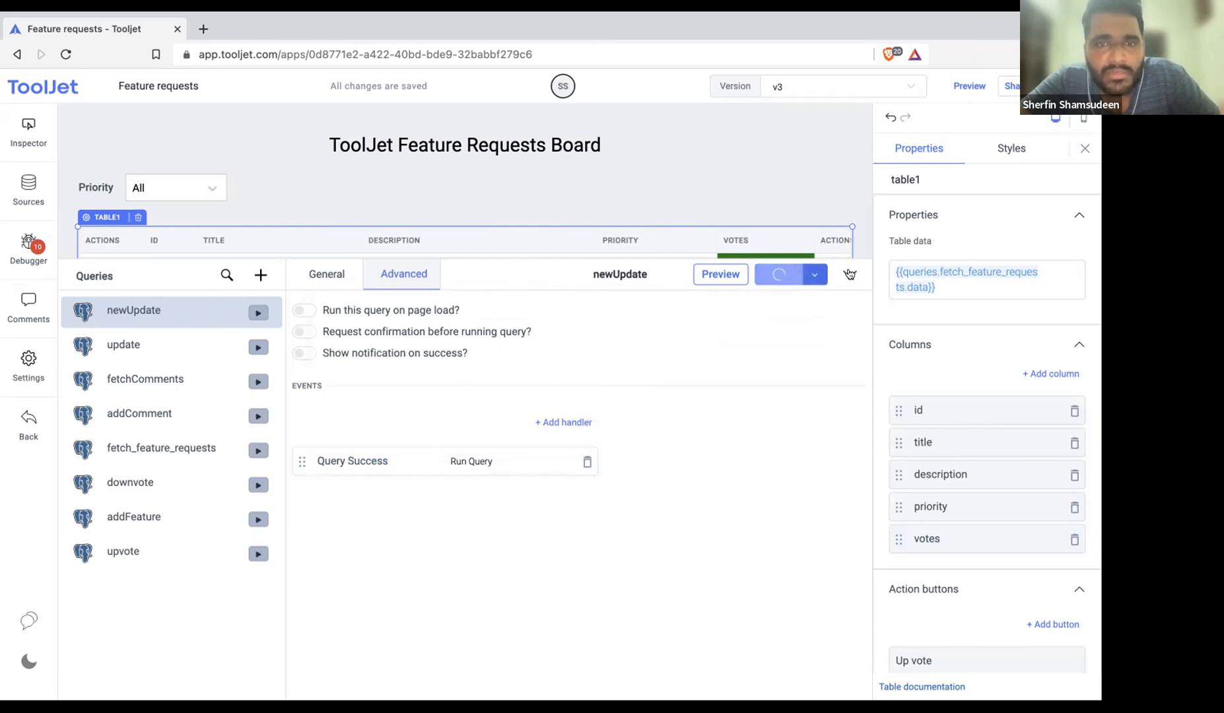
{"action": "left_click", "coordinate": [849, 273]}
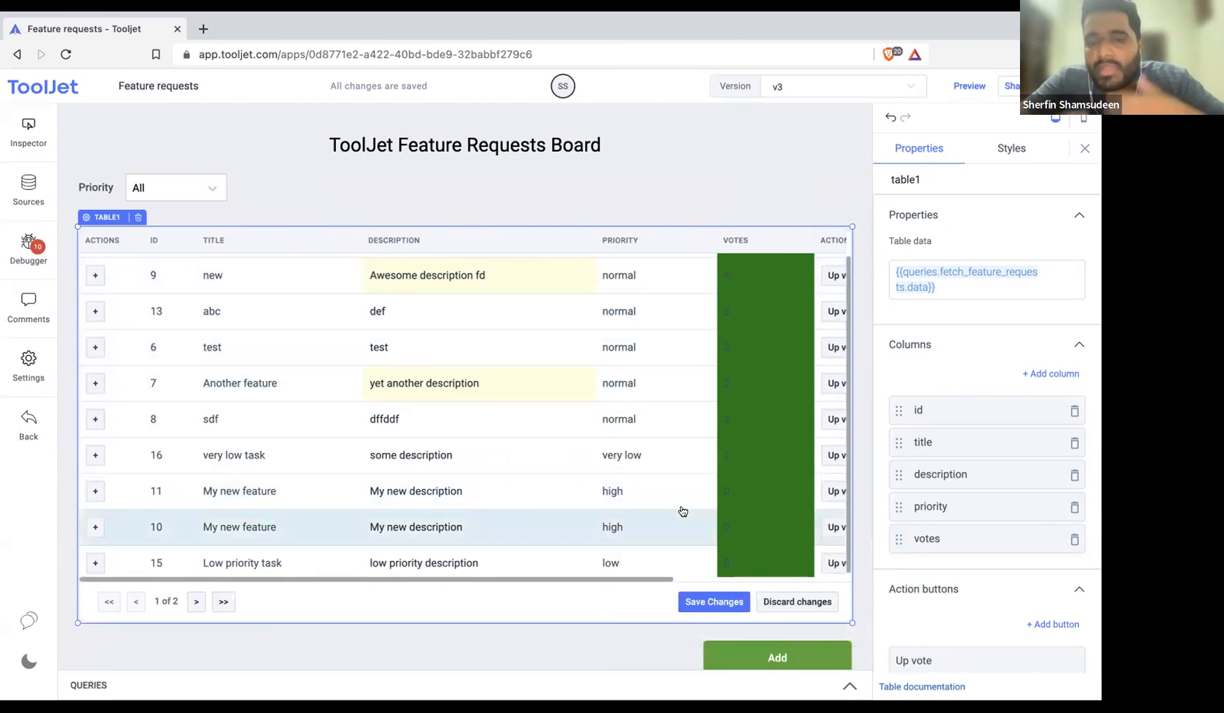
{"action": "left_click", "coordinate": [712, 600]}
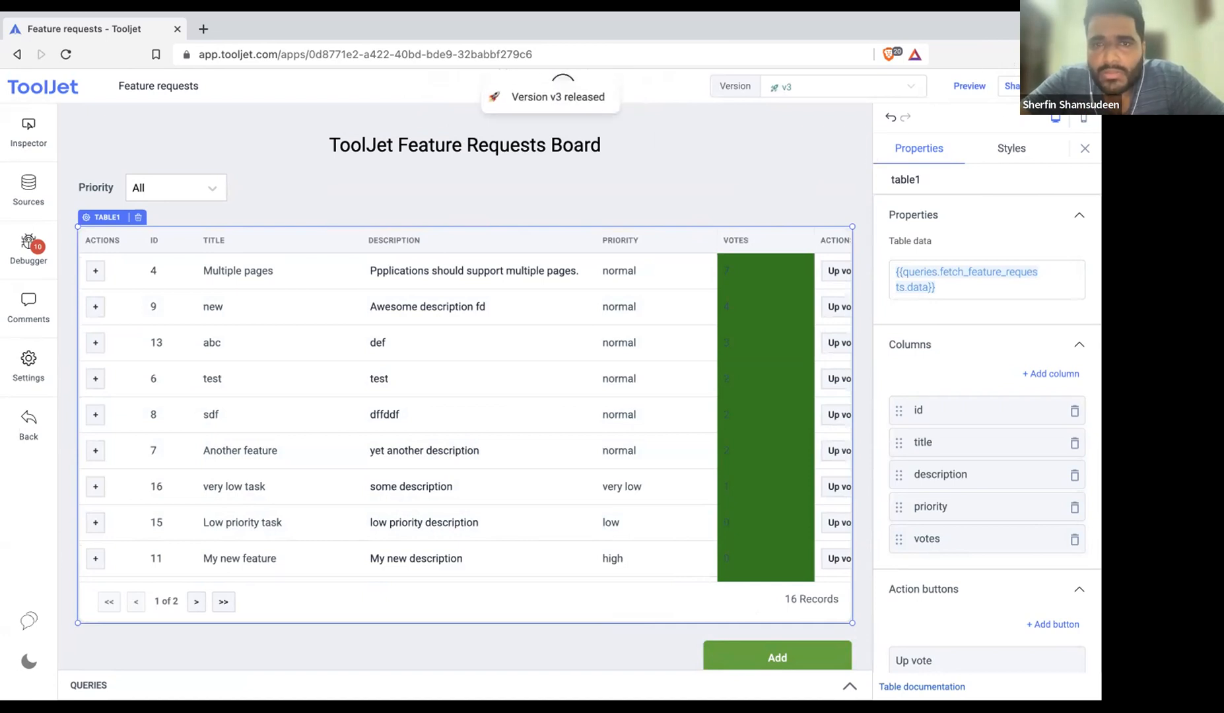
Open the app preview and look through the feature requests on both pages of the table
{"action": "left_click", "coordinate": [971, 87]}
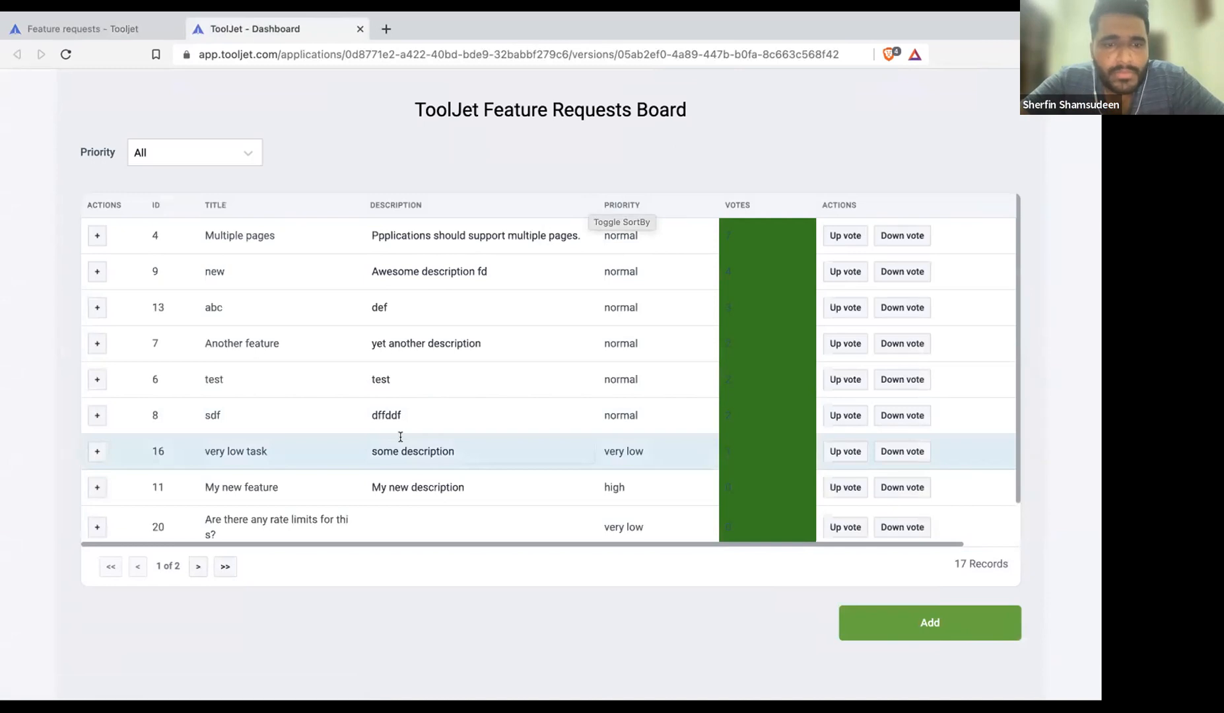
{"action": "scroll", "coordinate": [399, 437], "scroll_direction": "down", "scroll_amount": 1}
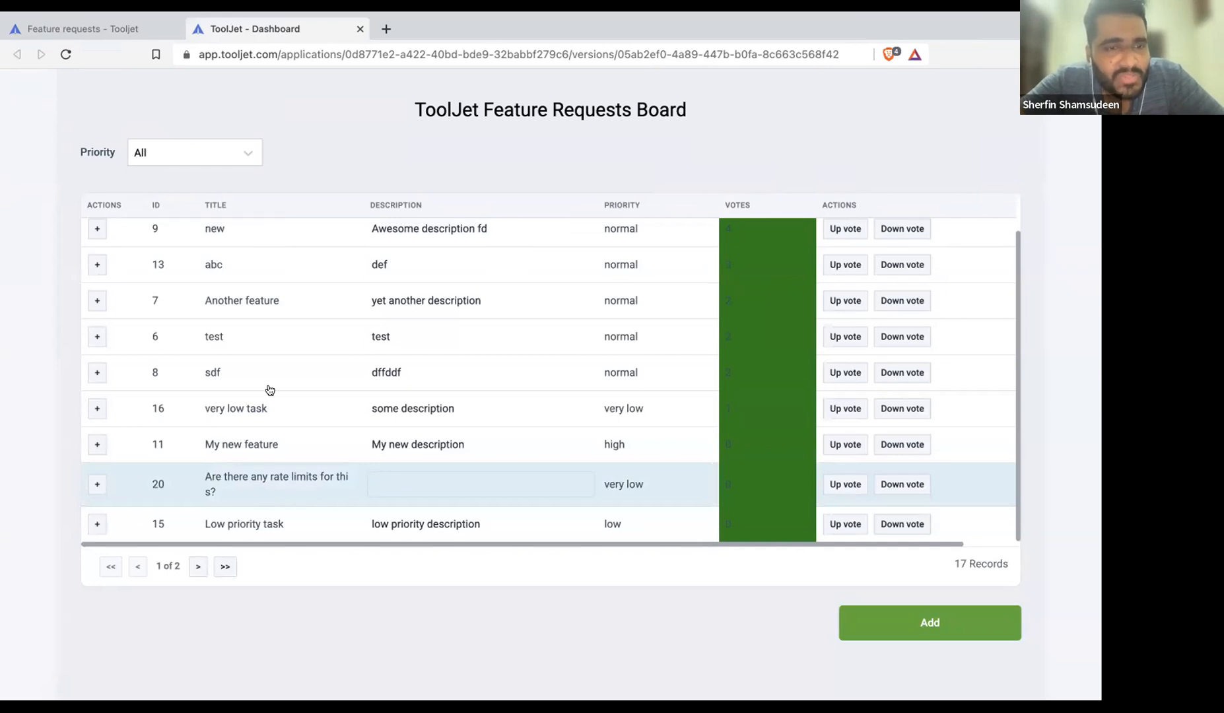
{"action": "scroll", "coordinate": [264, 356], "scroll_direction": "up", "scroll_amount": 1}
{"action": "scroll", "coordinate": [259, 323], "scroll_direction": "down", "scroll_amount": 1}
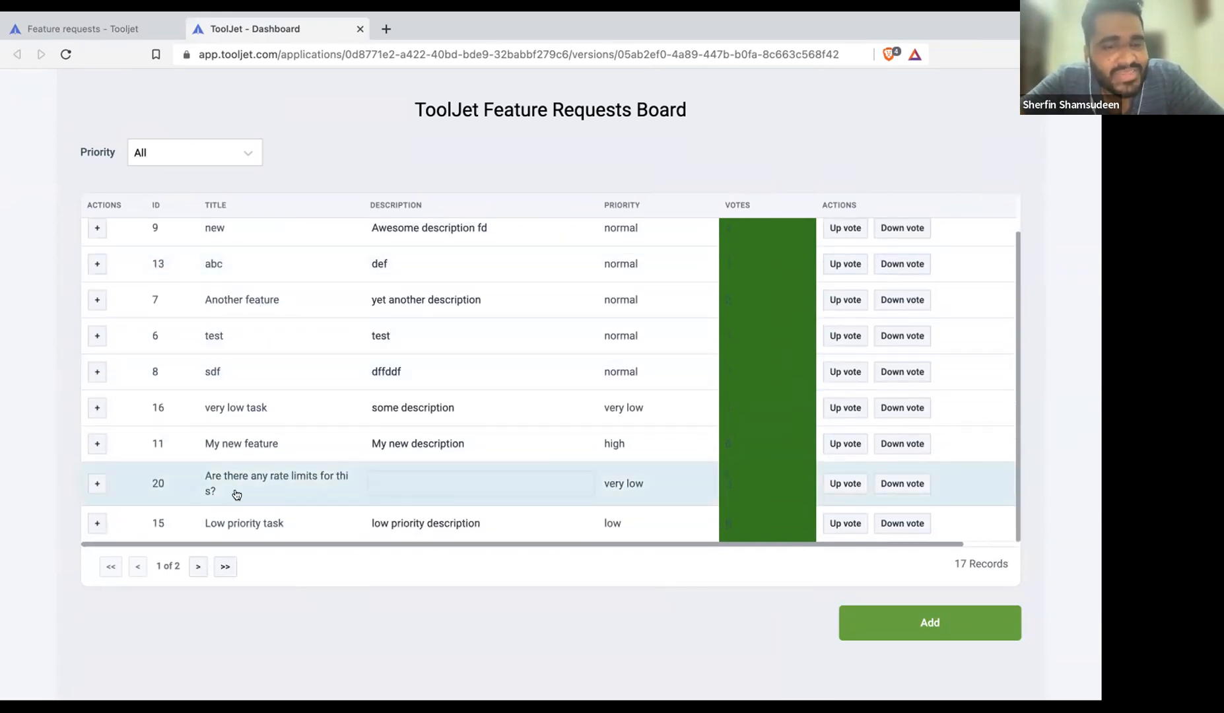
{"action": "scroll", "coordinate": [317, 330], "scroll_direction": "up", "scroll_amount": 1}
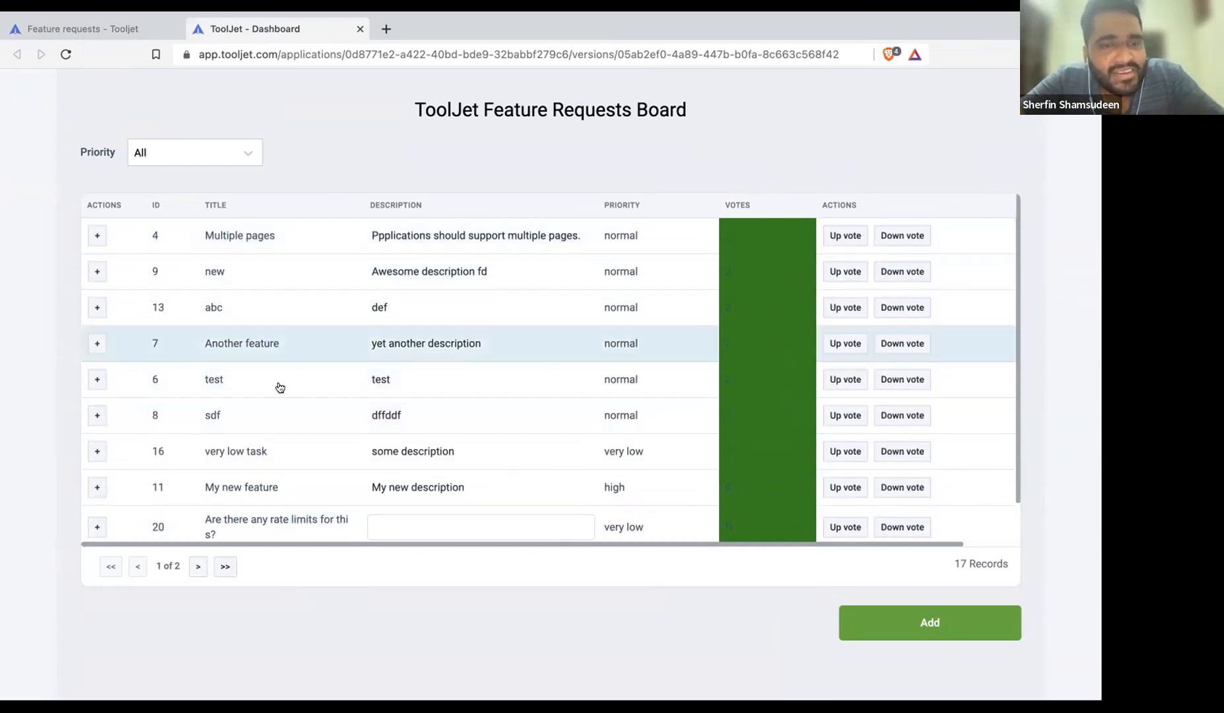
{"action": "scroll", "coordinate": [278, 384], "scroll_direction": "down", "scroll_amount": 1}
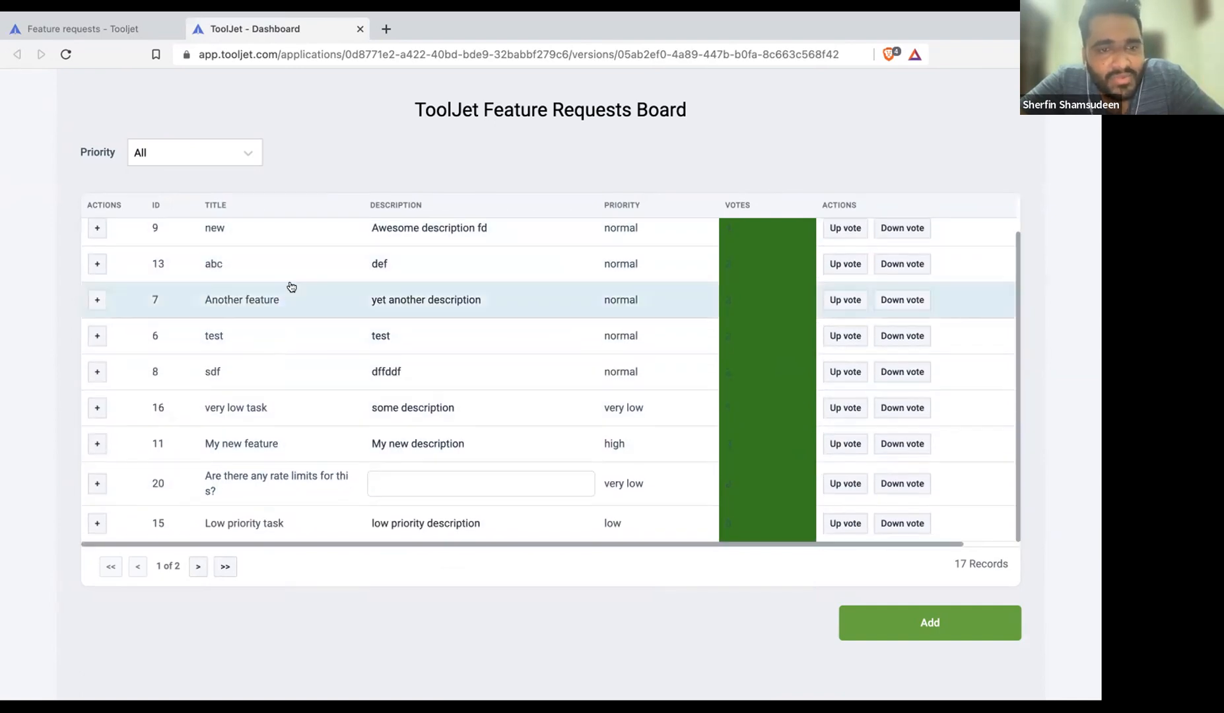
{"action": "scroll", "coordinate": [289, 283], "scroll_direction": "up", "scroll_amount": 1}
{"action": "scroll", "coordinate": [294, 436], "scroll_direction": "down", "scroll_amount": 1}
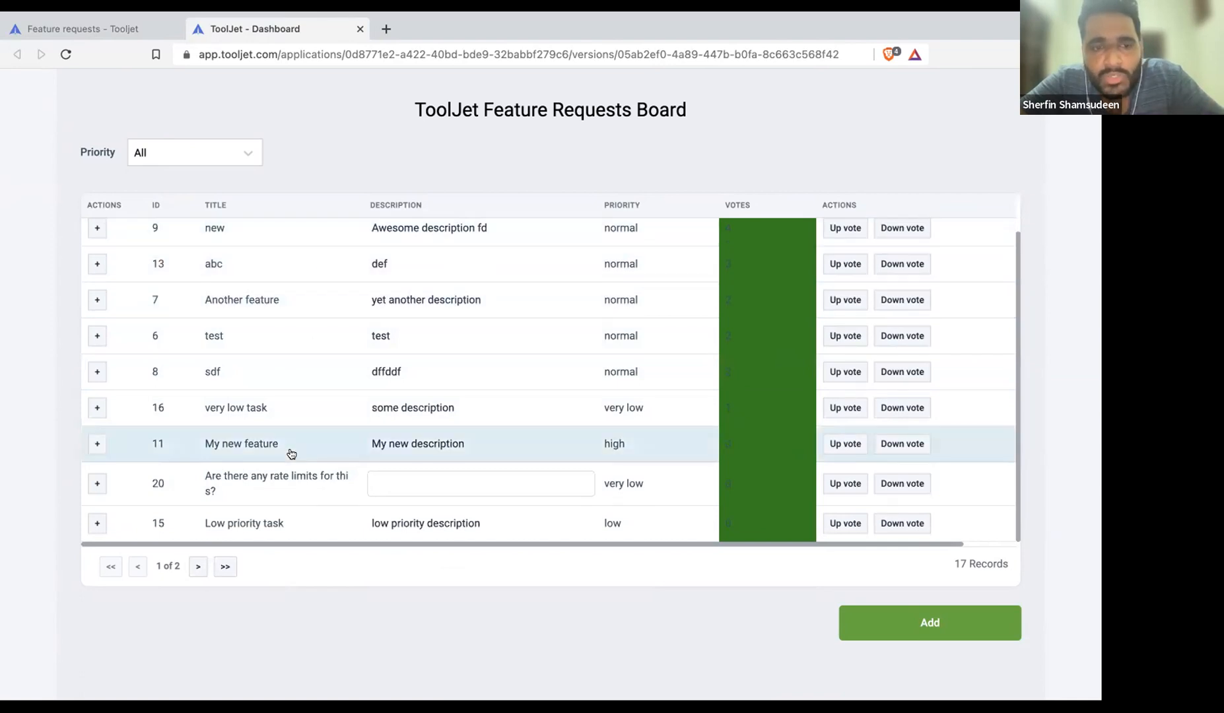
{"action": "scroll", "coordinate": [287, 481], "scroll_direction": "down", "scroll_amount": 3}
{"action": "scroll", "coordinate": [251, 454], "scroll_direction": "up", "scroll_amount": 2}
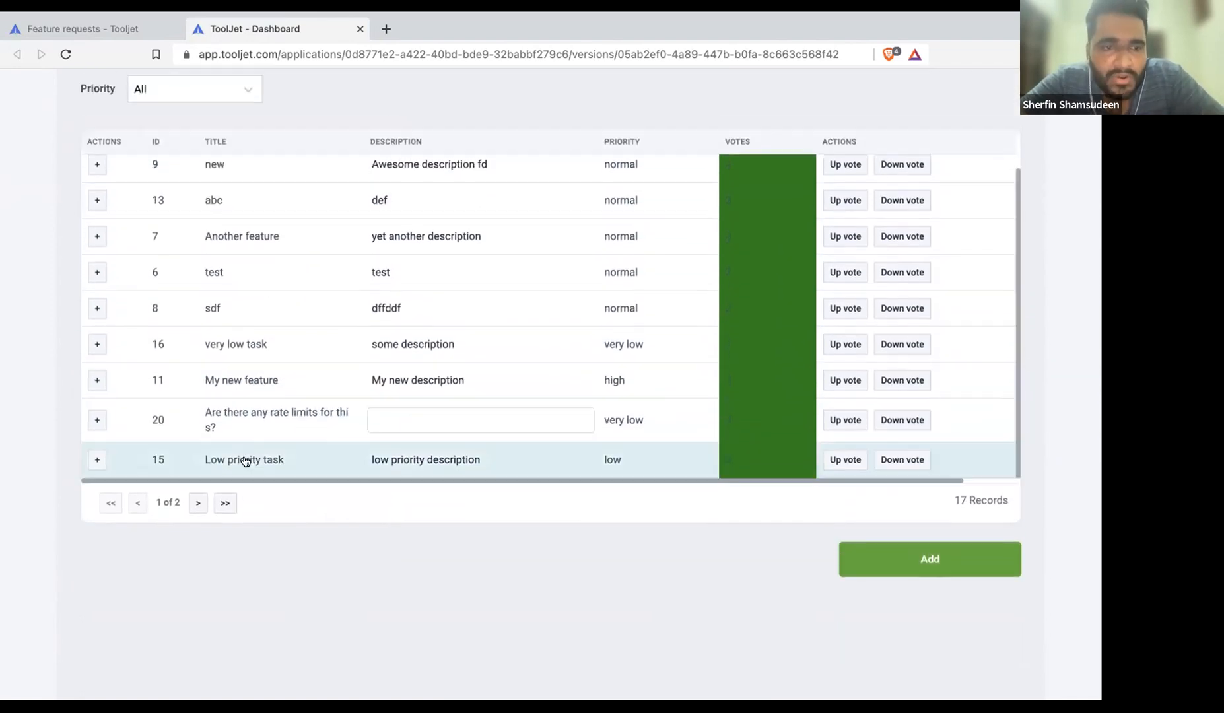
{"action": "left_click", "coordinate": [198, 503]}
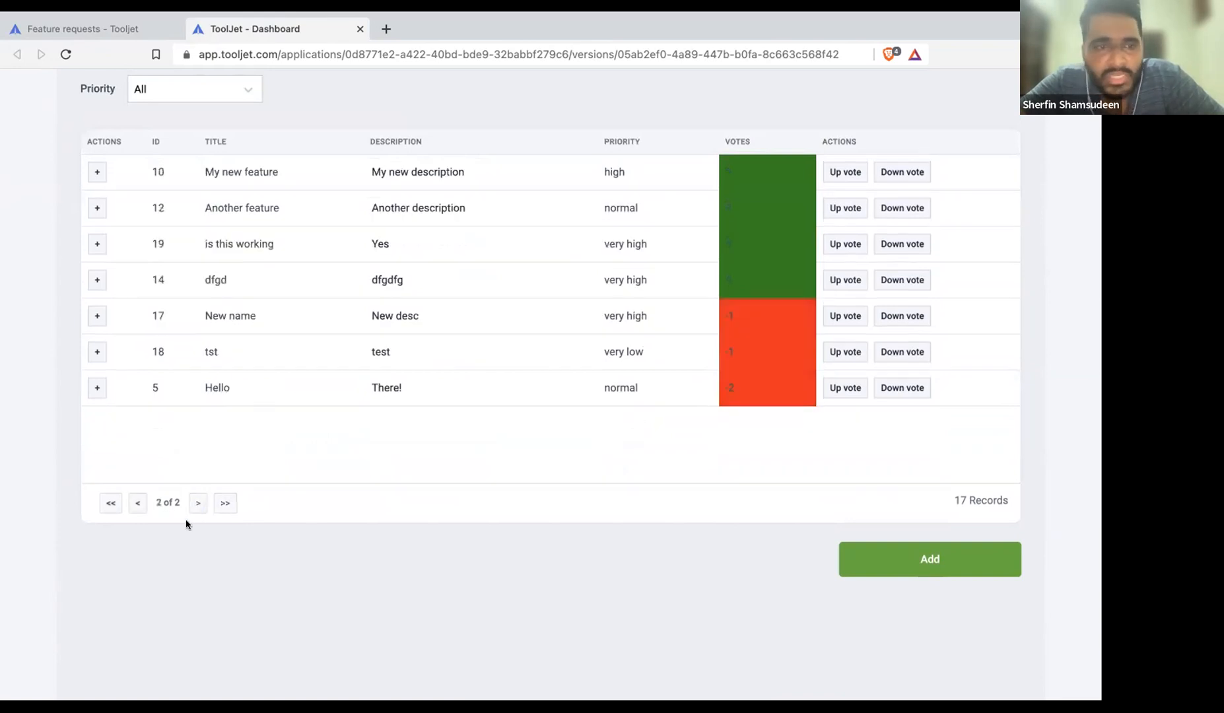
{"action": "left_click", "coordinate": [138, 503]}
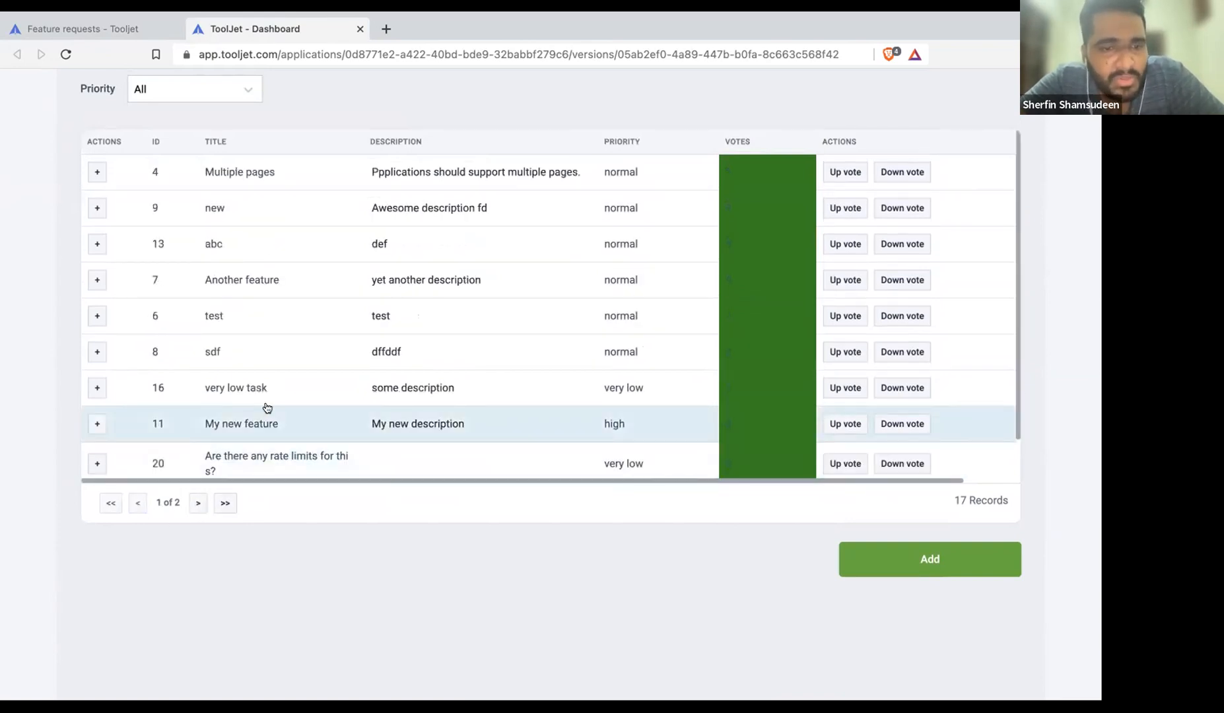
Enter "Awesome question" as the description of the request with id 20 and save the table changes
{"action": "scroll", "coordinate": [275, 416], "scroll_direction": "down", "scroll_amount": 1}
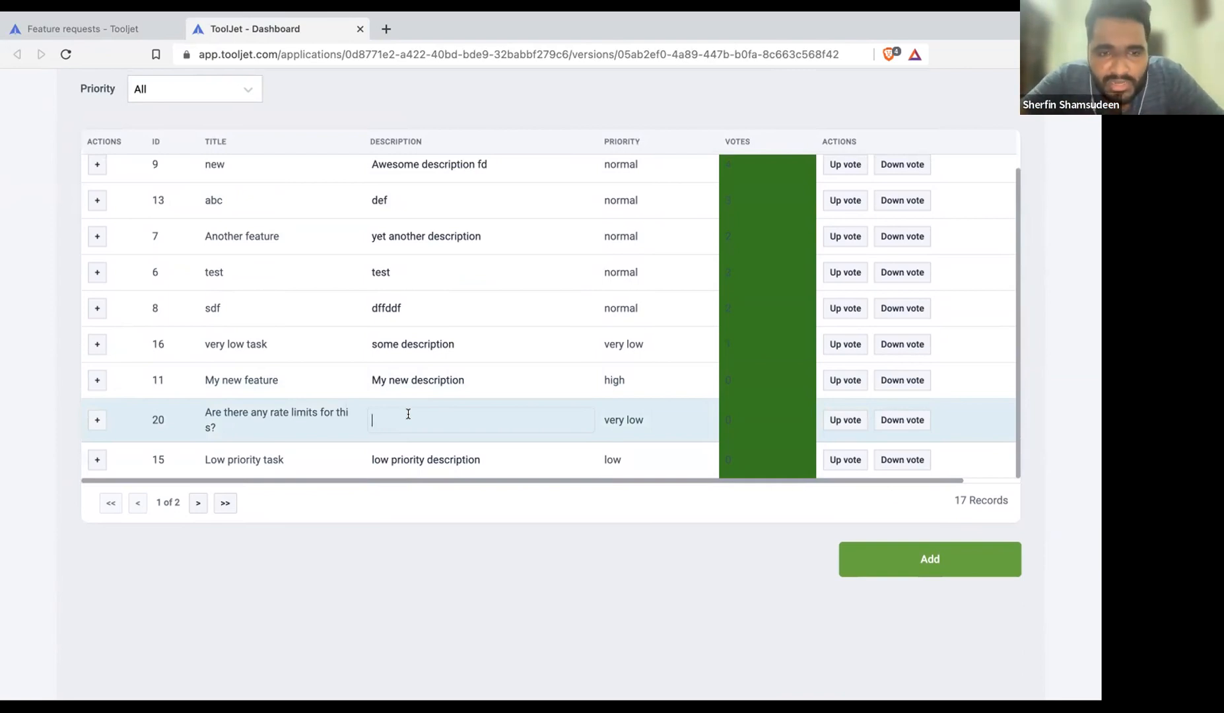
{"action": "type", "text": "Awesome questions"}
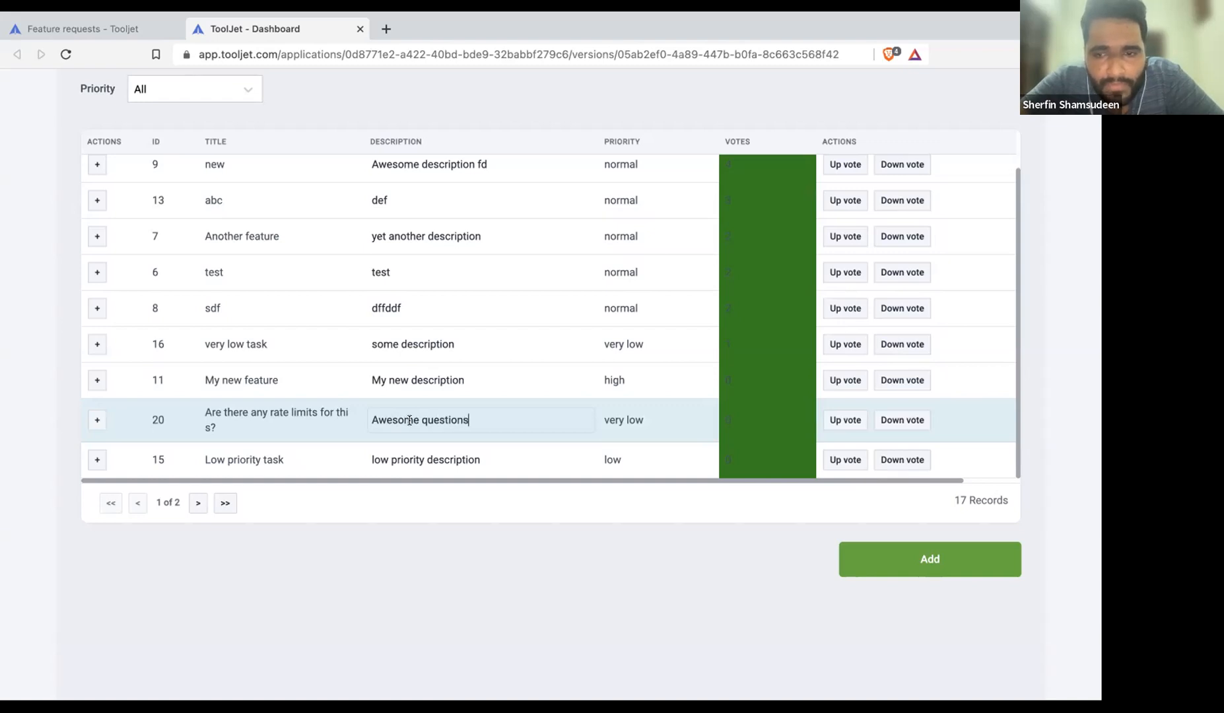
{"action": "left_click", "coordinate": [471, 573]}
{"action": "left_click", "coordinate": [518, 436]}
{"action": "key", "text": "BackSpace"}
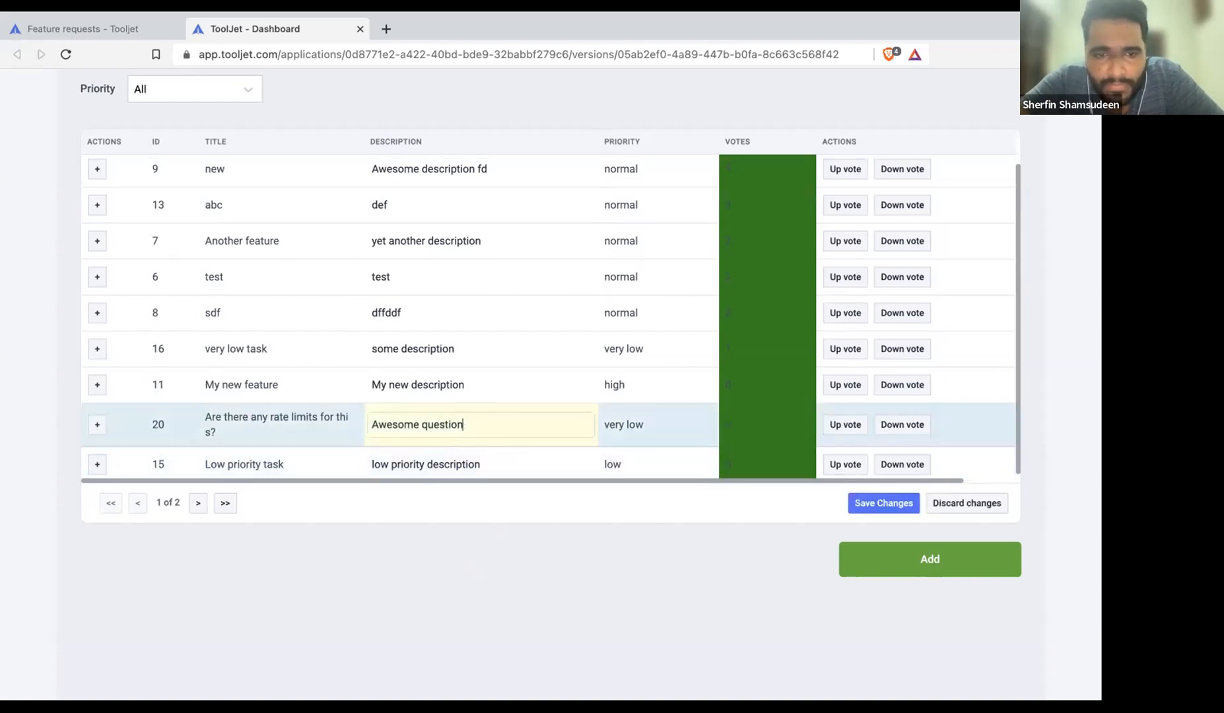
{"action": "left_click", "coordinate": [883, 501]}
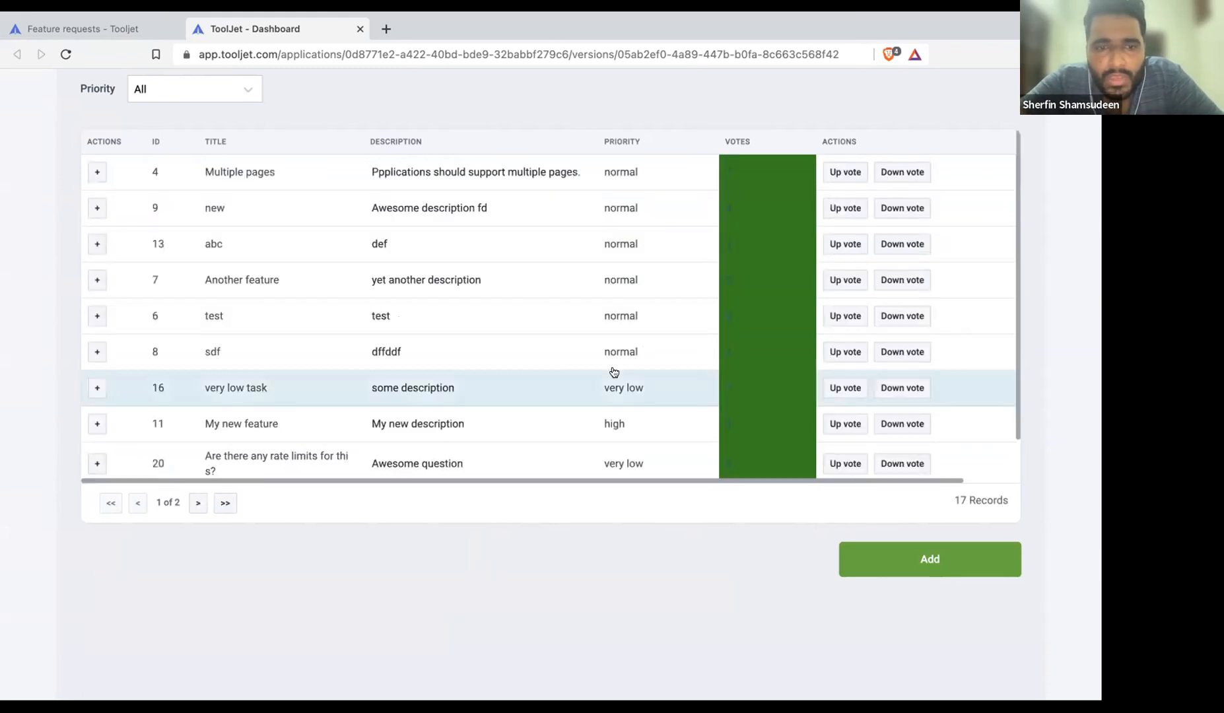
Reload the previewed app and check the description of the request with id 20
{"action": "scroll", "coordinate": [611, 372], "scroll_direction": "down", "scroll_amount": 1}
{"action": "key", "text": "super+r"}
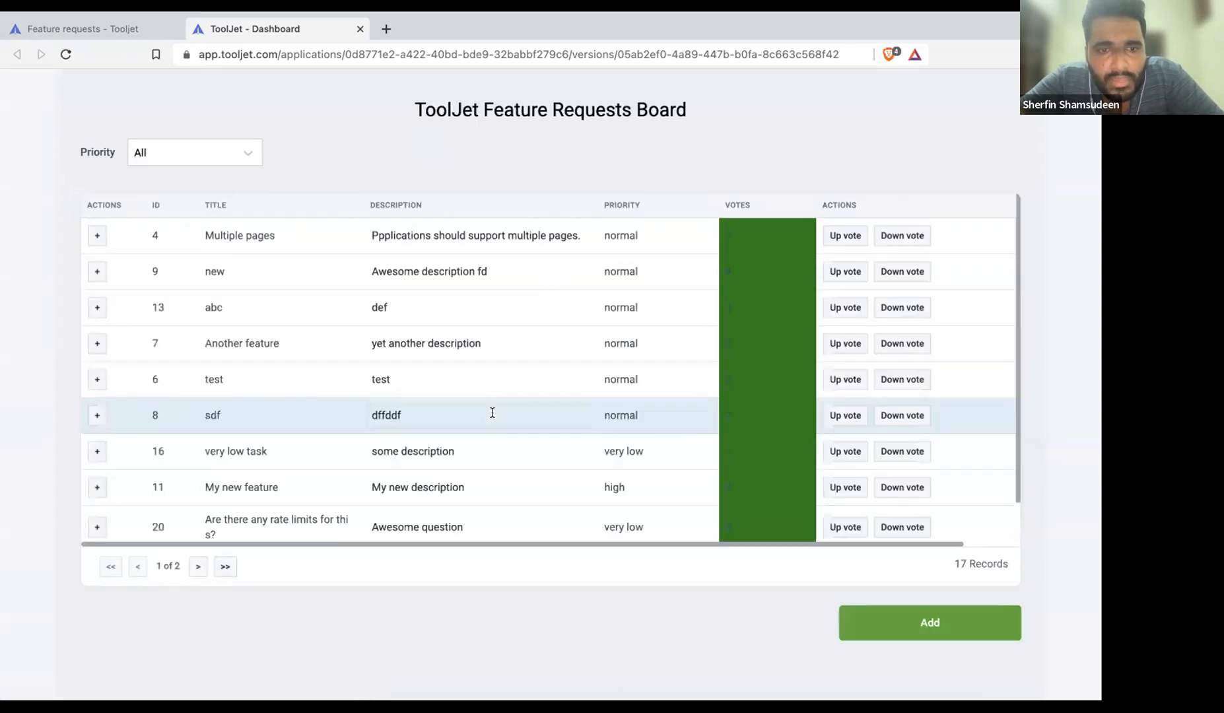
{"action": "scroll", "coordinate": [492, 410], "scroll_direction": "down", "scroll_amount": 1}
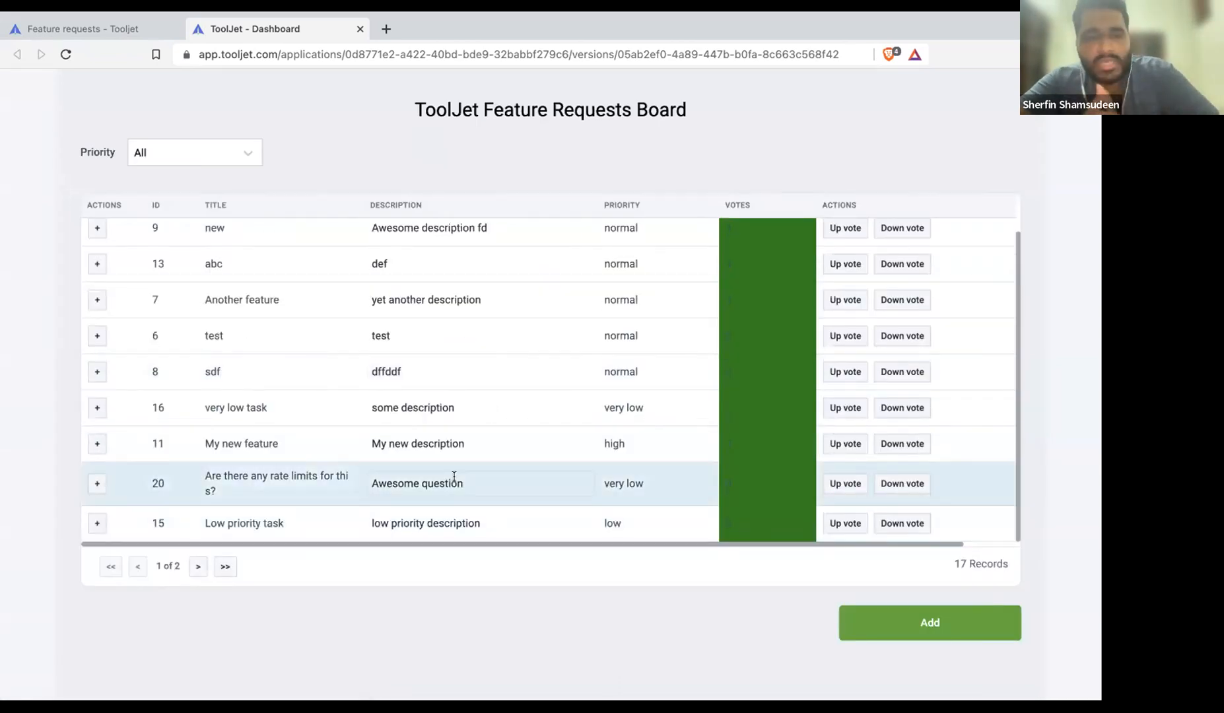